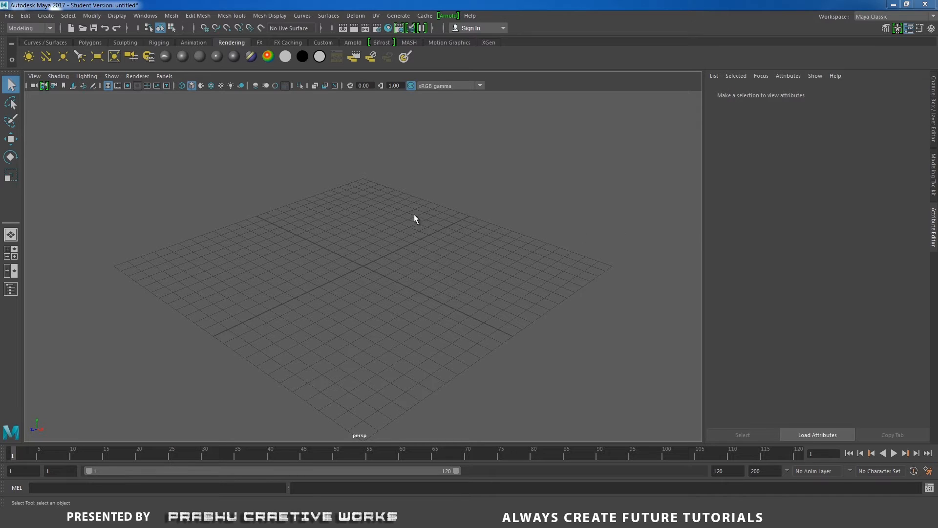
Open the project setup and name the new project Cup and Saucer
left_click(9, 16)
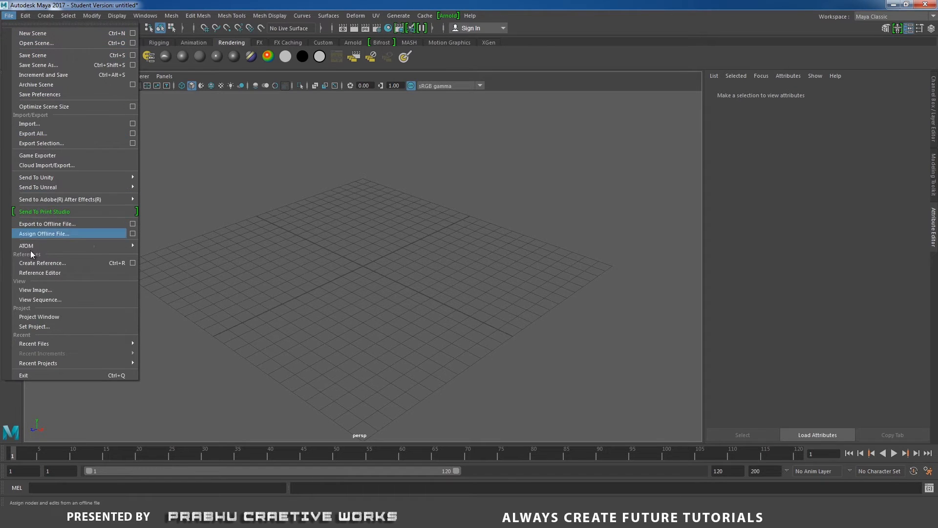
left_click(62, 320)
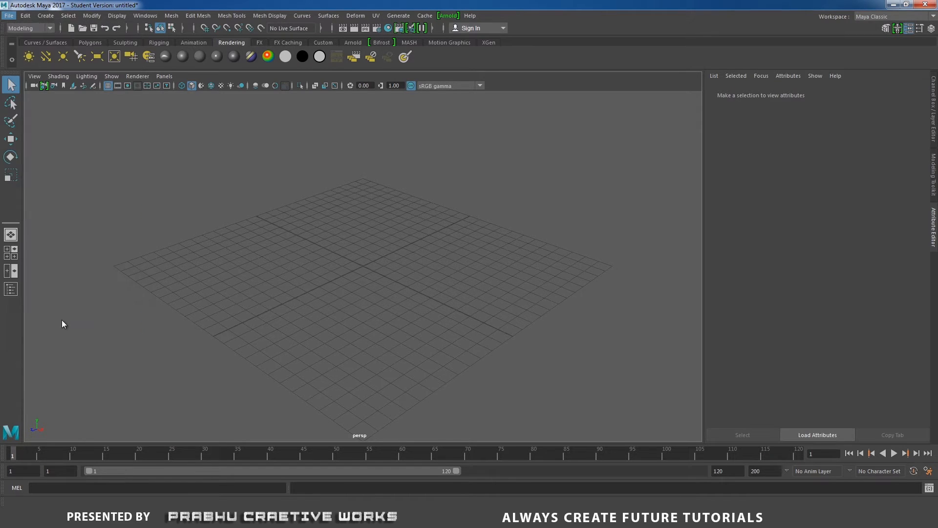
left_click(573, 205)
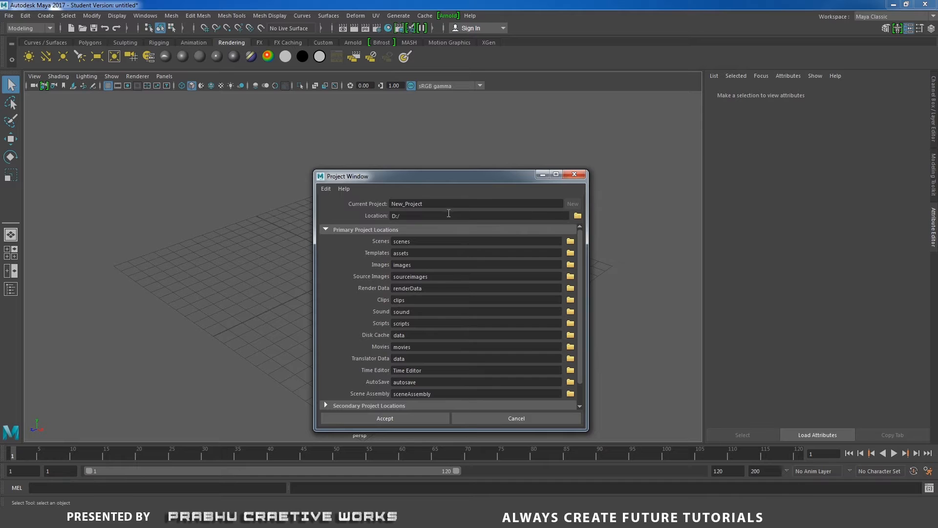
left_click_drag(446, 204, 353, 203)
type("Cup and Saucer")
Set the project location to the D: drive and create the project
left_click(578, 216)
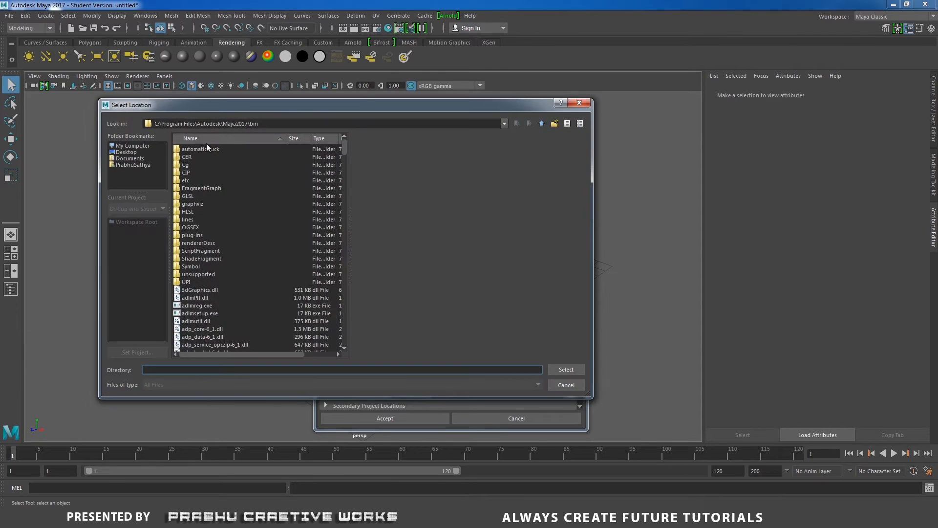
left_click(149, 144)
left_click(187, 157)
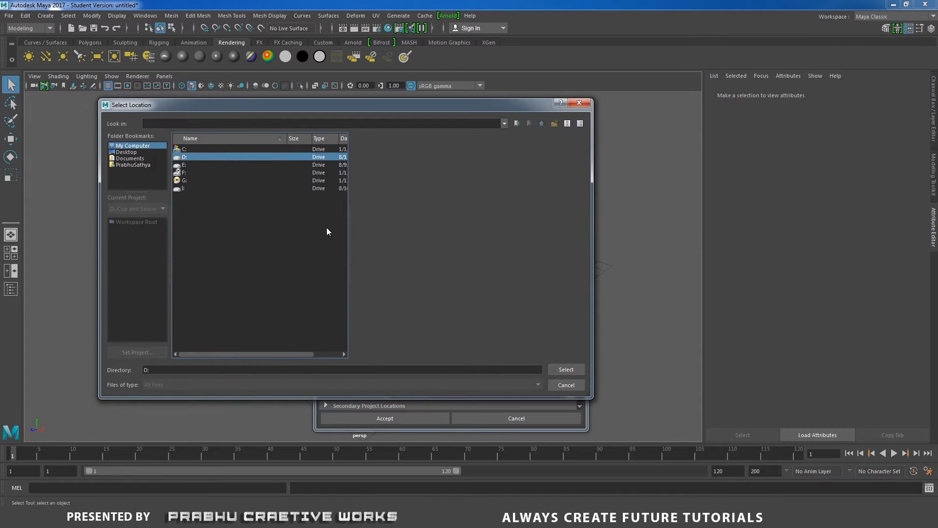
left_click(572, 370)
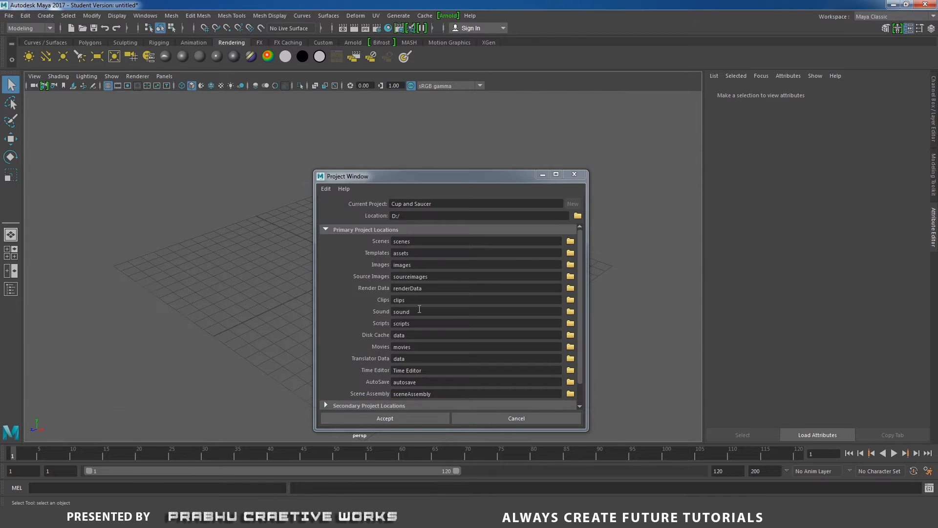
left_click(400, 415)
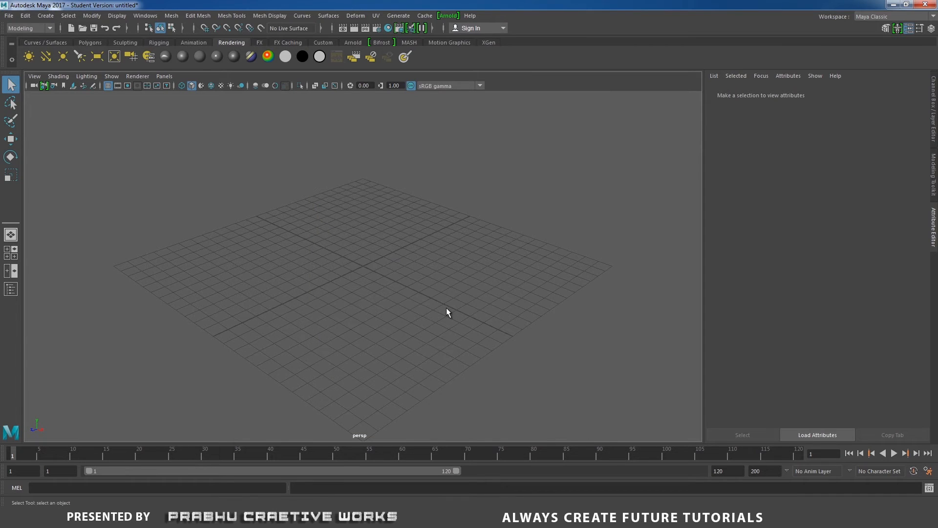
Switch to the front view and activate the CV Curve Tool with a 3 Cubic curve degree
key("space")
left_click_drag(427, 257, 427, 285)
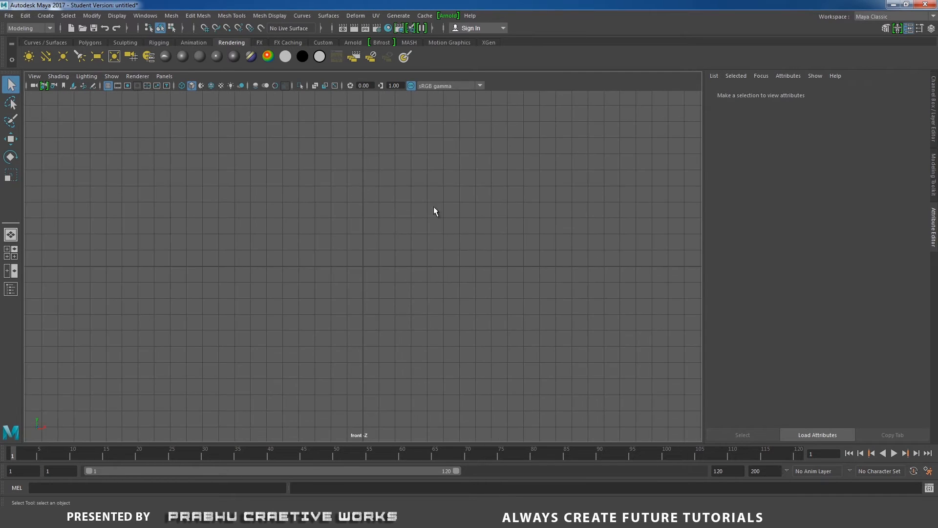
middle_click_drag(434, 211, 334, 348, "alt")
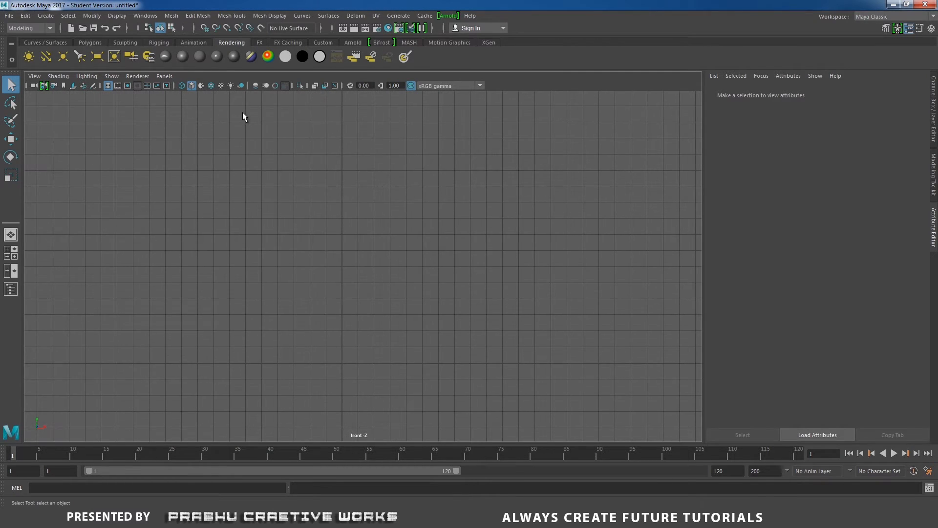
left_click(51, 16)
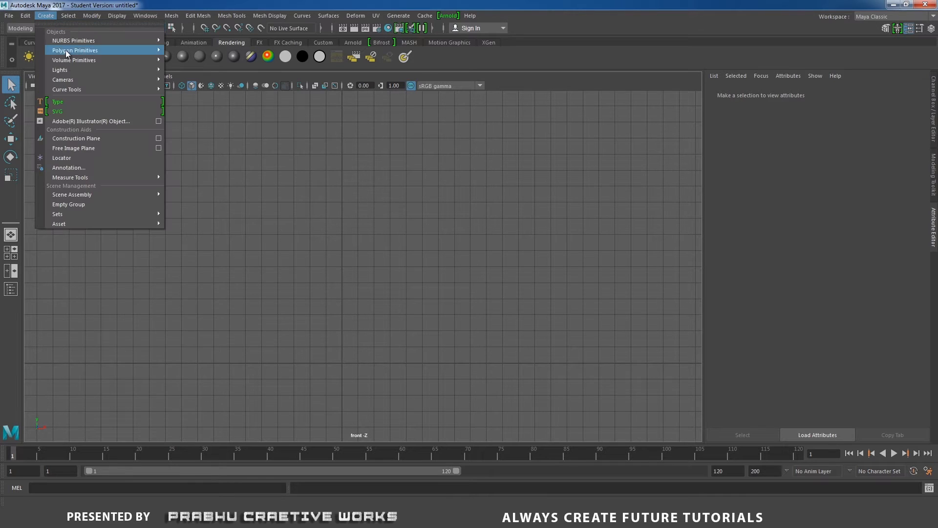
mouse_move(64, 89)
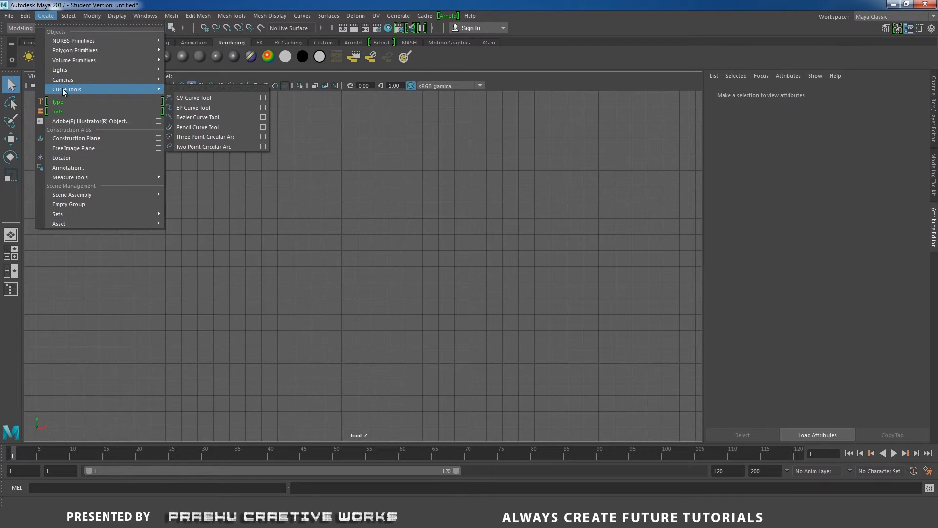
left_click(264, 98)
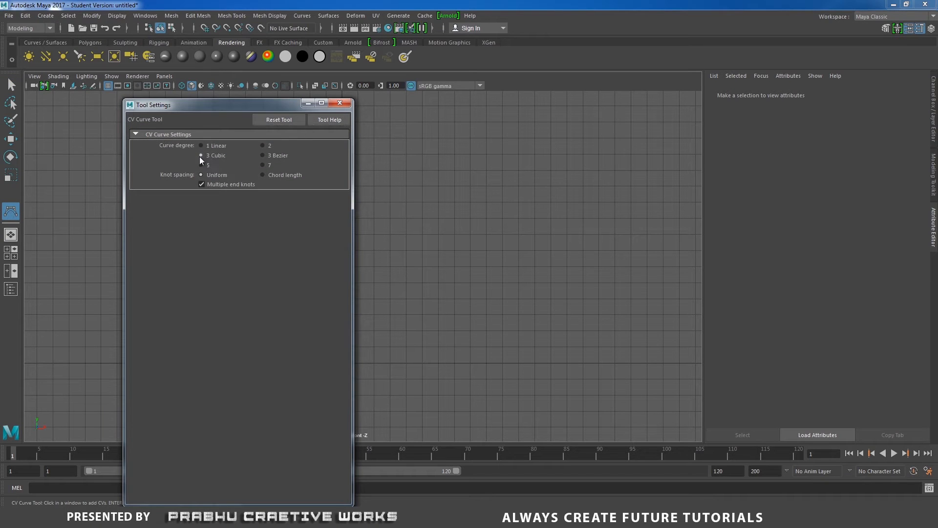
left_click(340, 103)
left_click(46, 16)
mouse_move(68, 60)
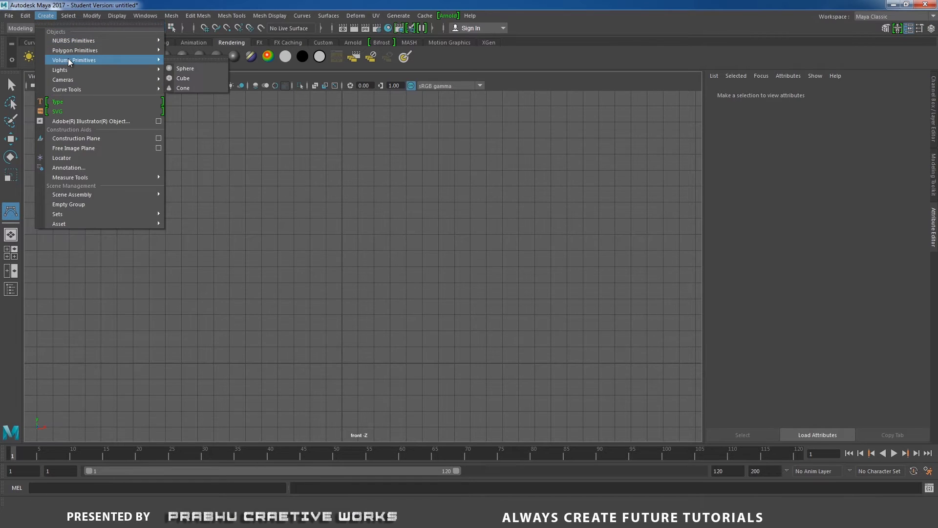
mouse_move(98, 89)
left_click(196, 97)
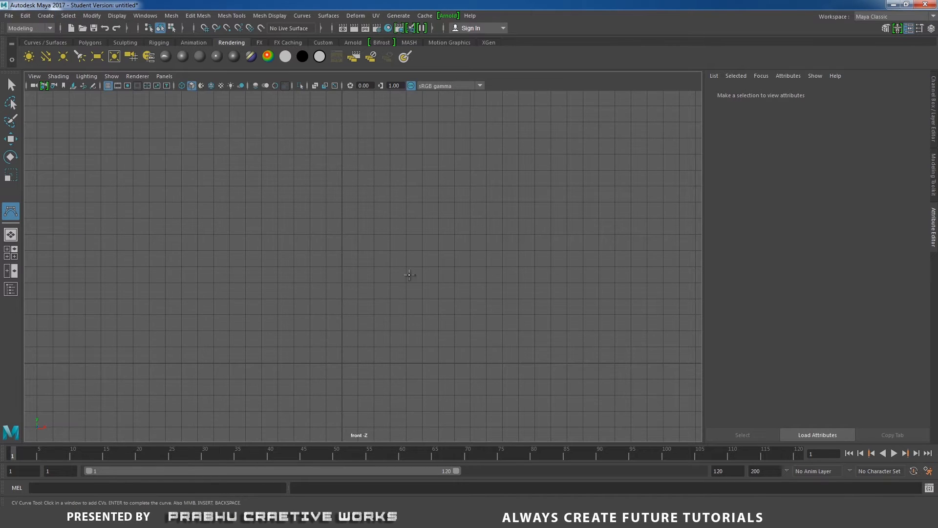
Draw the cup profile's flat base from the origin outward about 6.5 cm, turning upward at the foot
left_click(341, 362)
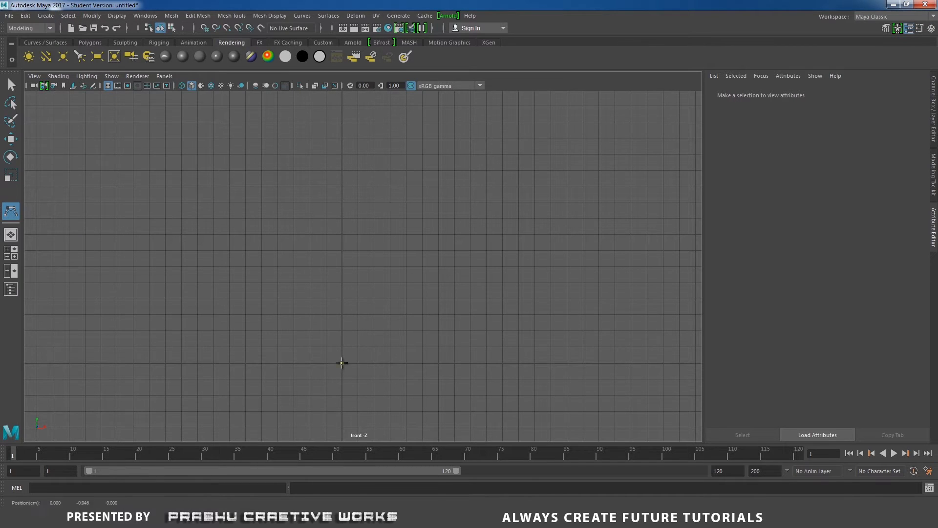
left_click(374, 362)
key("BackSpace")
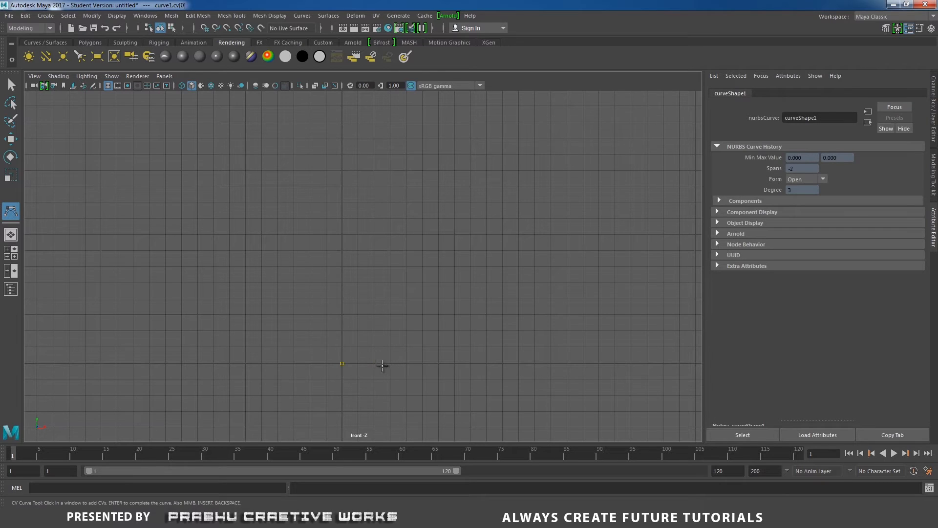
left_click(408, 363)
left_click(445, 363)
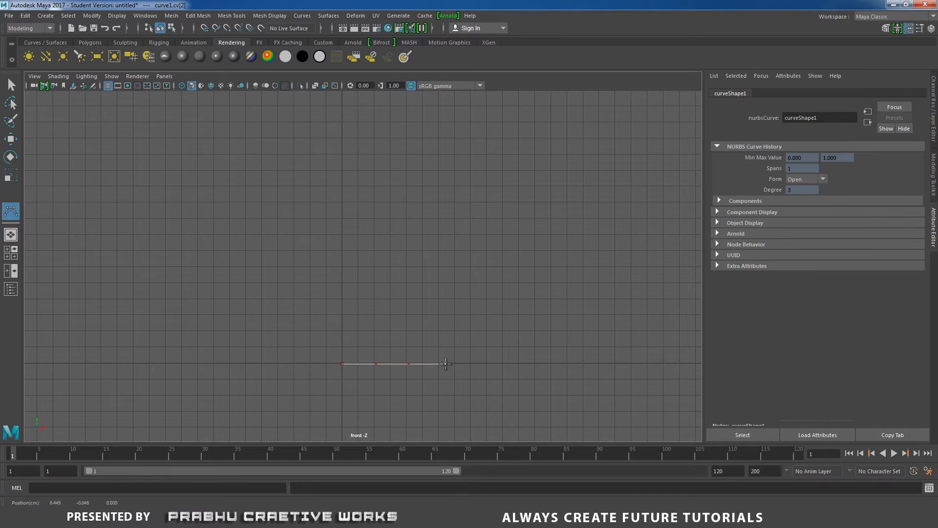
left_click(449, 361)
left_click(449, 352)
left_click(451, 342)
left_click(465, 336)
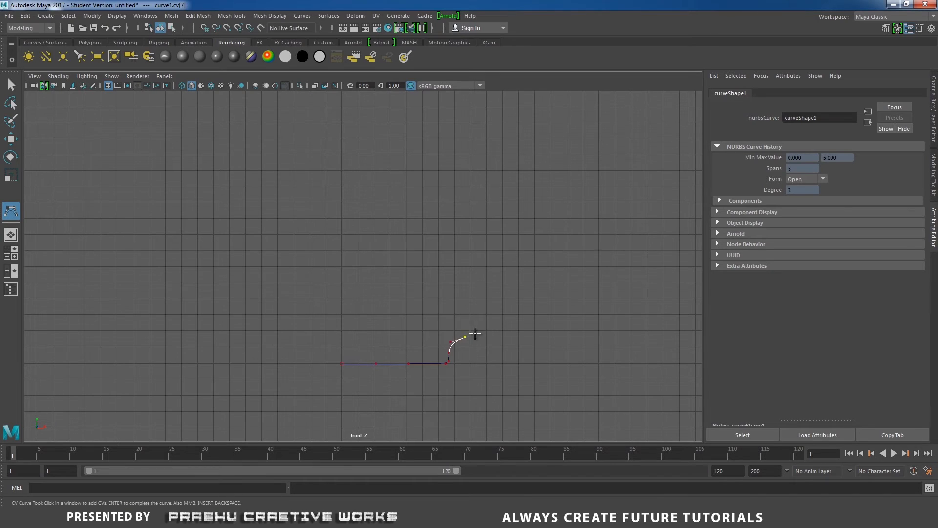
left_click(487, 326)
key("BackSpace")
key("BackSpace")
key("BackSpace")
Continue the profile outward from the foot and up the outer wall to a rim about 16 cm high
left_click(454, 348)
left_click(469, 347)
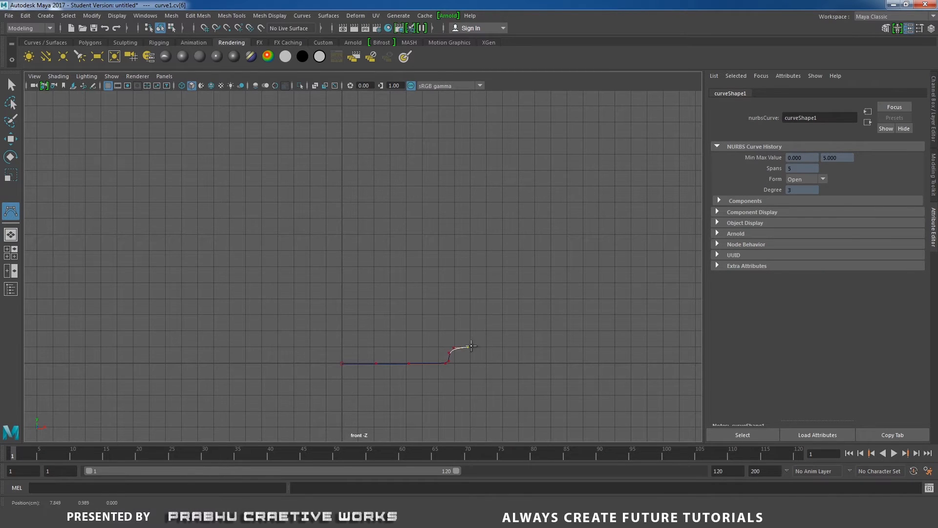
left_click(494, 338)
left_click(511, 298)
middle_click_drag(531, 296, 502, 317, "alt")
left_click(497, 252)
left_click(501, 209)
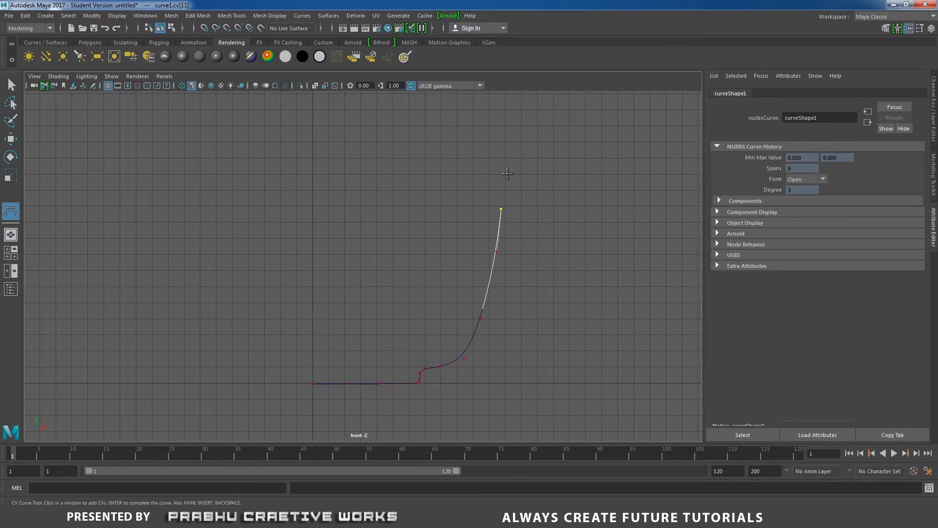
left_click(507, 174)
left_click(509, 151)
left_click(511, 127)
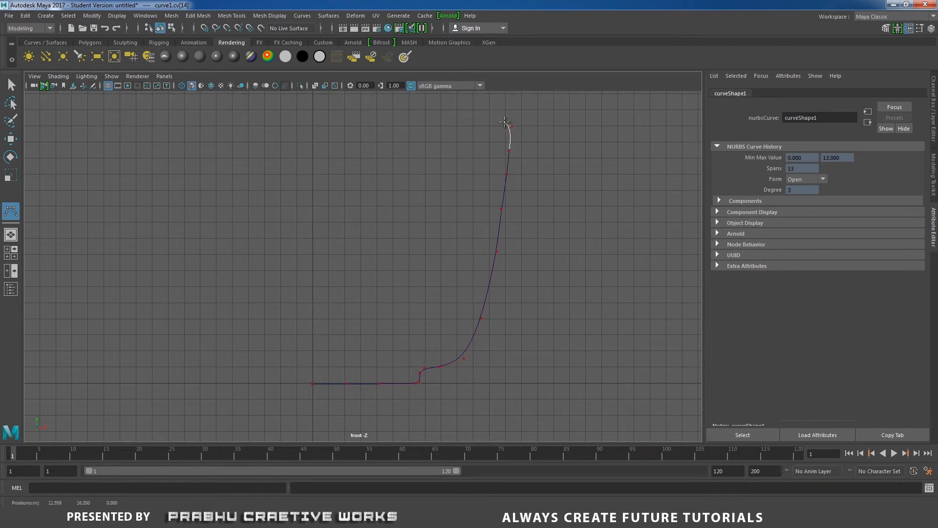
Round the profile over the rim and run it down the upper inner wall, parallel to the outer wall
left_click(503, 125)
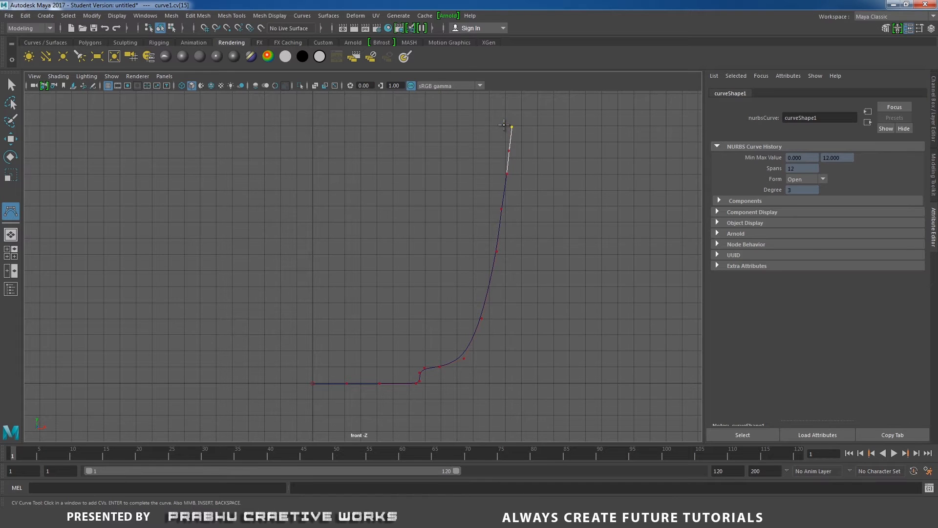
left_click(502, 128)
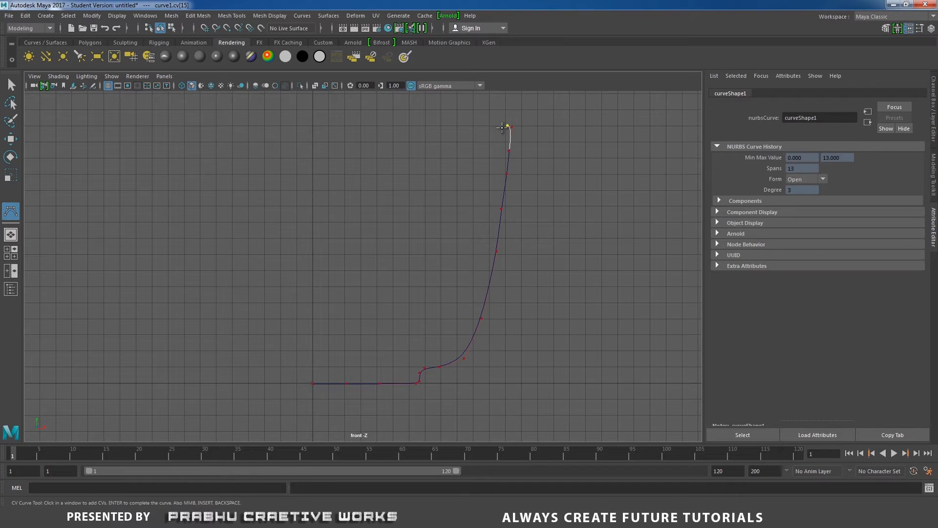
left_click(499, 152)
left_click(495, 177)
left_click(490, 209)
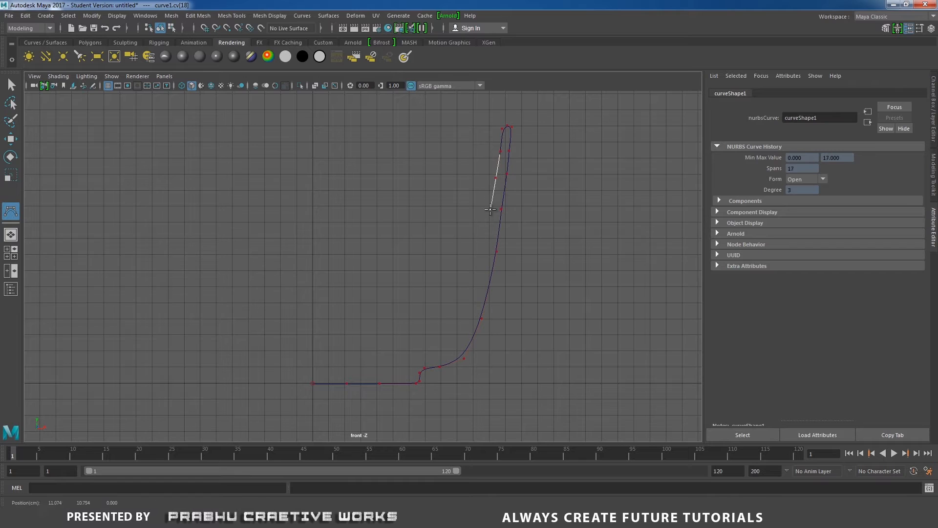
left_click(483, 251)
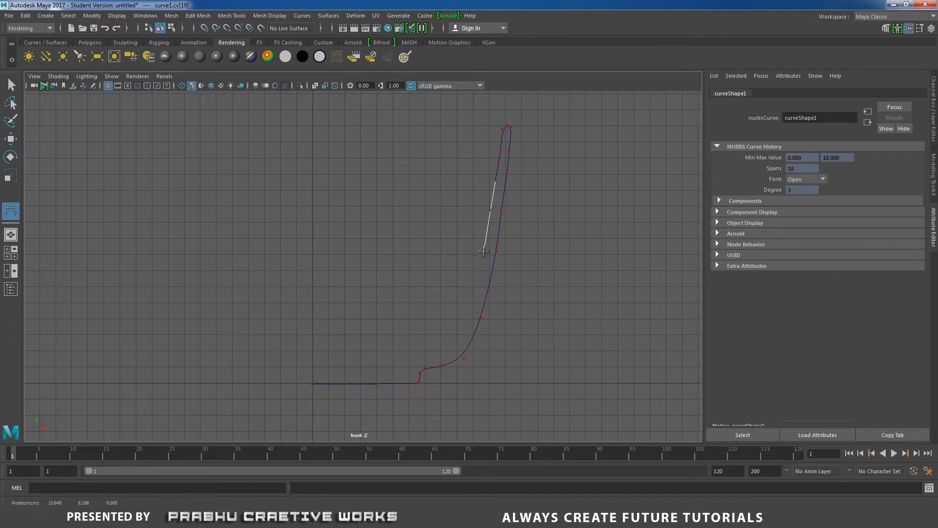
Curve the inner wall into the cup's floor, end it at the vertical center axis, and complete the curve
left_click(470, 312)
left_click(443, 348)
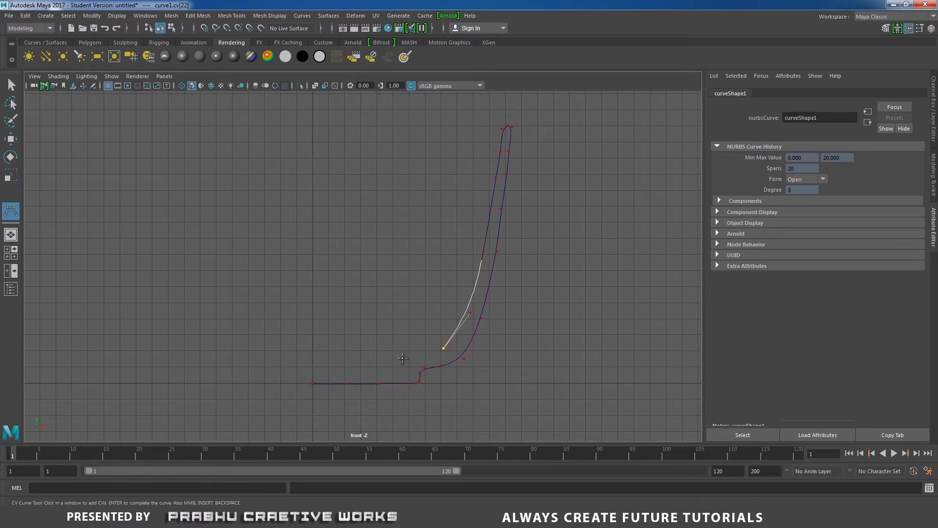
left_click(402, 358)
left_click(351, 358)
left_click(313, 360)
key("q")
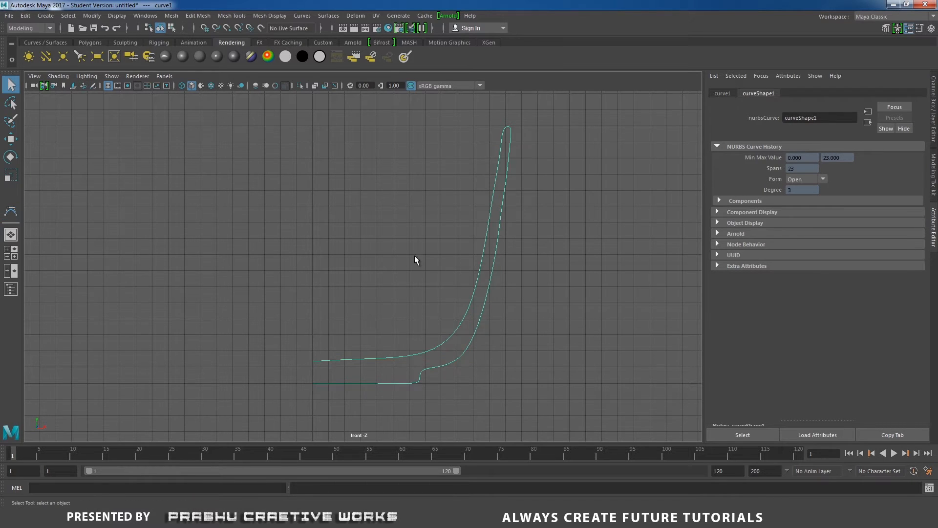
Edit the curve's control vertices and lower the inner floor vertex nearest the center axis to level the floor
right_click_drag(413, 254, 363, 254)
right_click_drag(398, 291, 447, 305, "alt")
middle_click_drag(446, 305, 446, 273, "alt")
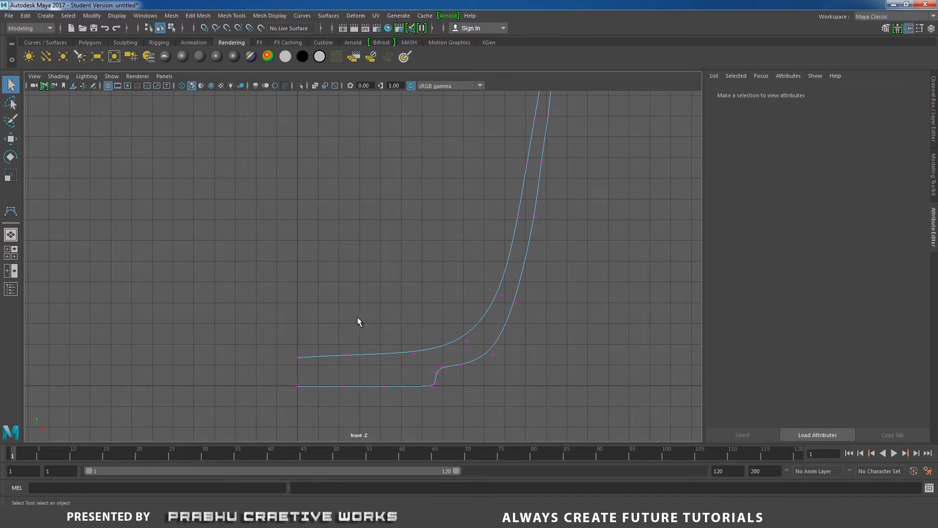
left_click(349, 354)
key("w")
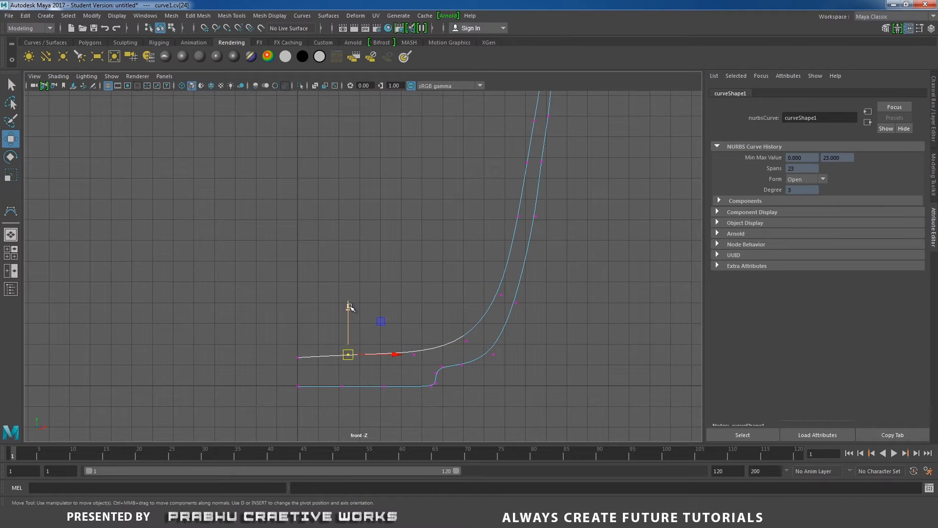
left_click_drag(348, 307, 349, 308)
Adjust the inner control vertex below the rim and the pair of wall control vertices further down horizontally
middle_click_drag(533, 271, 467, 362, "alt")
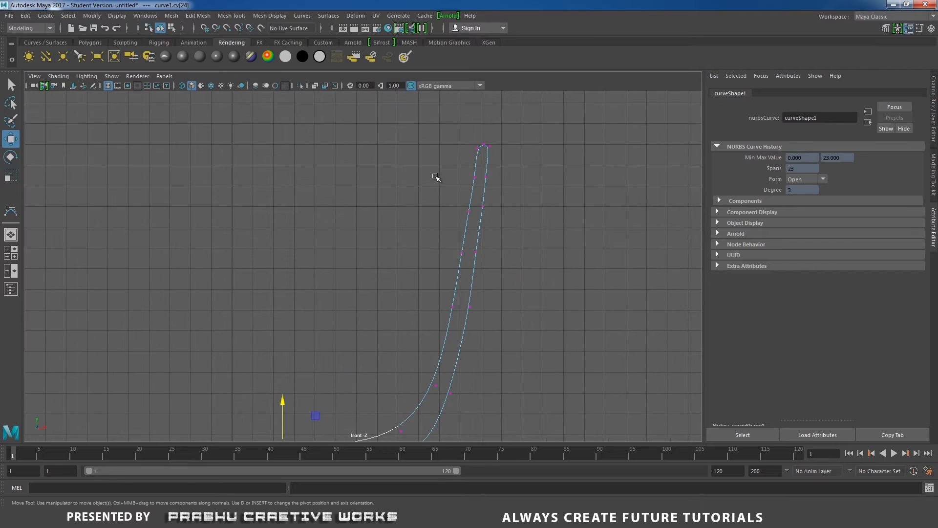
left_click(473, 177)
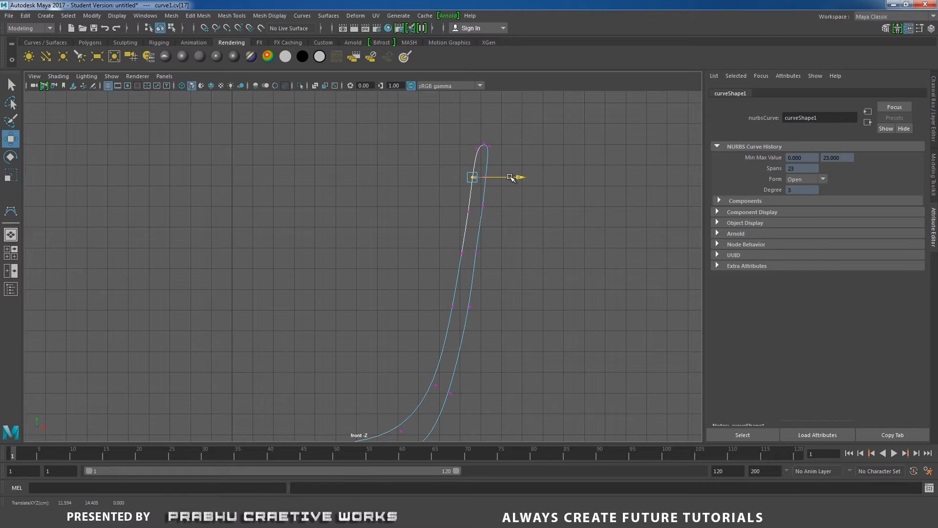
middle_click_drag(423, 255, 547, 326, "alt")
left_click(503, 241)
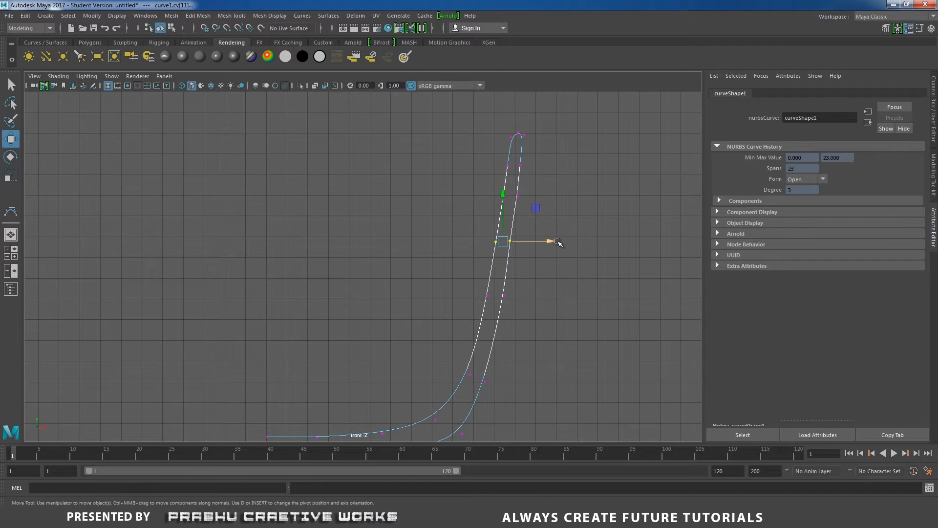
left_click(557, 242)
left_click_drag(557, 242, 561, 244)
Return to object mode with the whole profile curve selected and show it in the perspective view
right_click_drag(601, 293, 418, 295, "alt")
middle_click_drag(413, 277, 429, 243, "alt")
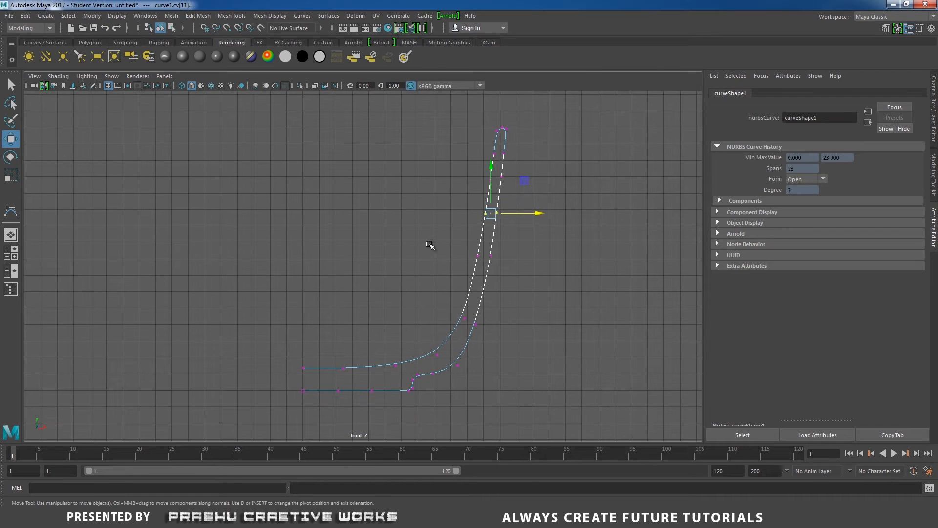
left_click(528, 280)
right_click_drag(488, 252, 542, 225)
key("space")
left_click_drag(502, 298, 532, 289)
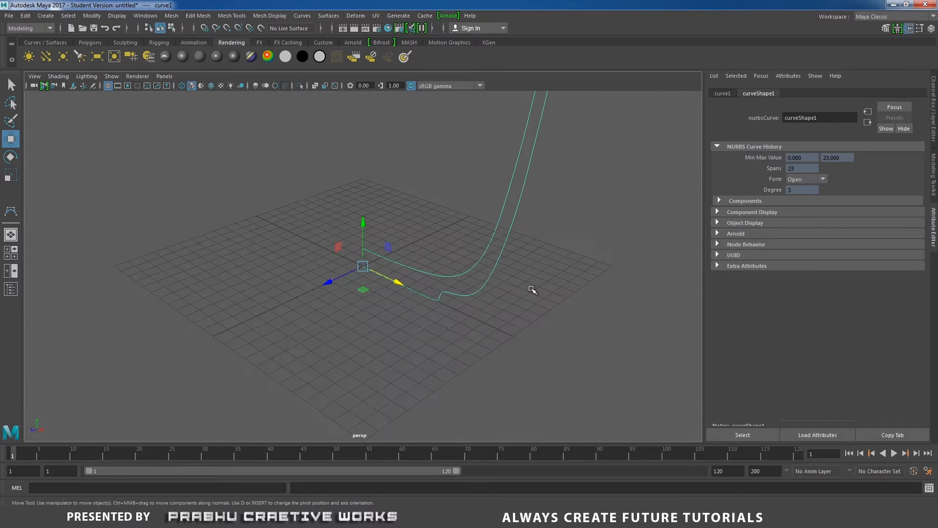
right_click_drag(533, 289, 306, 280, "alt")
left_click_drag(306, 281, 324, 327, "alt")
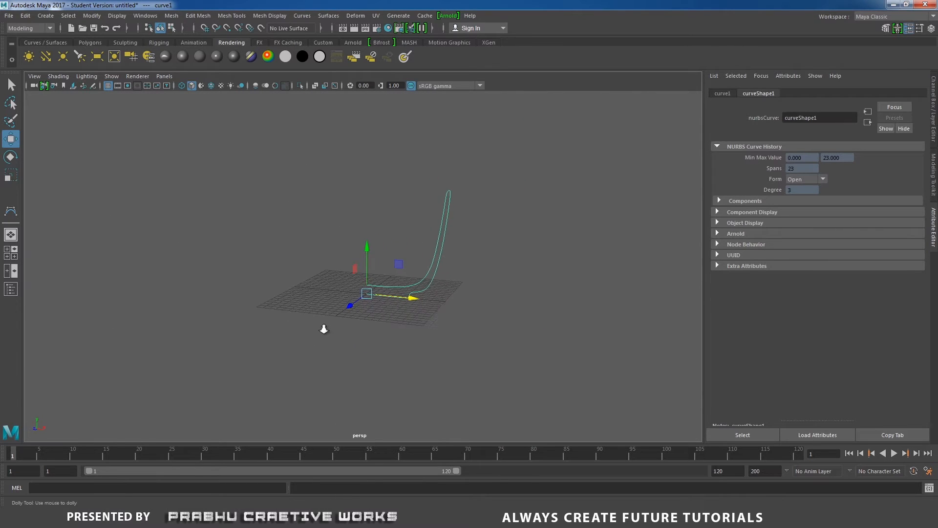
Revolve the cup profile curve 360 degrees around the Y axis into a cubic NURBS surface with 25 segments
right_click_drag(325, 327, 456, 286, "alt")
left_click_drag(455, 286, 465, 351, "alt")
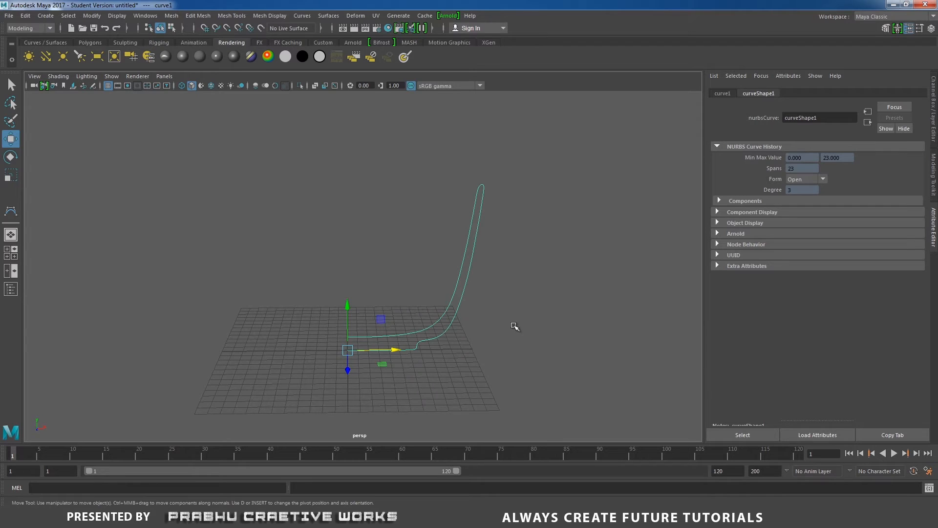
left_click_drag(513, 325, 445, 344, "alt")
left_click_drag(445, 344, 466, 346, "alt")
left_click(536, 248)
left_click_drag(416, 215, 532, 298)
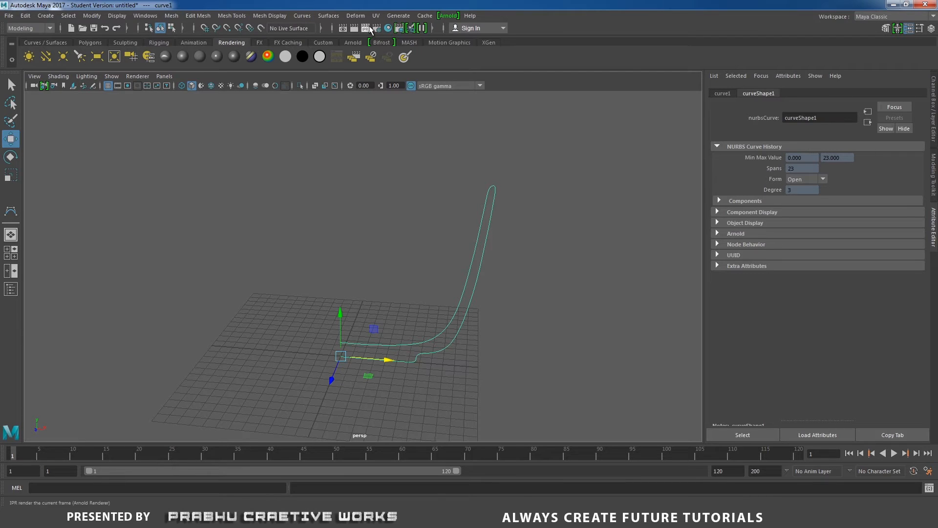
left_click(333, 16)
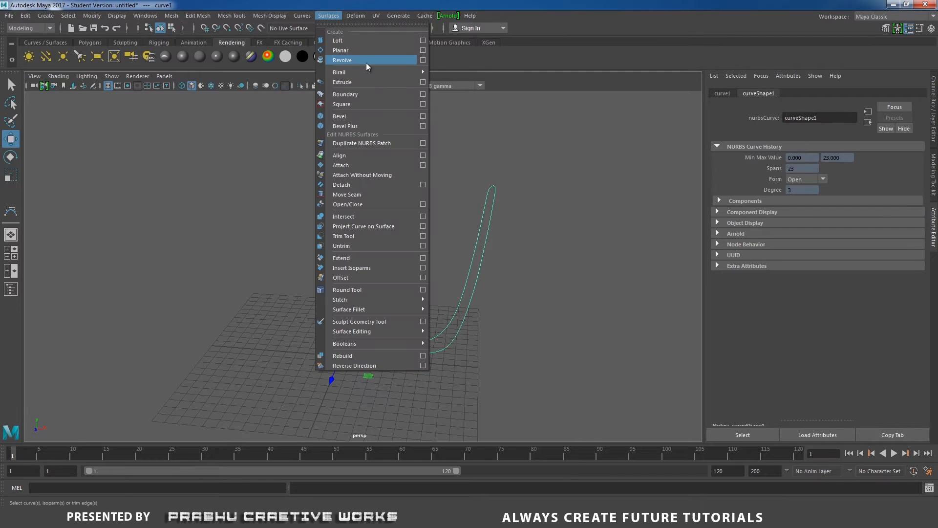
left_click(421, 60)
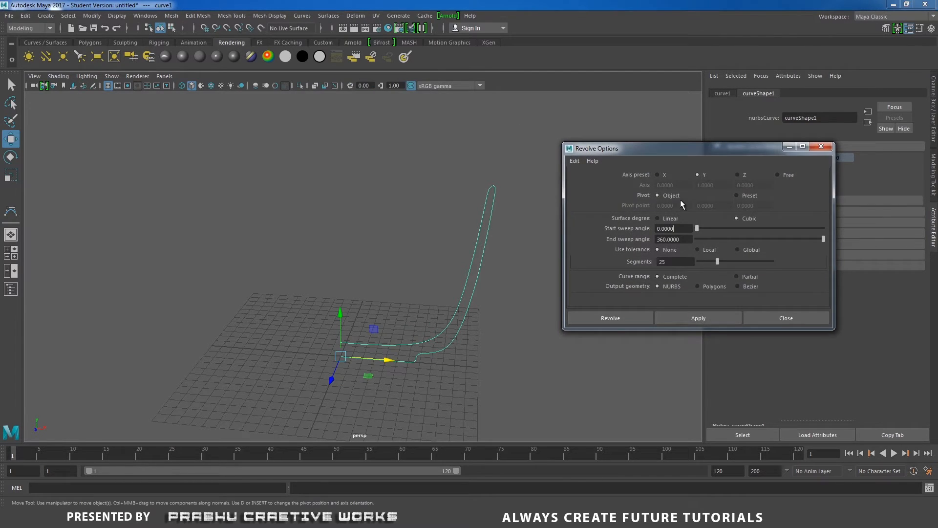
left_click(574, 160)
left_click(611, 179)
left_click_drag(682, 258, 573, 261)
double_click(675, 263)
left_click(629, 318)
Select the revolved cup surface and switch it to isoparm component mode, with the cup's inner floor in close view
scroll(371, 284, "down", 4)
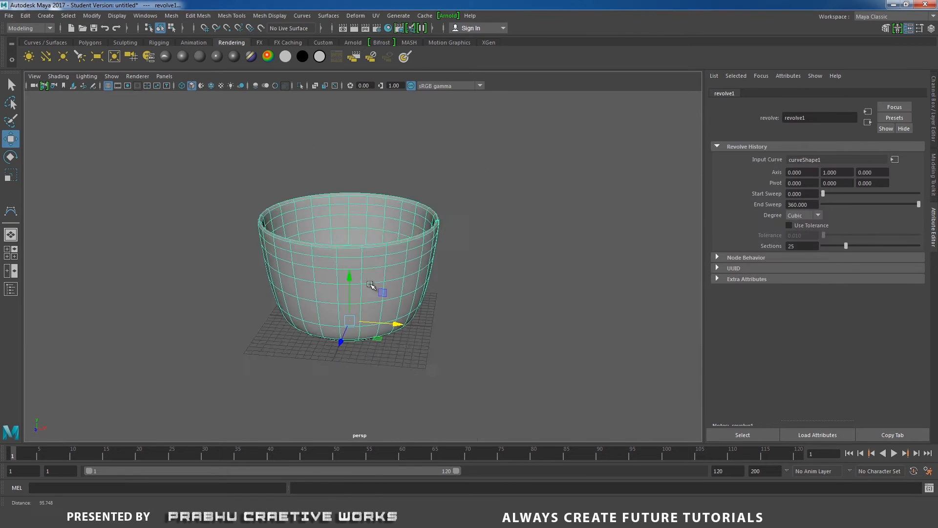
mouse_move(371, 285)
left_mouse_down("alt")
mouse_move(361, 356)
mouse_move(386, 281)
left_mouse_up("alt")
left_click(504, 302)
left_click_drag(504, 303, 396, 279, "alt")
scroll(551, 383, "up", 3)
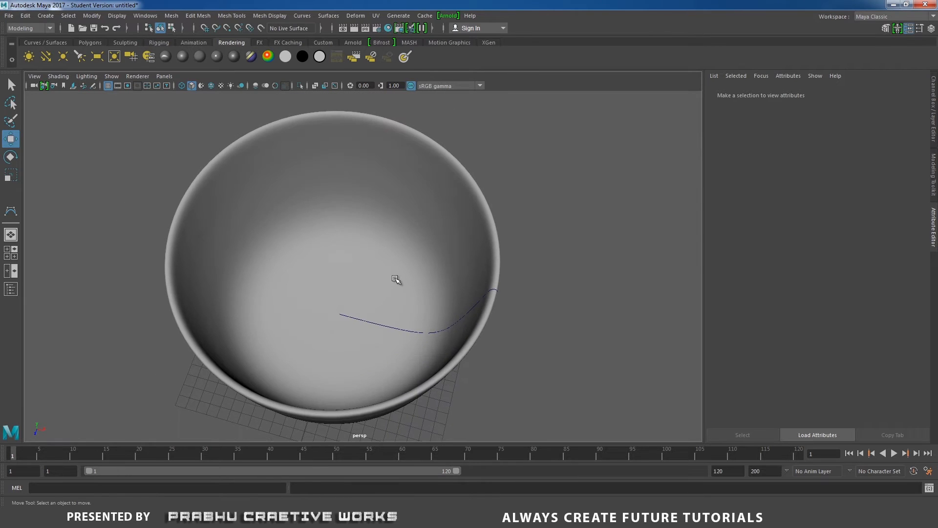
left_click(396, 279)
scroll(586, 360, "up", 5)
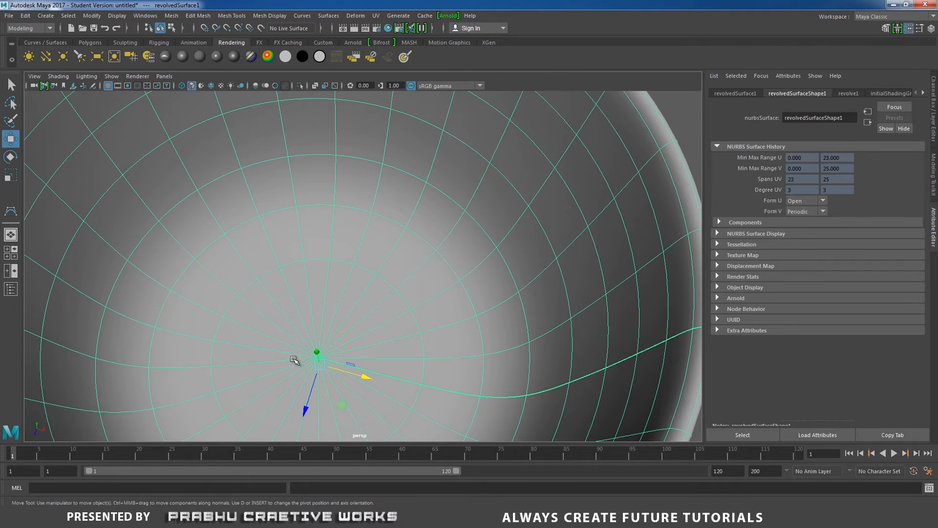
right_click(368, 292)
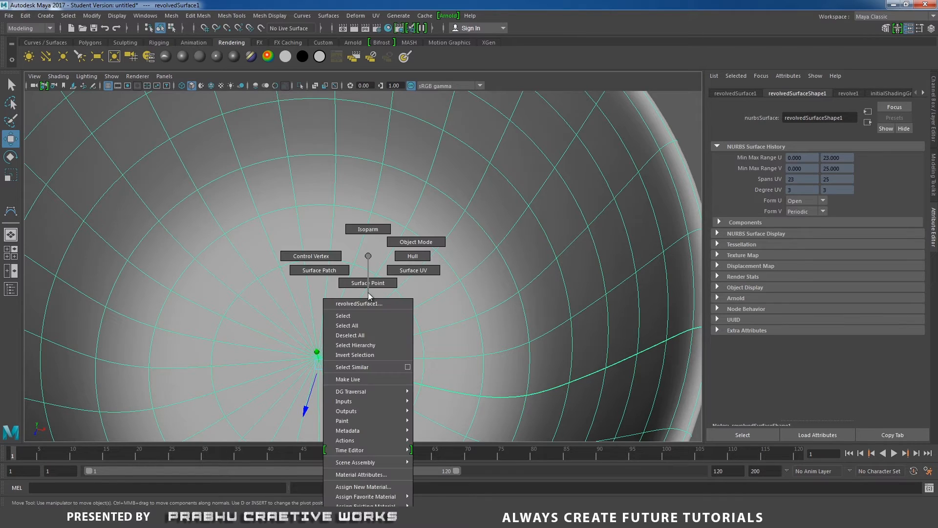
left_click(368, 231)
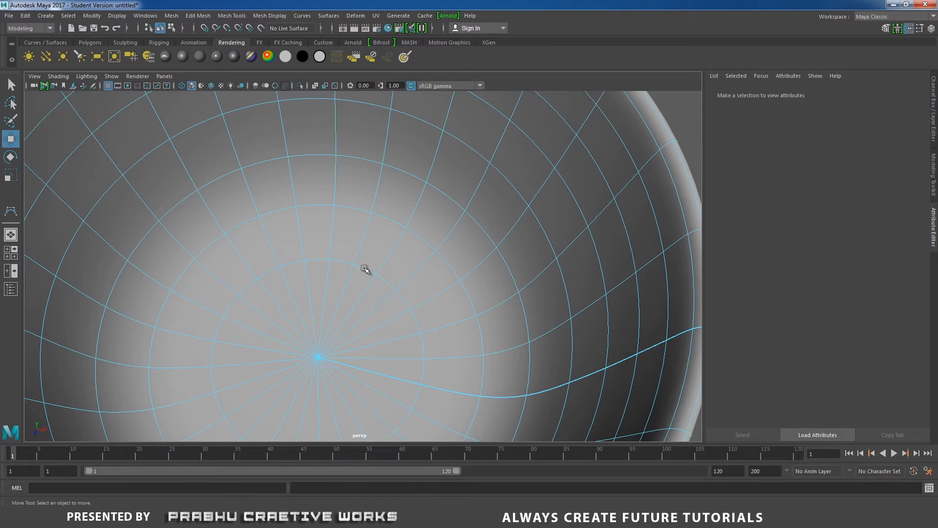
Pick a tiny isoparm ring around the center of the cup's inner floor and insert an isoparm there
left_click(321, 354)
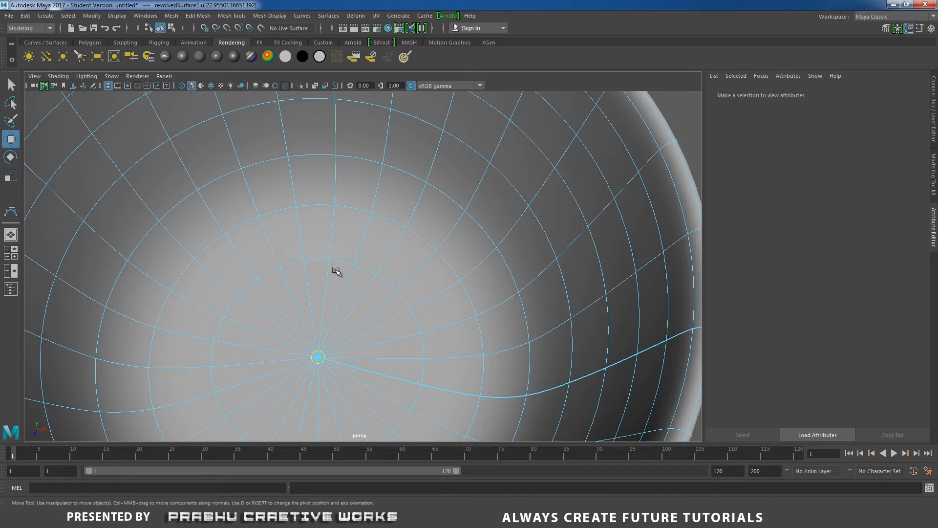
left_click_drag(337, 264, 355, 308)
mouse_move(334, 393)
left_mouse_down()
mouse_move(344, 374)
mouse_move(338, 390)
left_mouse_up()
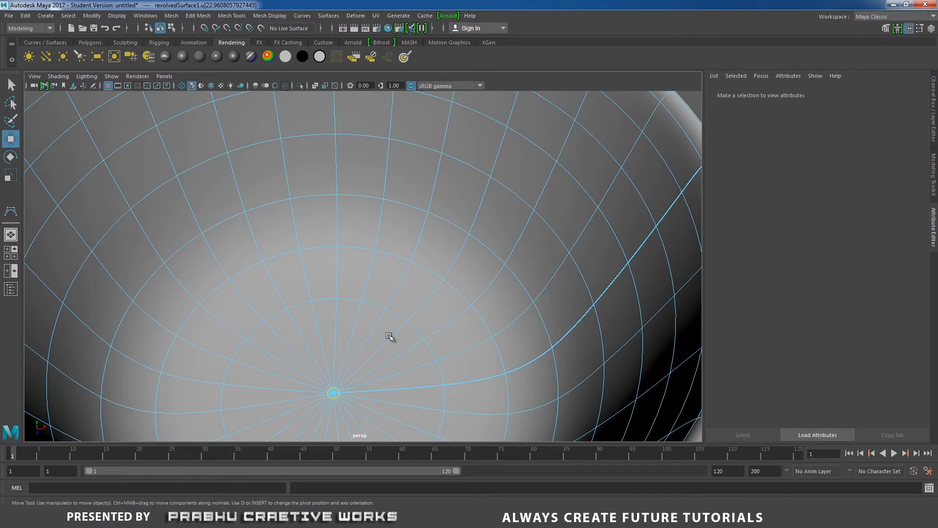
left_click(318, 17)
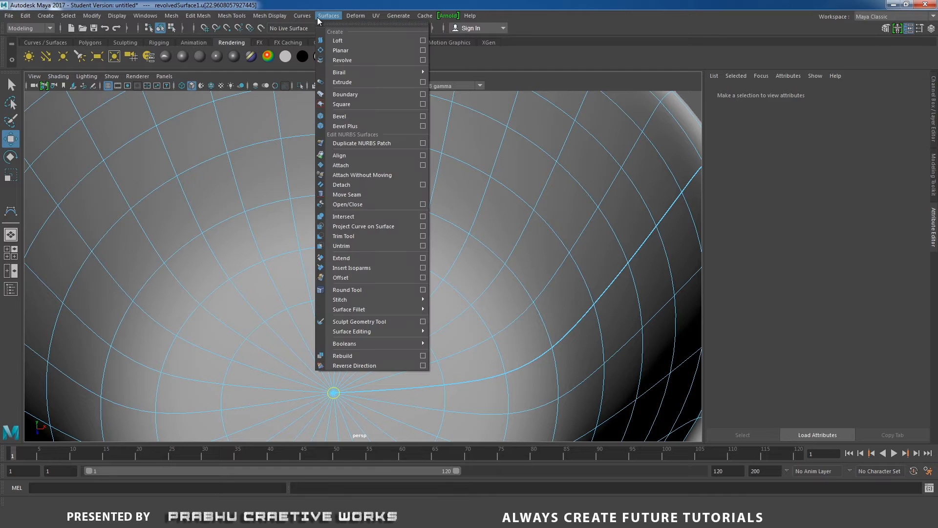
left_click(358, 268)
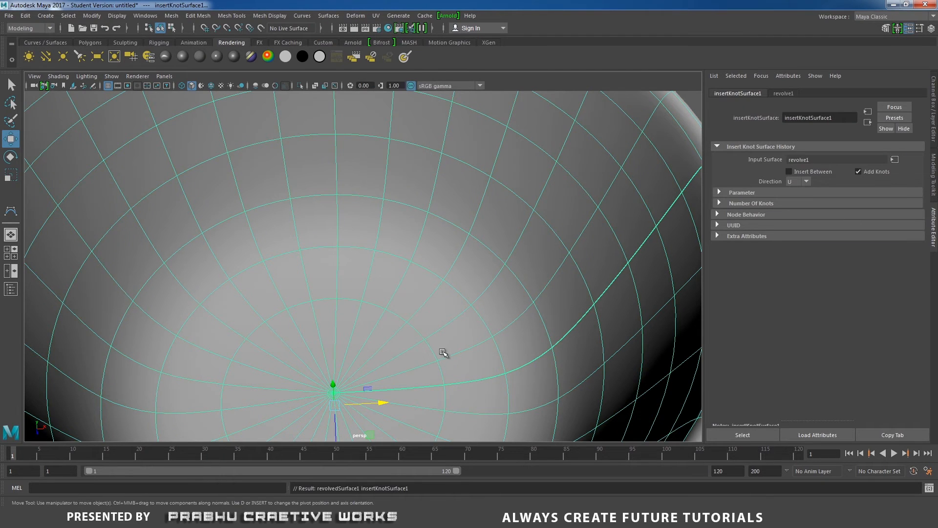
With the whole cup in view, open the Outliner and move it off the model
right_click_drag(501, 343, 190, 258, "alt")
left_click_drag(189, 258, 356, 276, "alt")
left_click(519, 274)
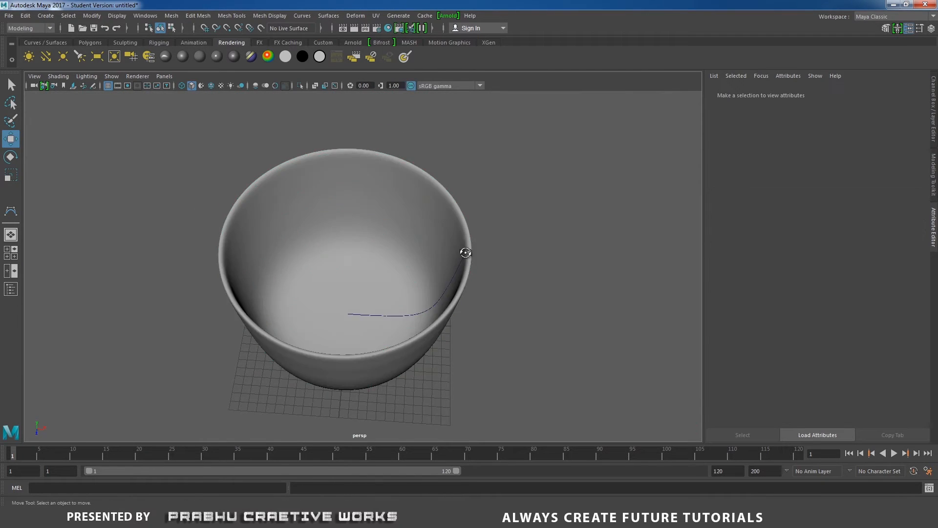
left_click_drag(464, 252, 423, 207, "alt")
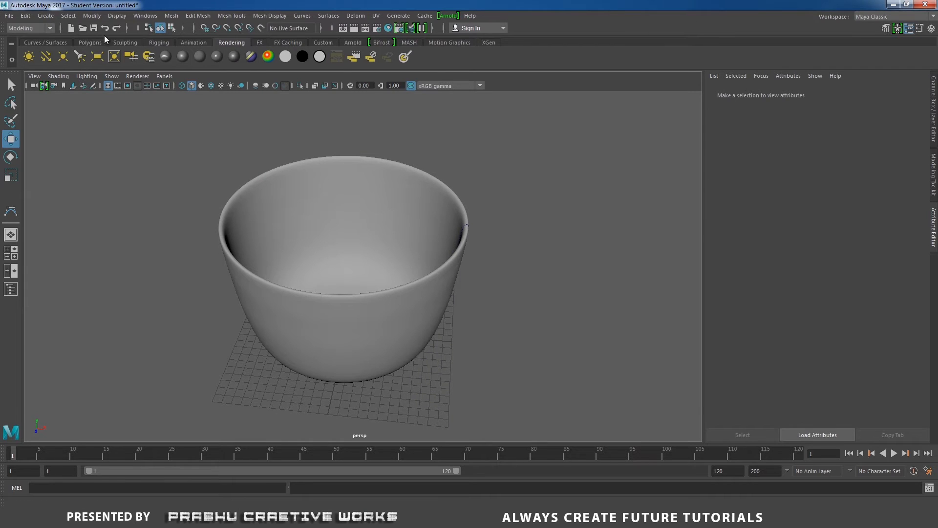
left_click(145, 16)
left_click(162, 131)
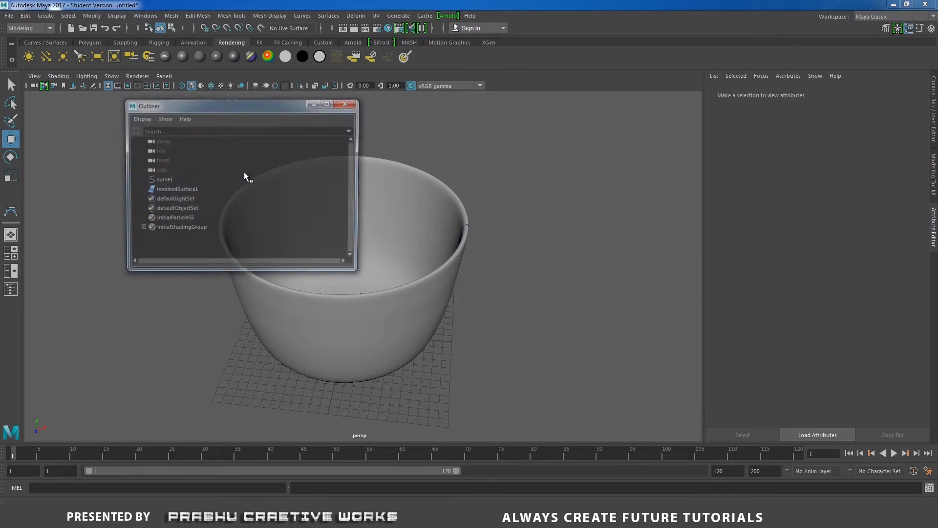
left_click_drag(236, 115, 121, 120)
Delete the construction history of the revolved cup surface, and remove the leftover profile curve1 from the scene
left_click(59, 196)
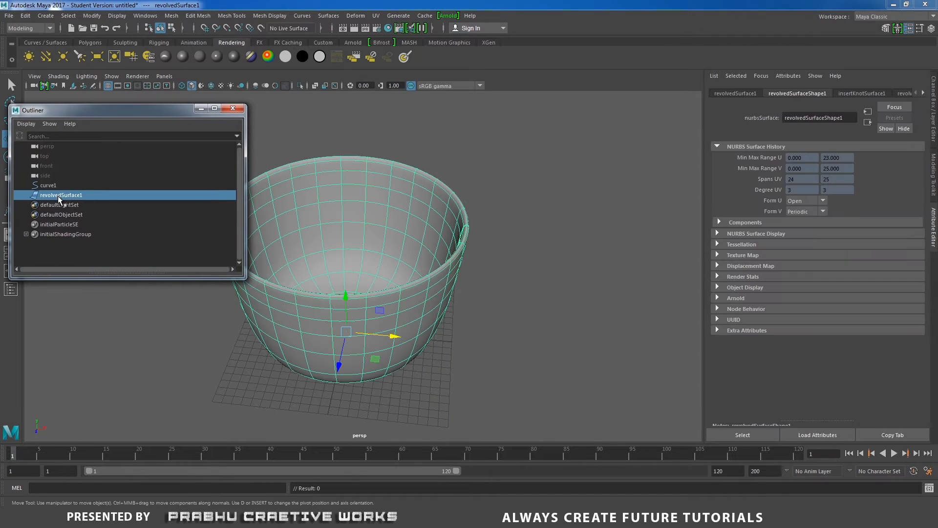
left_click(26, 16)
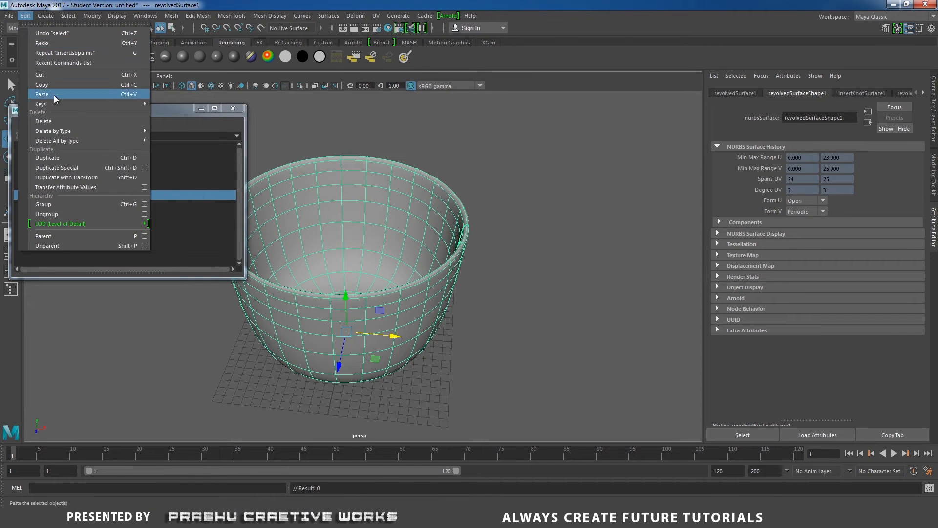
mouse_move(85, 141)
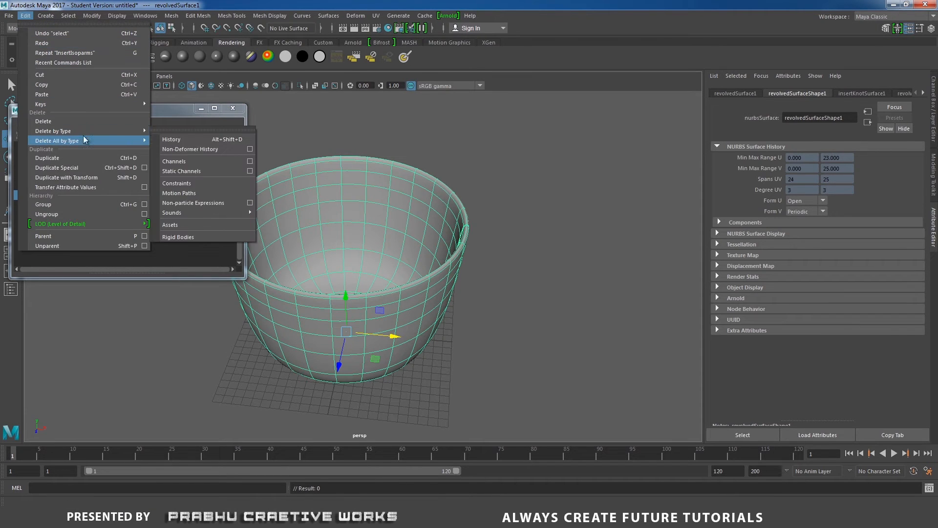
left_click(172, 139)
left_click(54, 186)
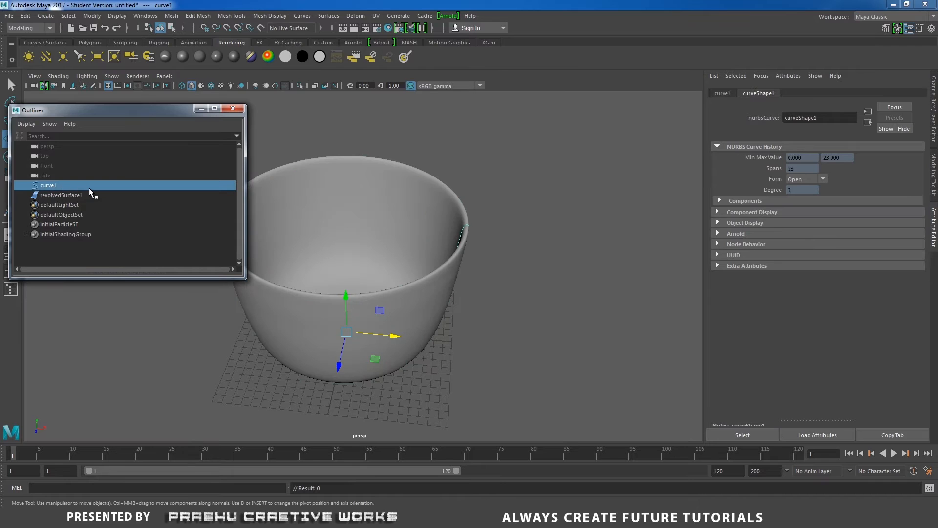
key("Delete")
Rename the revolved surface as cup01
left_click(60, 185)
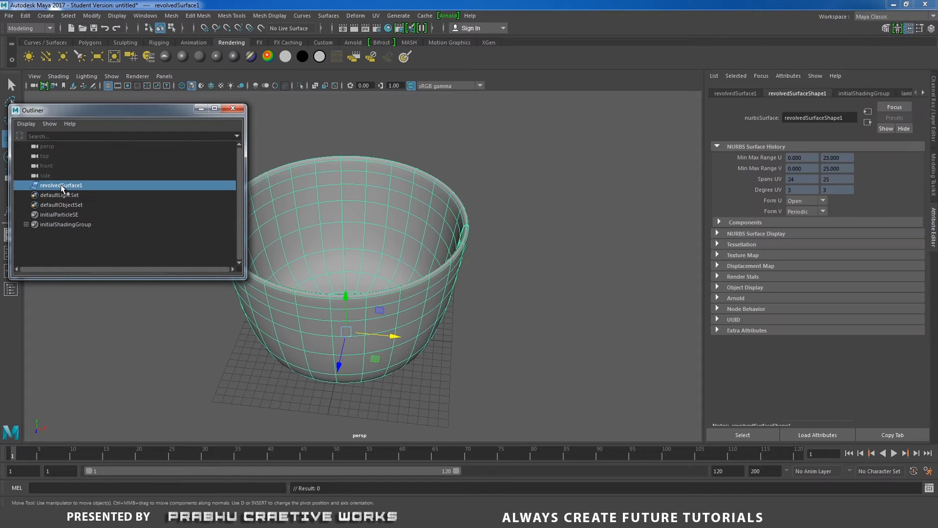
double_click(61, 185)
type("d")
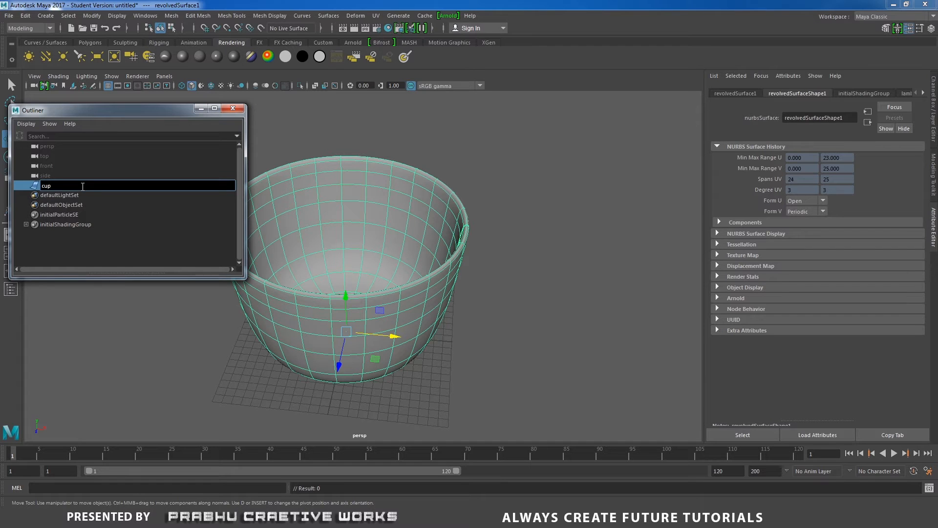
key("Return")
double_click(84, 186)
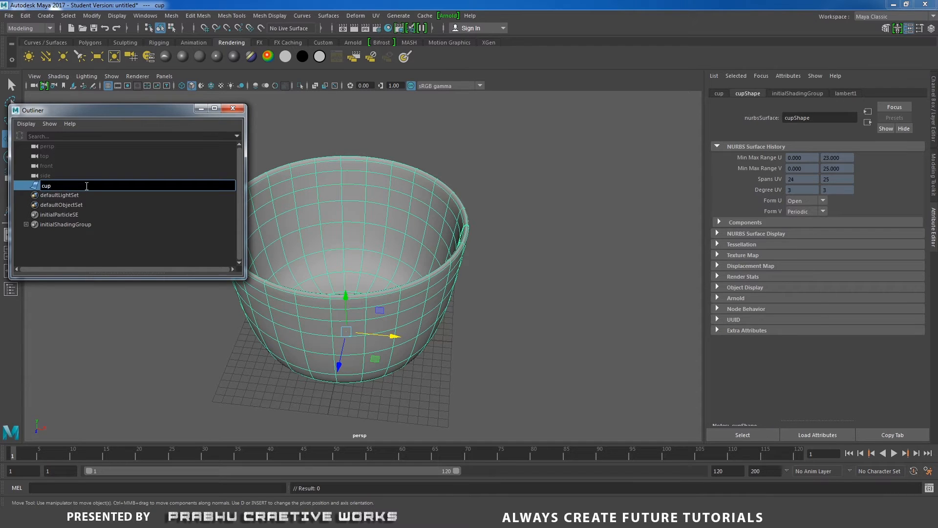
type("01")
key("Return")
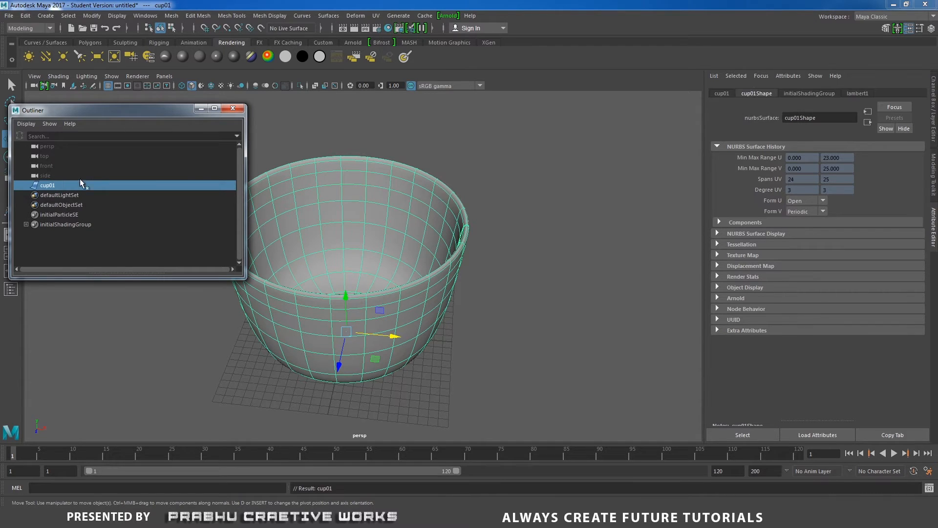
Try duplicating the cup01 surface and delete the duplicate
double_click(56, 186)
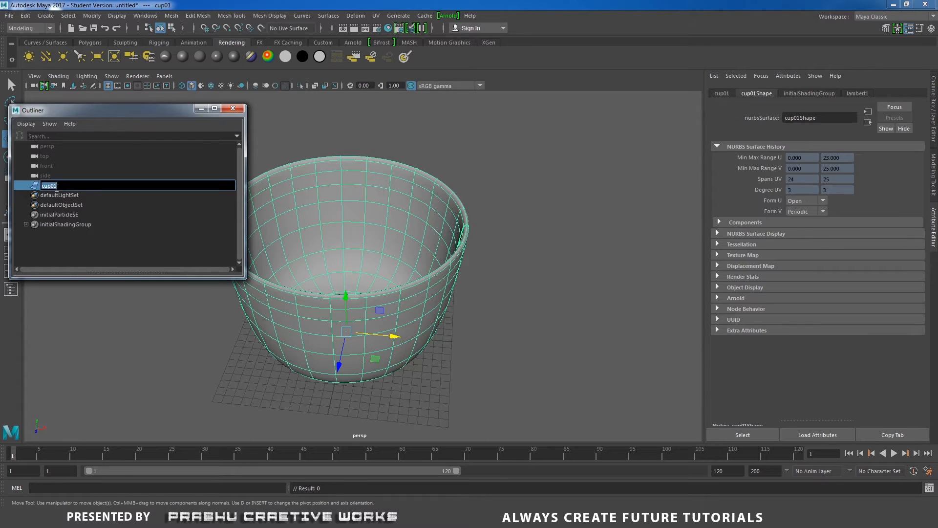
left_click_drag(49, 186, 59, 185)
key("Return")
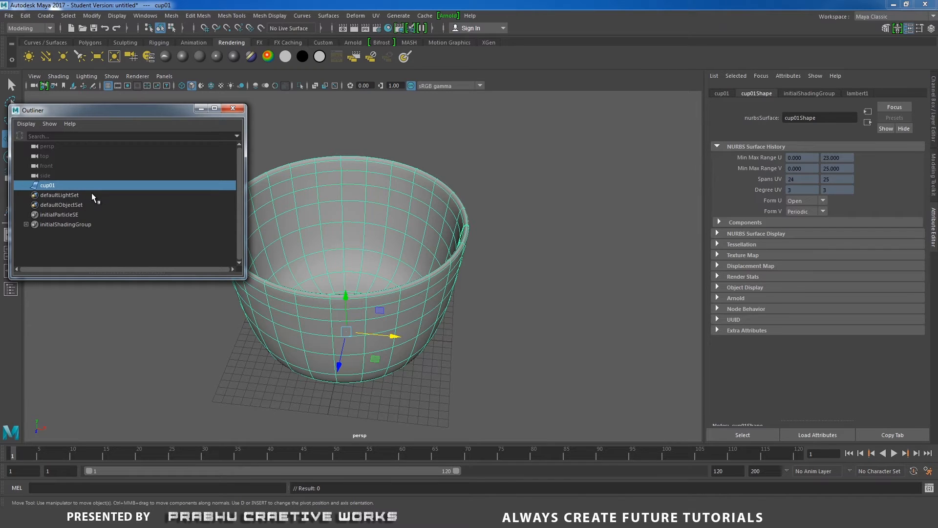
key("ctrl+d")
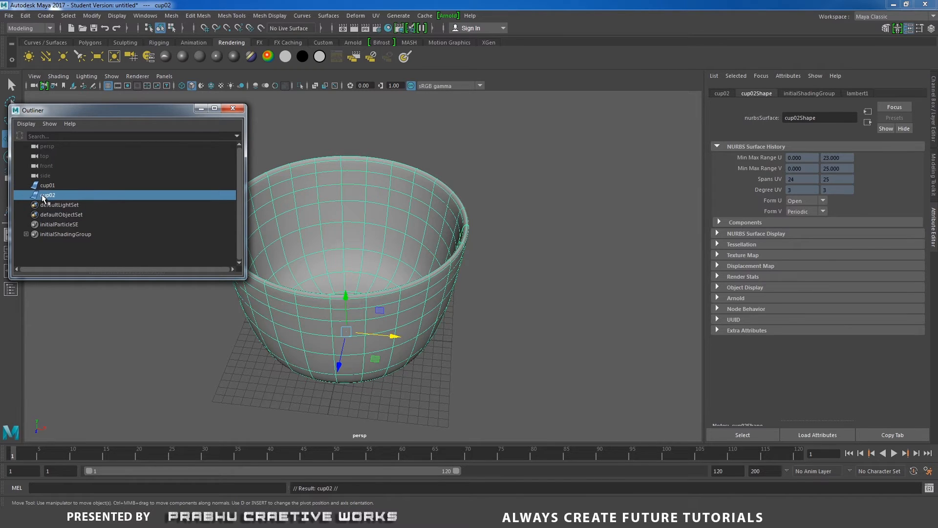
key("Delete")
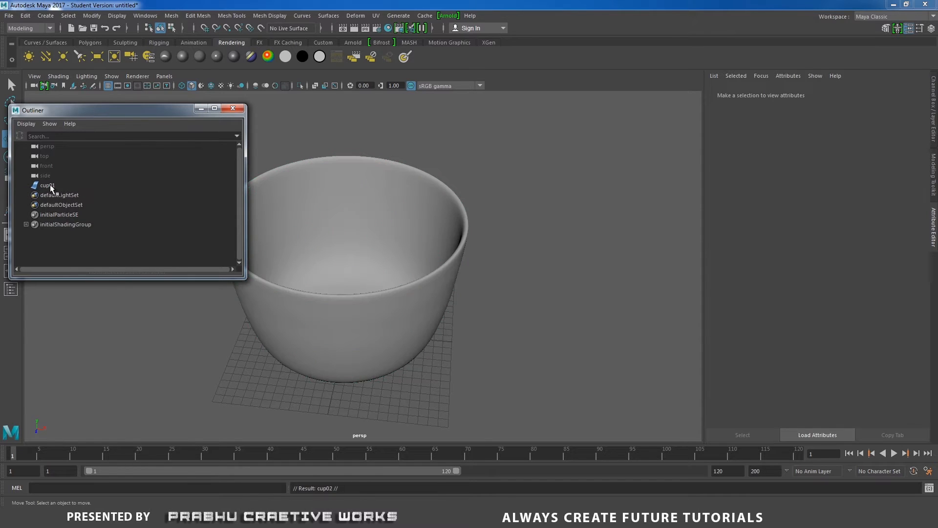
Deselect the cup, show it in the front view with free space beside it, and minimize the Outliner
left_click(44, 185)
left_click_drag(555, 256, 515, 278, "alt")
left_click(611, 287)
left_click_drag(612, 287, 483, 273, "alt")
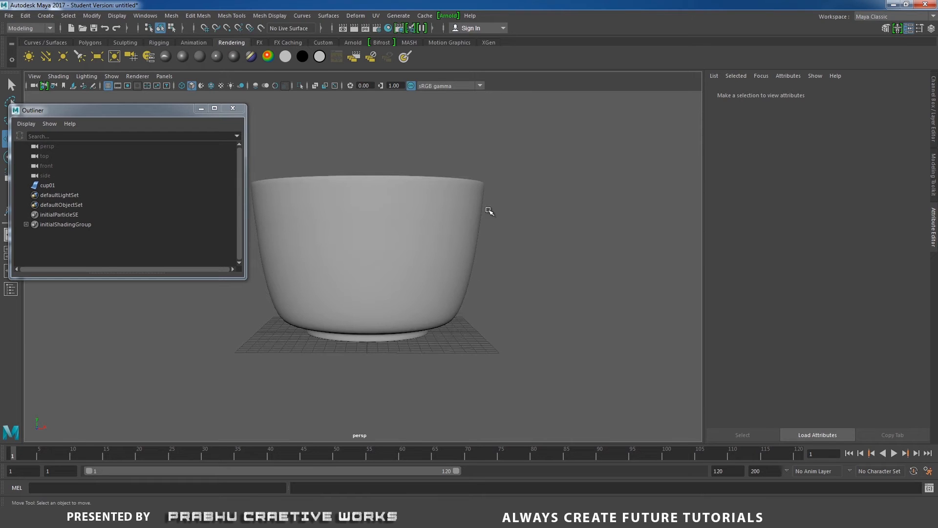
key("space")
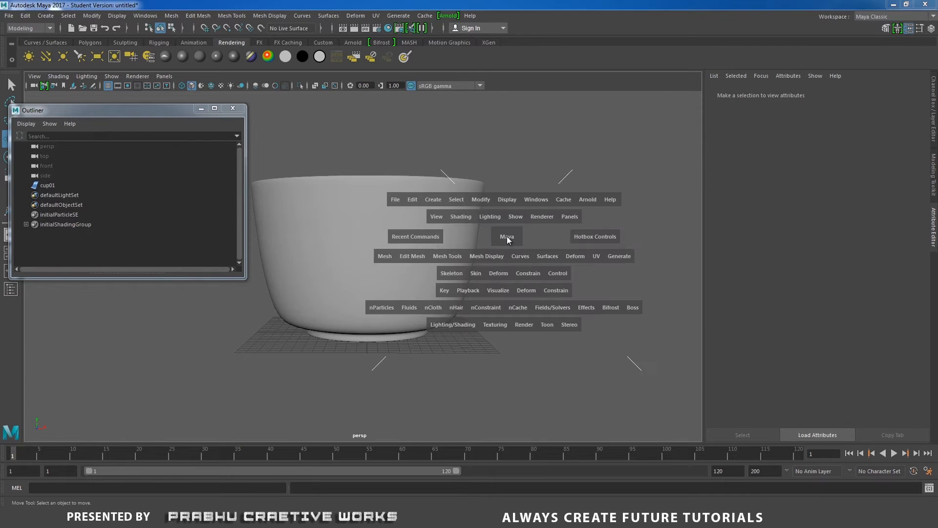
left_click_drag(507, 239, 509, 269)
scroll(342, 227, "down", 4)
middle_click_drag(407, 226, 483, 226, "alt")
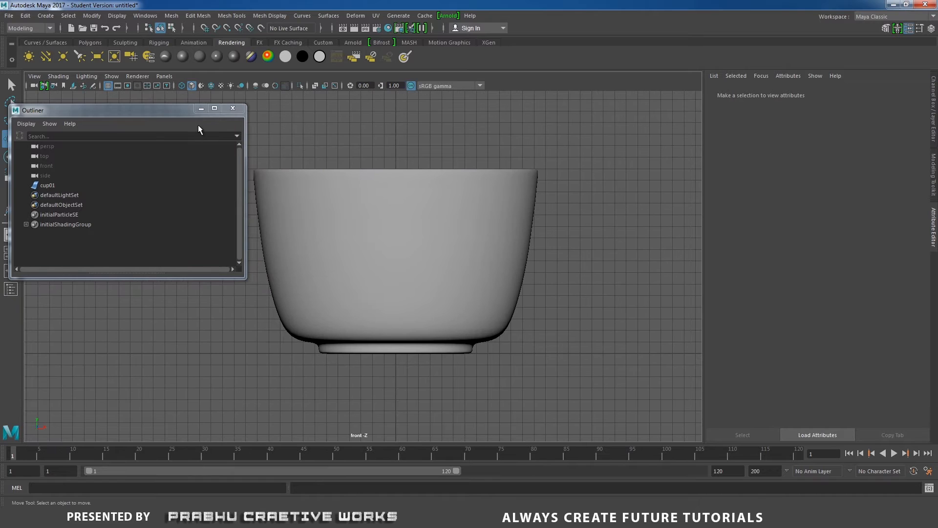
left_click(200, 110)
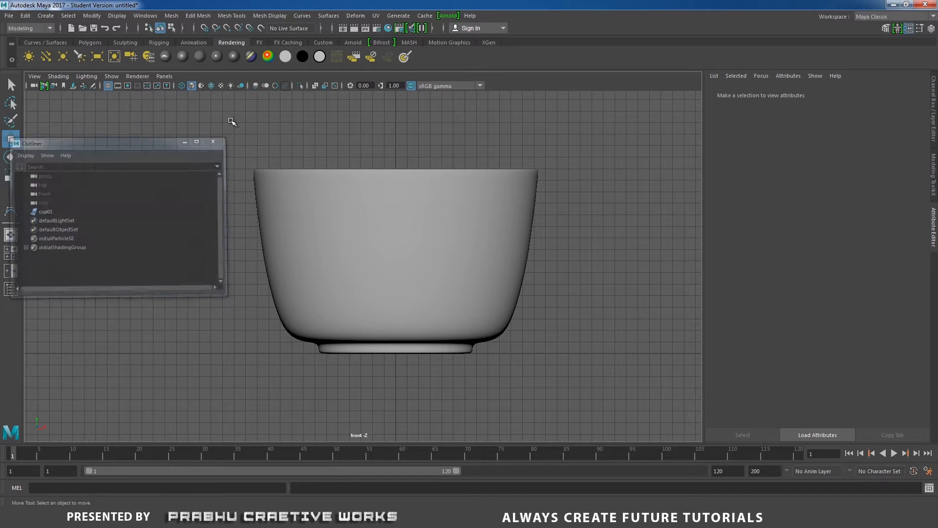
middle_click_drag(553, 245, 455, 241, "alt")
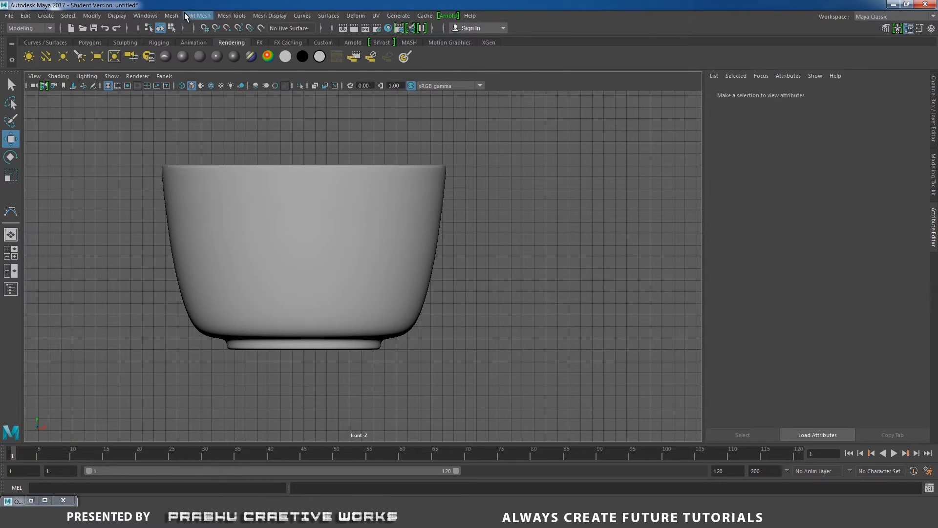
left_click(10, 30)
left_click(11, 29)
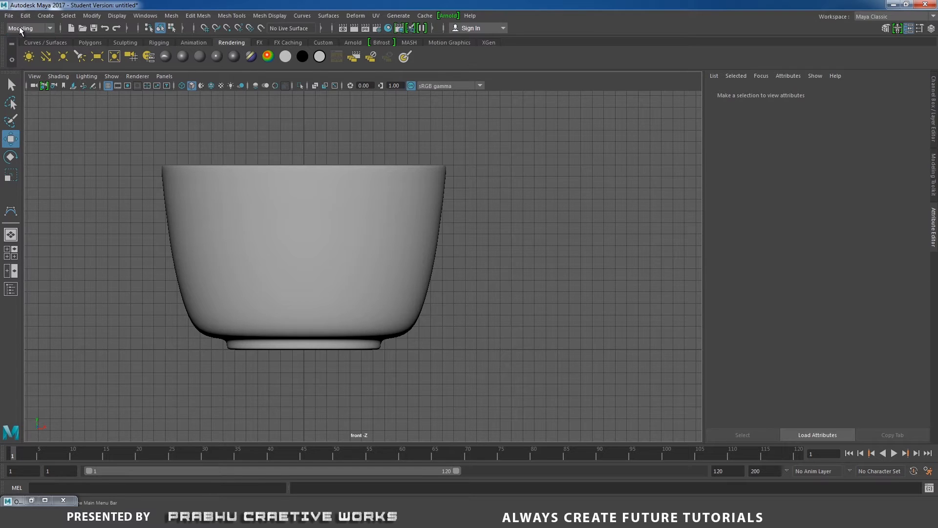
left_click(22, 27)
left_click(304, 15)
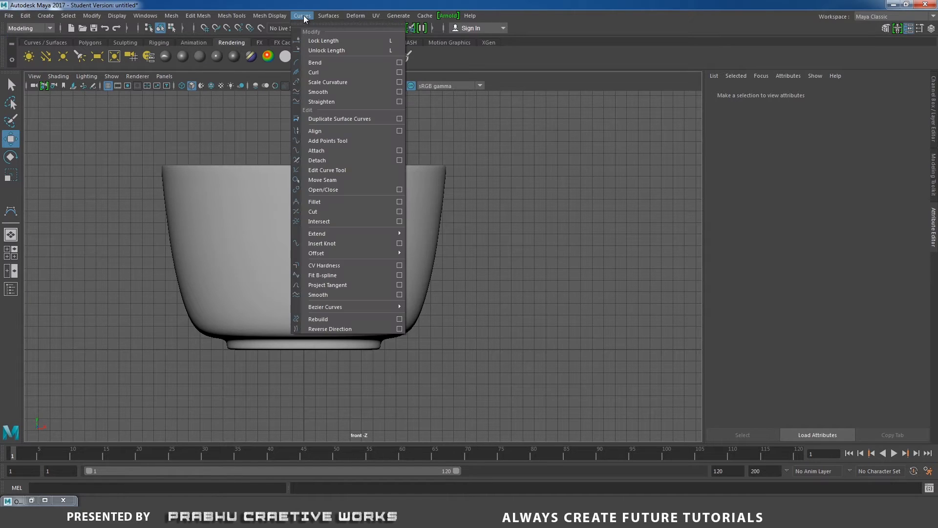
In the wireframe front view, draw a CV curve for the handle from the cup's upper side wall outward and down into a small hook
left_click(85, 19)
mouse_move(55, 19)
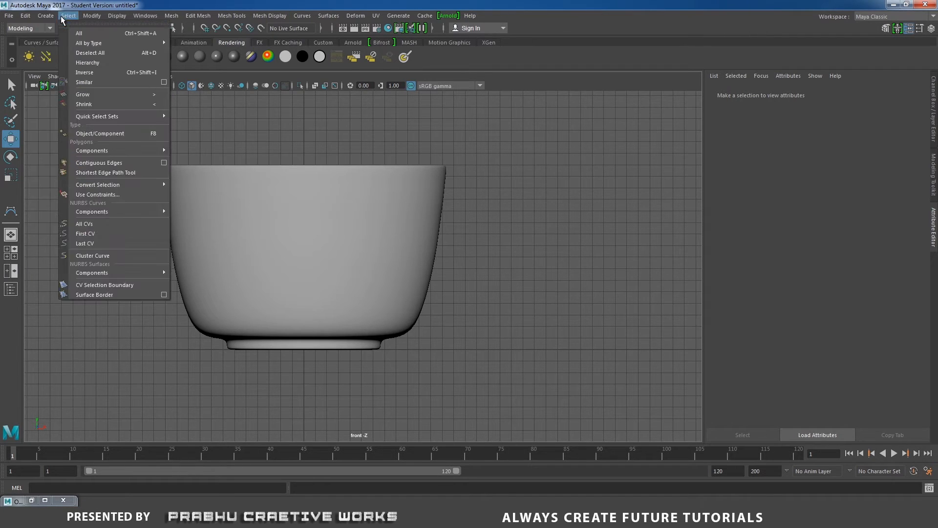
mouse_move(78, 89)
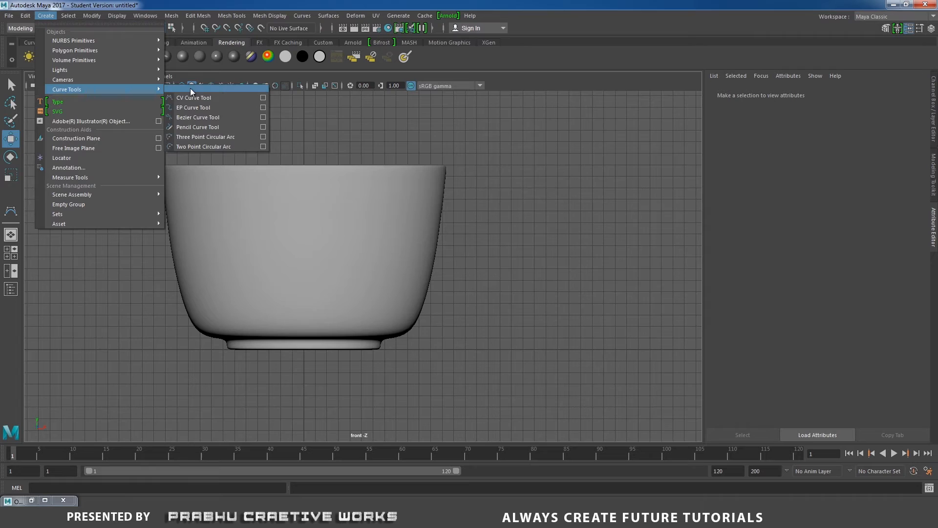
left_click(222, 95)
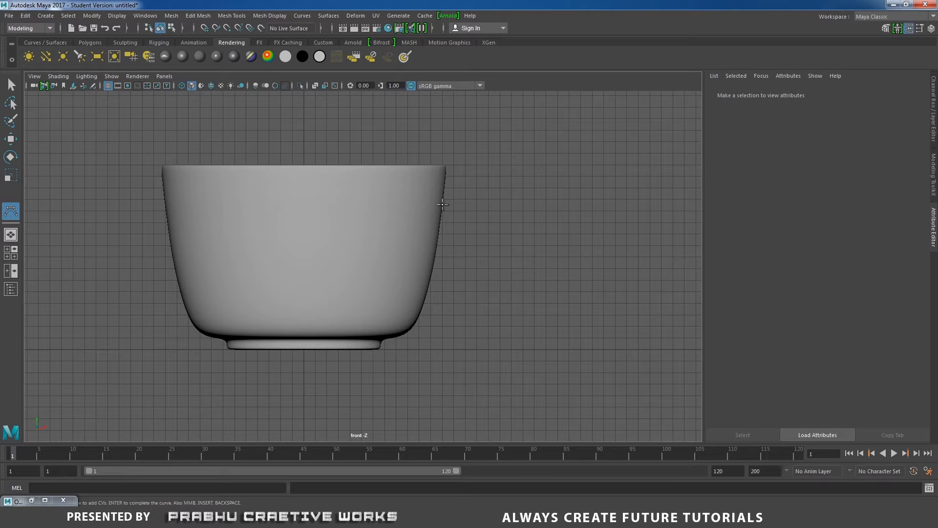
left_click(468, 202)
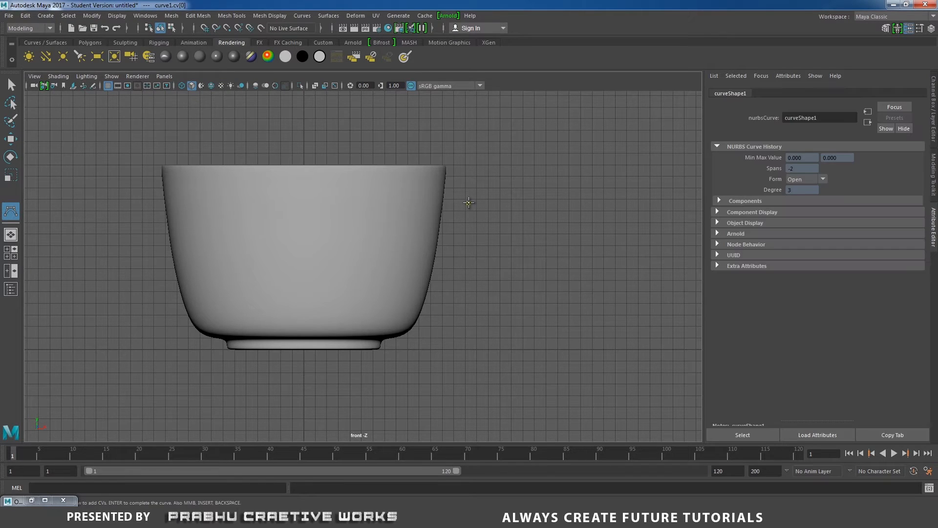
key("4")
key("ctrl+z")
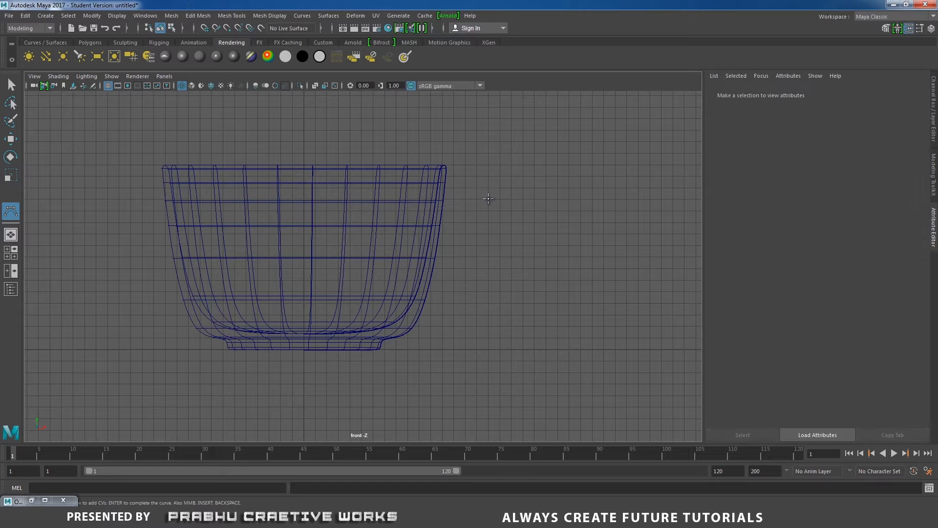
left_click(442, 182)
left_click(469, 182)
left_click(489, 199)
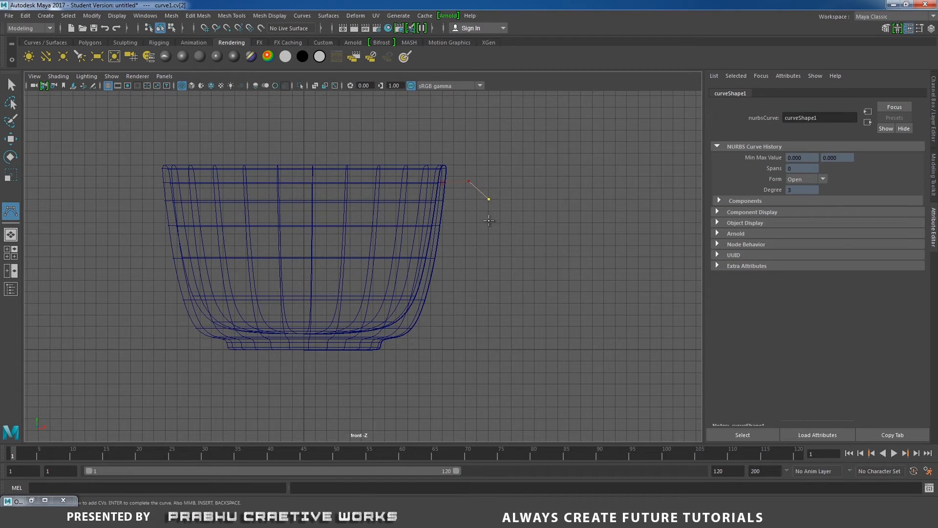
left_click(474, 250)
key("Return")
key("w")
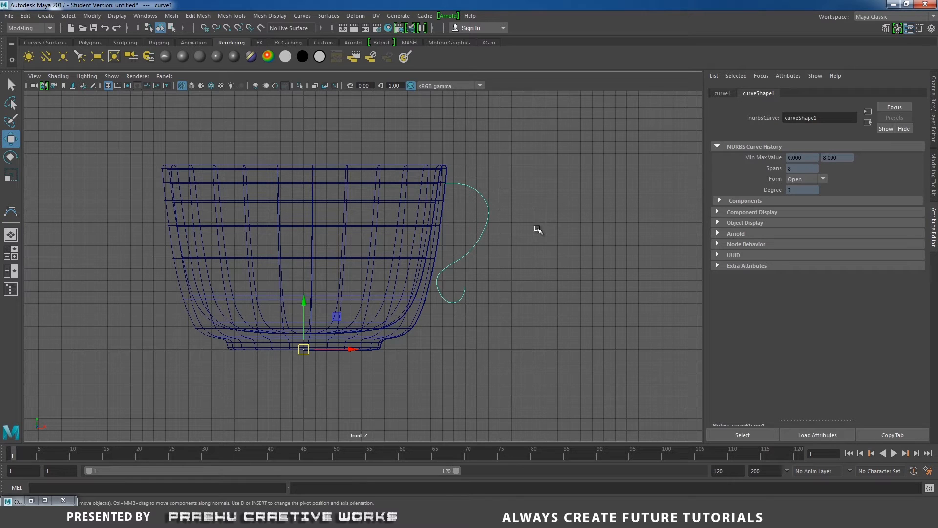
Adjust the control vertices of the handle curve's lower hook so it curls against the cup's side wall
right_click(557, 227)
left_click(503, 224)
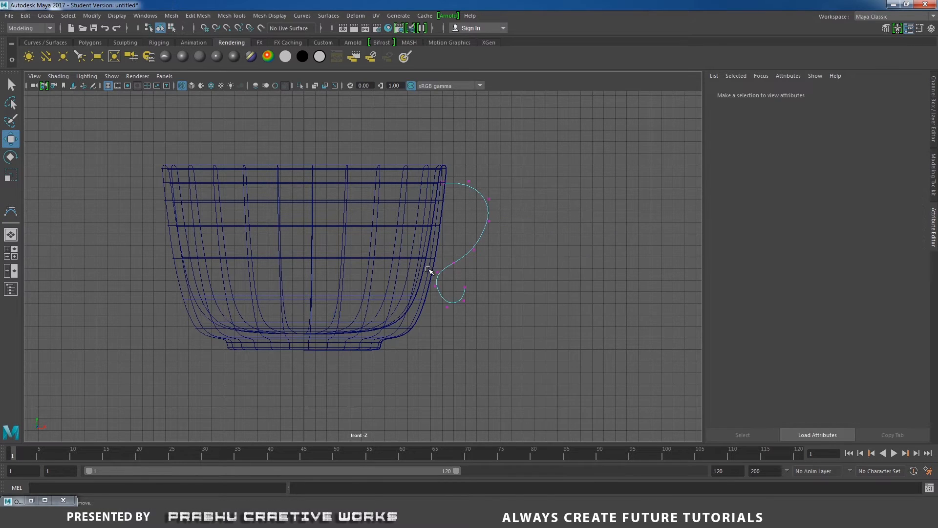
mouse_move(437, 301)
left_mouse_down()
mouse_move(453, 313)
mouse_move(441, 301)
left_mouse_up()
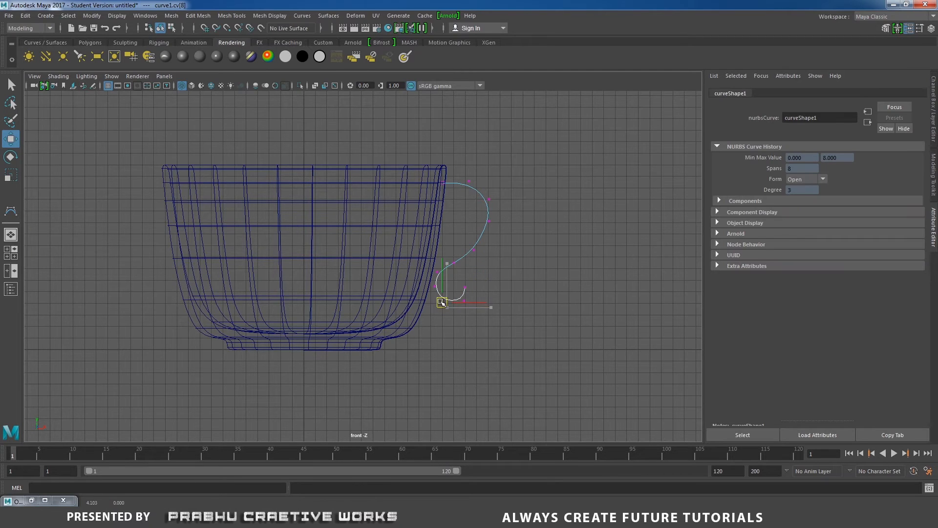
scroll(653, 360, "up", 5)
middle_click_drag(574, 312, 456, 296, "alt")
scroll(427, 317, "up", 2)
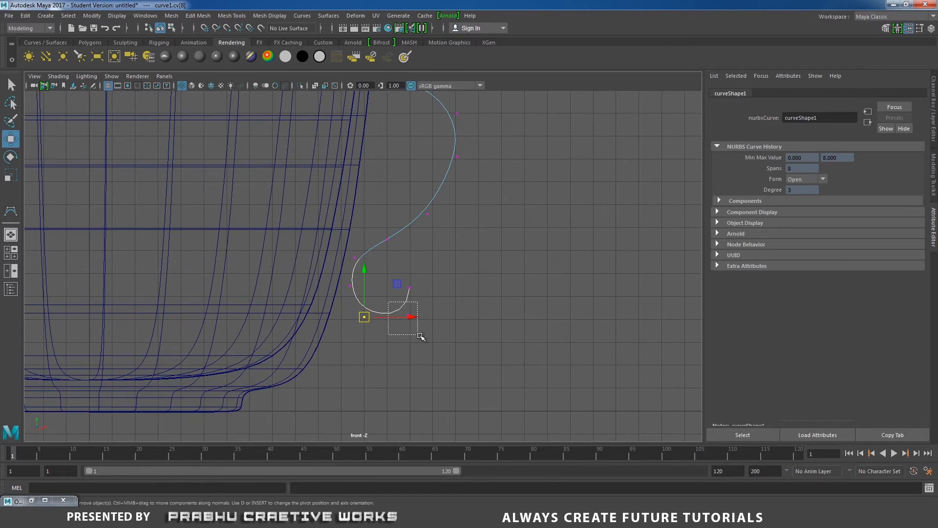
left_click_drag(420, 336, 419, 335)
left_click(387, 239)
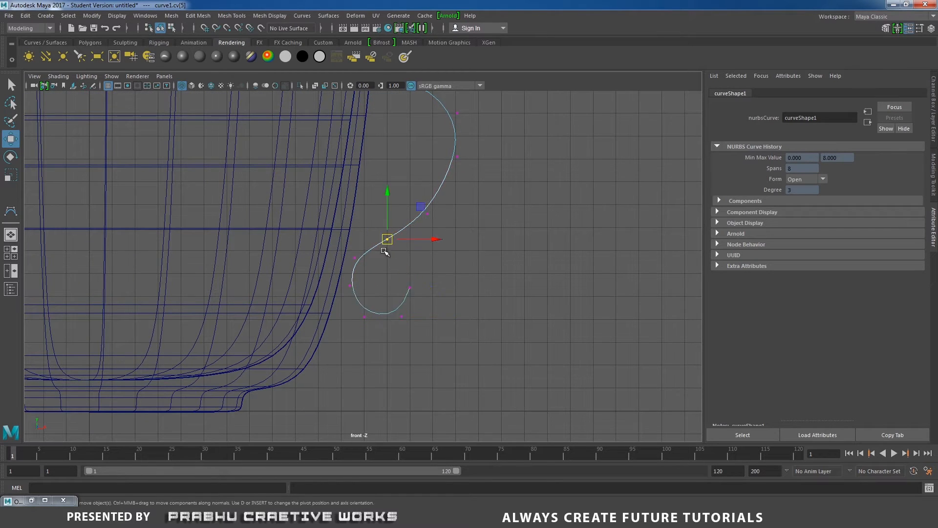
left_click_drag(364, 275, 359, 262)
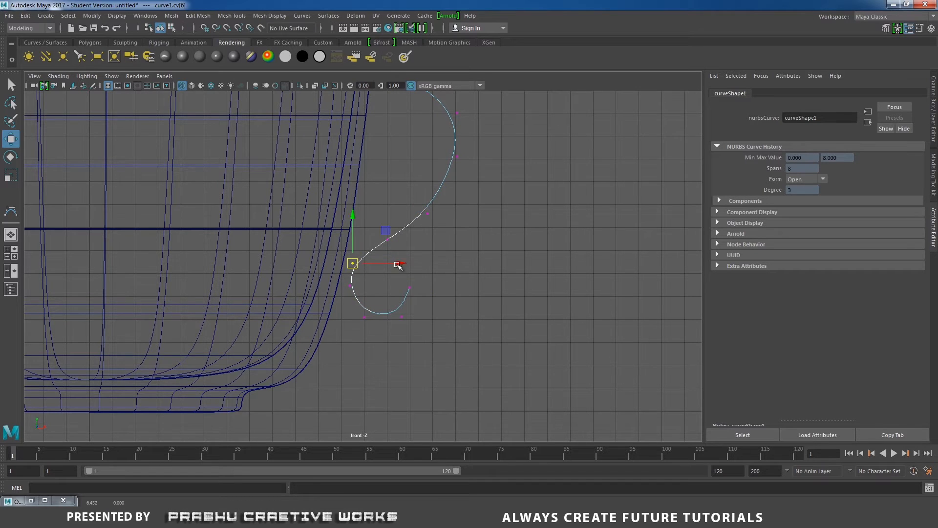
Return the handle curve to object mode and check its shape against the cup in the perspective view
scroll(377, 146, "down", 2)
middle_click_drag(450, 181, 459, 238, "alt")
right_click_drag(441, 203, 532, 163)
left_click(364, 285)
key("space")
left_click_drag(448, 298, 425, 278)
left_click(508, 237)
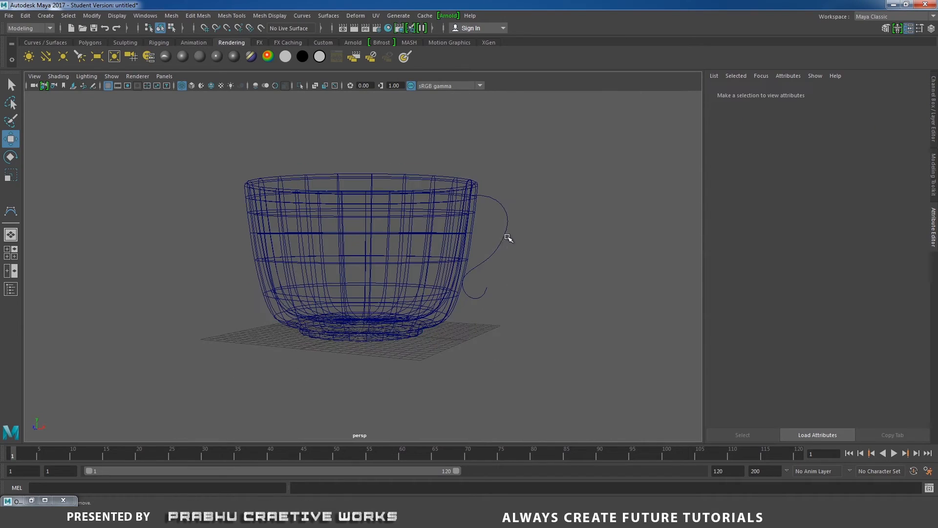
left_click(500, 237)
key("space")
left_click_drag(536, 248, 542, 274)
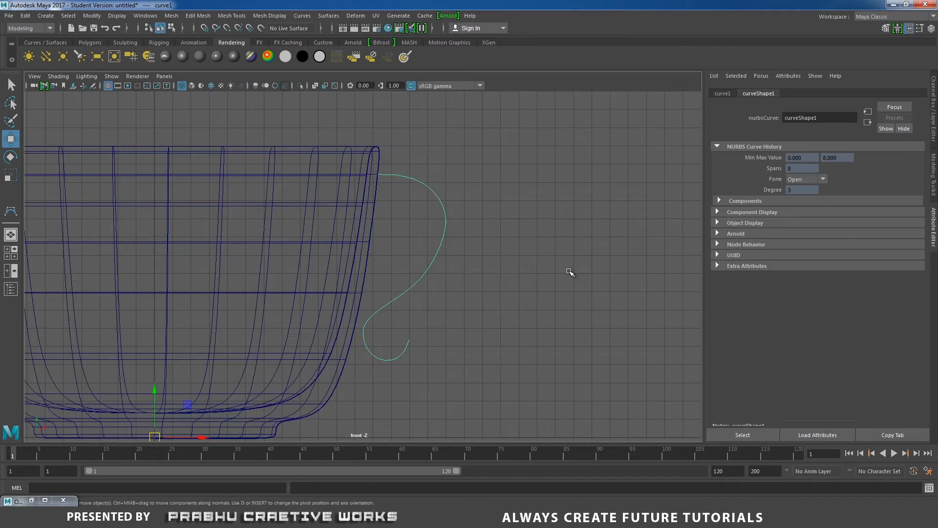
Move the four control vertices of the handle curve's upper bend outward, away from the cup
right_click_drag(536, 246, 452, 247)
left_click_drag(457, 235, 496, 285)
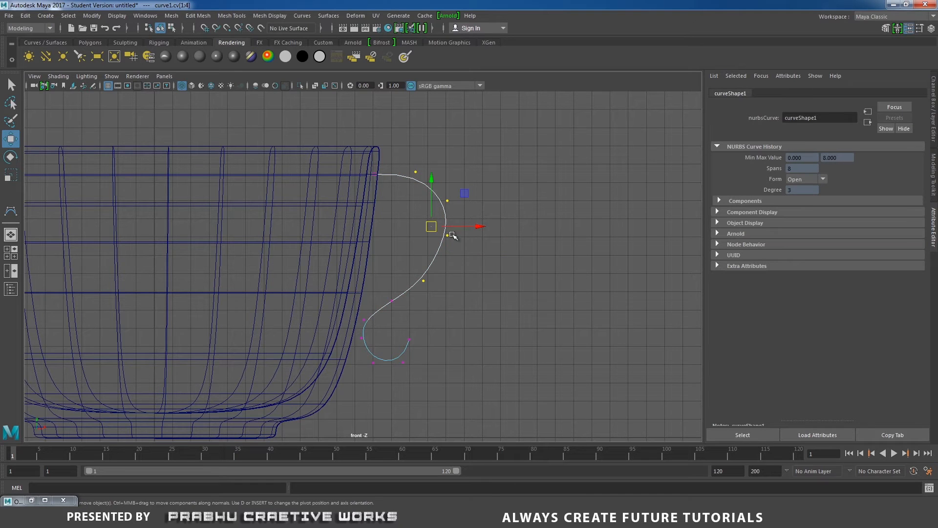
left_click_drag(432, 226, 469, 225)
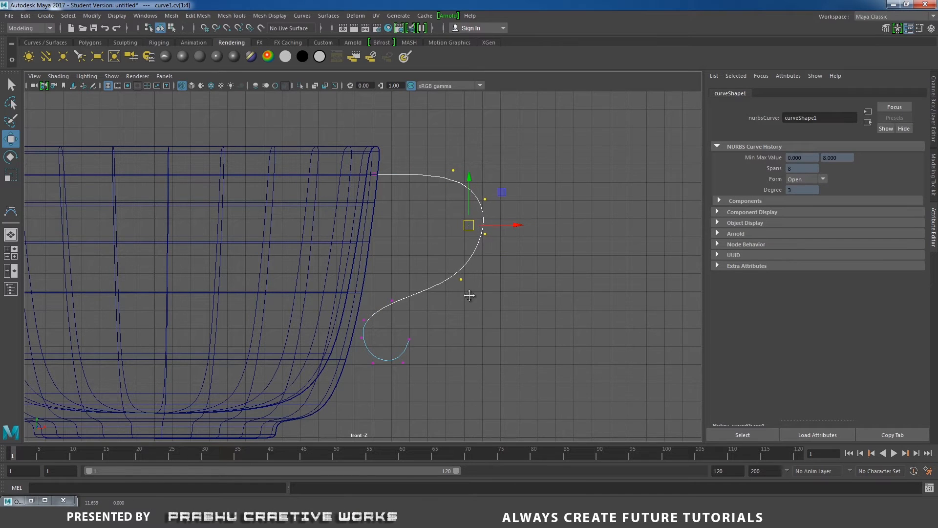
Reposition the upper bend's control vertices one by one to give the handle curve a smooth, rounded outer arc
middle_click_drag(471, 294, 470, 240, "alt")
left_click_drag(425, 197, 453, 235)
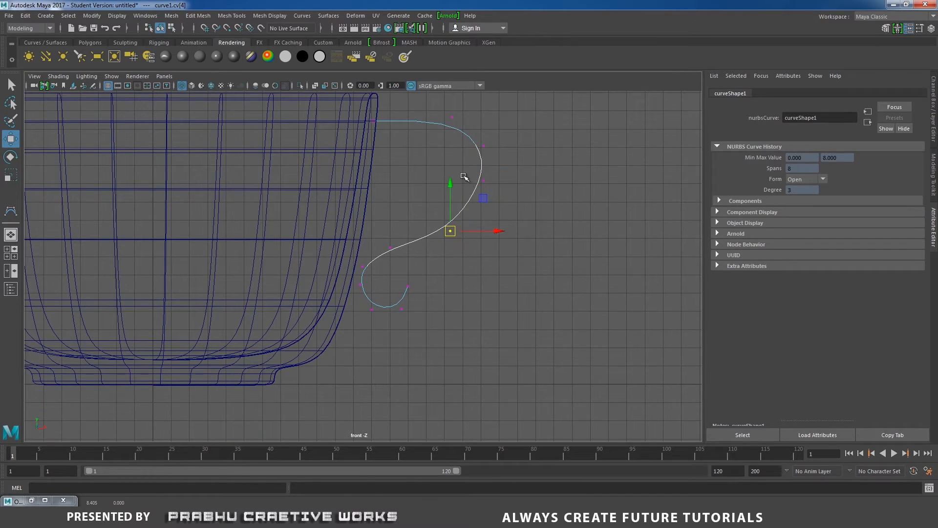
mouse_move(474, 171)
left_mouse_down()
mouse_move(495, 183)
mouse_move(479, 184)
left_mouse_up()
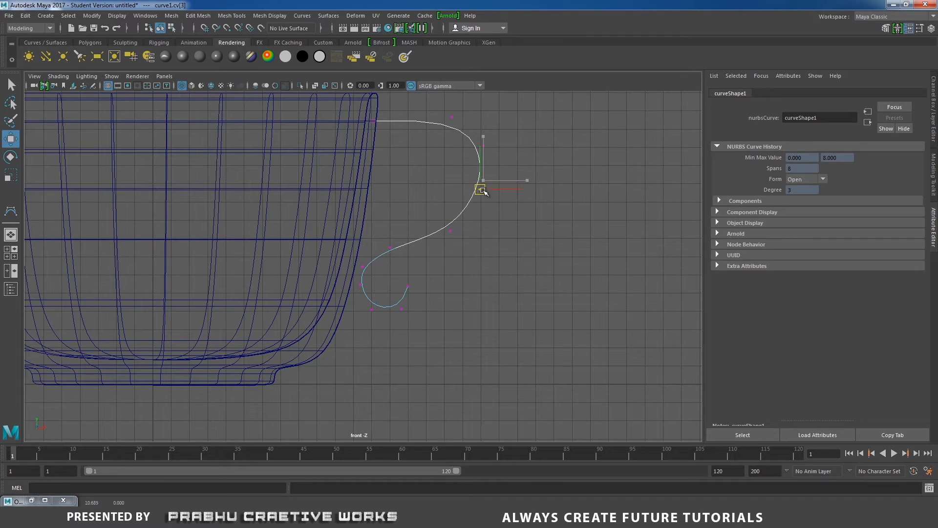
left_click(500, 218)
left_click_drag(473, 140, 485, 150)
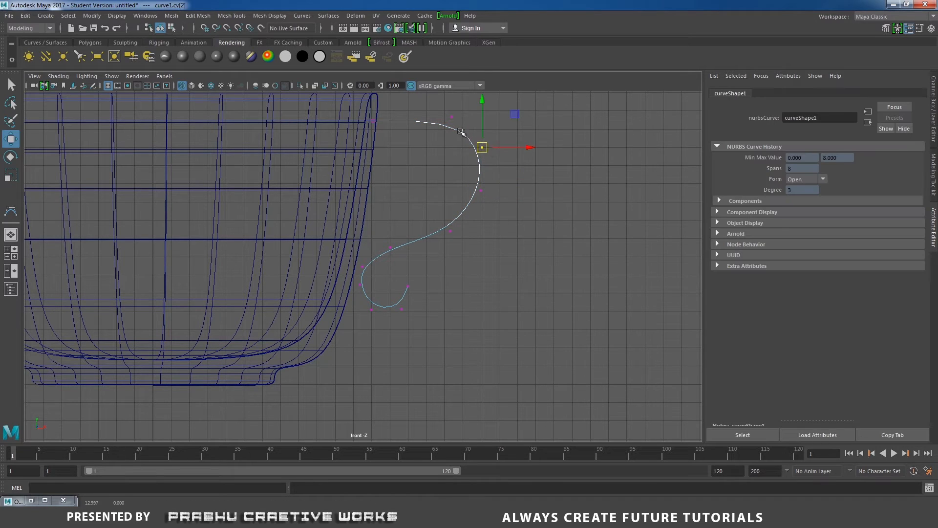
left_click_drag(443, 107, 458, 124)
left_click_drag(453, 116, 439, 110)
left_click(493, 193)
Lower the hook's control vertex nearest the cup wall and return the handle curve to object mode
scroll(570, 339, "up", 4)
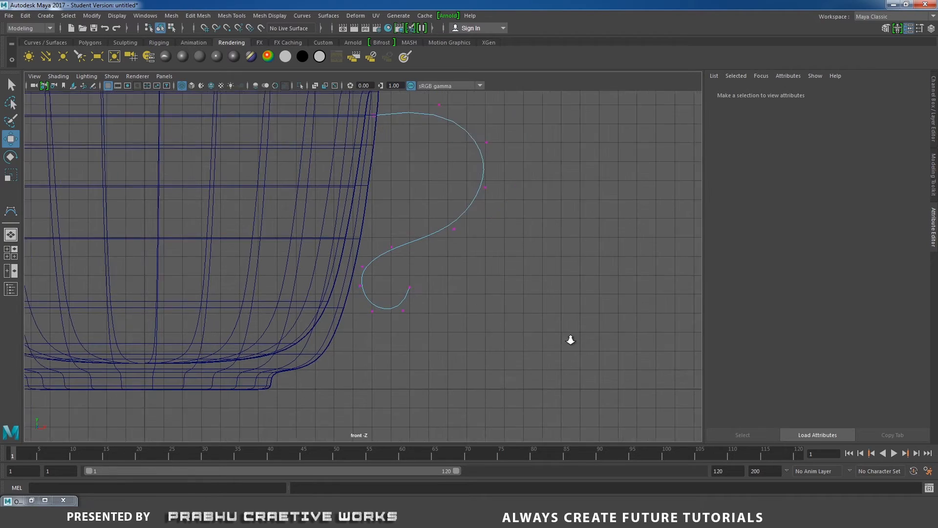
left_click_drag(349, 280, 362, 302)
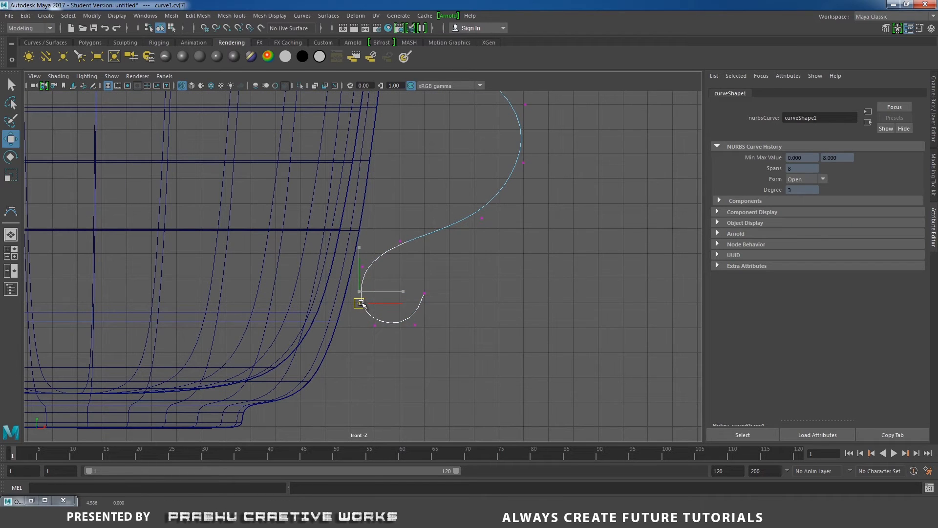
left_click(524, 371)
scroll(326, 218, "down", 5)
right_click(426, 177)
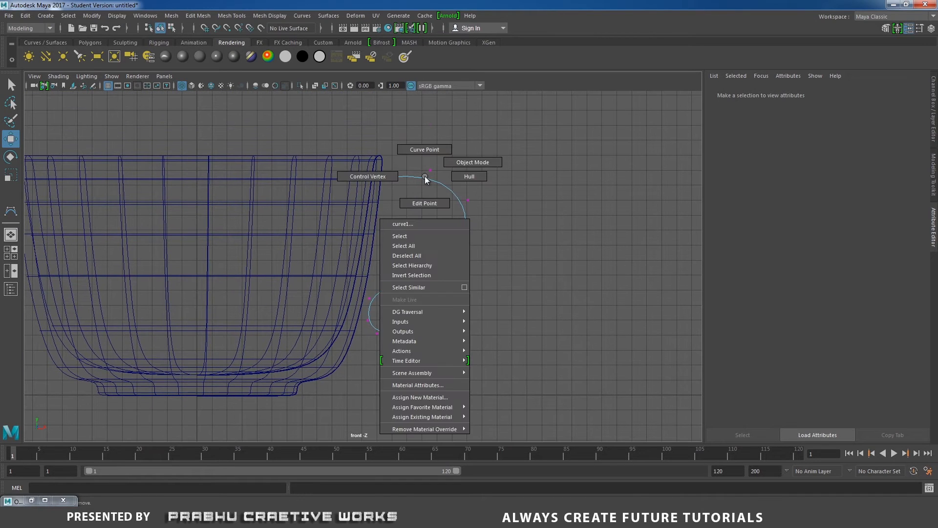
right_click_drag(425, 176, 484, 149)
In the shaded perspective view, create a NURBS circle and move it along Z to open space in front of the cup
key("space")
mouse_move(459, 282)
left_mouse_down()
mouse_move(459, 254)
mouse_move(429, 299)
mouse_move(495, 324)
mouse_move(377, 277)
mouse_move(373, 305)
left_mouse_up()
key("5")
mouse_move(373, 305)
right_mouse_down("alt")
mouse_move(304, 295)
mouse_move(445, 258)
right_mouse_up("alt")
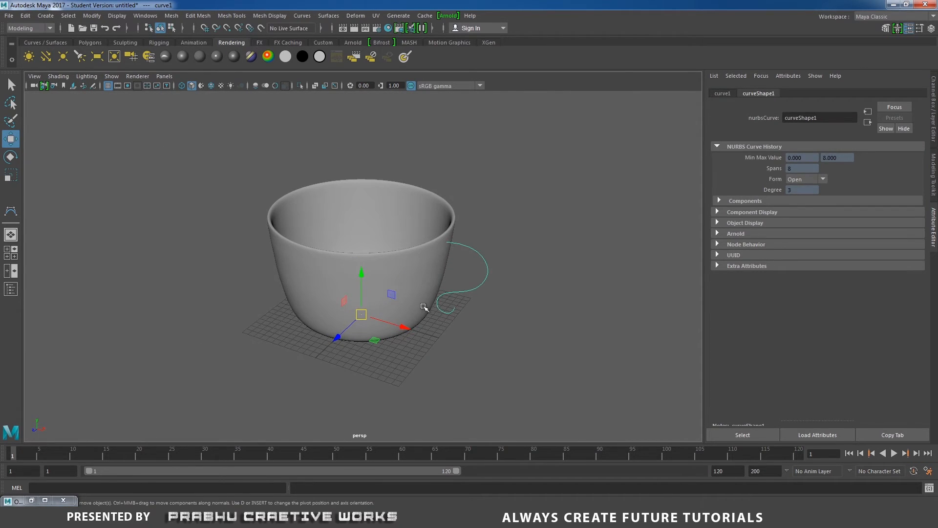
left_click_drag(424, 307, 386, 315, "alt")
left_click(54, 43)
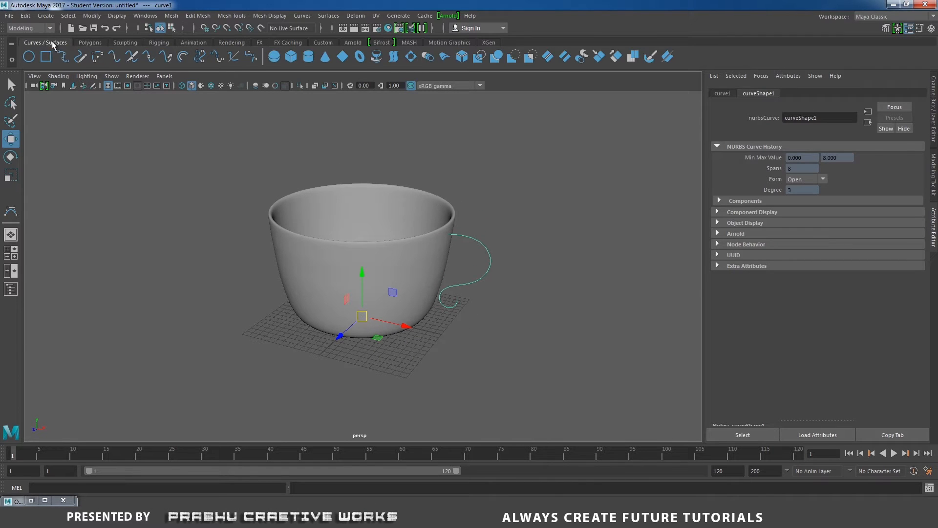
left_click(30, 57)
left_click_drag(347, 291, 157, 400, "alt")
left_click_drag(278, 305, 303, 323, "alt")
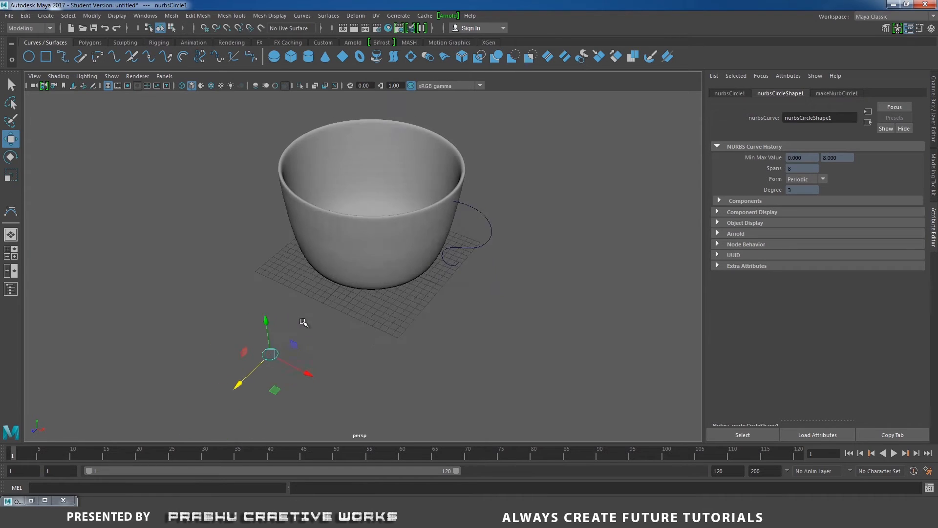
Extrude the circle along the handle curve as a NURBS tube at the path, with component pivot and profile normal orientation
right_click_drag(303, 322, 346, 360, "alt")
left_click(346, 361)
left_click_drag(228, 343, 270, 389)
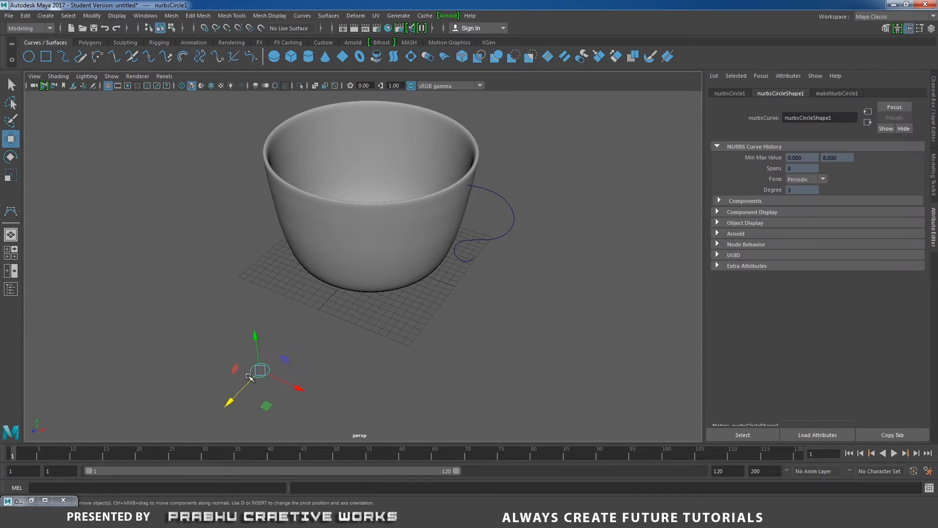
left_click_drag(495, 219, 516, 275)
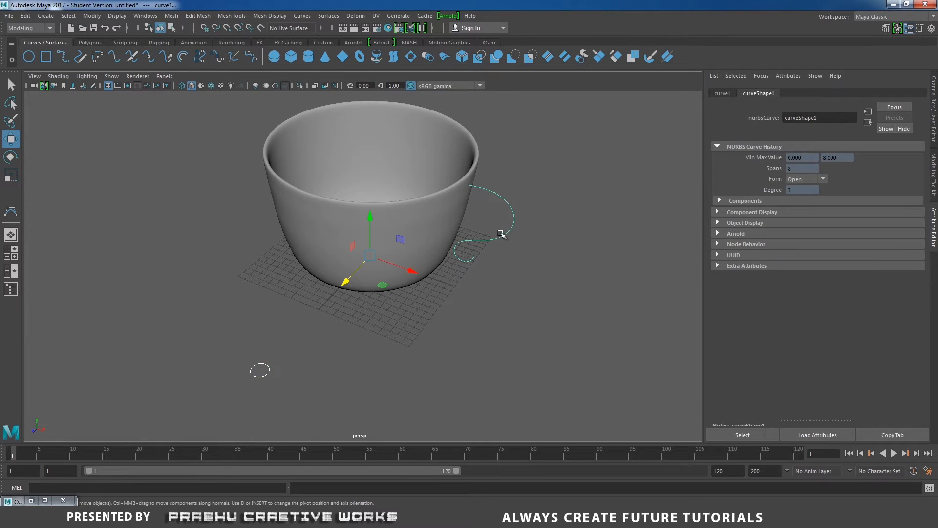
left_click(299, 16)
mouse_move(335, 19)
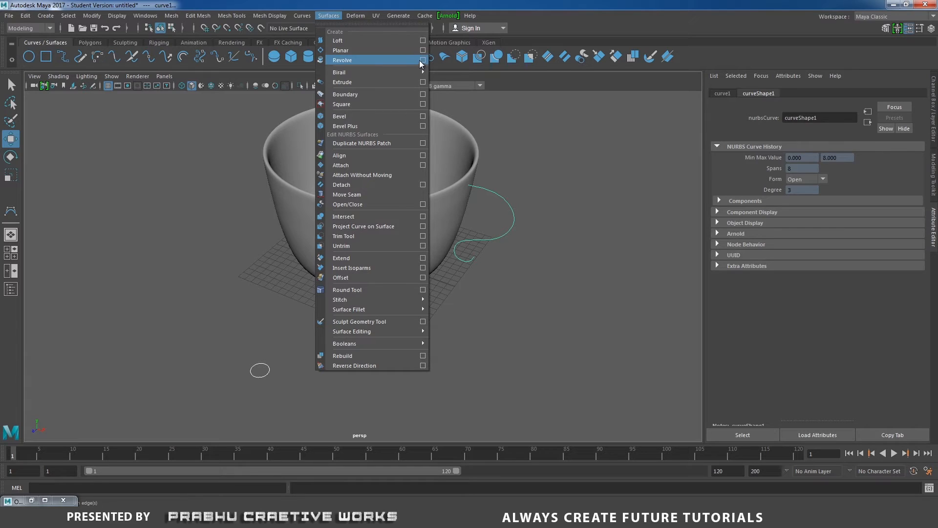
left_click(422, 82)
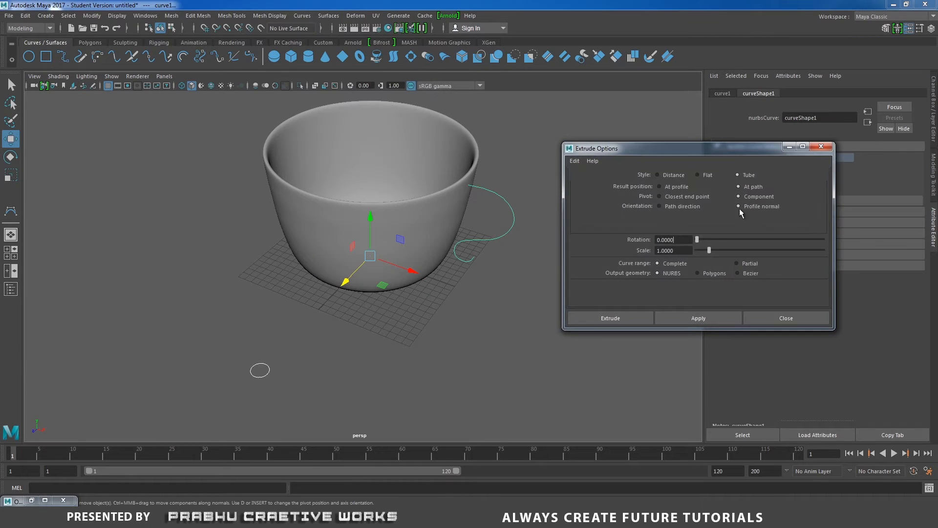
left_click(575, 160)
left_click(593, 184)
left_click(628, 318)
Scale down the profile circle uniformly to make the extruded handle thinner
left_click_drag(488, 312, 439, 323, "alt")
left_click_drag(236, 318, 276, 339, "alt")
middle_click_drag(515, 301, 582, 262, "alt")
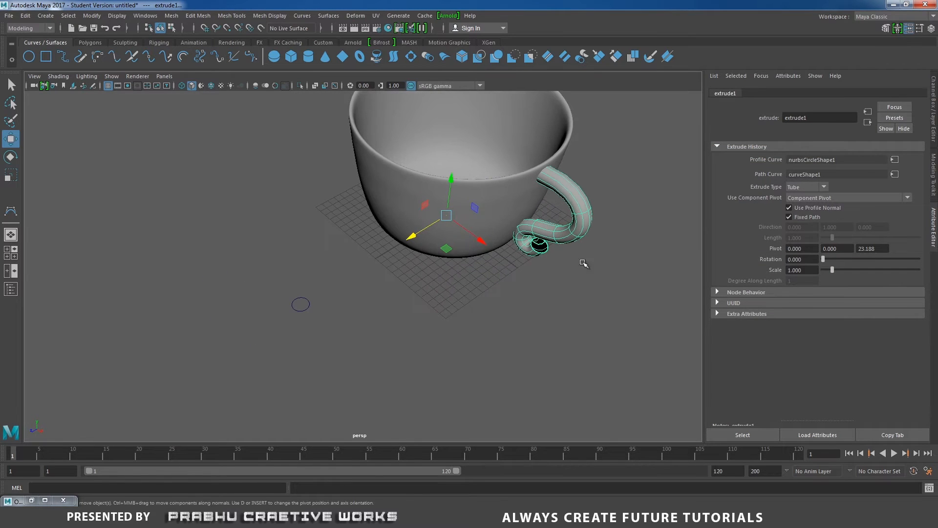
right_click_drag(499, 235, 408, 307, "alt")
left_click(291, 314)
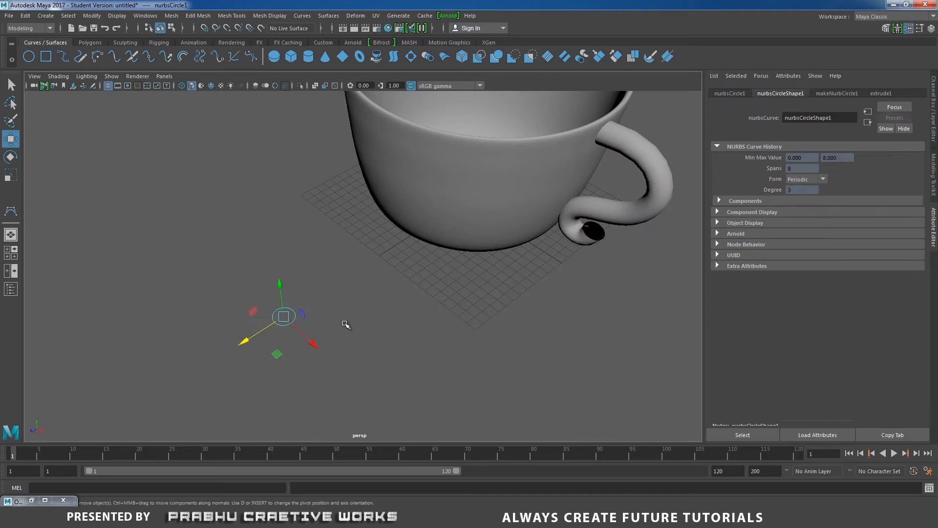
left_click_drag(373, 314, 401, 314, "alt")
middle_click_drag(400, 314, 362, 338, "alt")
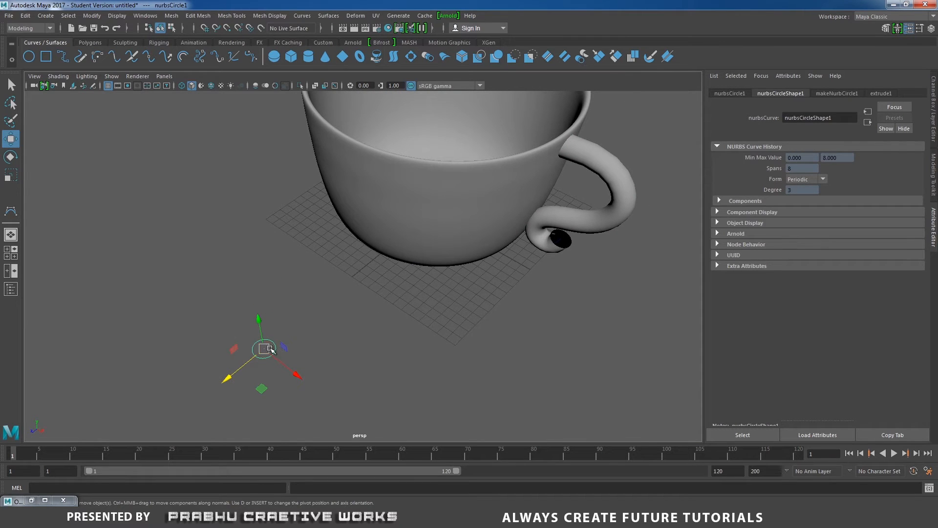
key("r")
left_click_drag(272, 335, 352, 355, "alt")
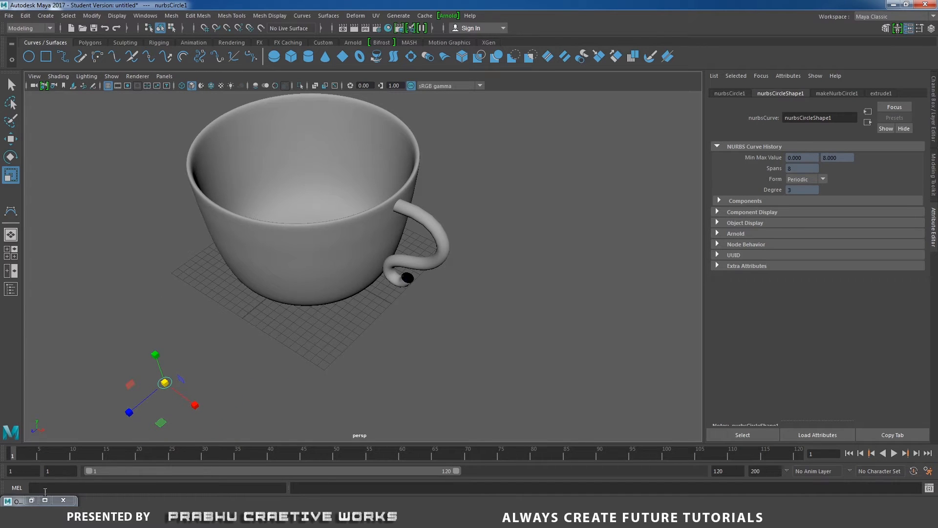
Delete the construction history of the extruded handle surface, extrudedSurface1
left_click(31, 499)
left_click(61, 214)
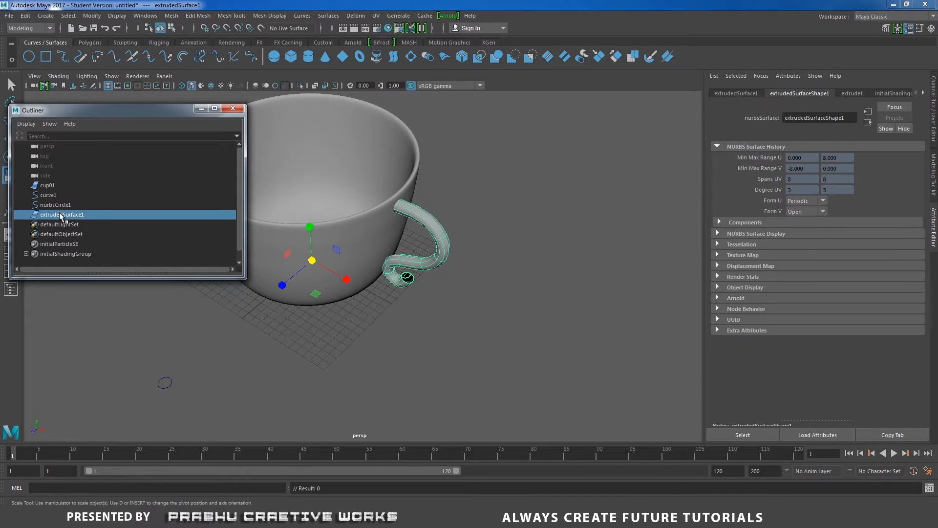
left_click(25, 15)
mouse_move(55, 131)
left_click(200, 140)
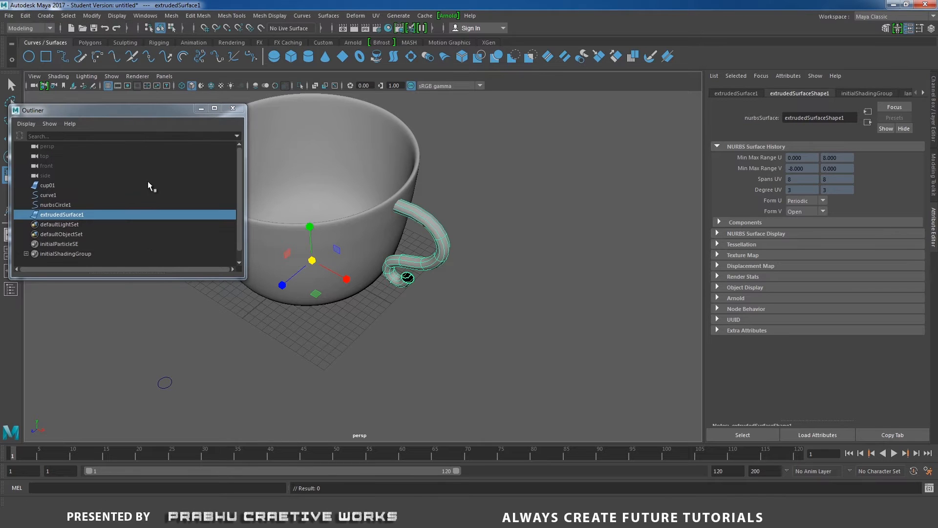
Delete the leftover construction curves curve1 and nurbsCircle1
left_click(63, 205)
left_click(51, 196, "ctrl")
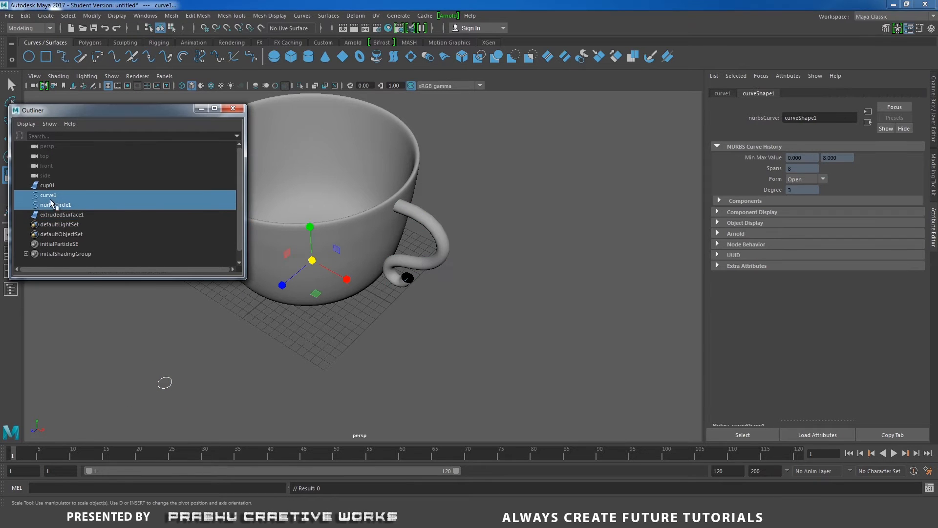
key("Delete")
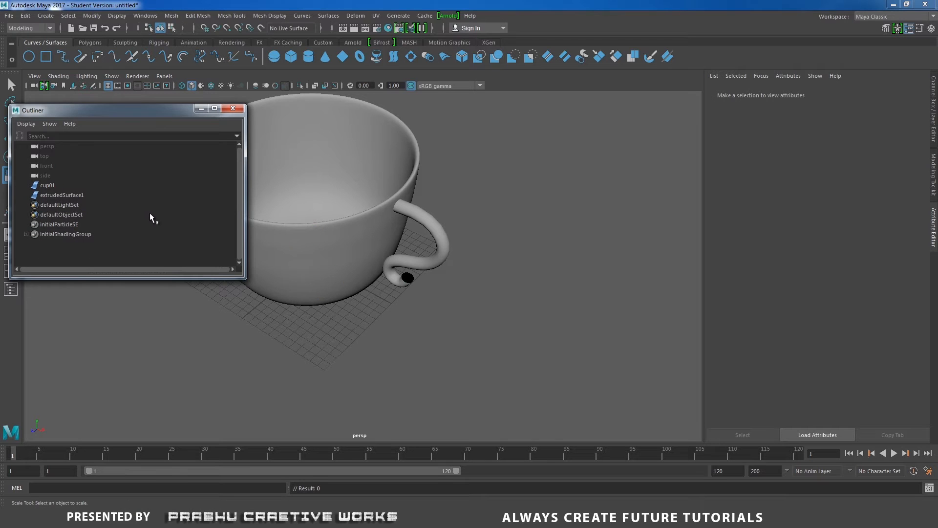
Insert an isoparm around the extruded handle just below its open lower end
left_click_drag(425, 243, 452, 274, "alt")
right_click_drag(552, 294, 693, 332, "alt")
middle_click_drag(555, 277, 483, 276, "alt")
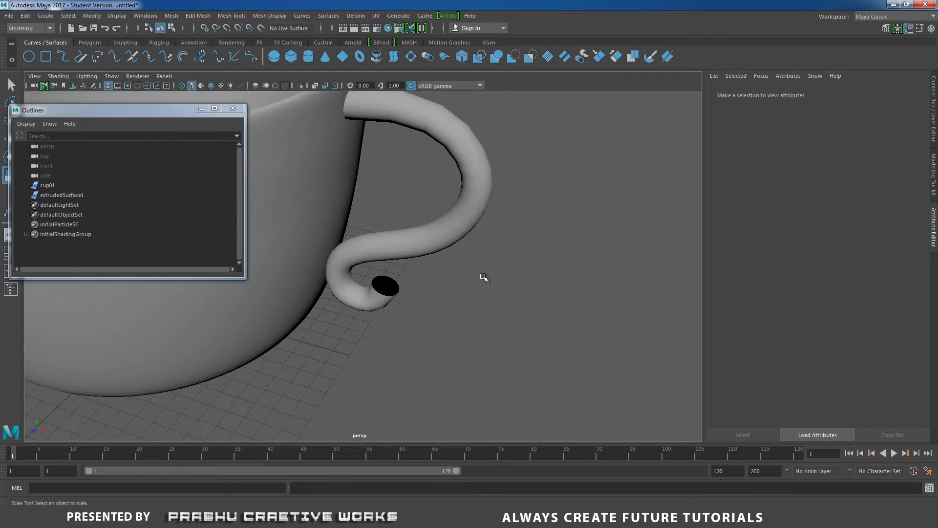
right_click_drag(483, 276, 533, 284, "alt")
left_click_drag(509, 259, 509, 234, "alt")
right_click_drag(522, 303, 465, 241, "alt")
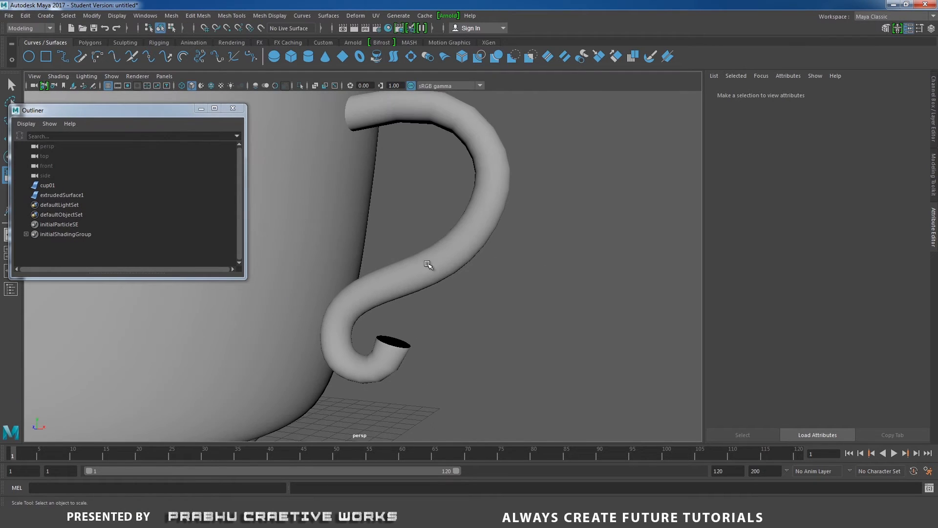
left_click_drag(427, 264, 430, 308, "alt")
right_click_drag(522, 371, 611, 411, "alt")
left_click(450, 367)
left_click_drag(447, 278, 474, 312, "alt")
right_click_drag(518, 362, 601, 397, "alt")
left_click_drag(397, 297, 520, 314, "alt")
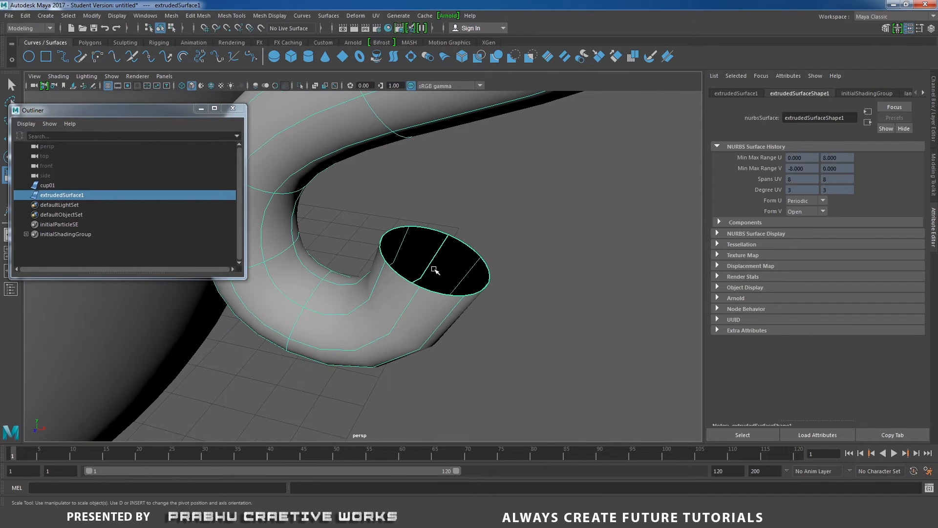
right_click_drag(434, 256, 435, 219)
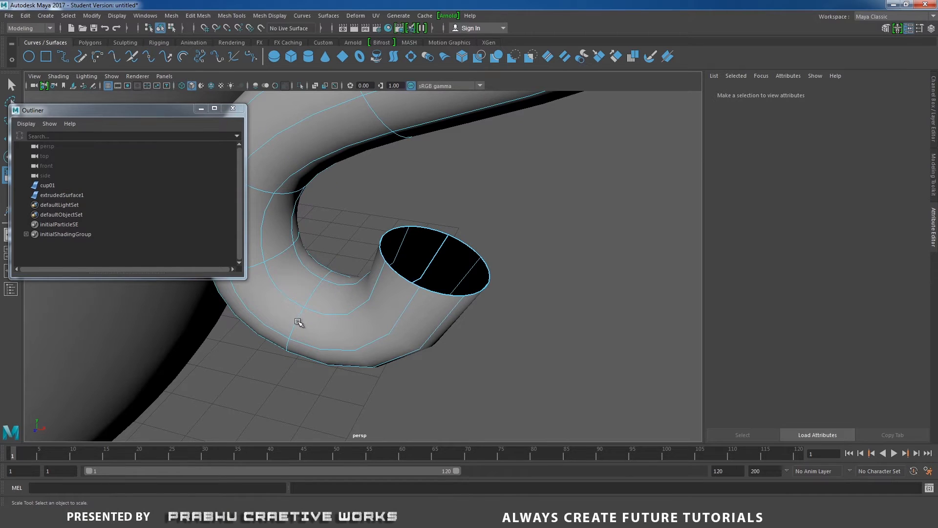
left_click(387, 342)
left_click(320, 16)
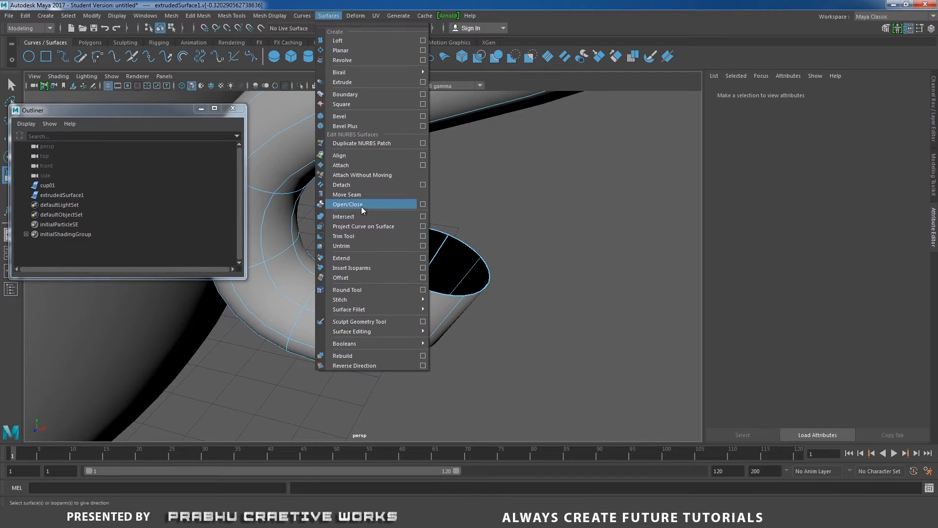
left_click(359, 268)
Insert another isoparm around the handle right beside the rim of its open lower end
left_click_drag(418, 313, 376, 345, "alt")
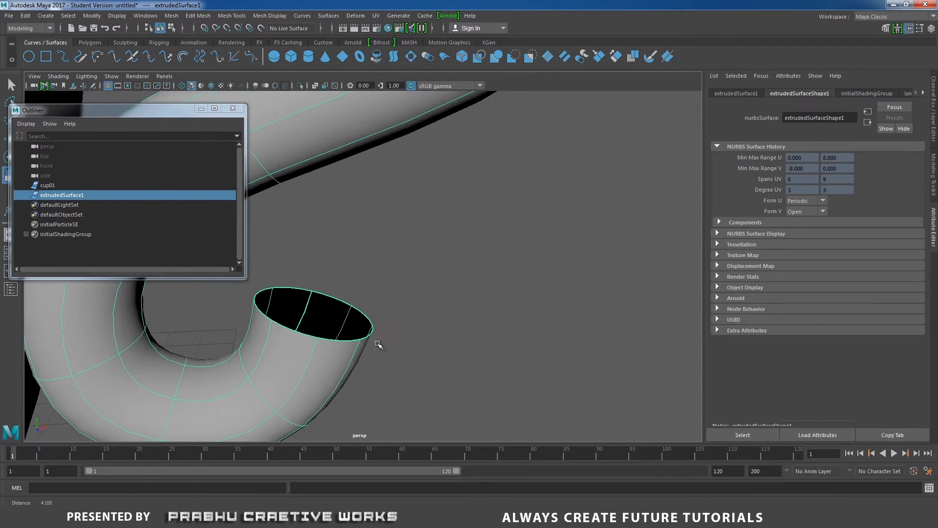
middle_click_drag(376, 346, 508, 270, "alt")
right_click_drag(419, 256, 426, 232)
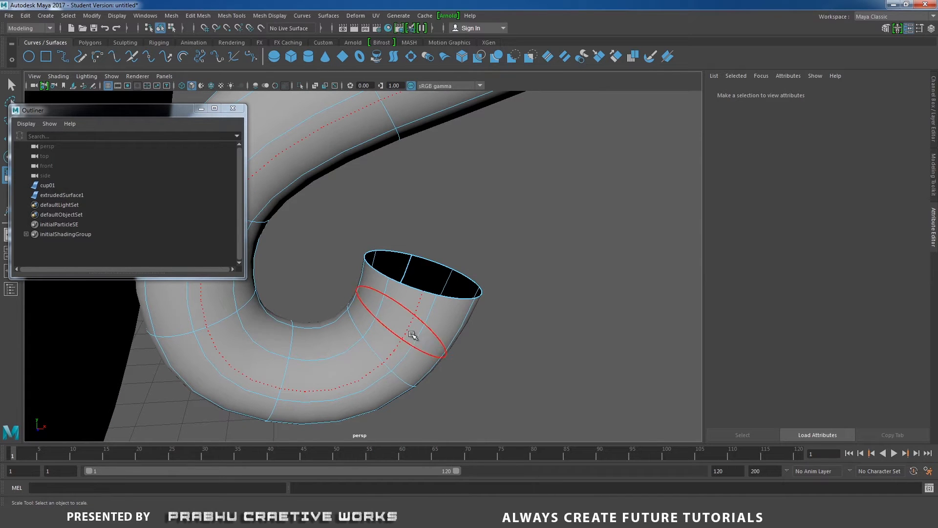
left_click(430, 299)
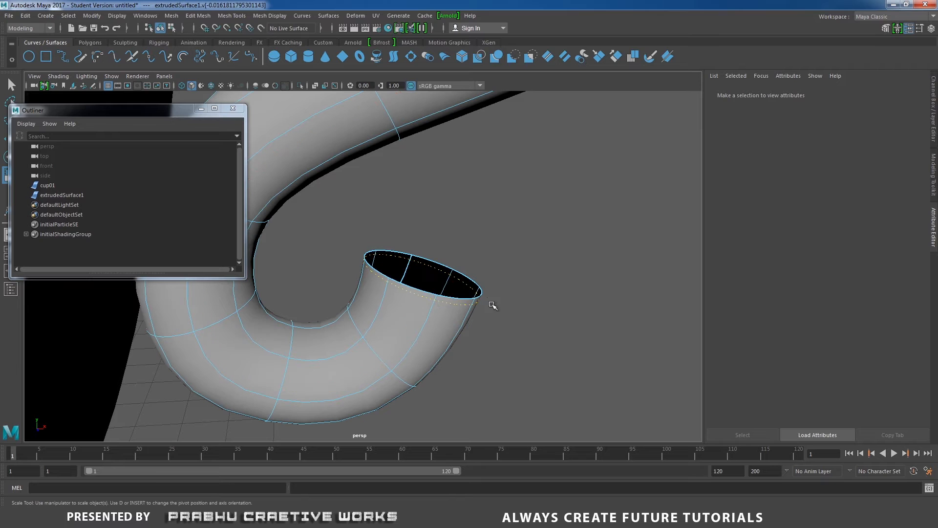
left_click(329, 15)
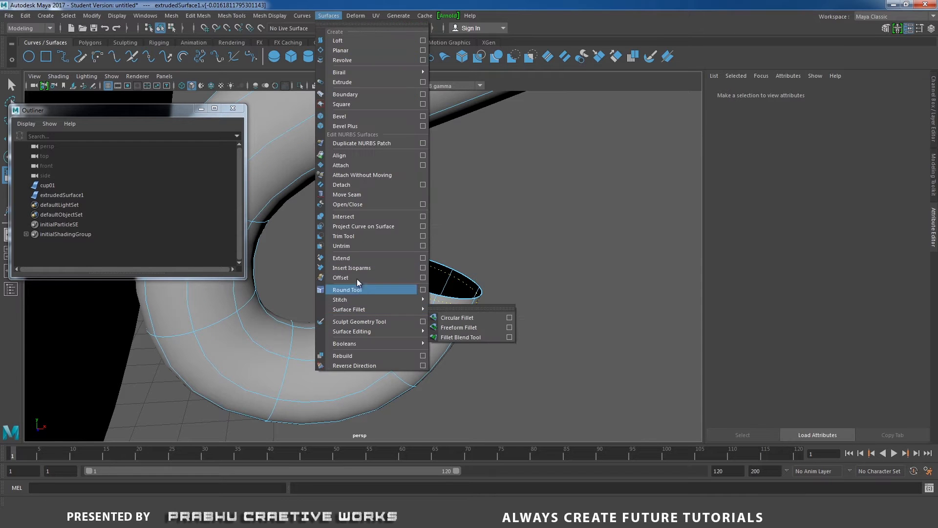
left_click(362, 267)
Select the ring of control vertices at the handle's lower end and scale it uniformly inward to start capping the opening
middle_click_drag(436, 394, 477, 336, "alt")
left_click_drag(478, 213, 500, 207, "alt")
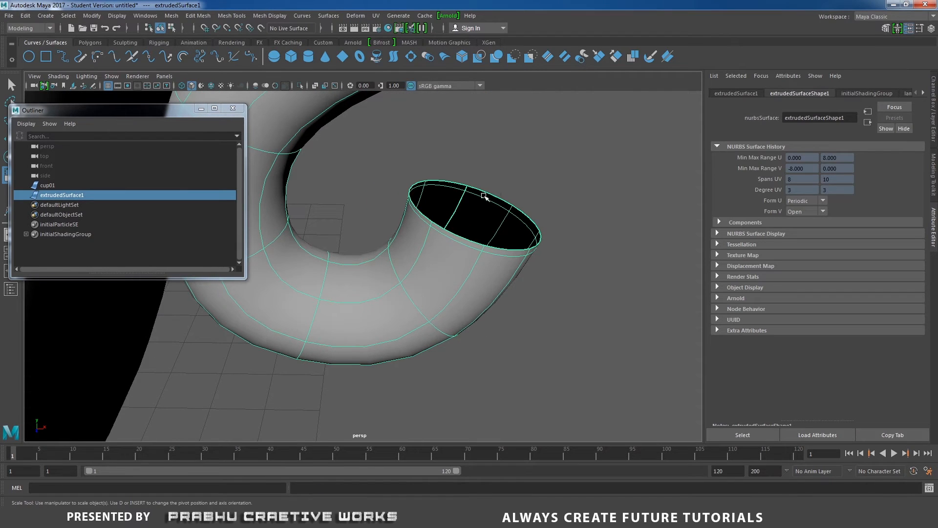
right_click(485, 196)
right_click_drag(484, 196, 521, 196)
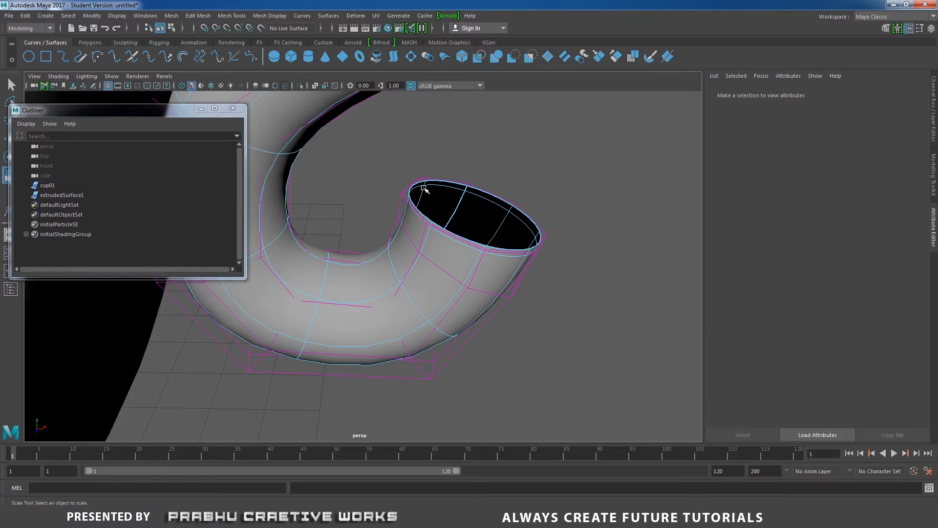
left_click(409, 186)
right_click_drag(467, 239, 617, 229, "alt")
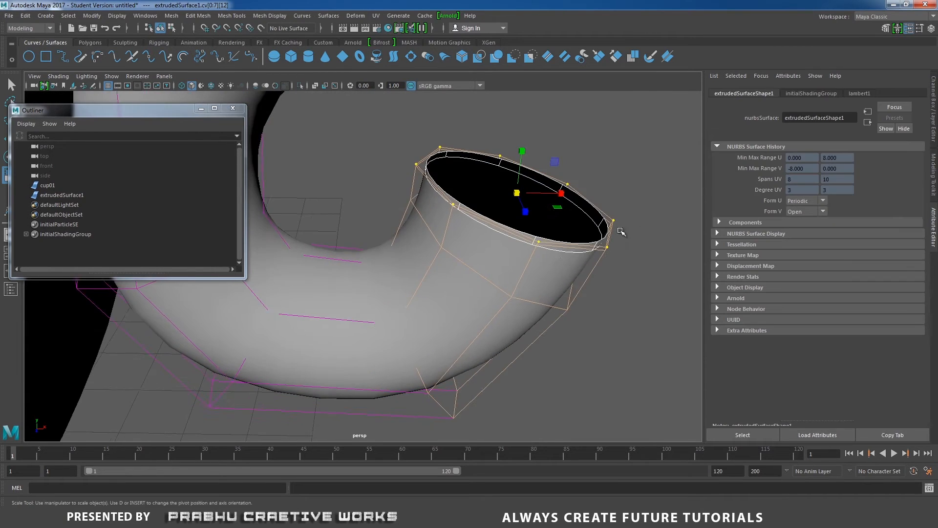
middle_click_drag(582, 301, 550, 318, "alt")
right_click_drag(551, 318, 610, 311, "alt")
left_click_drag(506, 205, 394, 236)
Scale the end ring of control vertices uniformly to about 0.019 to close the remaining hole, and return to object selection
left_click_drag(544, 237, 526, 258, "alt")
middle_click_drag(525, 257, 484, 342, "alt")
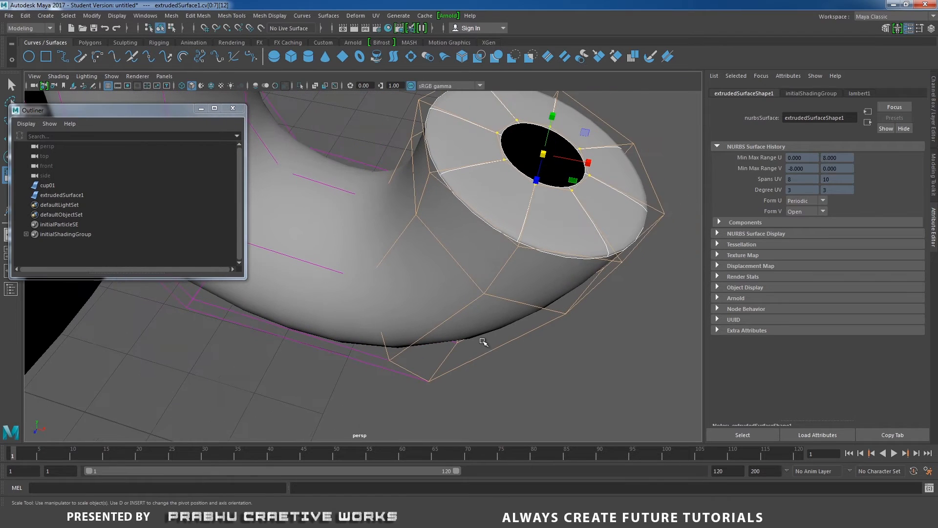
left_click_drag(544, 153, 480, 168)
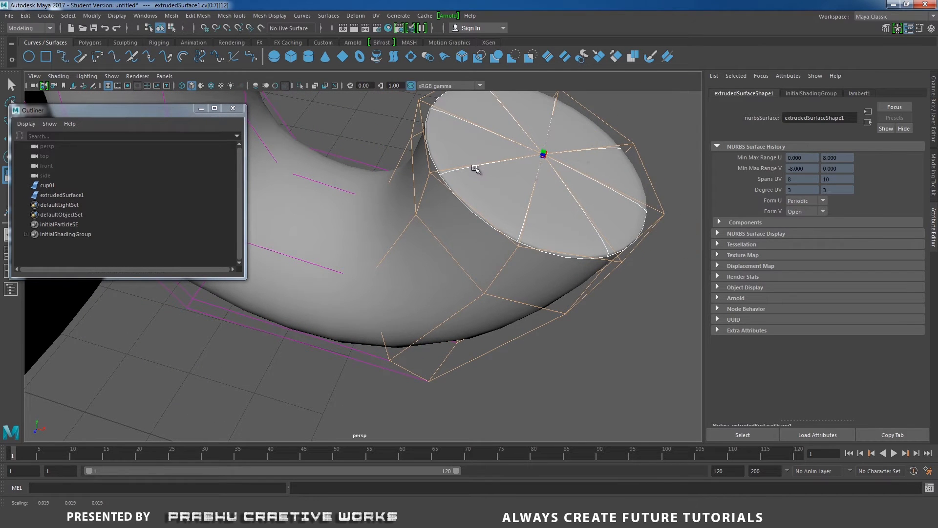
left_click(541, 203)
right_click_drag(540, 203, 587, 187)
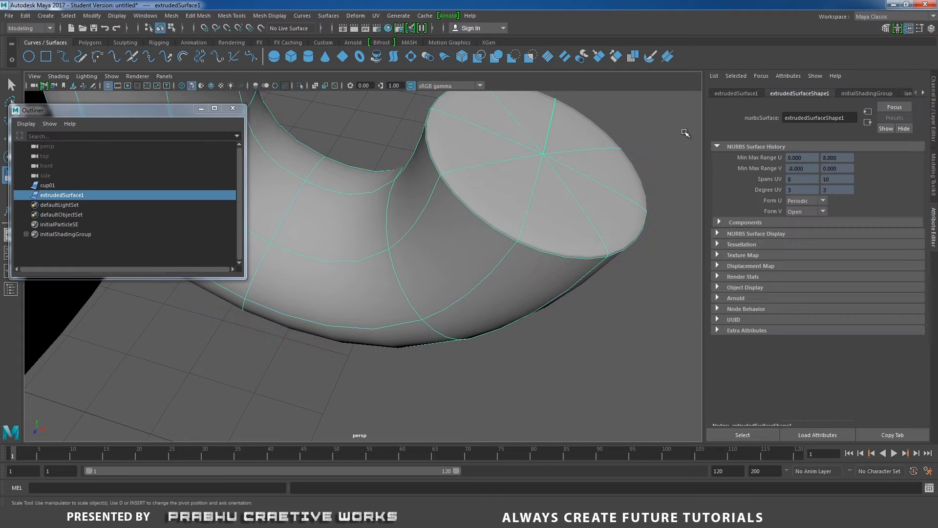
left_click(670, 205)
Insert an isoparm across the upper part of the handle, where it starts to bend away from the cup
left_click_drag(670, 205, 384, 195, "alt")
right_click_drag(406, 187, 456, 170, "alt")
middle_click_drag(457, 170, 458, 275, "alt")
right_click_drag(586, 348, 509, 235, "alt")
left_click(429, 195)
left_click_drag(373, 183, 559, 254, "alt")
right_click_drag(556, 250, 554, 218)
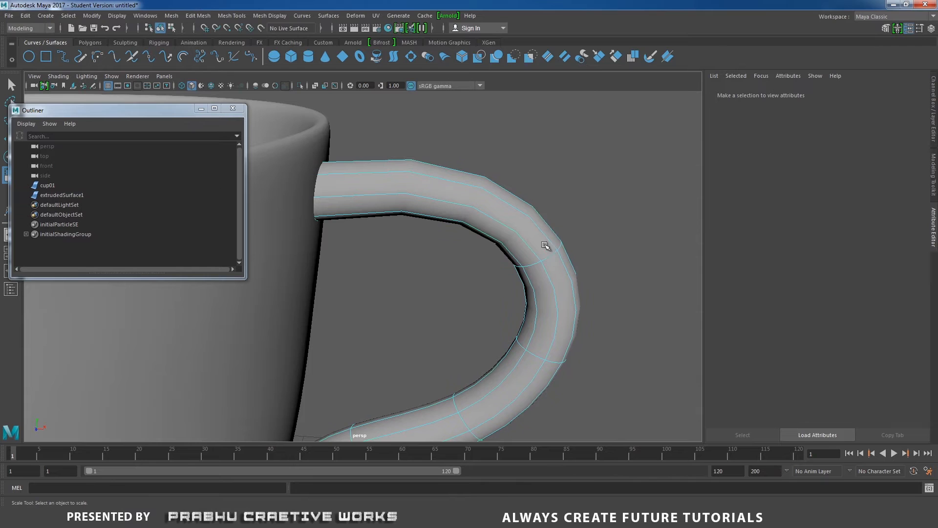
left_click(442, 189)
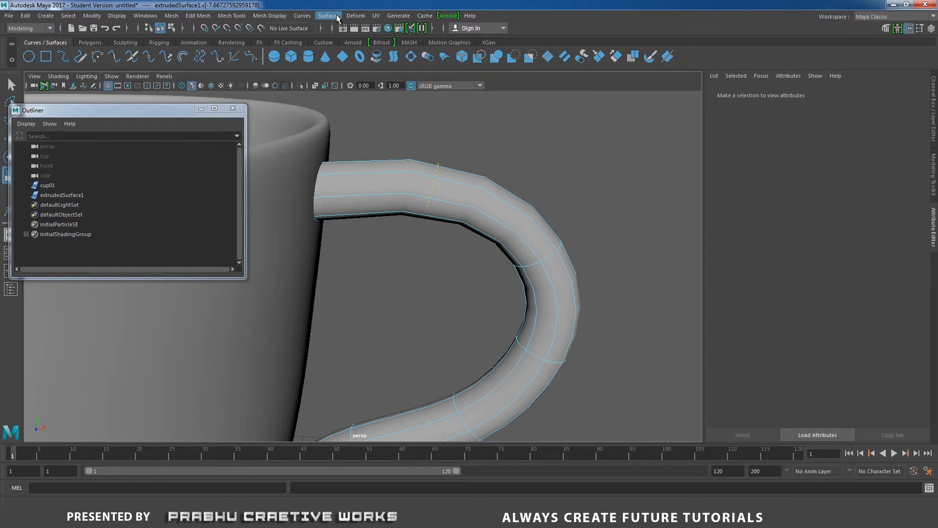
left_click(336, 15)
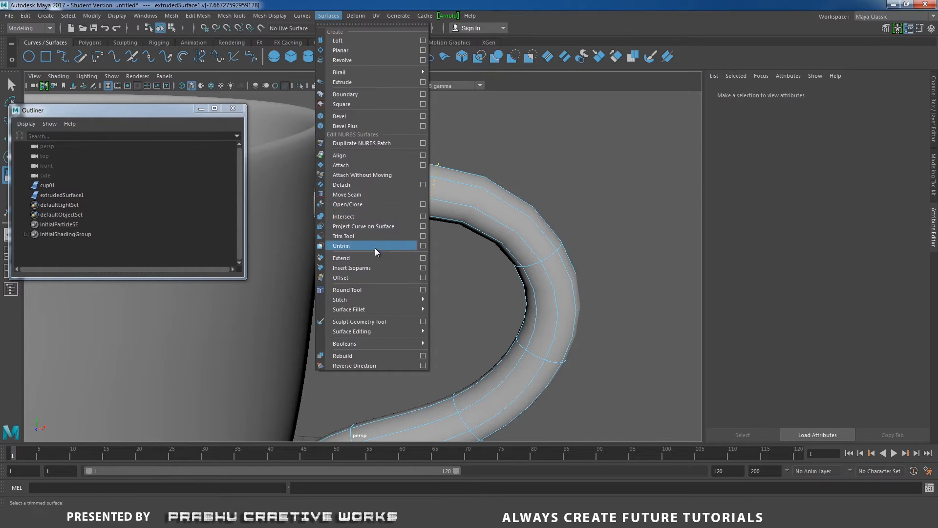
left_click(352, 267)
Insert an isoparm around the handle close to where its upper end meets the cup
right_click_drag(489, 222, 490, 202)
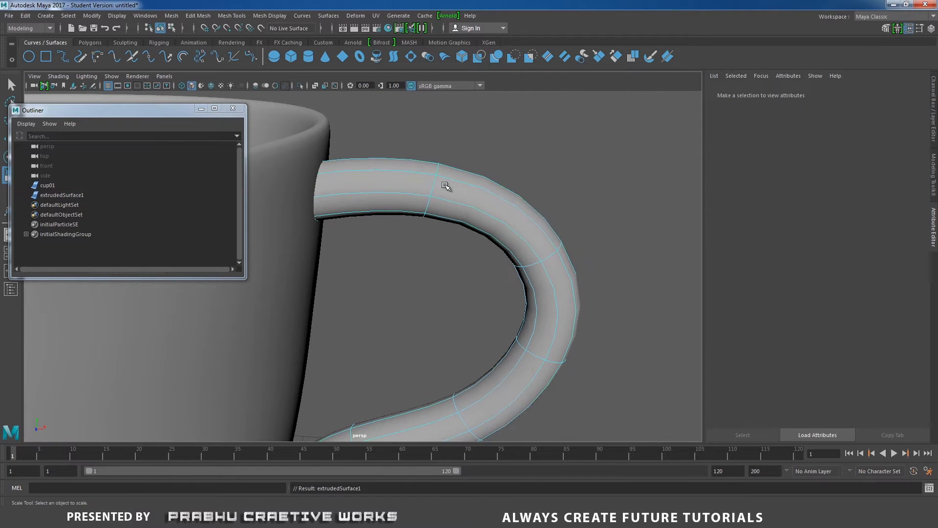
left_click_drag(387, 188, 357, 185)
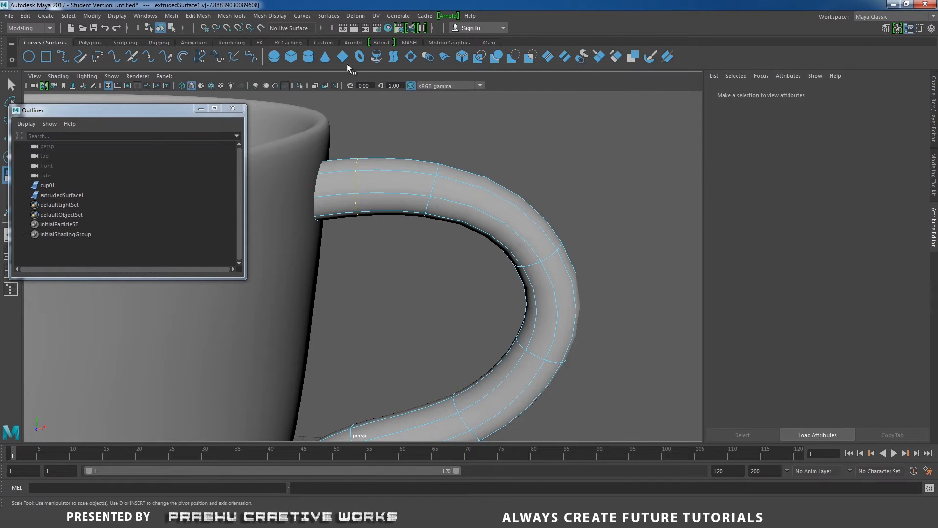
left_click(332, 16)
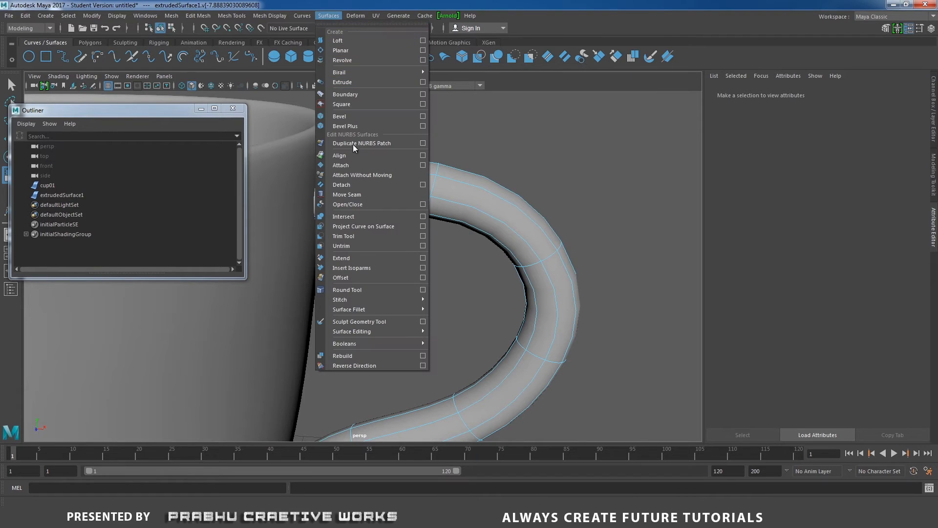
left_click(365, 266)
Insert an isoparm across the handle's upper bend, midway between the two neighbouring isoparms, and clear the selection
right_click_drag(521, 238, 557, 264)
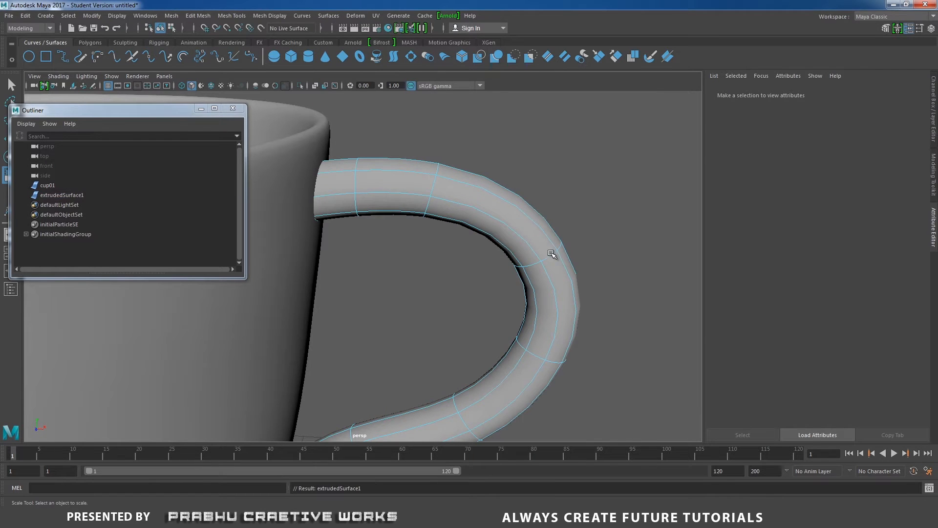
left_click(520, 216)
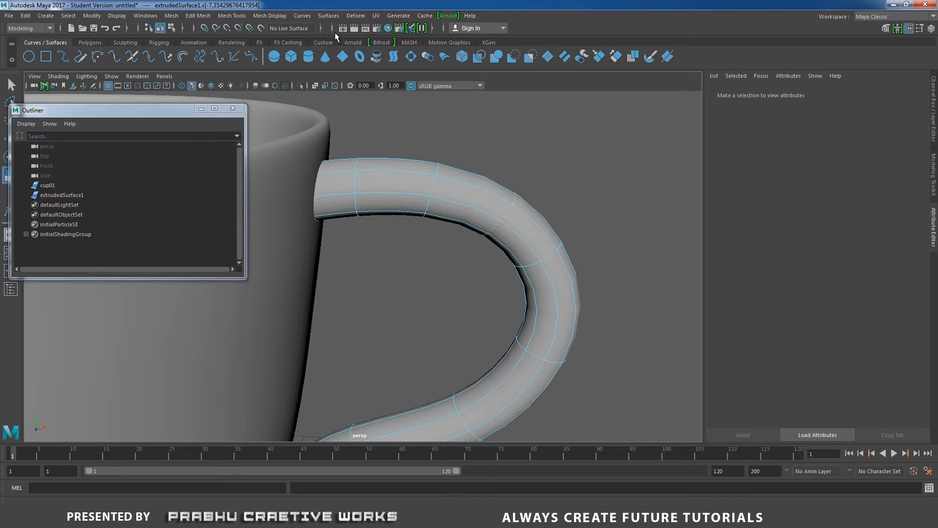
left_click(336, 18)
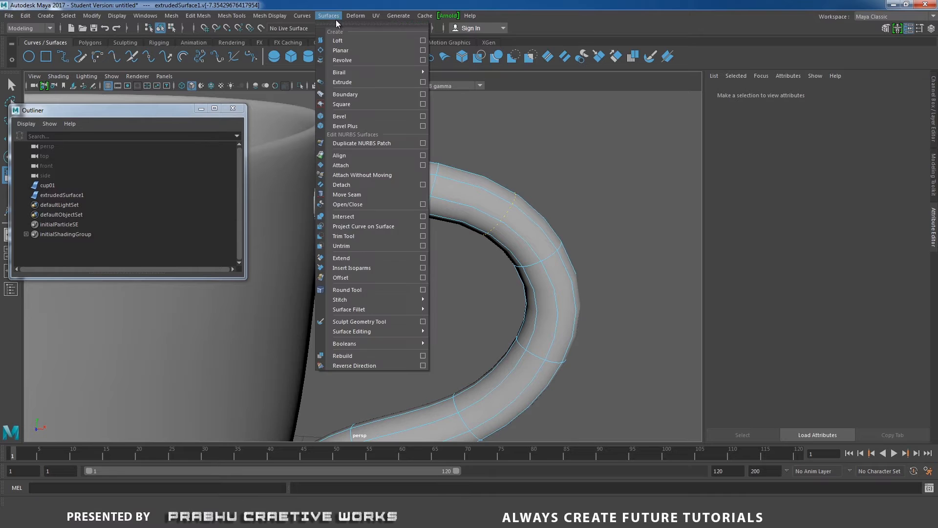
left_click(362, 267)
left_click(599, 296)
Insert an isoparm across the outermost part of the handle's large bend and clear the selection
middle_click_drag(516, 180, 535, 115, "alt")
left_click(534, 169)
right_click_drag(540, 184, 540, 159)
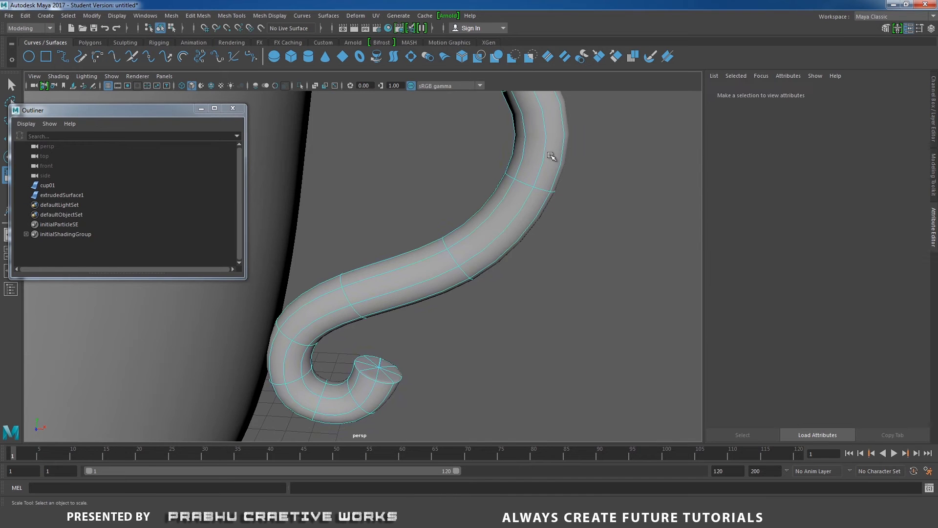
middle_click_drag(541, 160, 539, 181, "alt")
left_click_drag(541, 180, 542, 198)
left_click(326, 15)
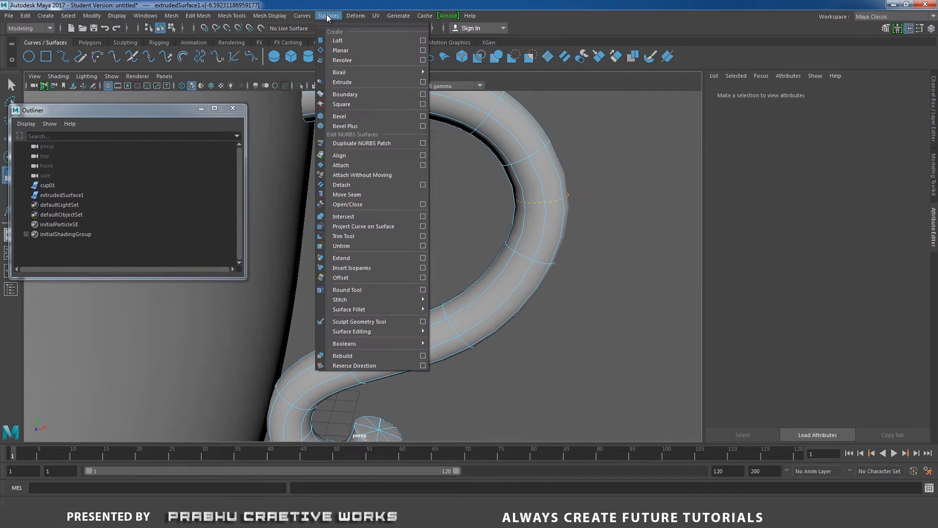
left_click(367, 264)
right_click_drag(569, 272, 537, 267, "alt")
left_click(538, 267)
Rename the handle surface extrudedSurface1 as cup_handle01
mouse_move(538, 267)
left_mouse_down("alt")
mouse_move(425, 274)
mouse_move(533, 272)
left_mouse_up("alt")
right_click_drag(532, 273, 436, 249, "alt")
middle_click_drag(436, 249, 513, 243, "alt")
left_click_drag(513, 243, 360, 248, "alt")
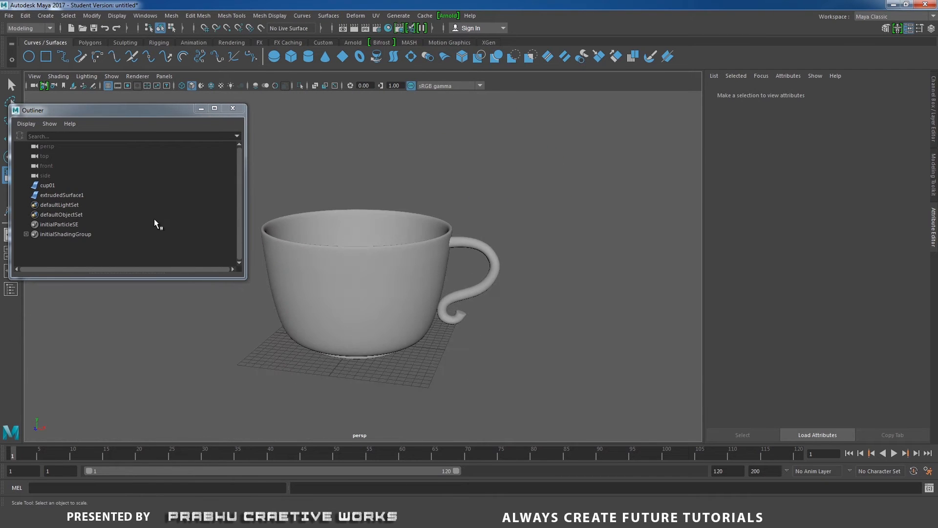
double_click(64, 195)
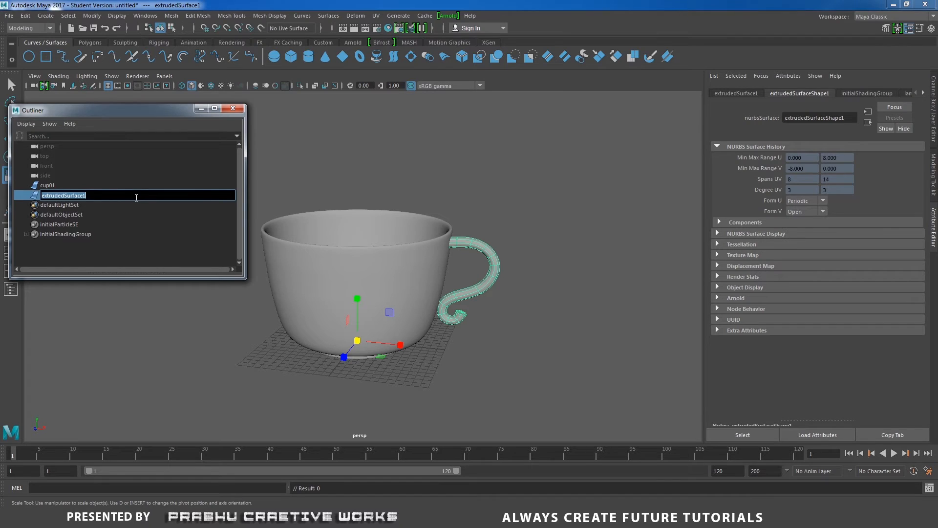
type("cup handle")
key("Return")
double_click(109, 194)
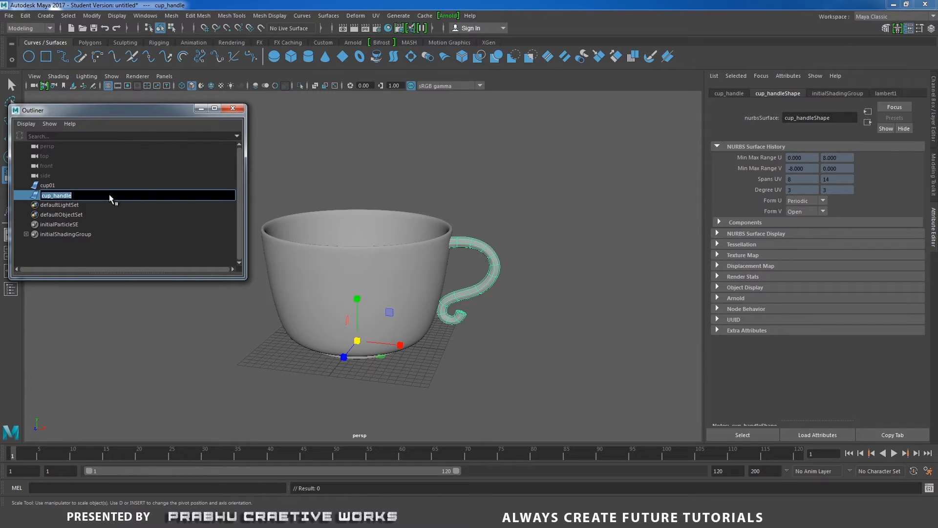
left_click(114, 192)
type("01")
key("Return")
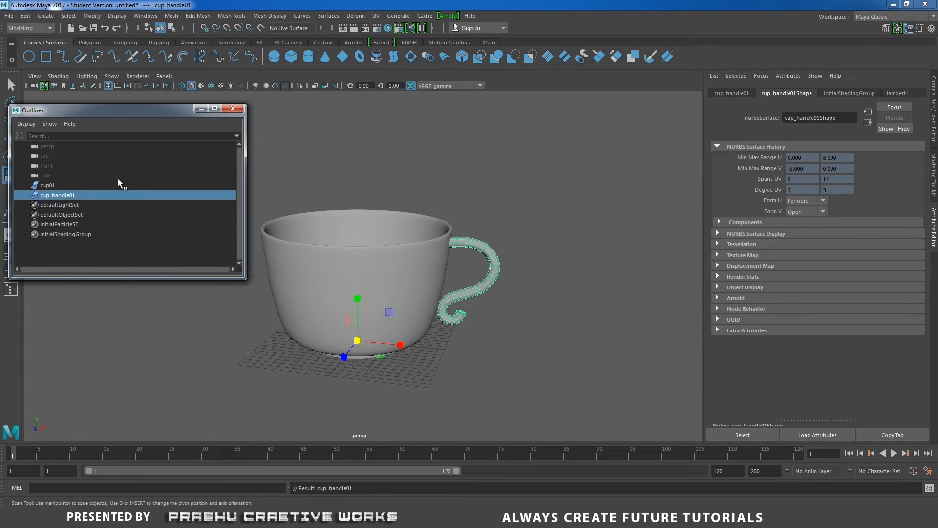
Group cup01 and cup_handle01, rename the group as cup_grp01 and clear the selection
left_click(59, 187, "ctrl")
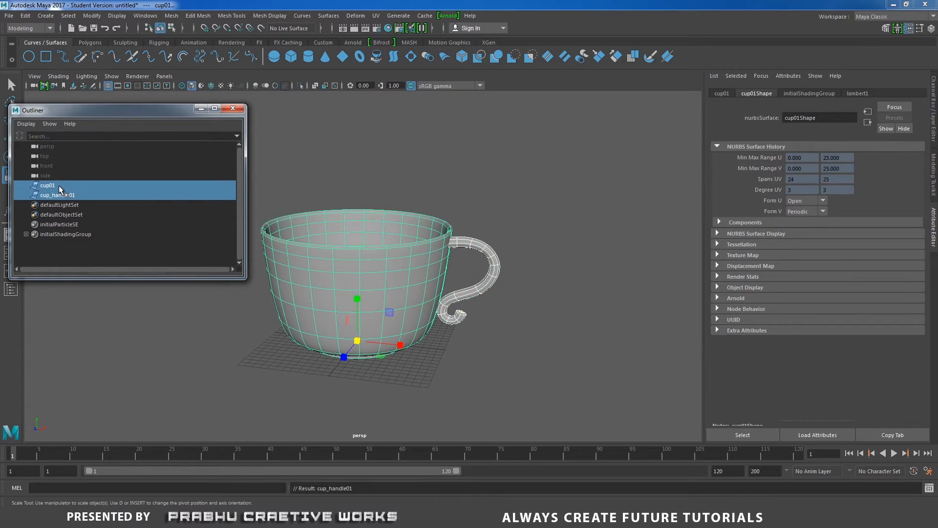
key("ctrl+g")
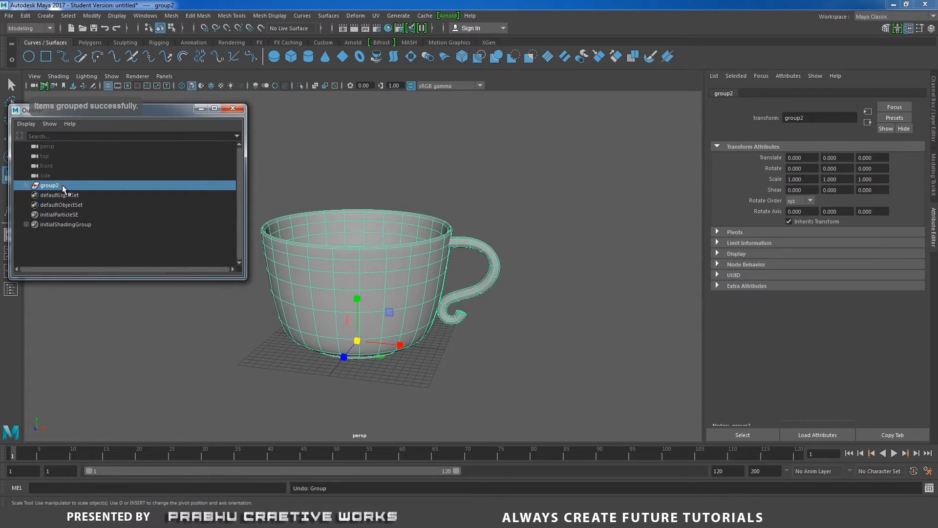
double_click(53, 186)
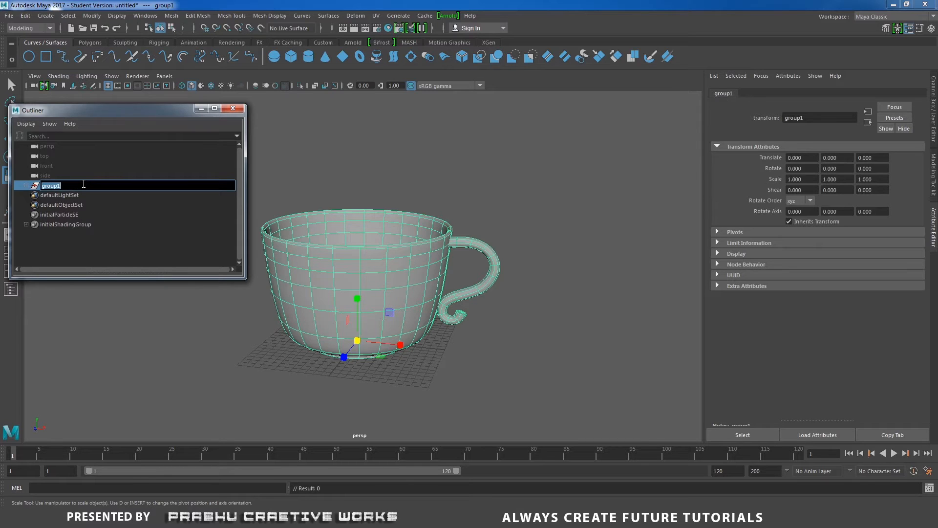
type("c")
type("up_grp01")
key("Return")
left_click(461, 313)
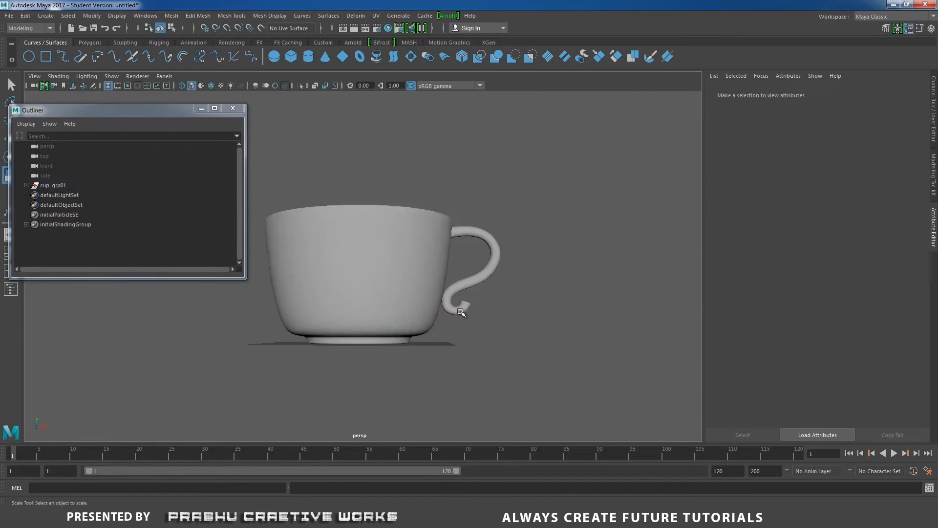
Display the cup in the front view as wireframe and minimise the Outliner
left_click_drag(461, 312, 484, 346, "alt")
key("space")
key("f")
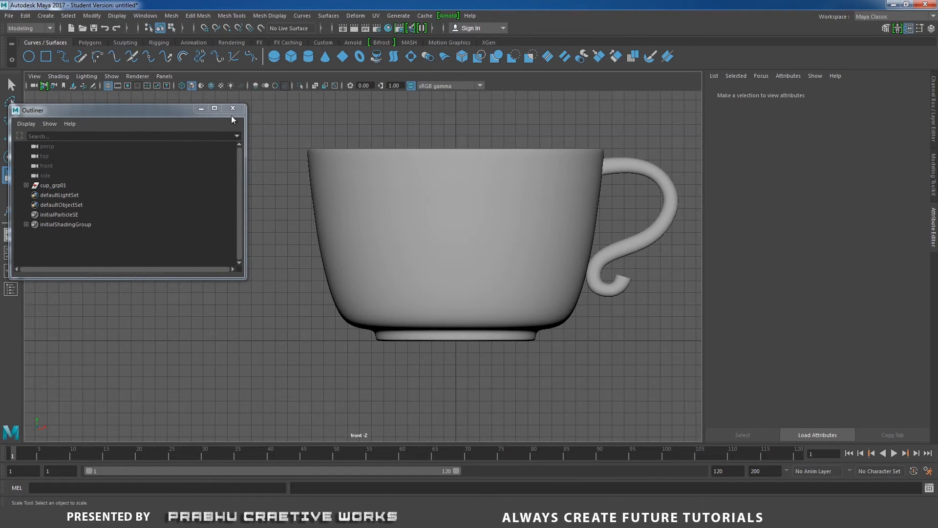
left_click(201, 108)
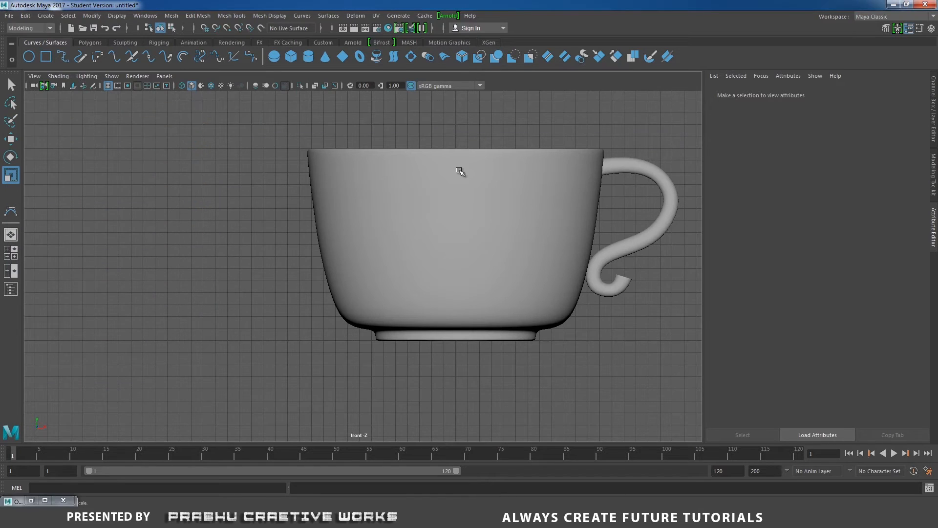
middle_click_drag(424, 188, 318, 194, "alt")
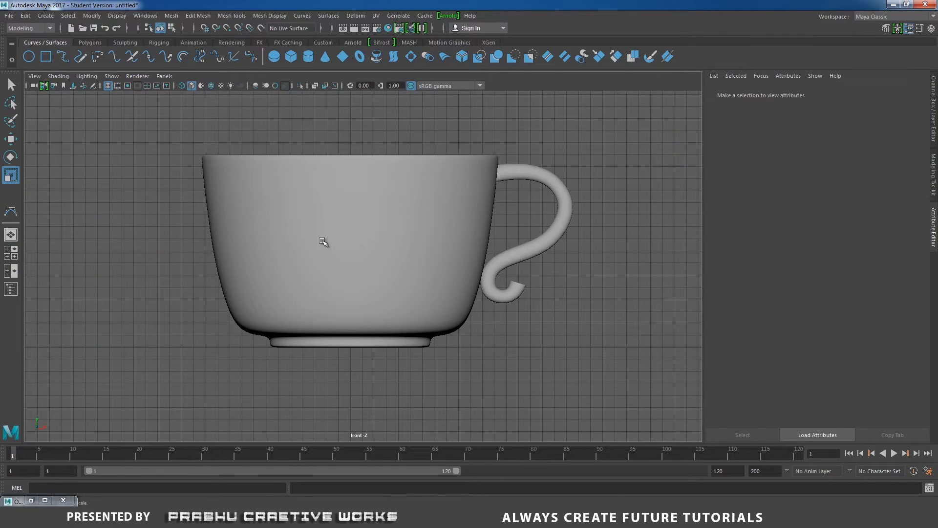
key("4")
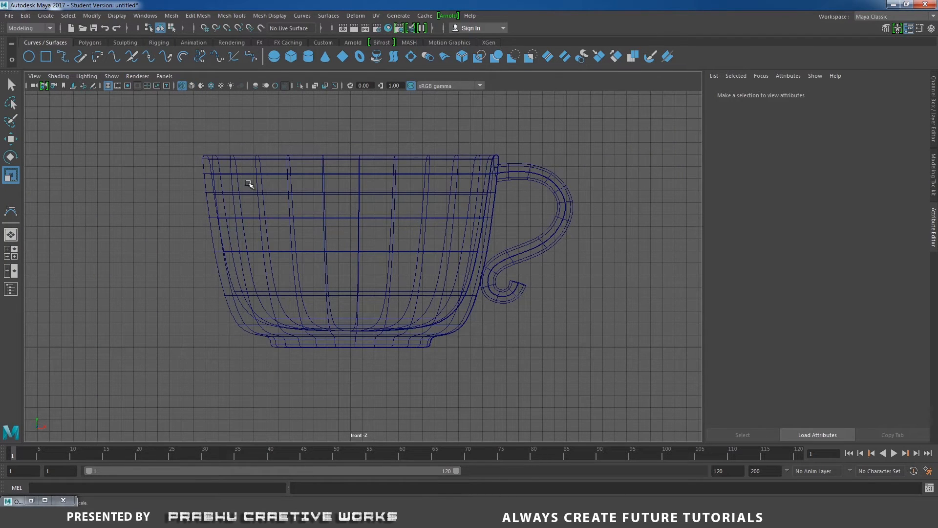
Start a CV curve at the cup's bottom centre, placing four points along the ground line to just beyond the foot
left_click(51, 16)
mouse_move(75, 91)
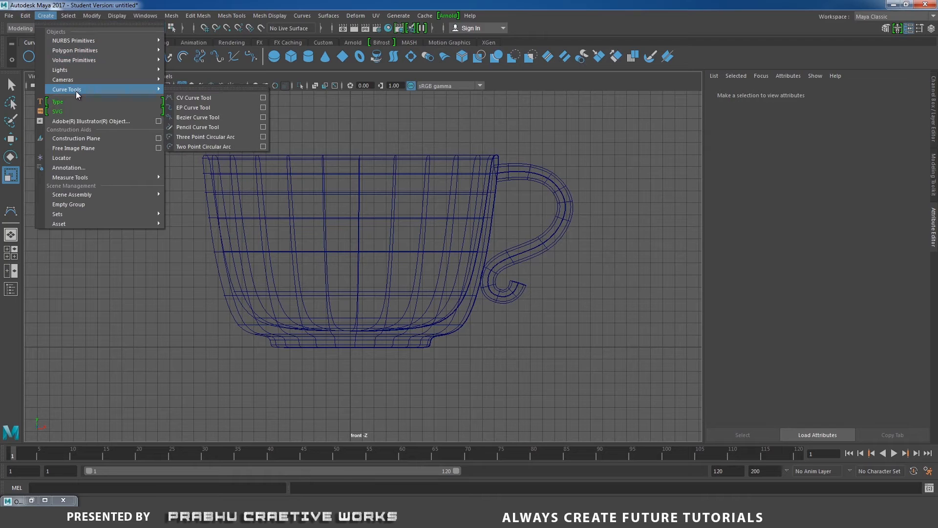
left_click(198, 90)
scroll(356, 348, "up", 4)
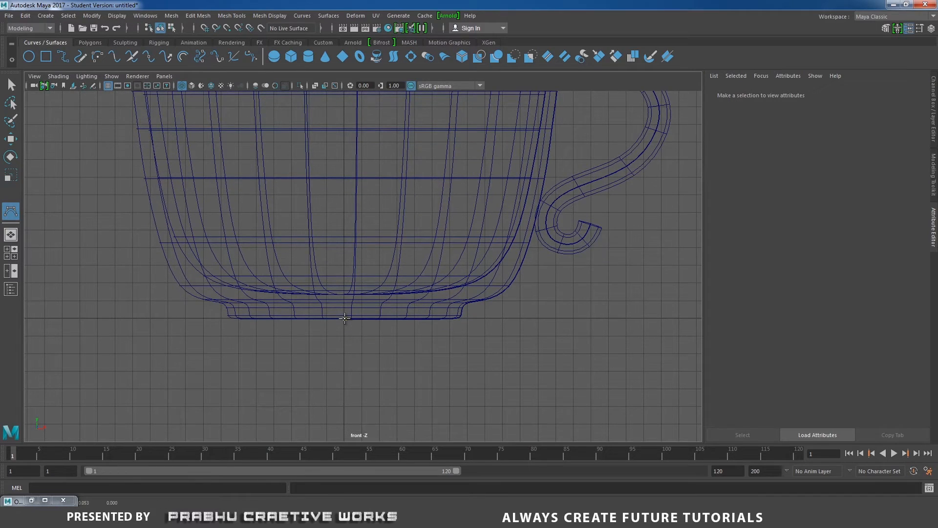
left_click(345, 318)
left_click(393, 319)
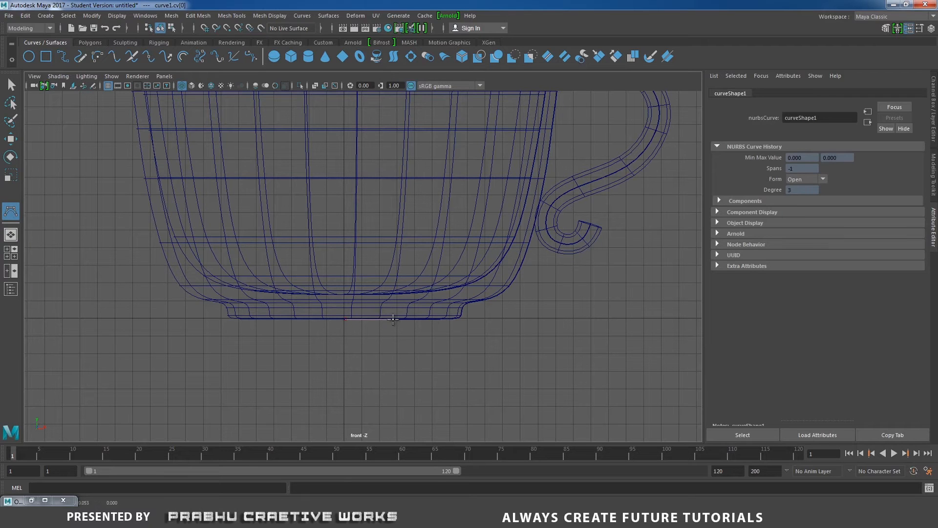
left_click(450, 318)
left_click(485, 318)
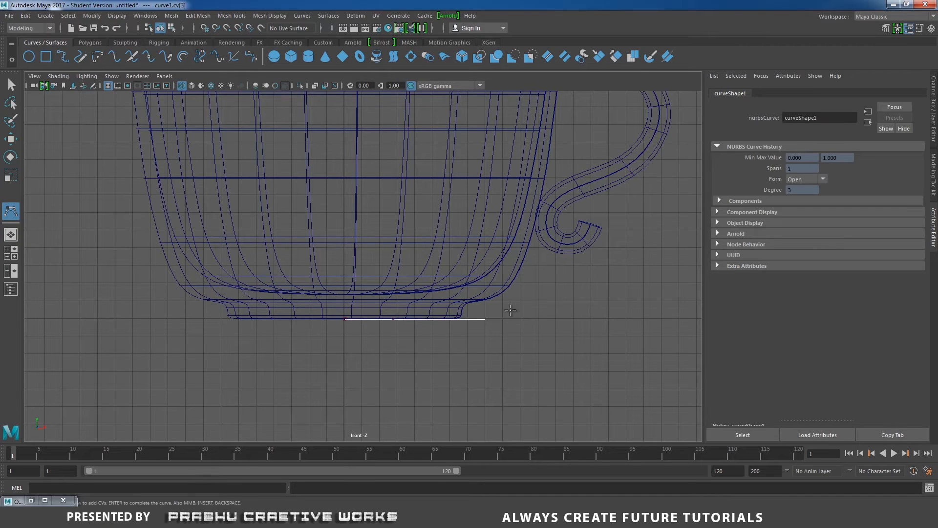
left_click(508, 310)
scroll(395, 259, "down", 3)
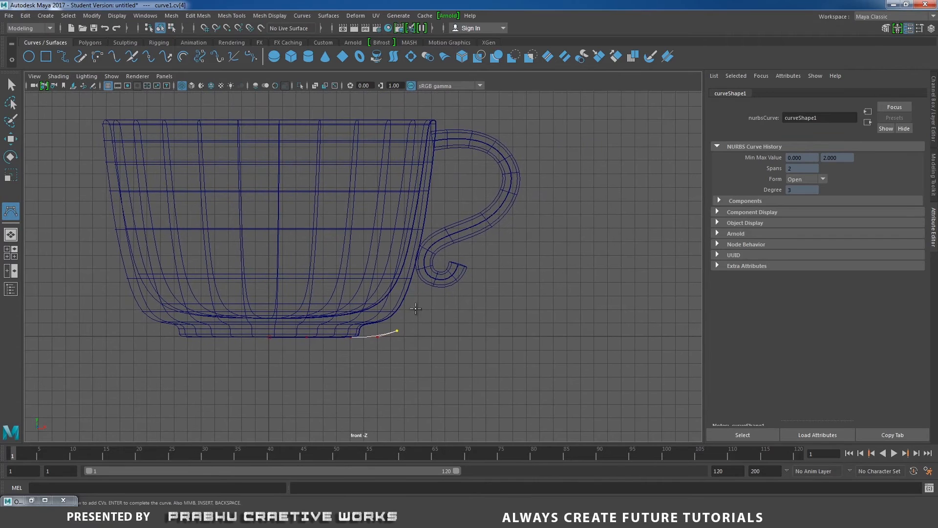
left_click(408, 309)
left_click(435, 301)
left_click(460, 301)
left_click(487, 301)
key("BackSpace")
key("BackSpace")
key("BackSpace")
key("BackSpace")
key("BackSpace")
Continue the curve as the saucer's underside, from the flat base up an S-shaped slope to a nearly level rim beneath the handle
left_click(408, 337)
left_click(435, 329)
left_click(451, 318)
left_click(460, 304)
left_click(477, 299)
left_click(496, 296)
Round the saucer profile's outer tip and bring the curve back inward just above the rim's underside
left_click(510, 297)
left_click(514, 290)
left_click(509, 286)
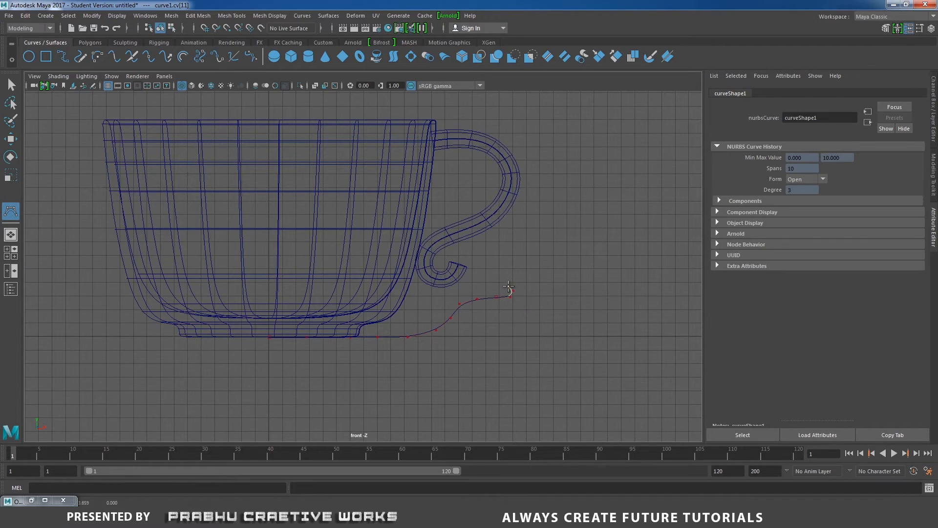
left_click(482, 288)
left_click(460, 293)
left_click(449, 302)
left_click(437, 317)
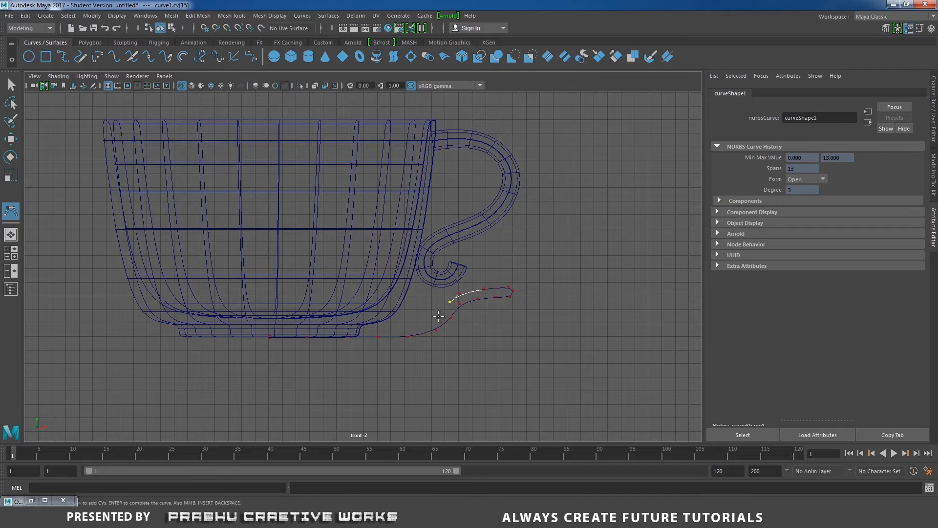
left_click(414, 326)
key("BackSpace")
key("BackSpace")
Continue the profile's upper side down the slope and level to the cup's centre axis, and finish the curve
left_click(438, 315)
left_click(418, 321)
left_click(349, 323)
left_click(299, 323)
left_click(268, 323)
key("Return")
key("r")
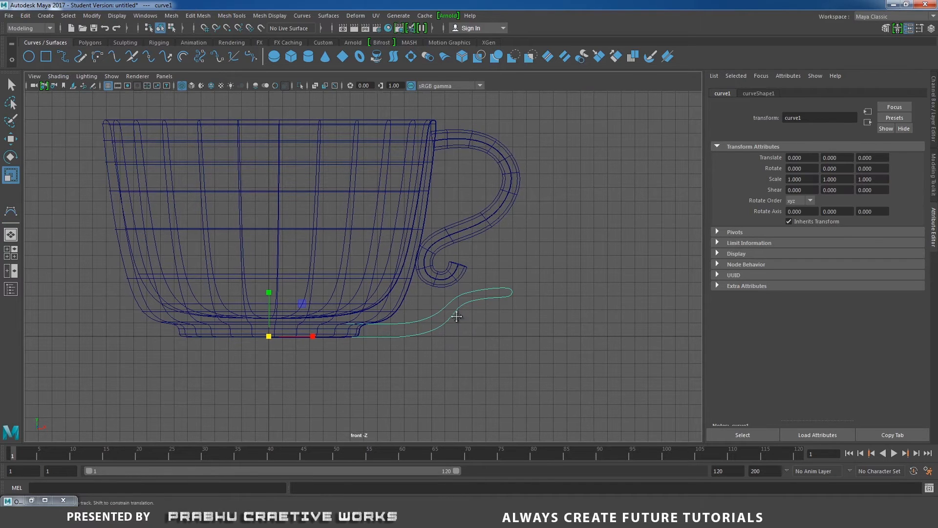
Edit the profile's control vertices, moving the one low on the underside's slope inward and down to tighten the base bend
right_click_drag(456, 318, 595, 260, "alt")
right_click_drag(478, 268, 411, 266)
right_click_drag(459, 298, 569, 364, "alt")
left_click_drag(449, 283, 419, 307)
key("w")
left_click(393, 310)
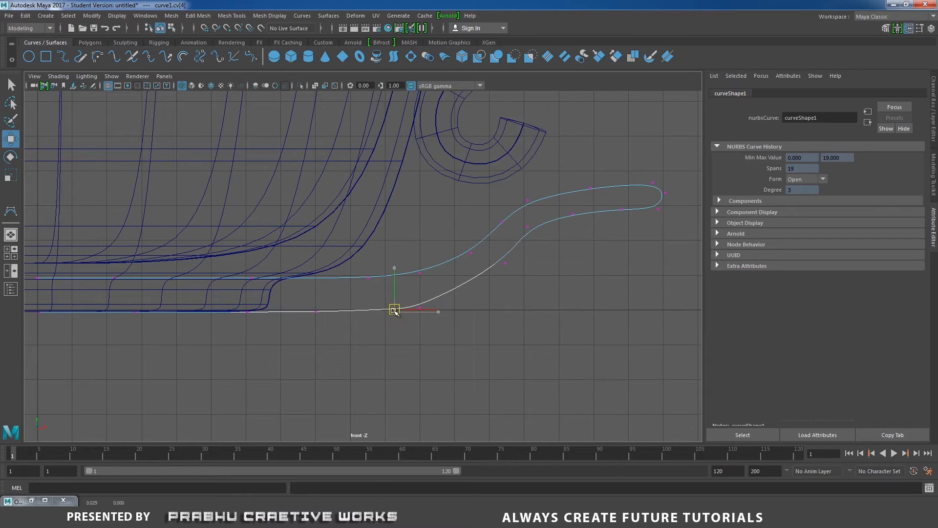
left_click(316, 311)
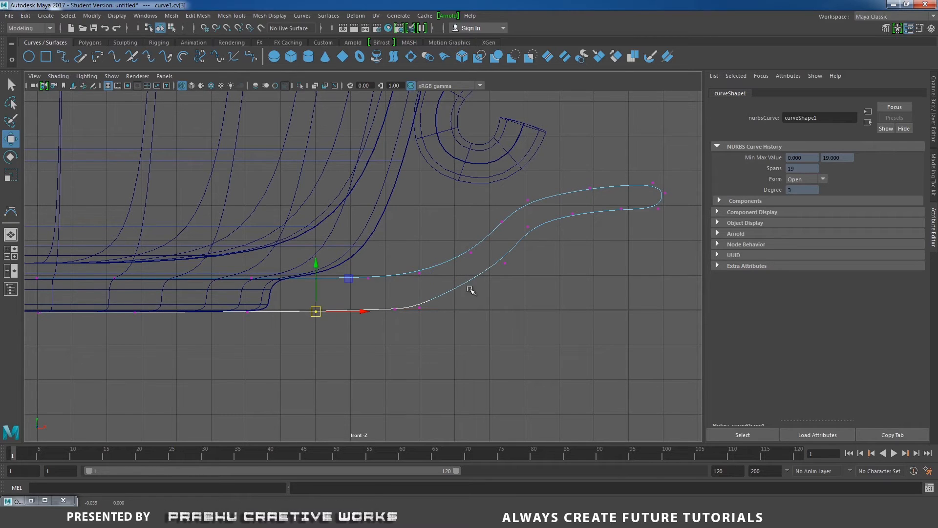
Move the upper side's control vertices at the foot of the slope inward and down to sharpen the saucer's inner bend
left_click_drag(409, 248, 427, 277)
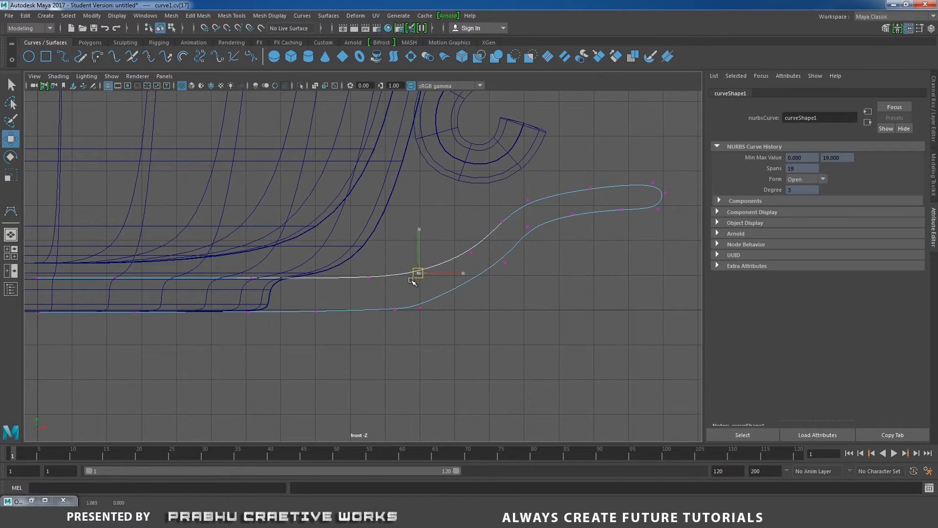
left_click(369, 278)
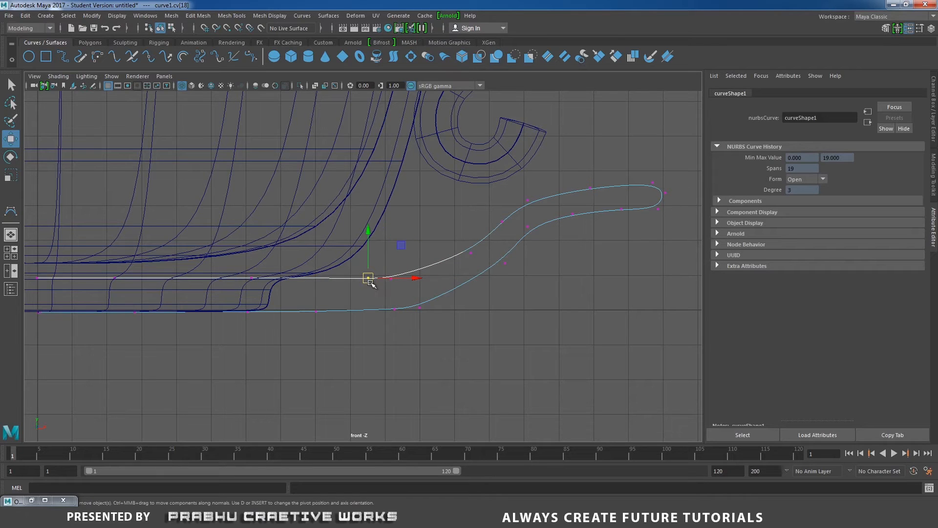
left_click_drag(368, 279, 373, 276)
left_click_drag(438, 243, 481, 267)
left_click_drag(470, 253, 415, 272)
Adjust the upper side's control vertices along the slope and rim for an even profile, and clear the selection
left_click_drag(488, 210, 470, 247)
left_click_drag(523, 194, 530, 199)
left_click(590, 181)
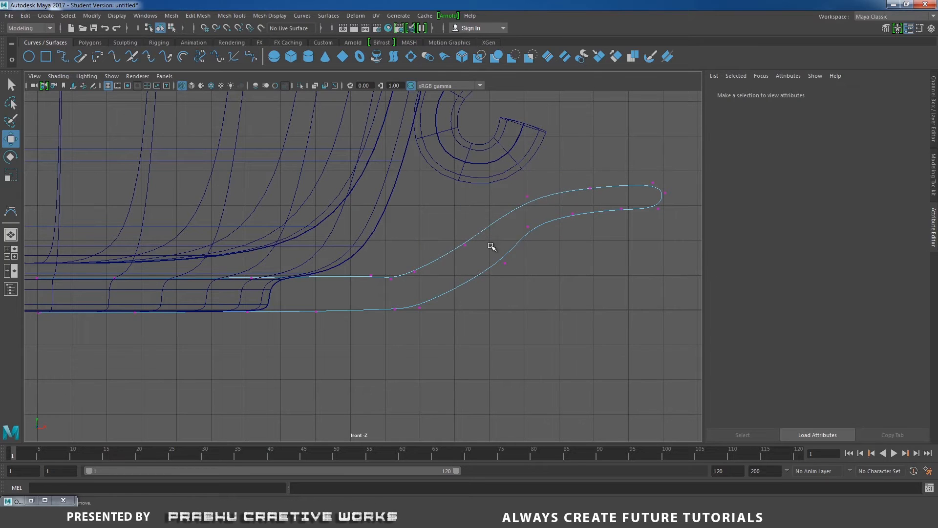
mouse_move(491, 246)
left_mouse_down()
mouse_move(513, 278)
mouse_move(494, 260)
left_mouse_up()
left_click(513, 288)
Return to object mode and the perspective view, and revolve the saucer profile about the Y axis with 30 segments
right_click_drag(513, 288, 337, 251, "alt")
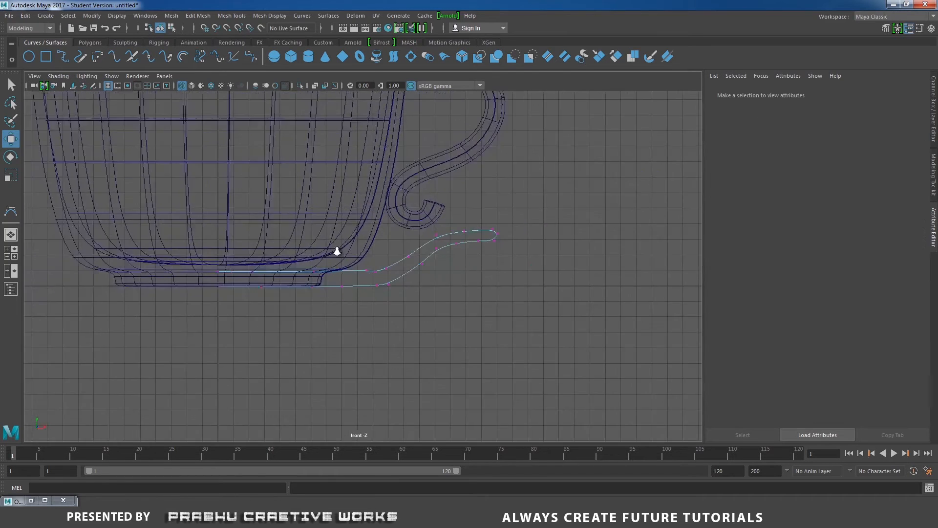
scroll(408, 255, "down", 2)
right_click_drag(418, 253, 464, 236)
key("space")
left_click_drag(514, 284, 513, 266)
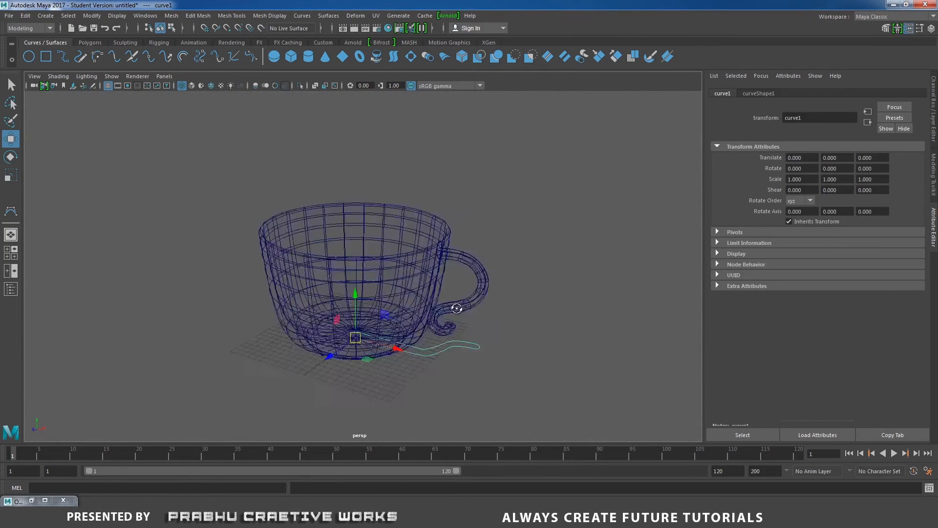
scroll(476, 349, "down", 3)
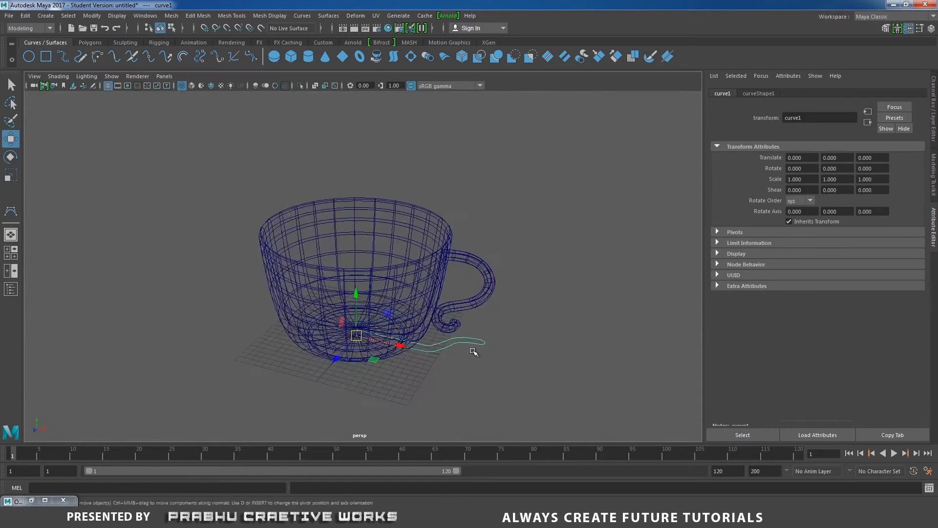
left_click(329, 15)
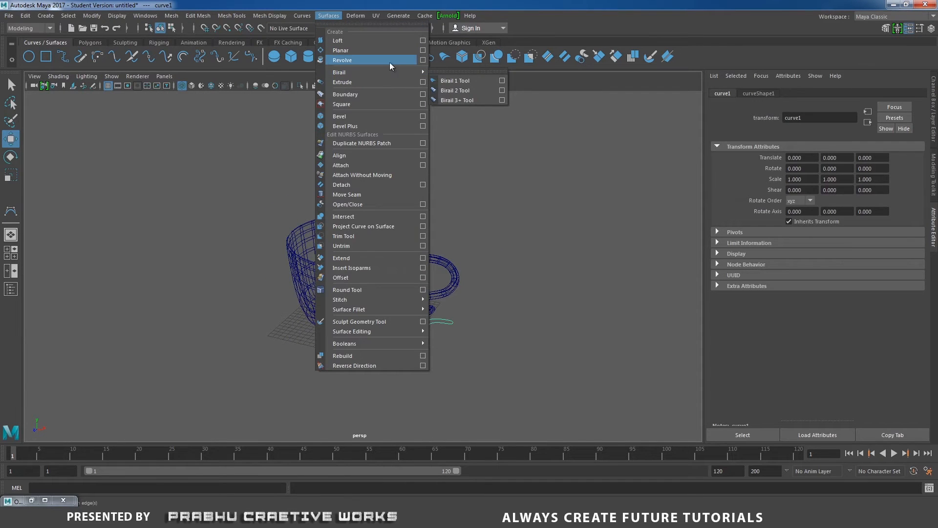
left_click(423, 60)
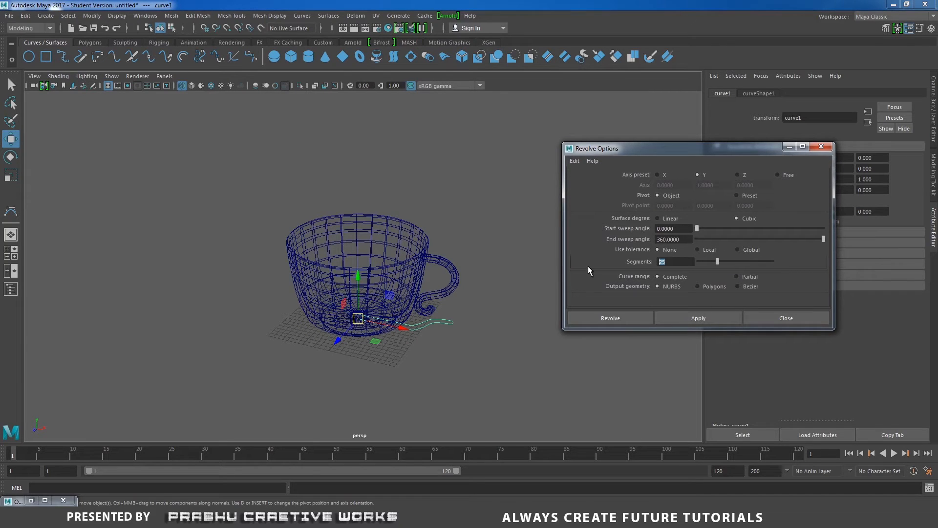
type("30")
left_click(622, 320)
Display the model shaded and examine the cup and saucer from several angles
right_click_drag(497, 362, 551, 389, "alt")
key("5")
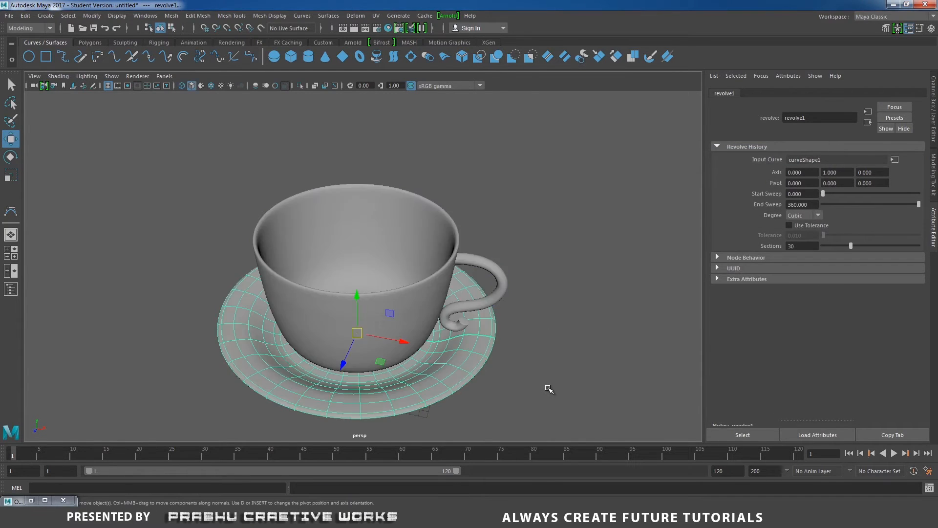
left_click_drag(507, 352, 565, 343, "alt")
left_click(565, 343)
left_click_drag(480, 348, 577, 317, "alt")
right_click_drag(576, 317, 454, 356, "alt")
left_click_drag(454, 357, 478, 358, "alt")
Delete the saucer surface's construction history and remove its profile curve
left_click(504, 326)
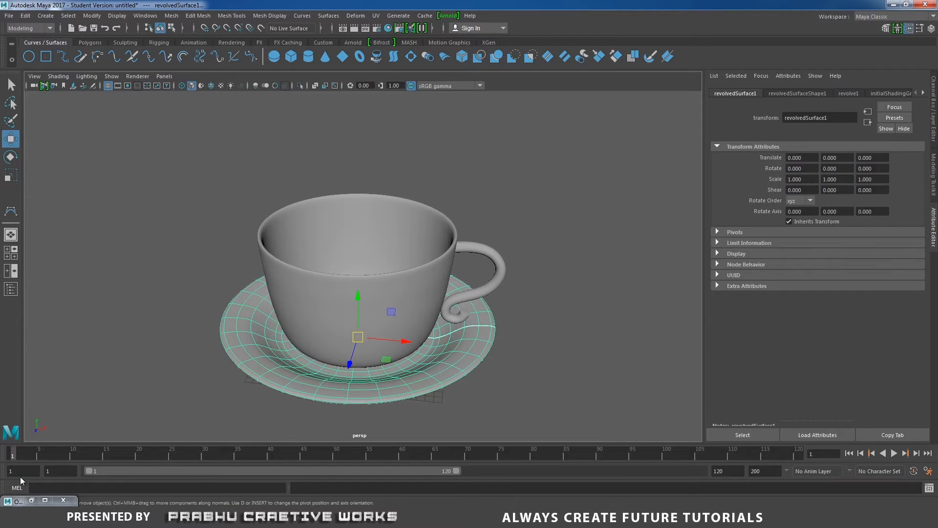
left_click(31, 500)
left_click(60, 206)
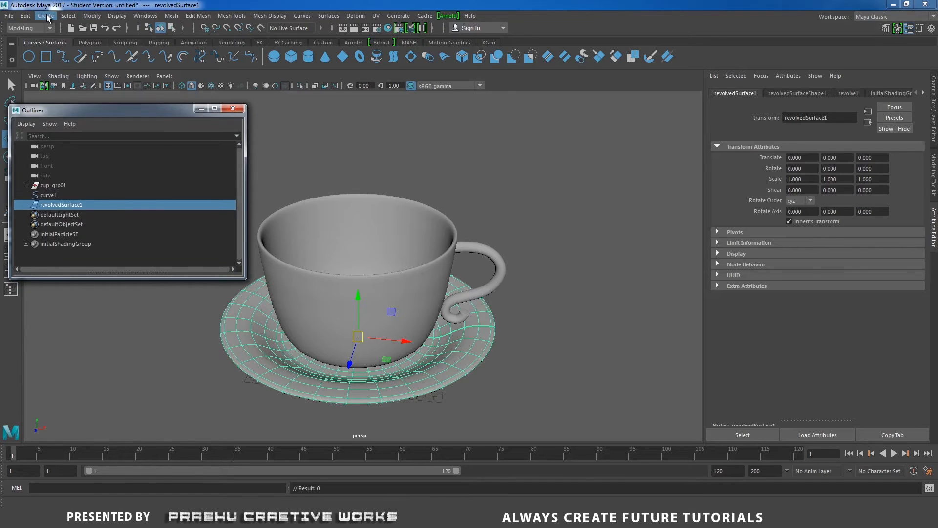
left_click(67, 16)
mouse_move(25, 16)
mouse_move(106, 131)
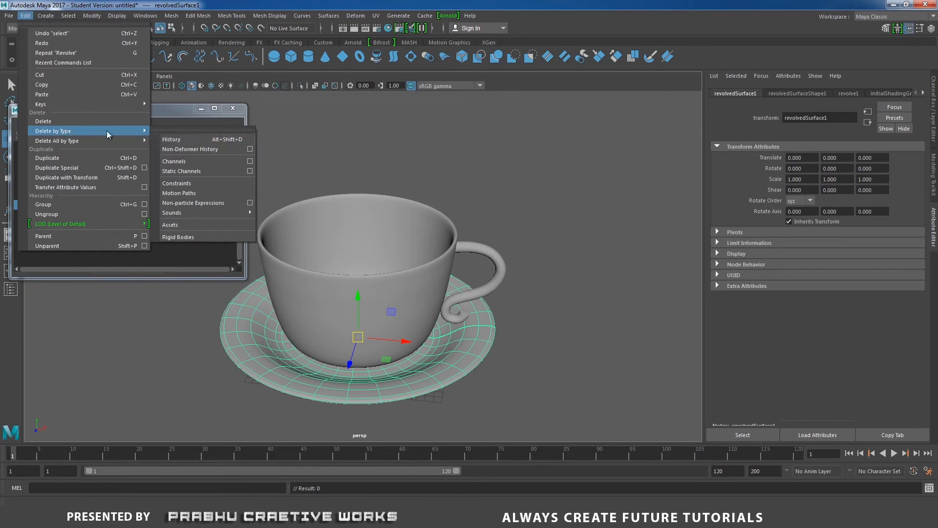
left_click(172, 139)
left_click(56, 195)
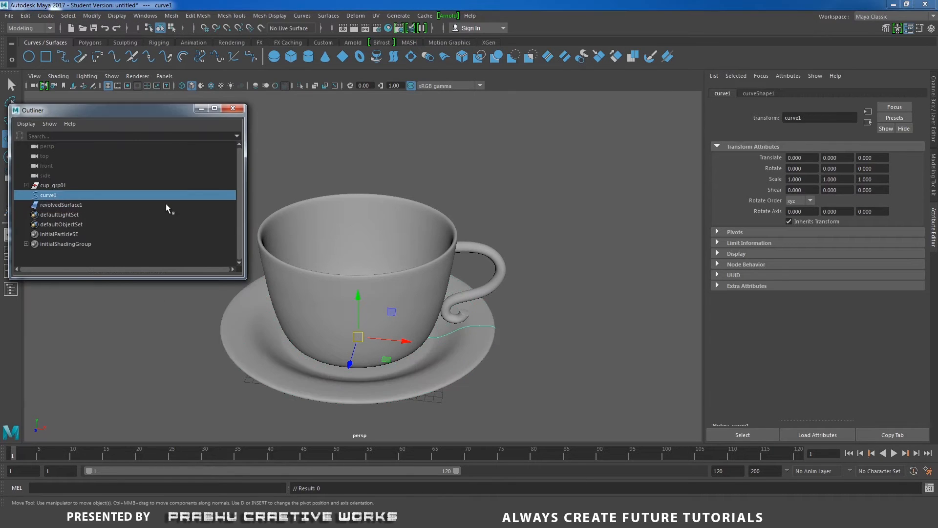
key("Delete")
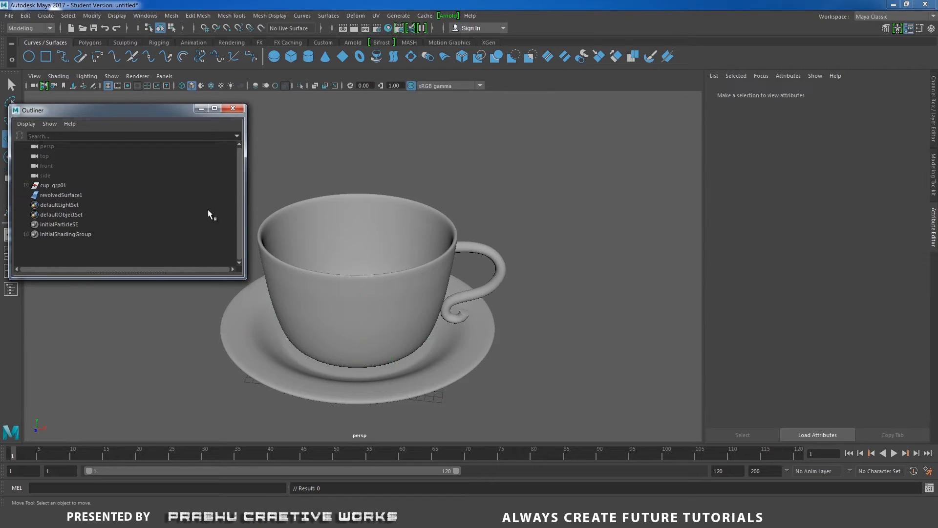
Rename the revolved saucer surface as saucer
double_click(44, 195)
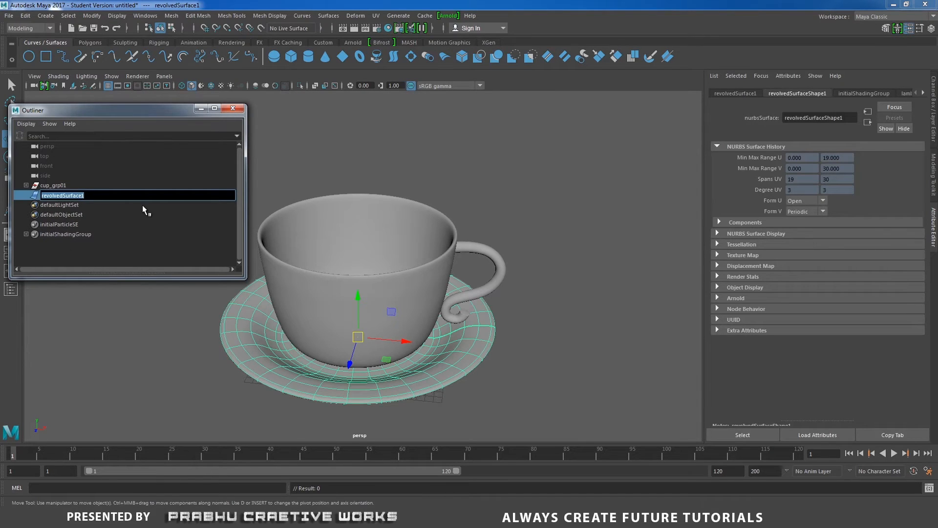
type("saucer")
key("Return")
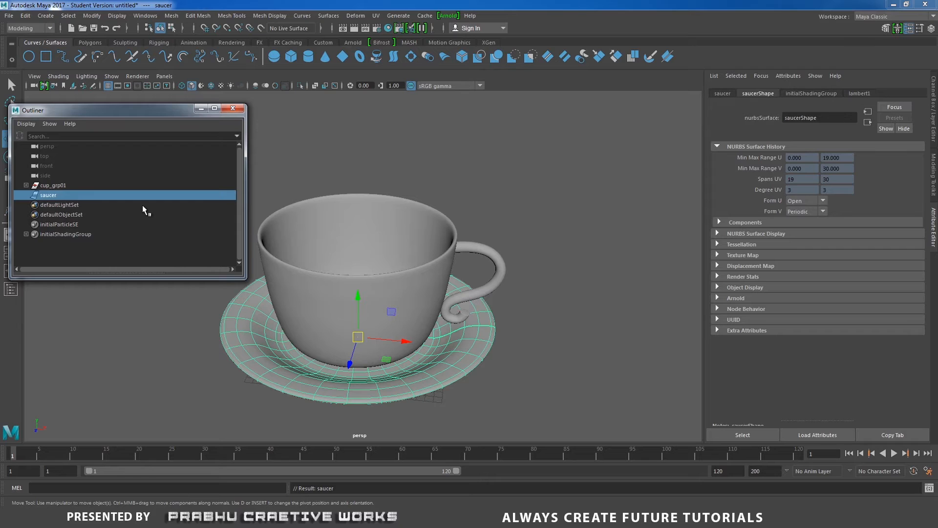
Rename the saucer surface as saucer01 in the Outliner
left_click(62, 187)
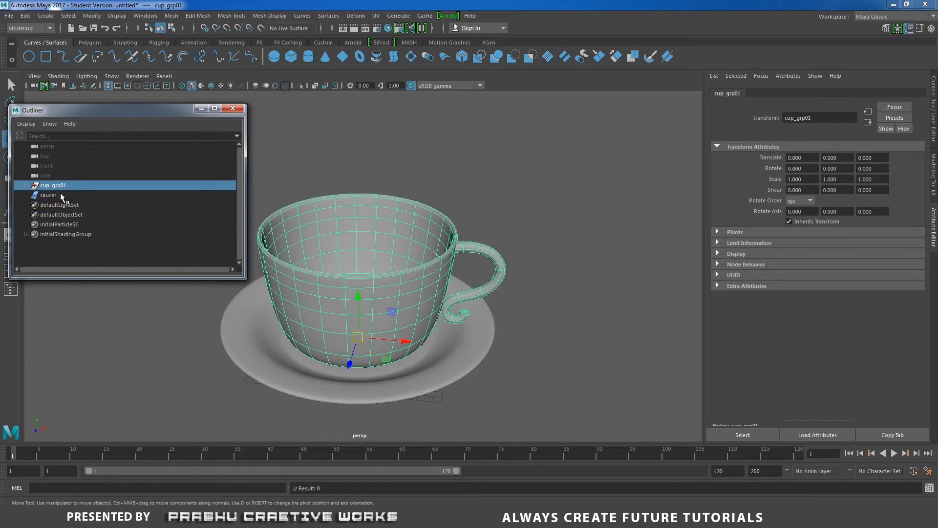
left_click(57, 194, "shift")
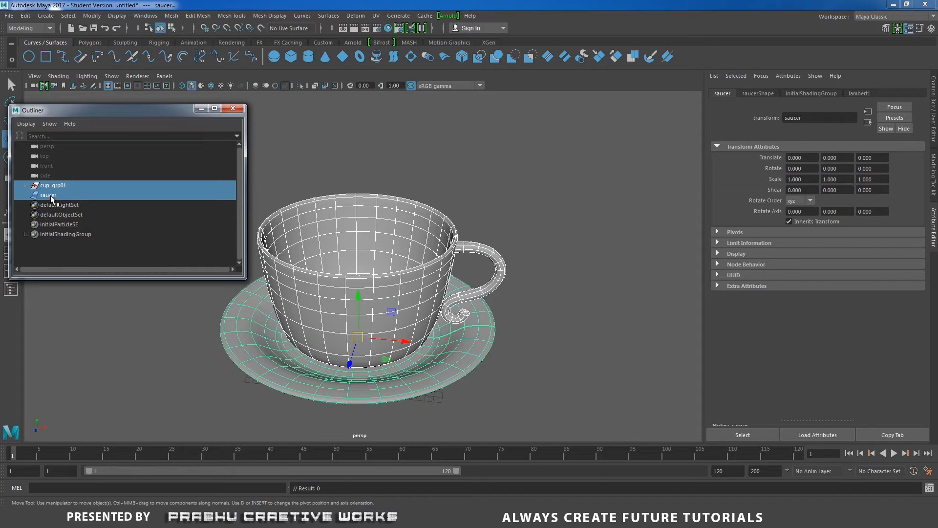
double_click(54, 196)
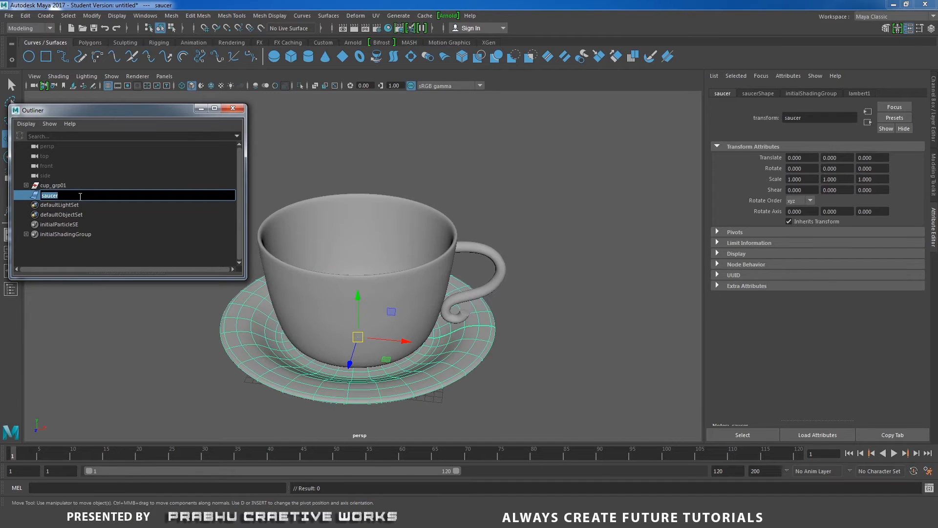
type("saucer01")
key("Return")
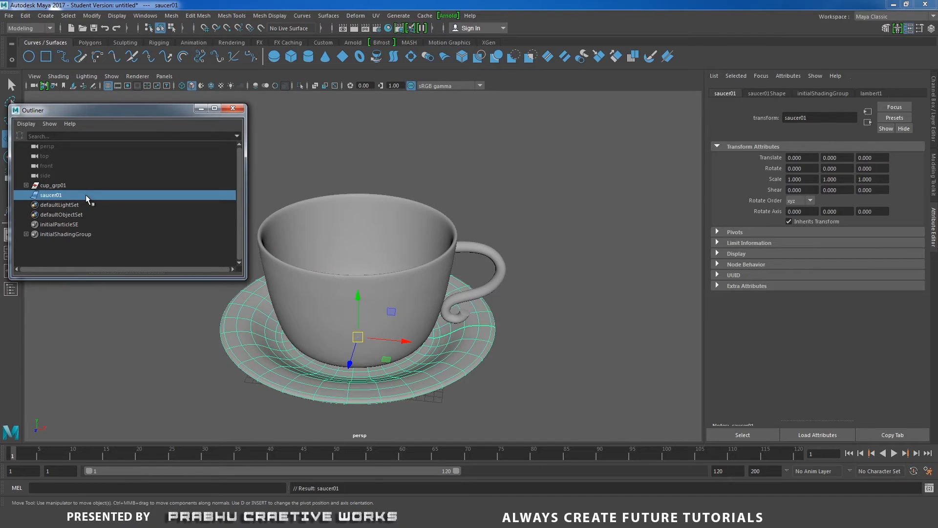
Group cup_grp01 and saucer01 together and name the new group cup_and_saucer01
left_click(52, 186, "shift")
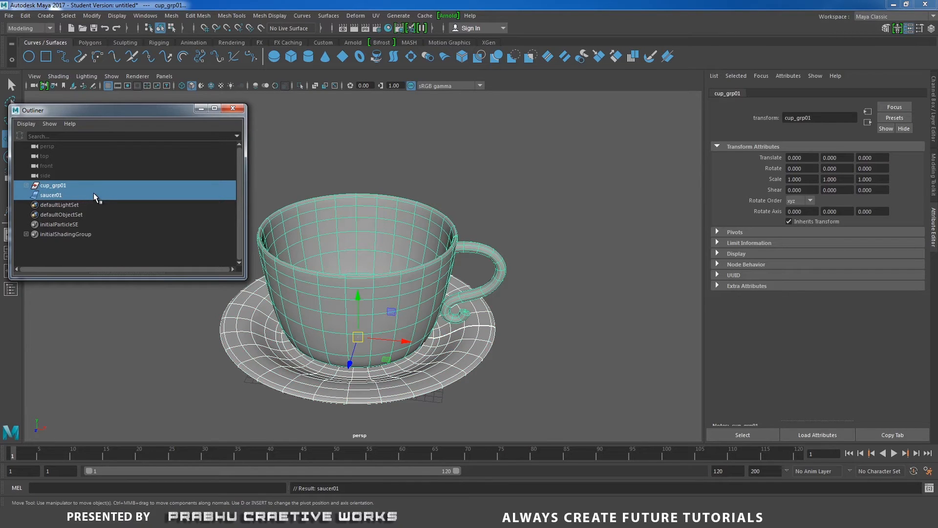
key("ctrl+g")
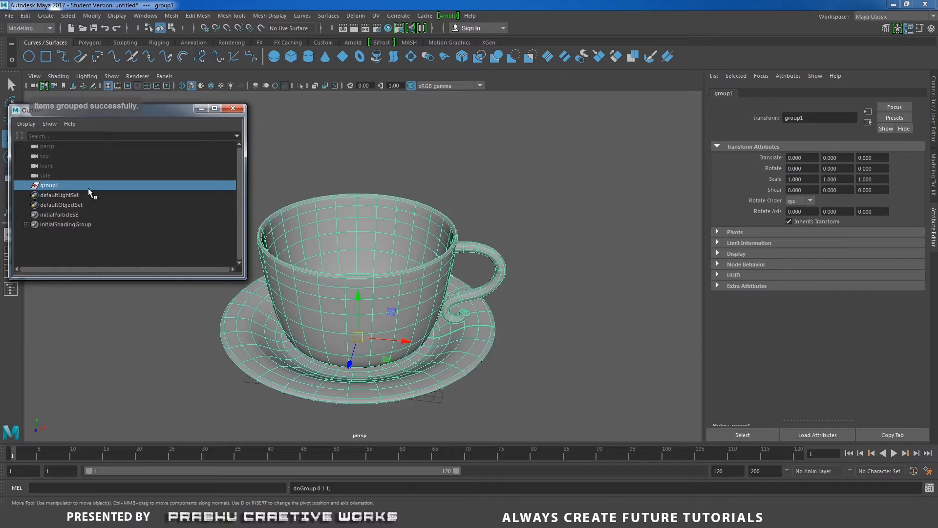
double_click(53, 186)
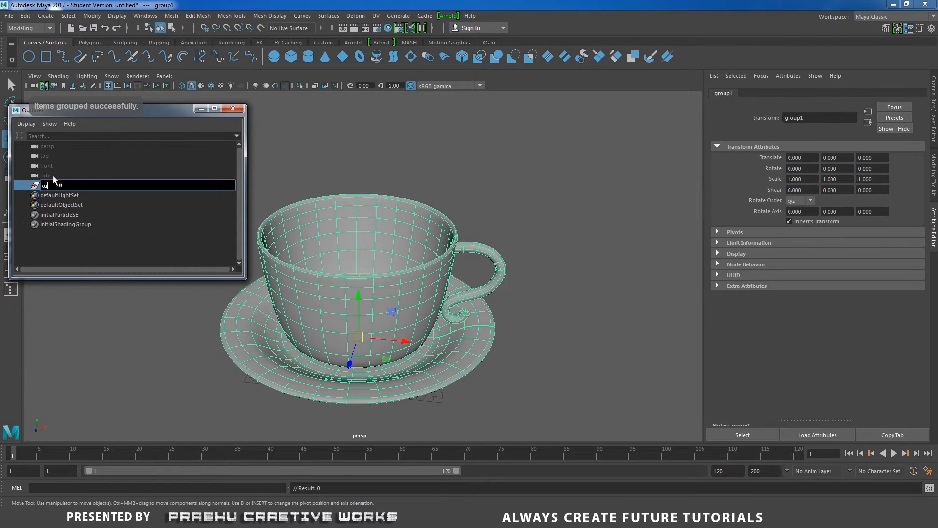
type("cu")
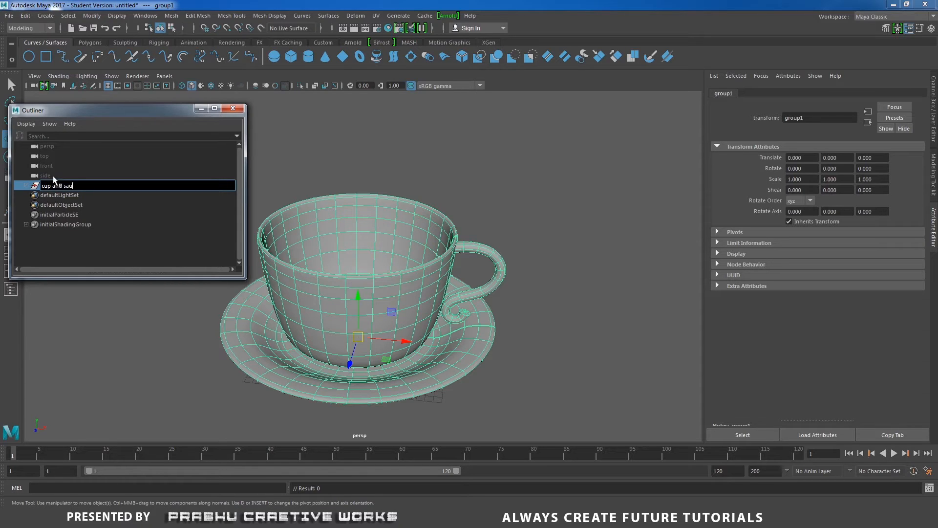
type("01")
key("Return")
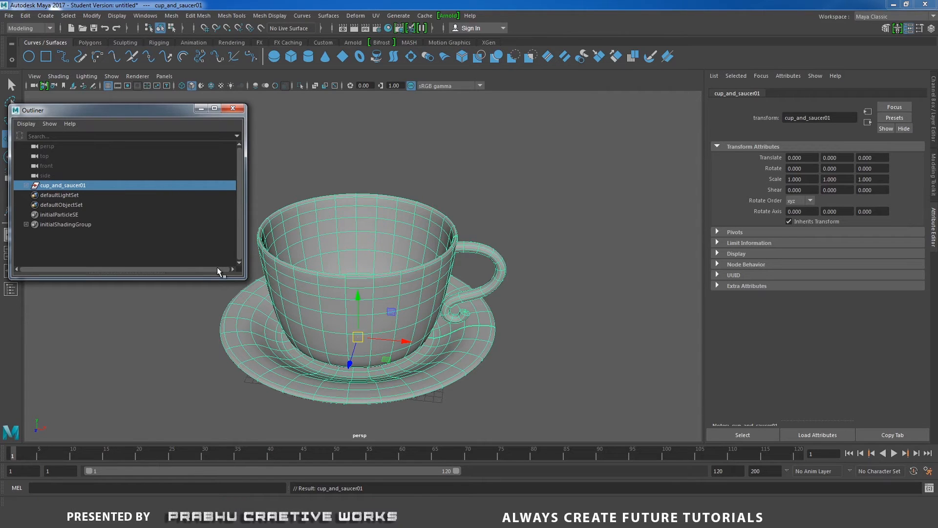
Minimize the Outliner and display the front view in wireframe, close on the cup's base and the saucer
left_click_drag(303, 289, 382, 275, "alt")
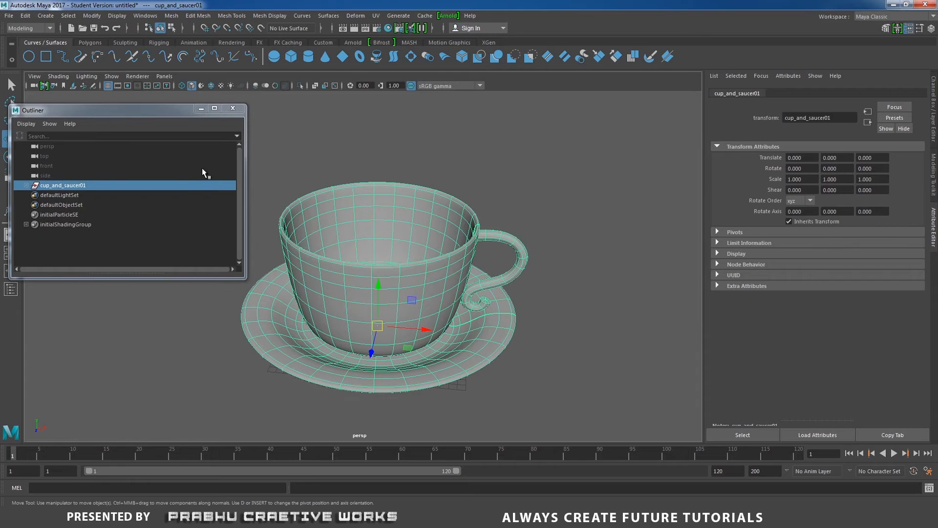
left_click(201, 110)
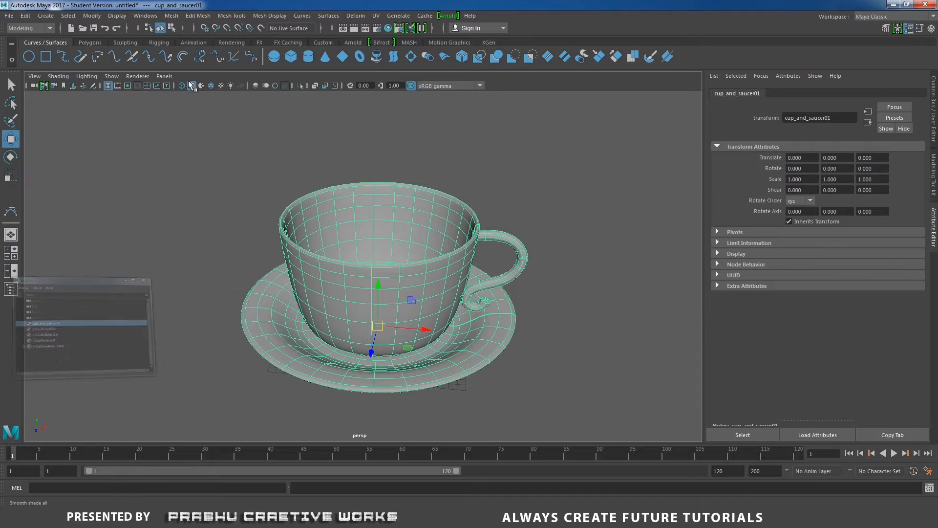
key("space")
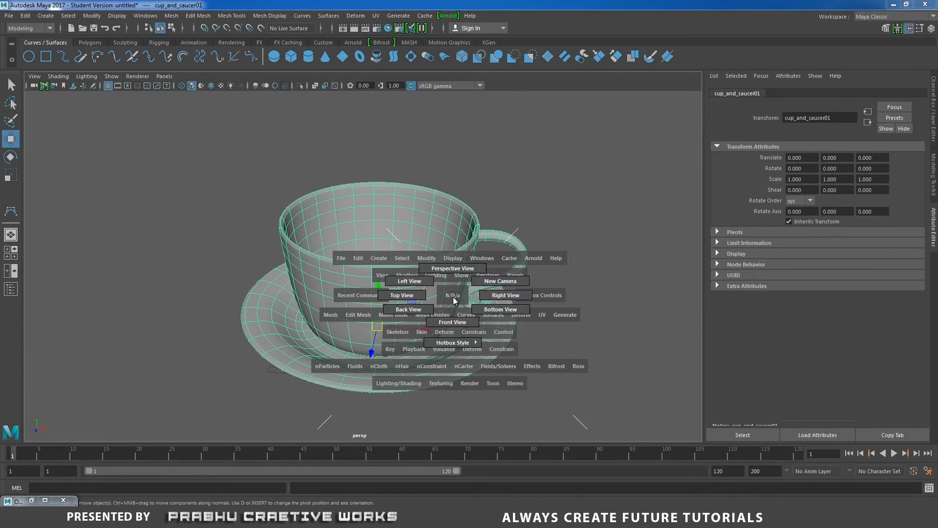
left_click_drag(454, 295, 513, 327)
middle_click_drag(394, 297, 495, 311, "alt")
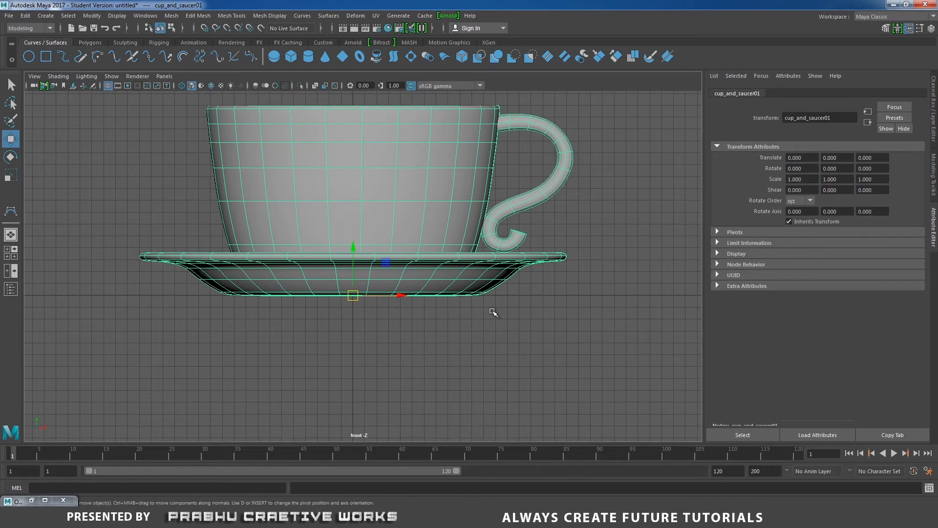
key("4")
right_click_drag(428, 304, 571, 341, "alt")
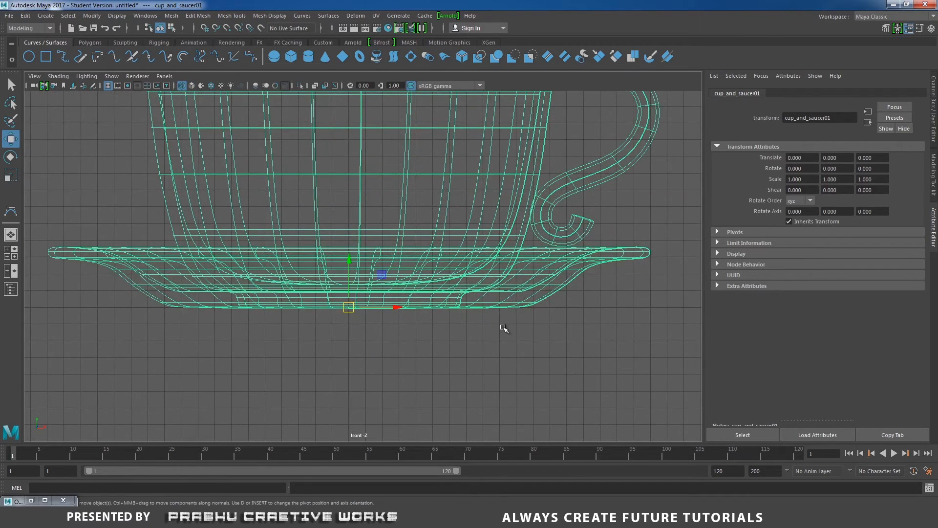
Select cup_grp01 inside the cup_and_saucer01 group and raise it to about 1.05 in Y, onto the saucer
left_click(528, 196)
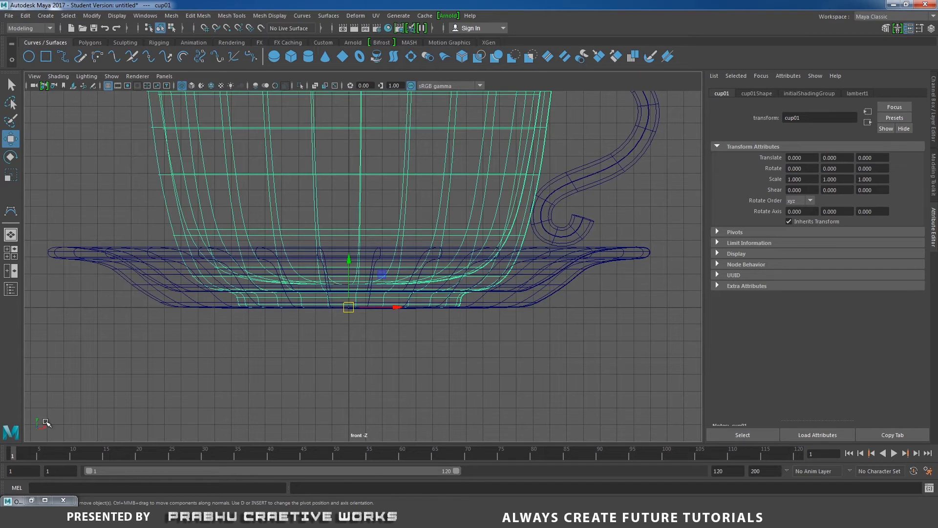
left_click(32, 500)
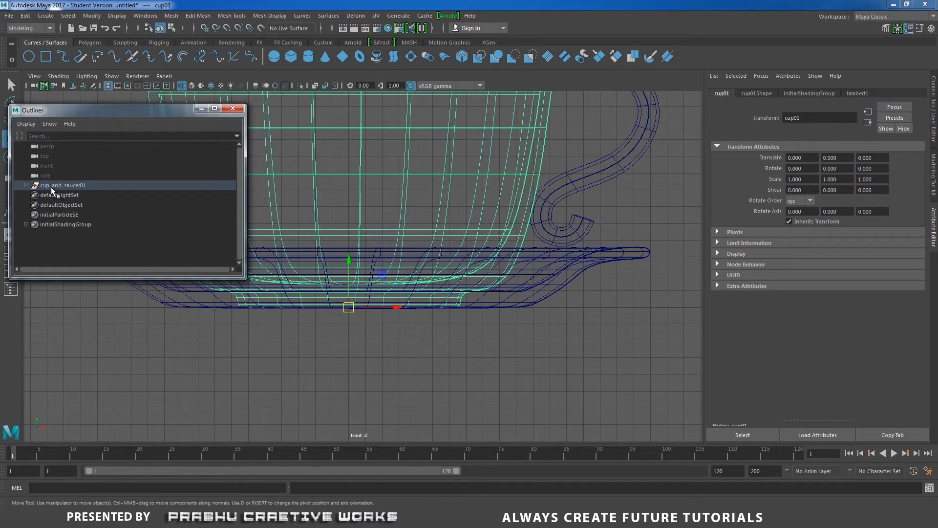
left_click(26, 185)
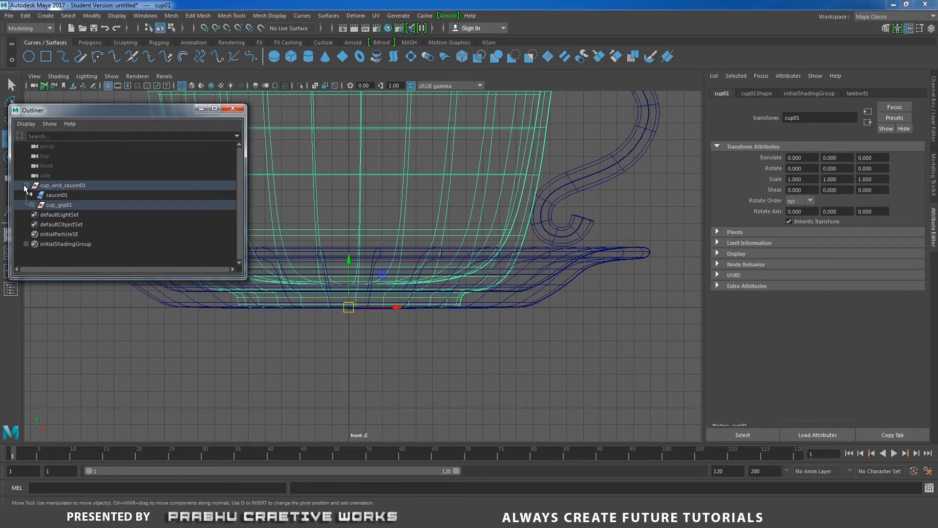
left_click(51, 204)
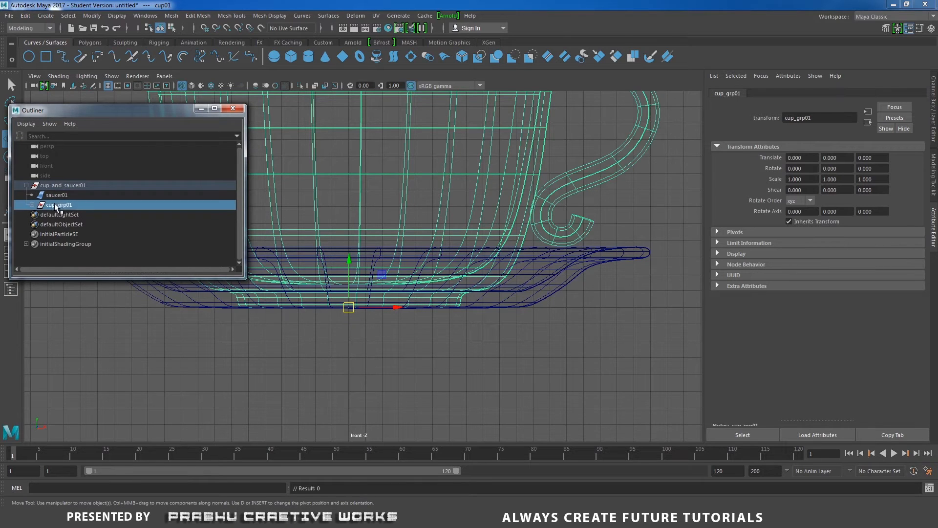
key("f")
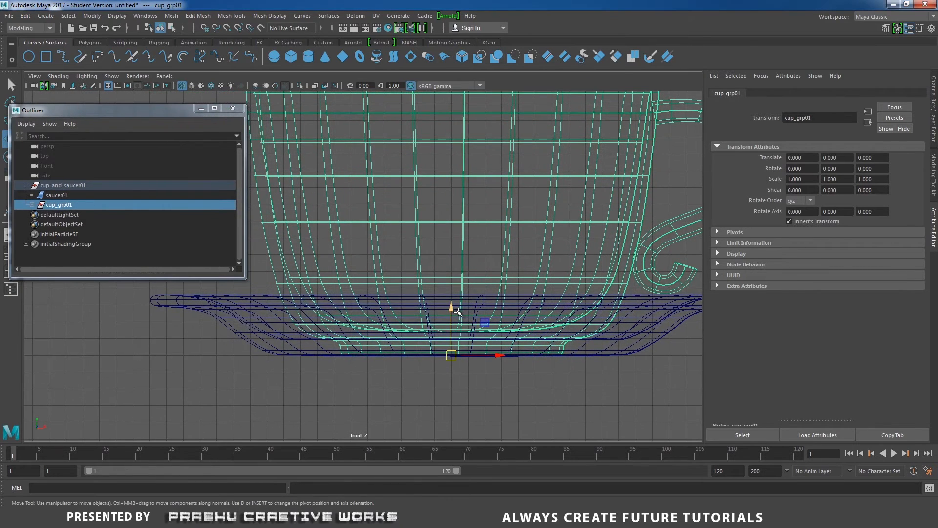
left_click_drag(450, 306, 499, 327)
Inspect the cup's foot against the saucer in the shaded perspective view and lower cup_grp01 to about 0.904 in Y
key("space")
right_click_drag(498, 327, 540, 310, "alt")
middle_click_drag(540, 310, 567, 293, "alt")
key("5")
left_click_drag(458, 328, 454, 310, "alt")
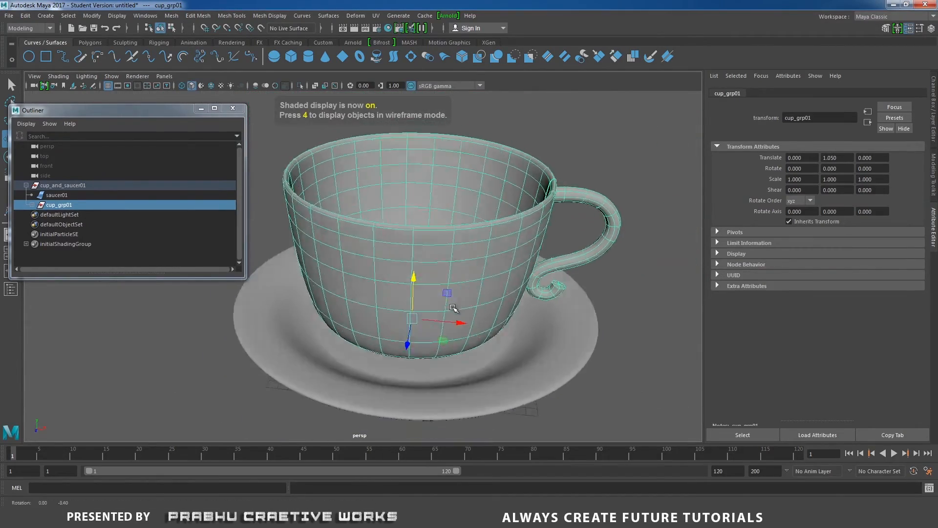
right_click_drag(454, 310, 538, 373, "alt")
middle_click_drag(538, 373, 509, 305, "alt")
right_click_drag(497, 298, 565, 288, "alt")
middle_click_drag(565, 288, 515, 237, "alt")
left_click_drag(516, 237, 503, 209, "alt")
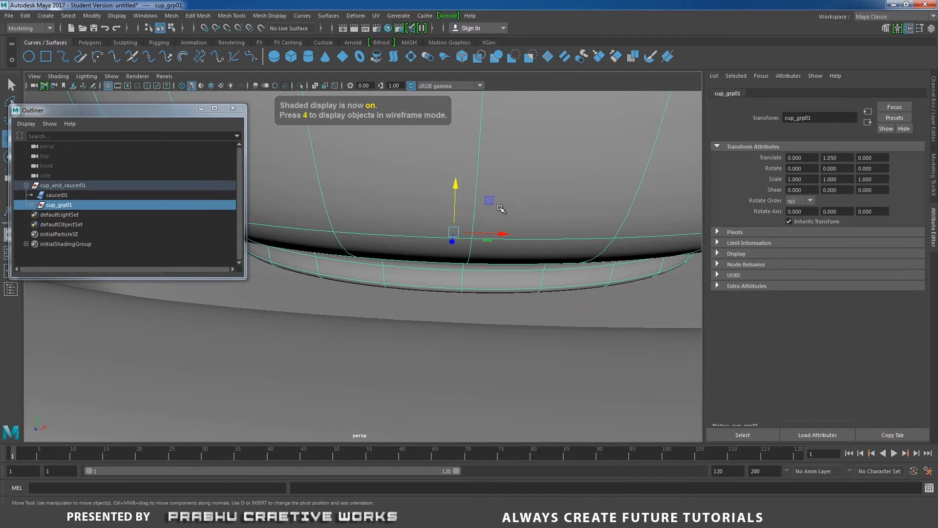
left_click_drag(455, 184, 459, 209)
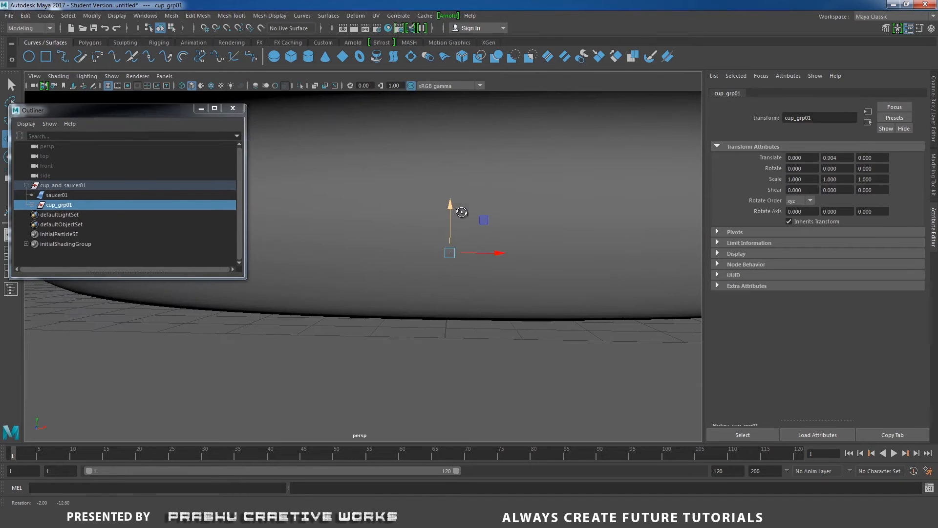
In the wireframe front view, move cup_grp01 to about 1.013 in Y so its foot rests on the saucer's inner surface
key("space")
left_click_drag(482, 269, 521, 303)
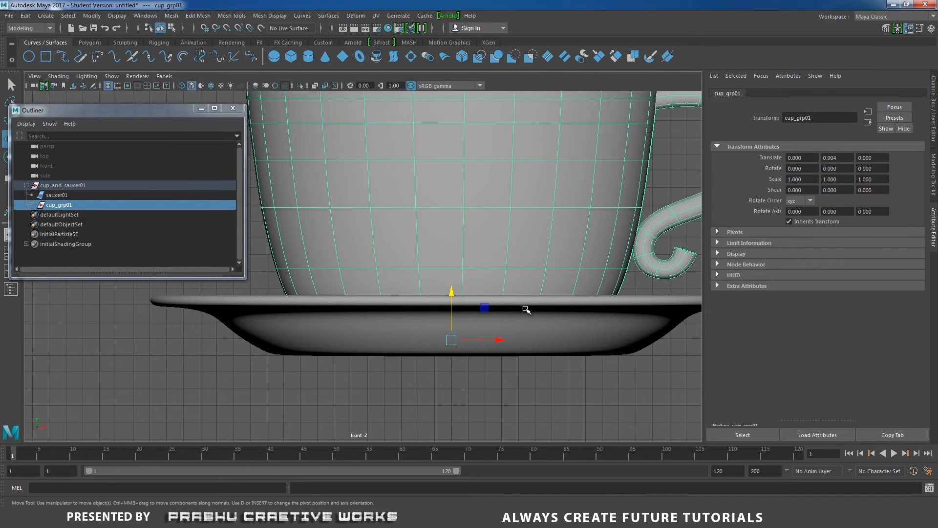
key("4")
scroll(473, 318, "up", 5)
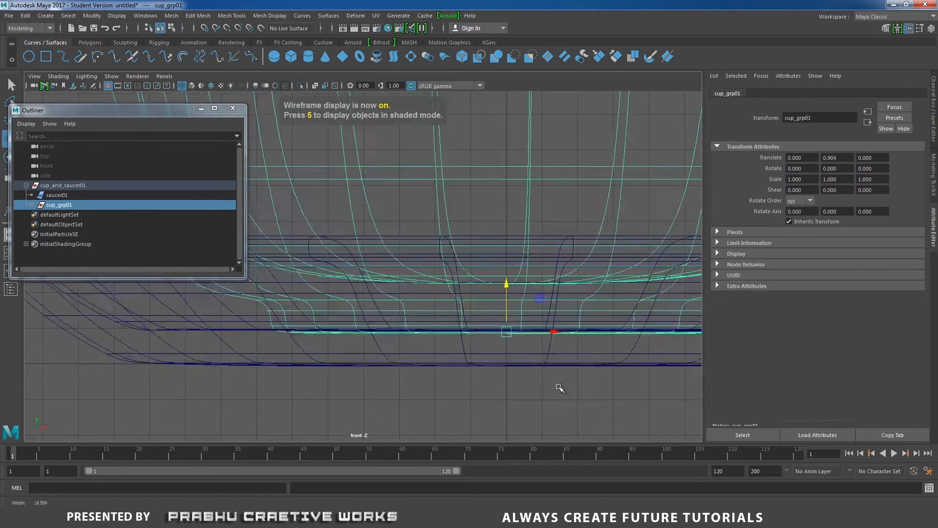
left_click_drag(507, 284, 507, 278)
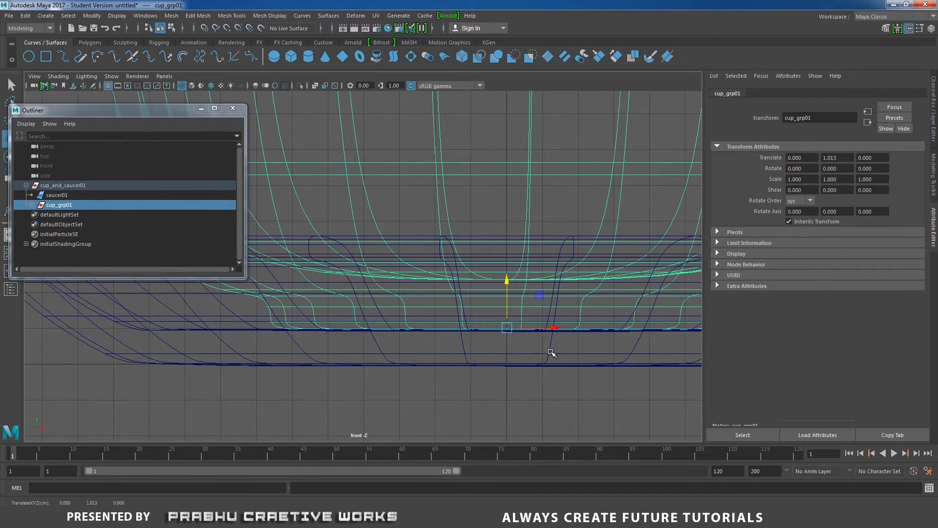
Return to the shaded perspective view, clear the selection and minimize the Outliner to view the whole cup and saucer
key("space")
left_click_drag(551, 353, 546, 320)
left_click_drag(390, 313, 400, 375, "alt")
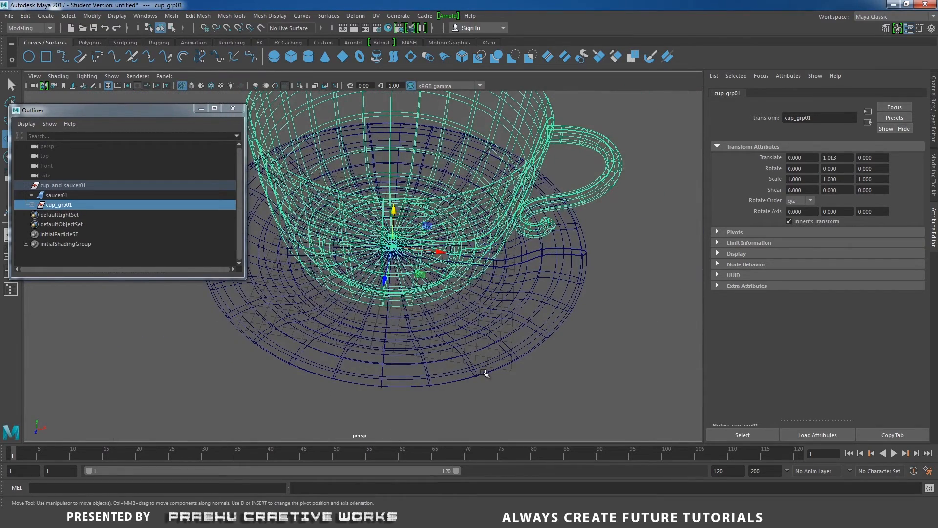
key("5")
left_click(567, 334)
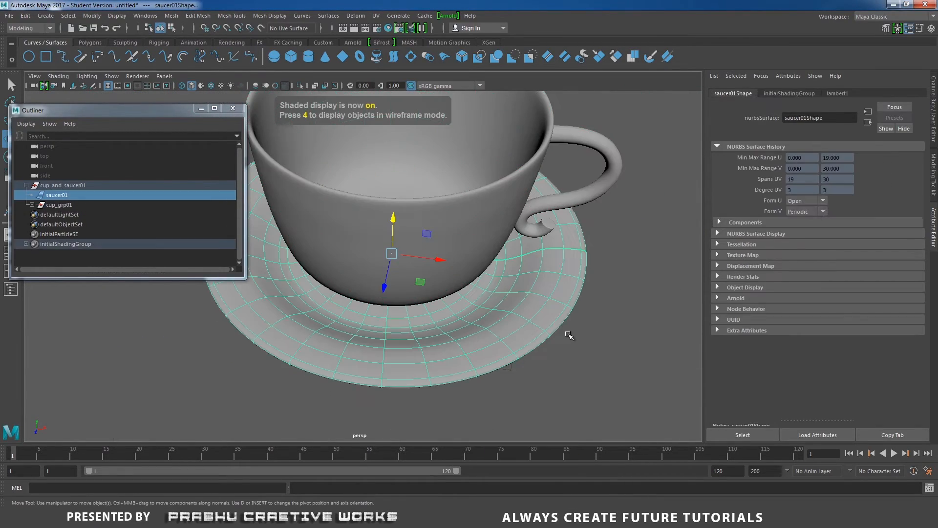
left_click(623, 337)
mouse_move(624, 338)
right_mouse_down("alt")
mouse_move(319, 317)
mouse_move(333, 283)
mouse_move(418, 278)
mouse_move(426, 298)
right_mouse_up("alt")
left_click(200, 110)
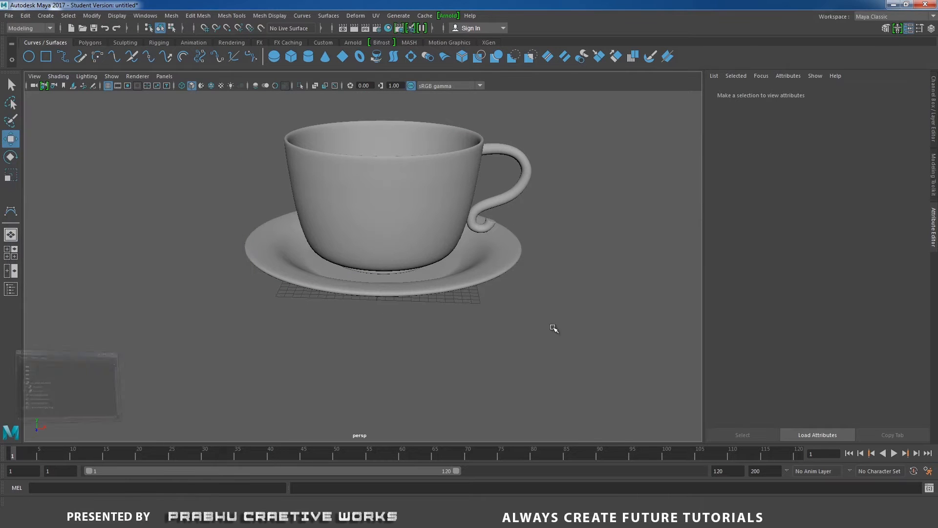
right_click_drag(552, 325, 308, 320, "alt")
left_click_drag(308, 321, 342, 335, "alt")
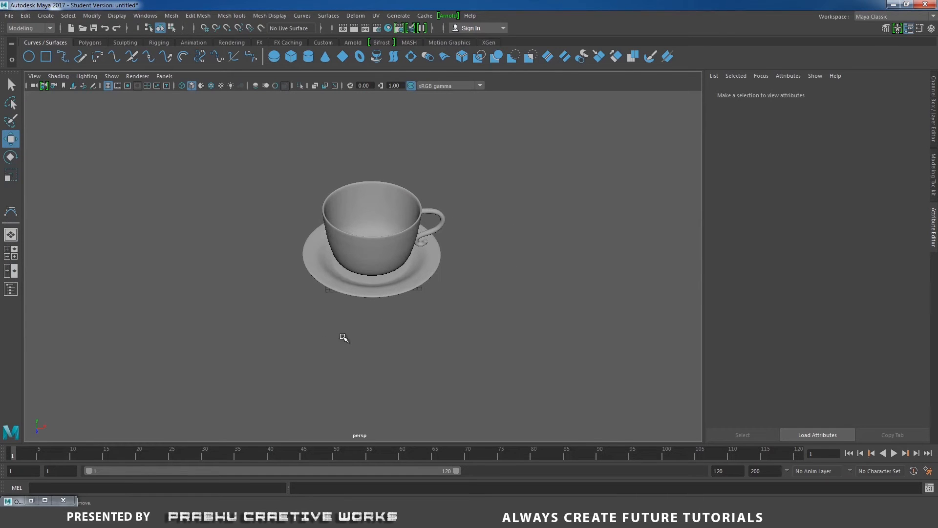
Create a polygon plane beneath the cup and saucer and scale it uniformly to about 115.5
left_click(88, 43)
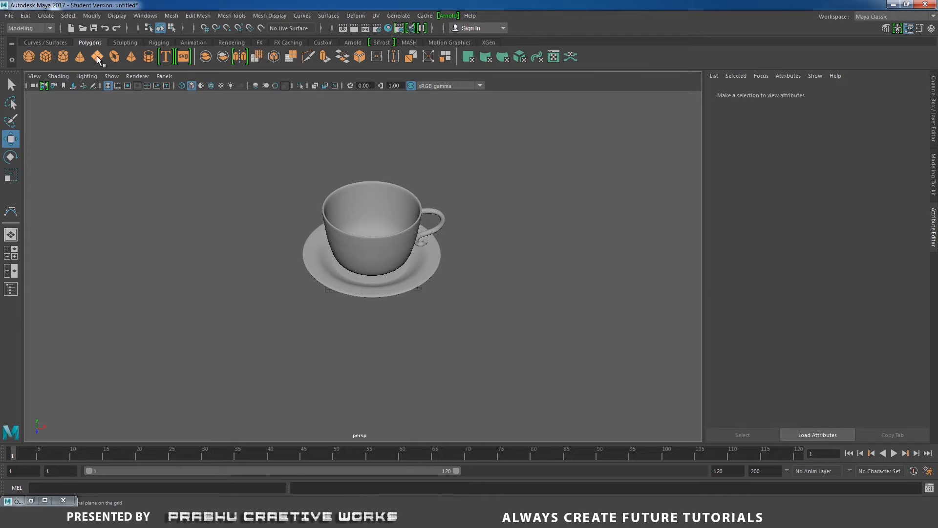
left_click(97, 58)
left_click_drag(215, 193, 254, 199, "alt")
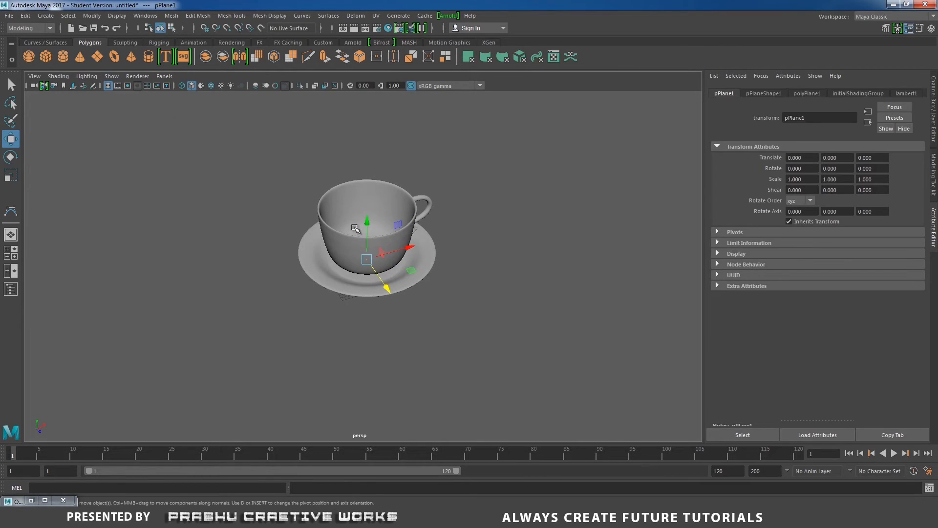
key("r")
left_click_drag(370, 263, 478, 203)
Set the plane's width and height subdivisions to 1
left_click(934, 121)
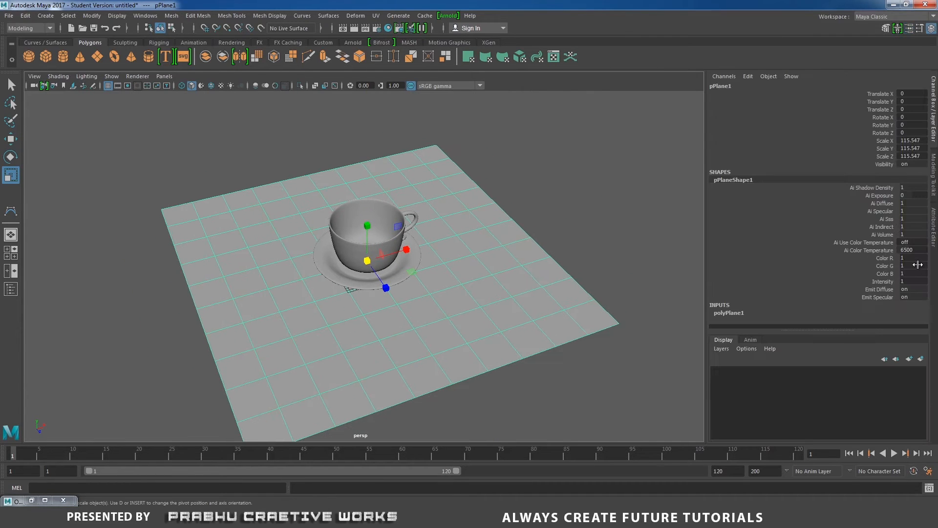
left_click_drag(926, 281, 898, 309)
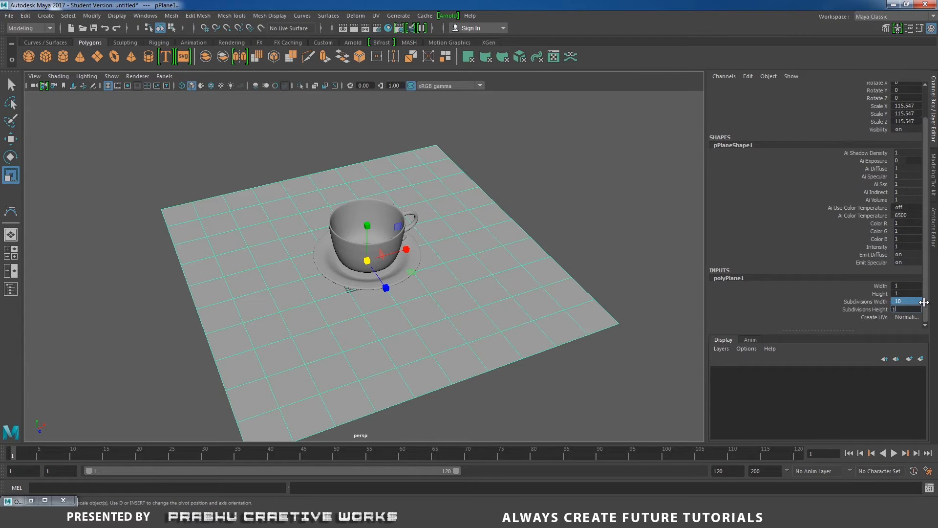
key("Return")
Enlarge the ground plane uniformly to a scale of about 165.6
left_click_drag(367, 260, 455, 211)
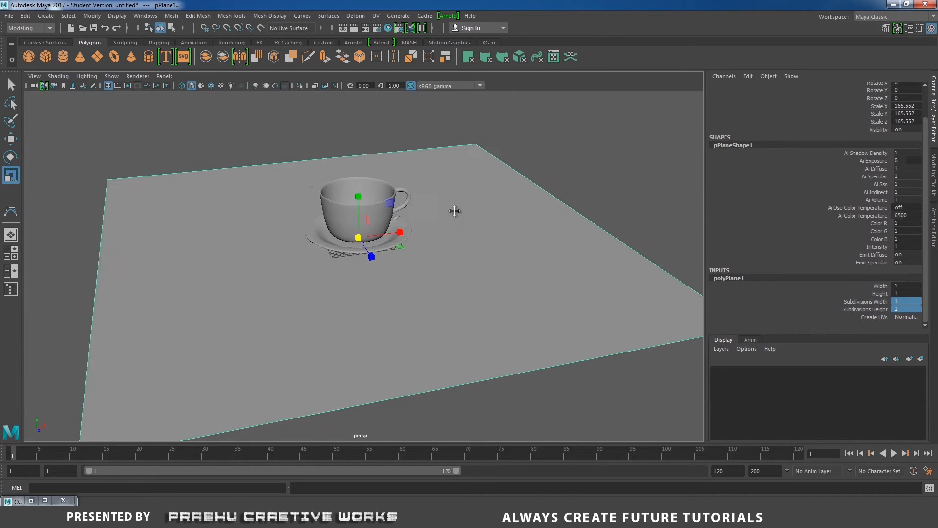
middle_click_drag(454, 210, 455, 207, "alt")
mouse_move(453, 243)
left_mouse_down("alt")
mouse_move(456, 259)
mouse_move(448, 256)
left_mouse_up("alt")
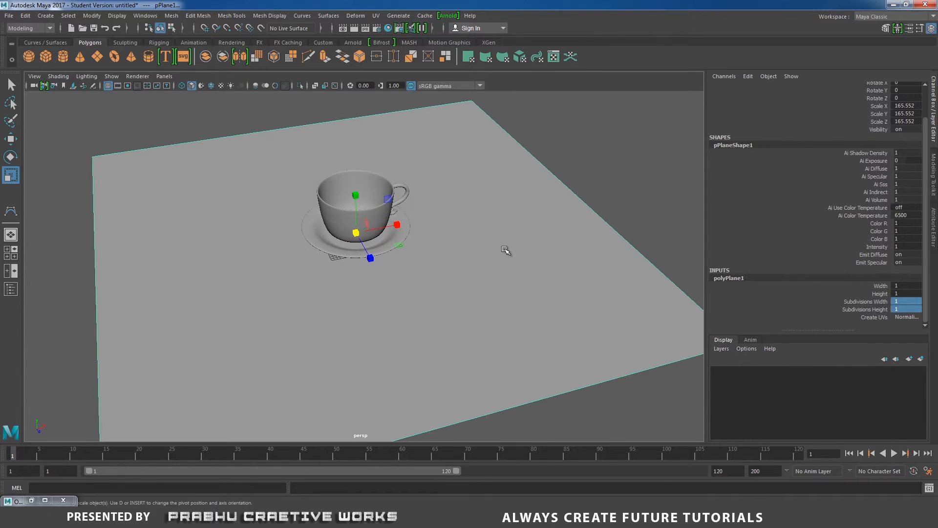
Restore the Outliner and rename the polygon plane beneath the saucer as ground
left_click_drag(505, 250, 392, 272, "alt")
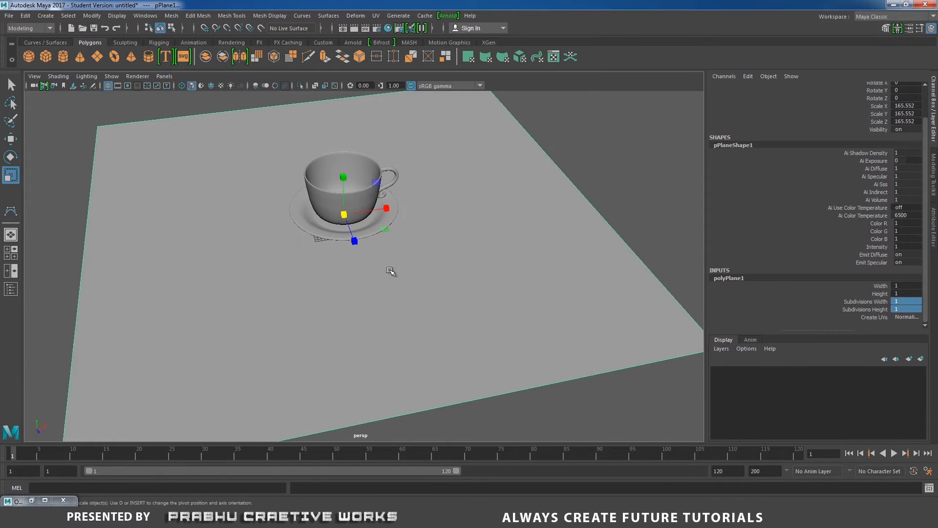
left_click(22, 502)
double_click(58, 215)
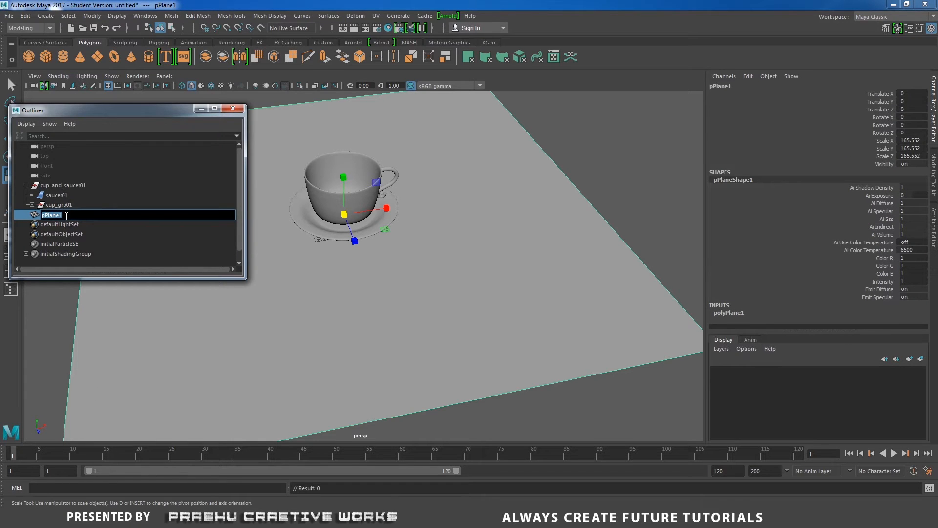
type("ground")
key("Return")
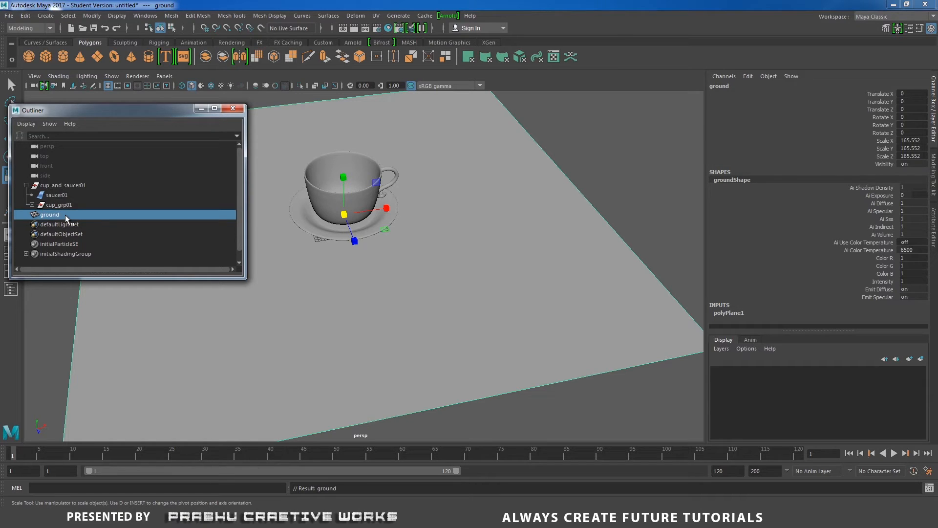
Collapse the cup_and_saucer01 group in the Outliner and extend the ground plane's name to ground01
left_click(26, 185)
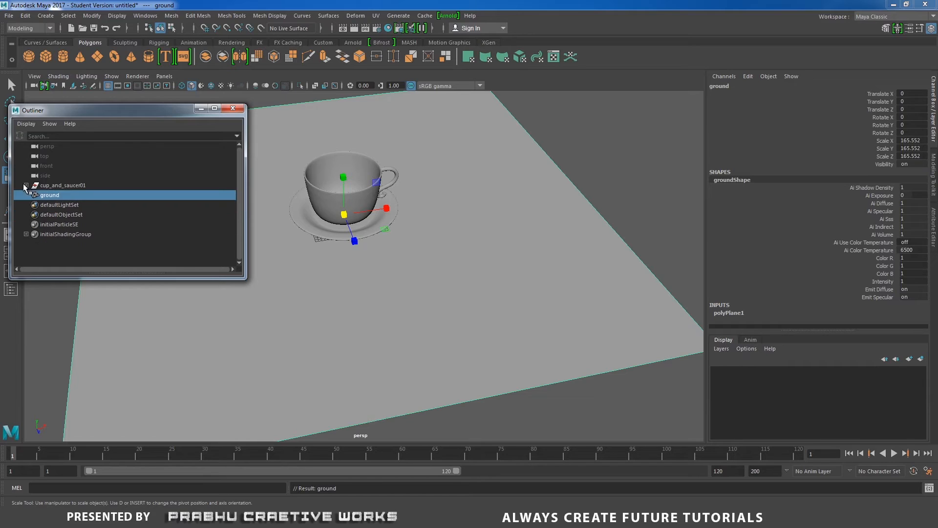
double_click(58, 195)
type("01")
key("Return")
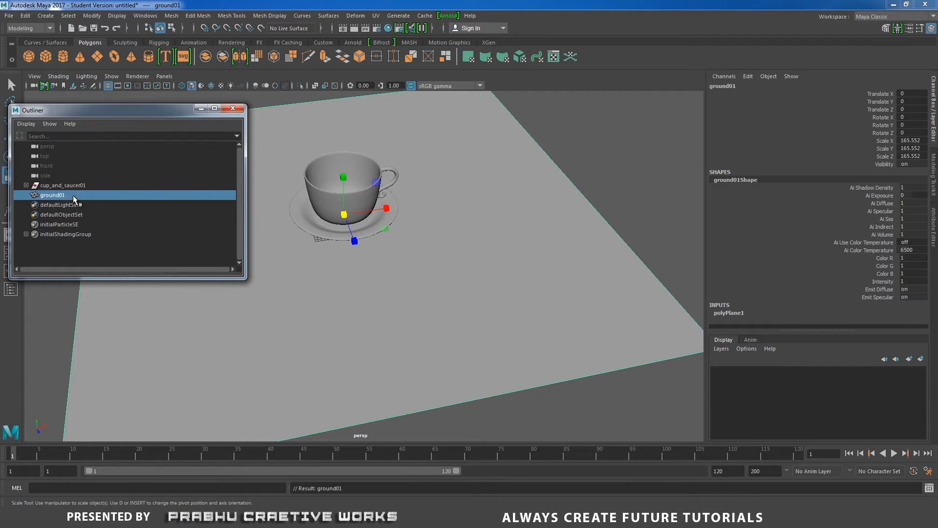
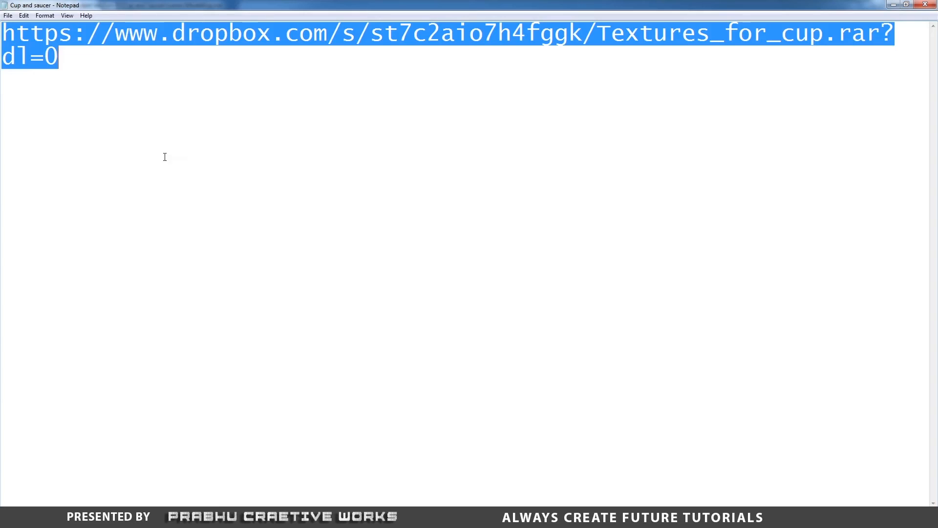
In the Cup and saucer Notepad file, select and copy the whole Dropbox link to Textures_for_cup.rar
left_click_drag(108, 82, 16, 35)
left_click(77, 60)
left_click_drag(76, 60, 4, 32)
right_click(34, 42)
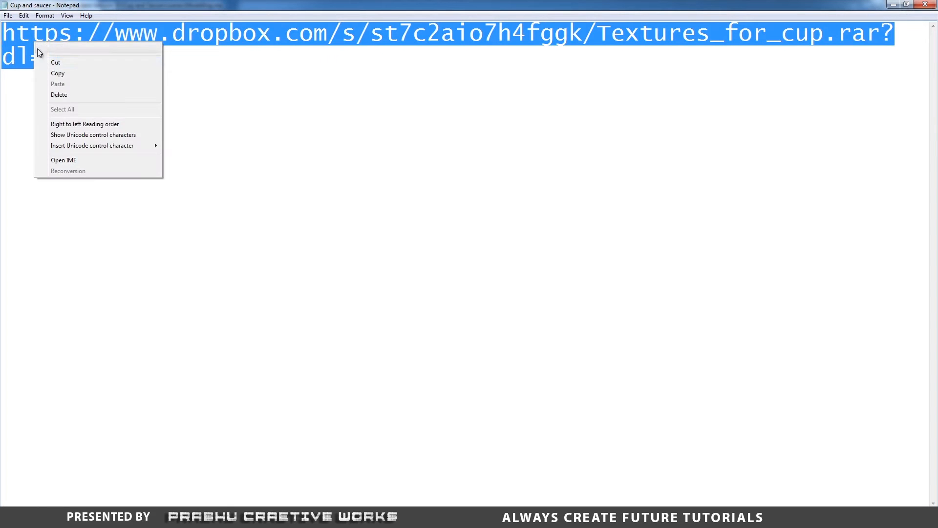
left_click(62, 74)
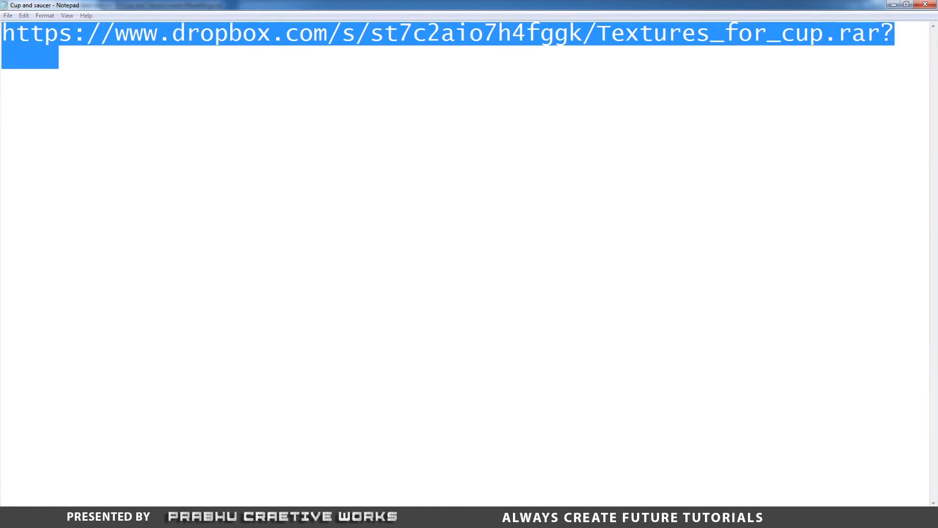
Switch to the web browser, open the copied Dropbox link in a new tab and download Textures_for_cup.rar
key("alt+Tab")
left_click(109, 7)
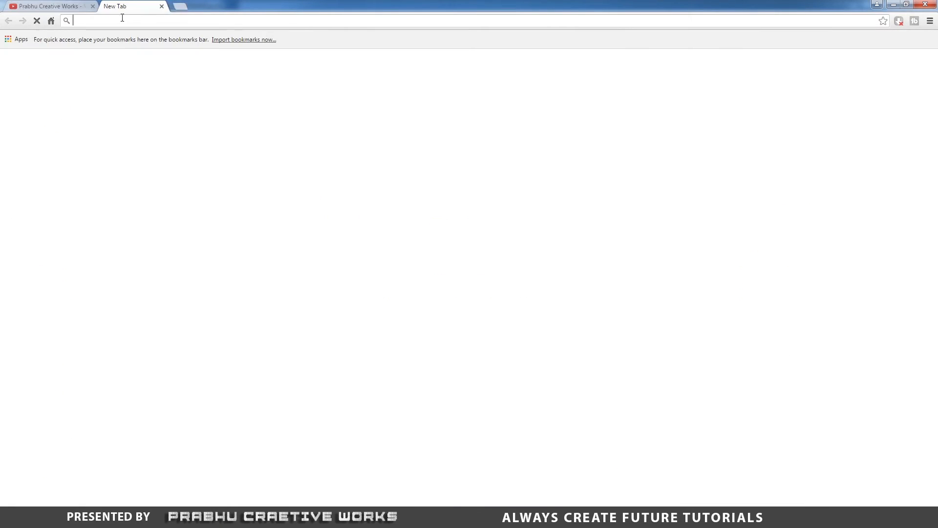
right_click(127, 22)
left_click(173, 79)
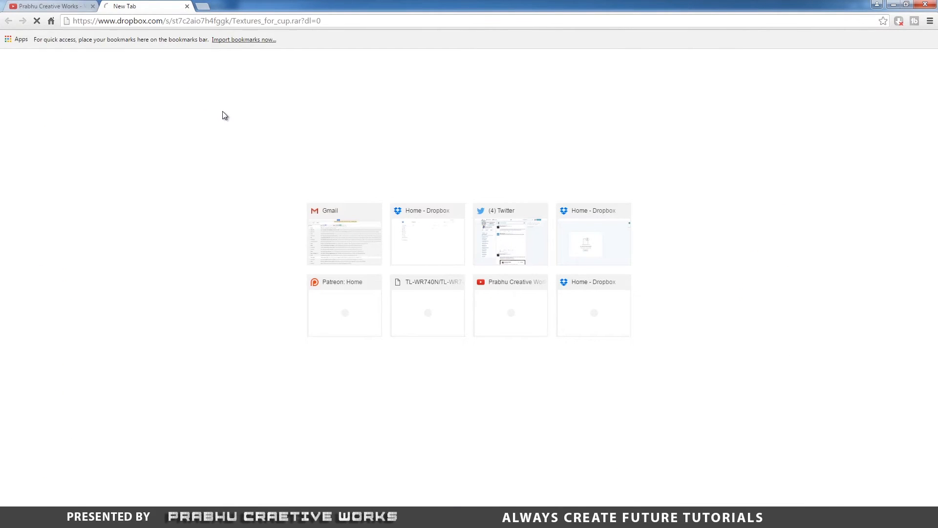
left_click(388, 337)
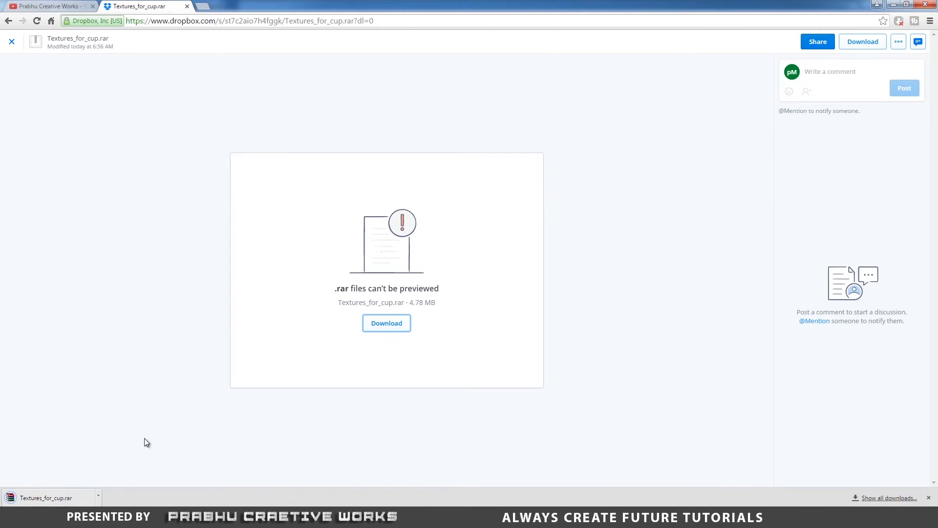
Show the downloaded Textures_for_cup.rar in its folder and extract it into a Textures_for_cup folder
left_click(98, 495)
left_click(131, 467)
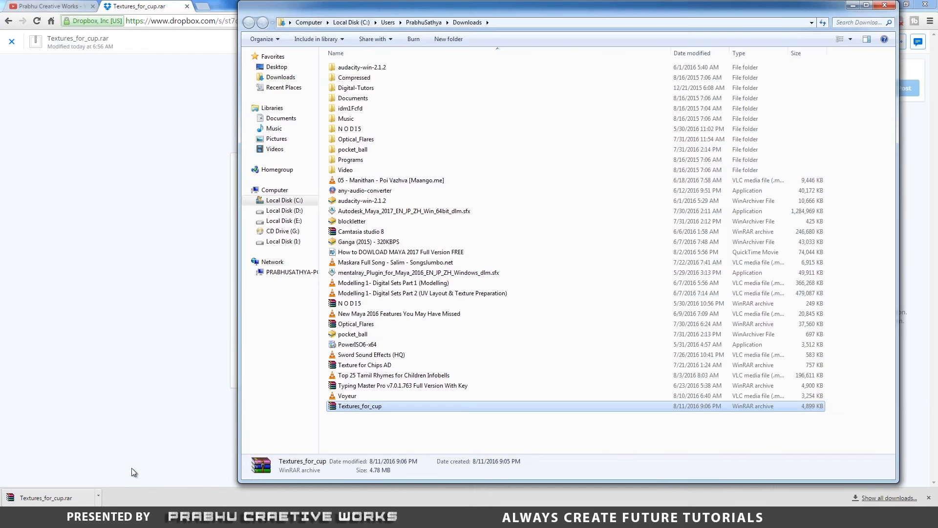
right_click(388, 405)
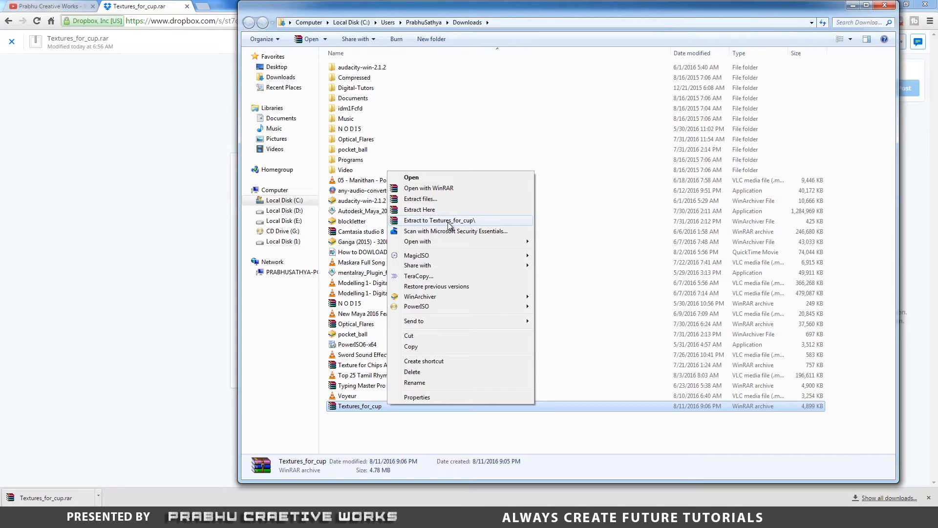
right_click(363, 407)
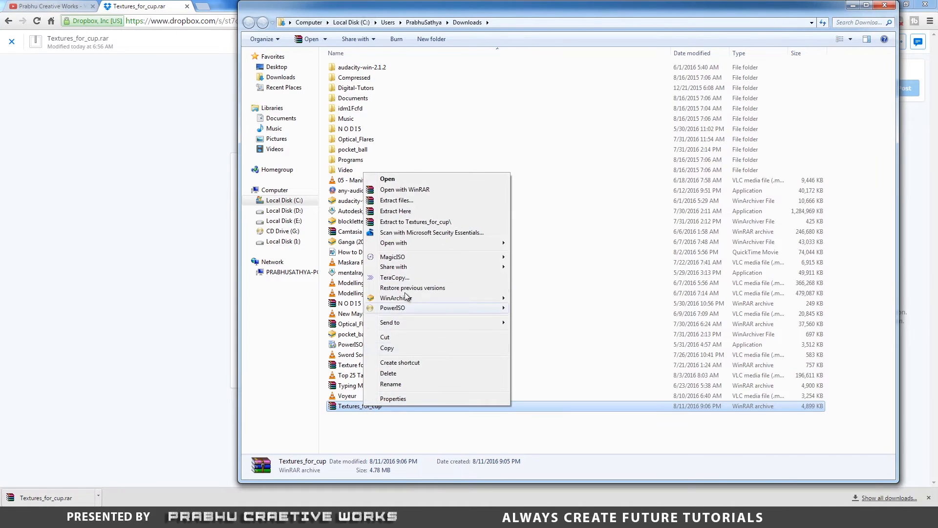
left_click(424, 222)
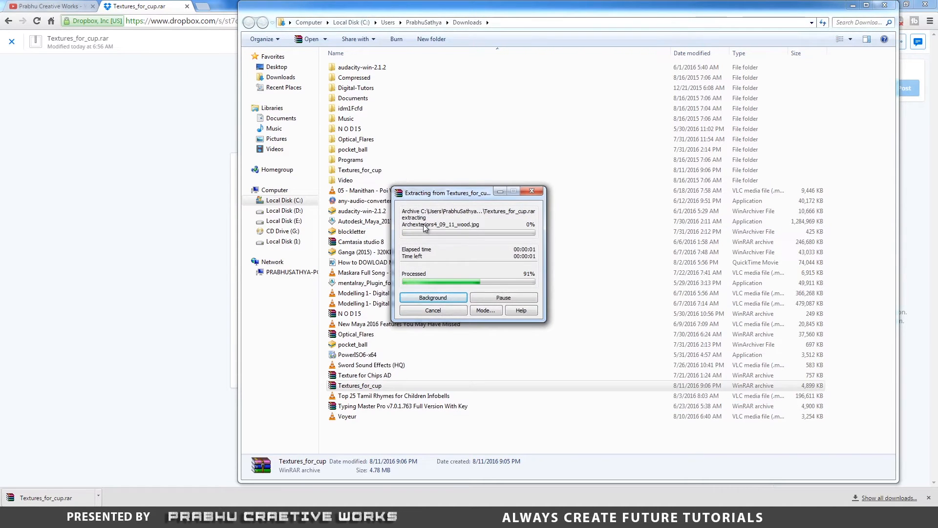
Open the inner extracted Textures_for_cup folder and copy both Archexteriors4_09_11_wood and hdri_map
double_click(359, 171)
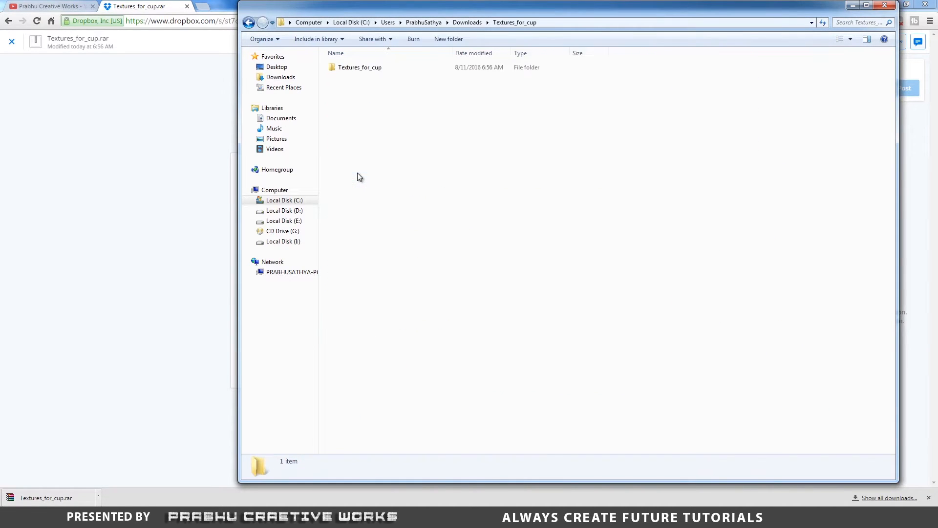
double_click(376, 69)
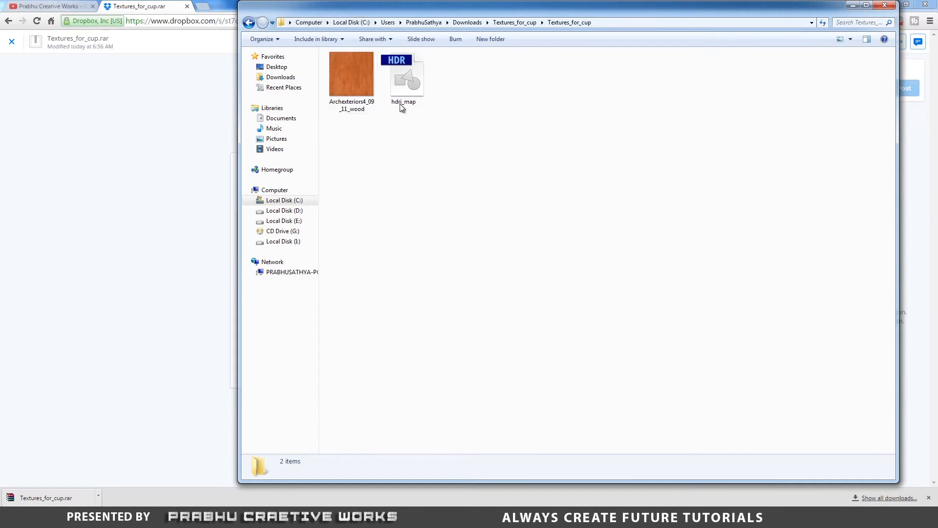
left_click(359, 86)
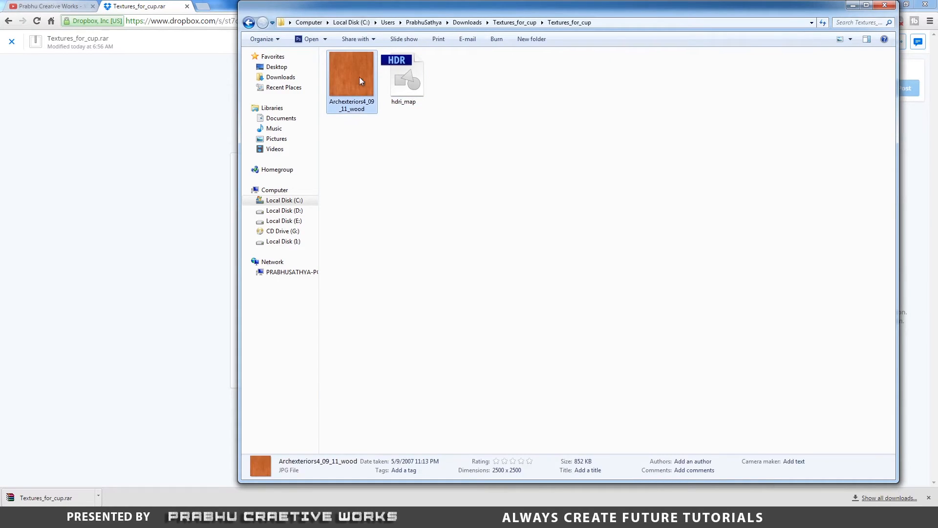
left_click(401, 90)
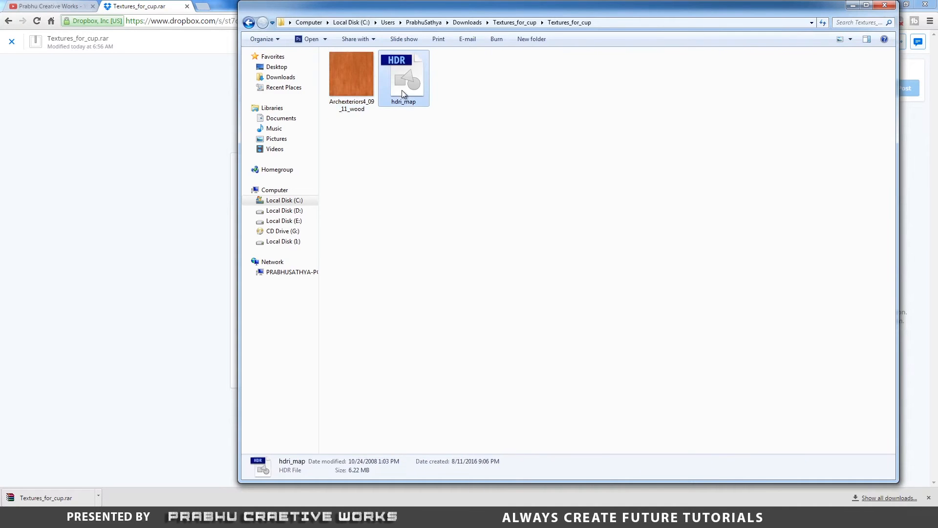
left_click_drag(496, 155, 352, 81)
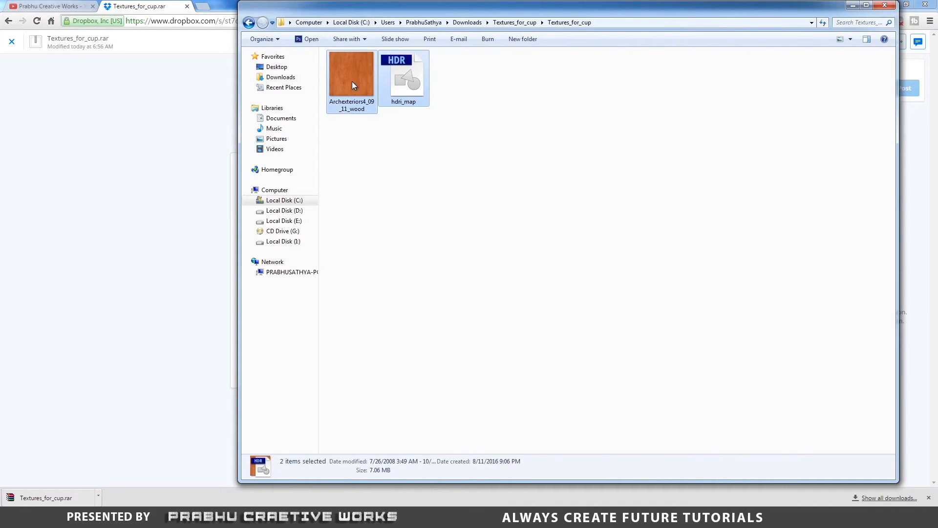
right_click(360, 90)
left_click(384, 320)
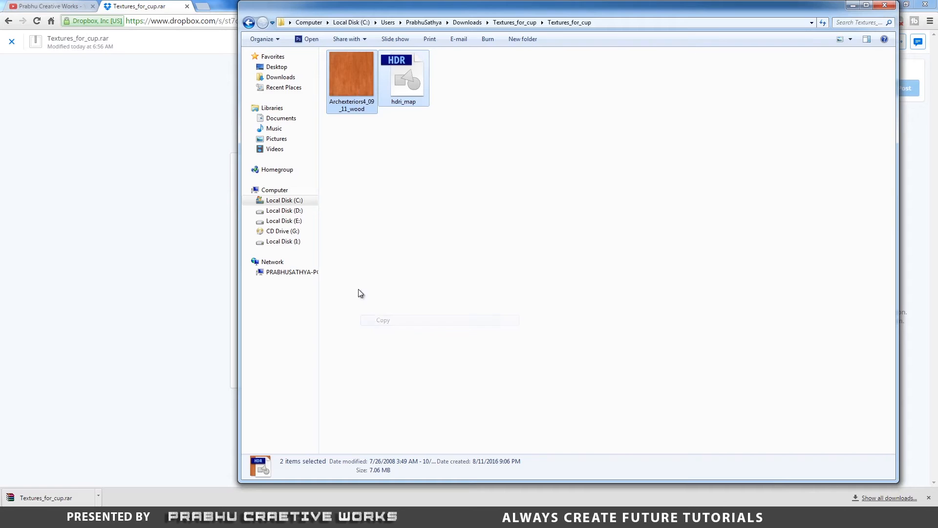
Paste both texture files into D:\Cup and Saucer\sourceimages using Explorer, replace the existing copies, and close the folder window
left_click(293, 211)
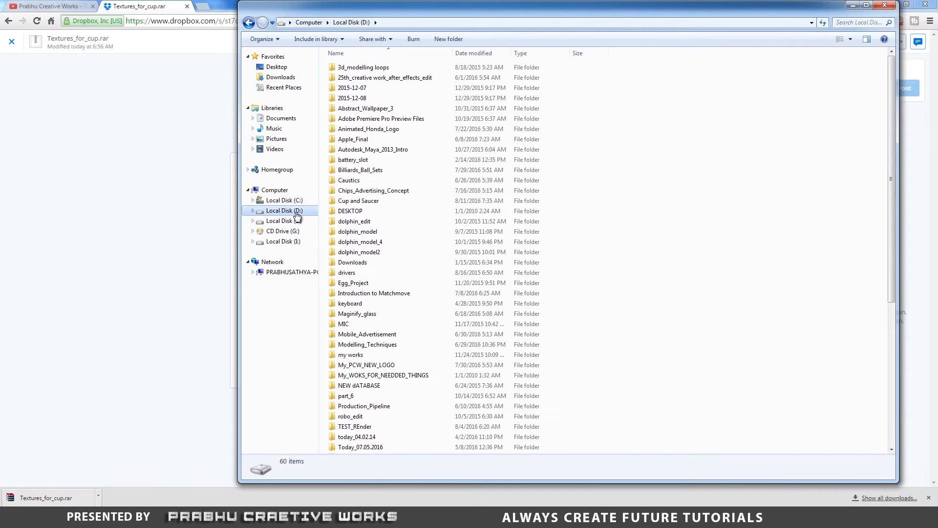
double_click(374, 204)
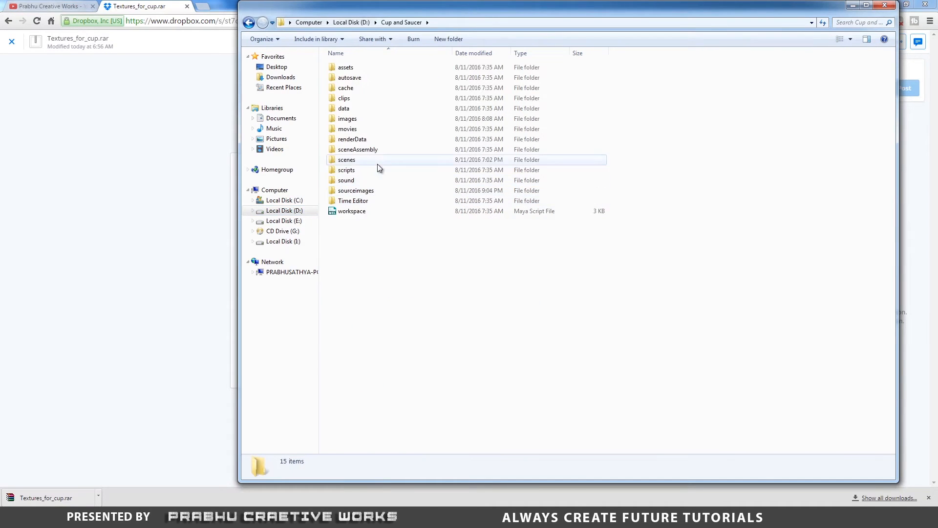
double_click(383, 190)
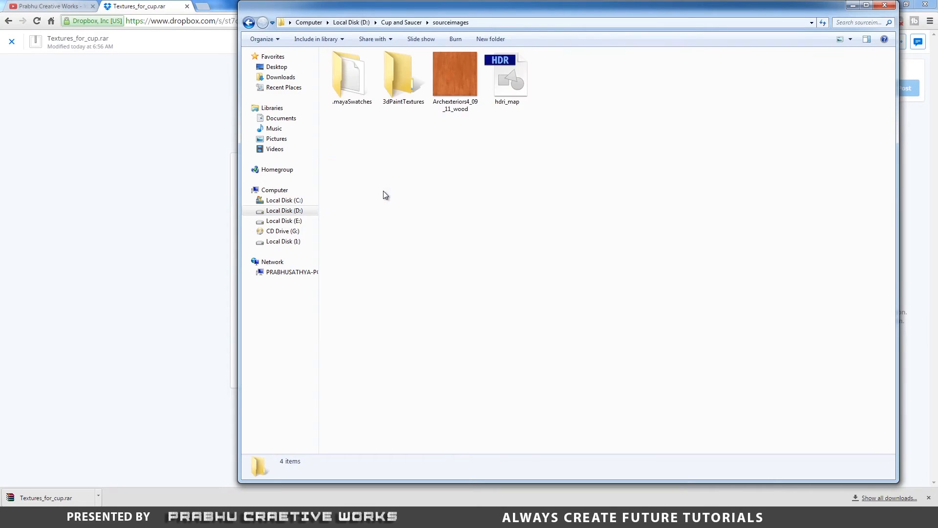
right_click(476, 138)
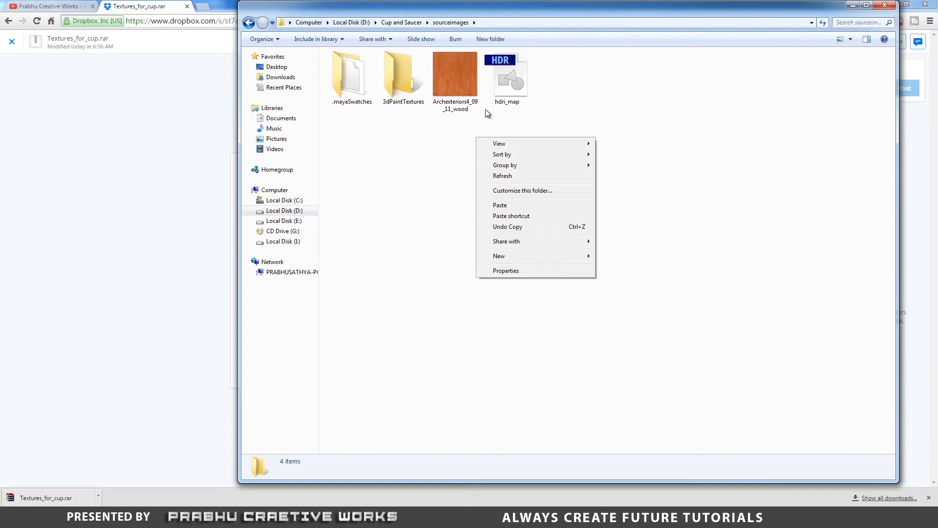
left_click(506, 206)
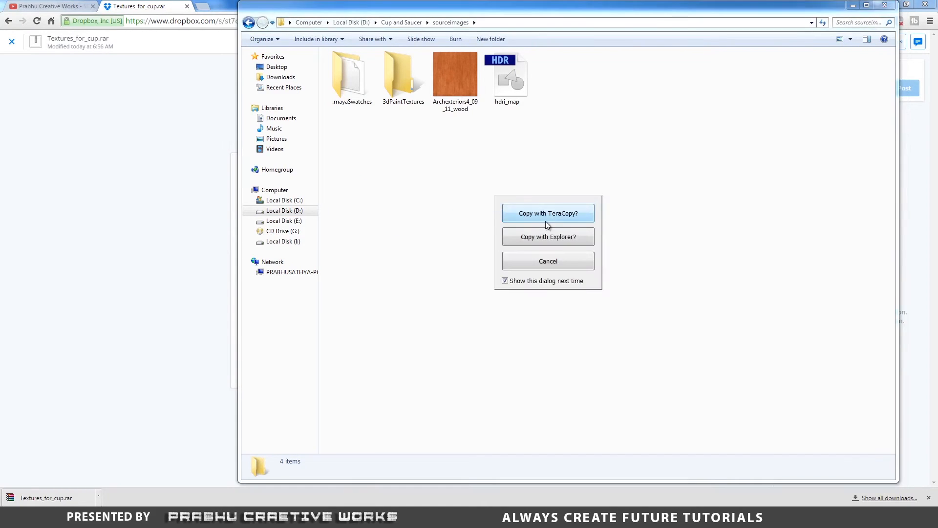
left_click(565, 241)
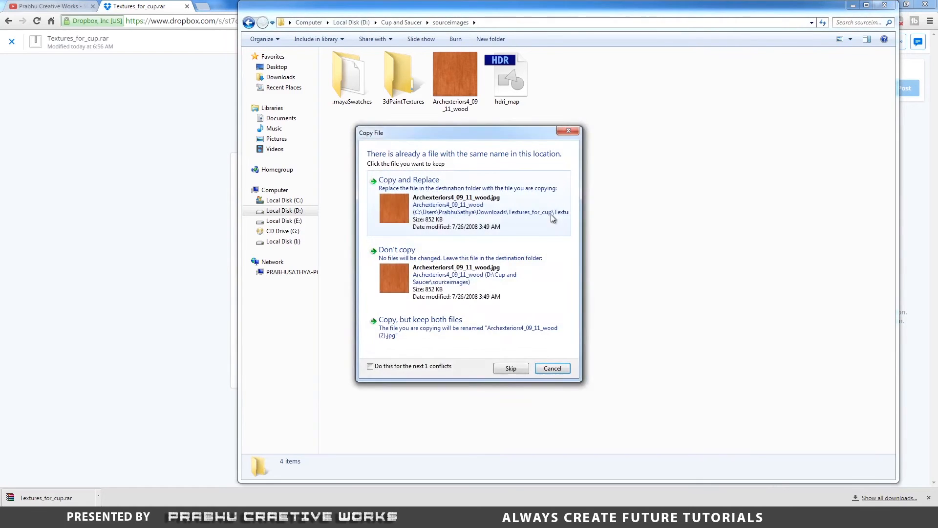
left_click(482, 209)
left_click(490, 204)
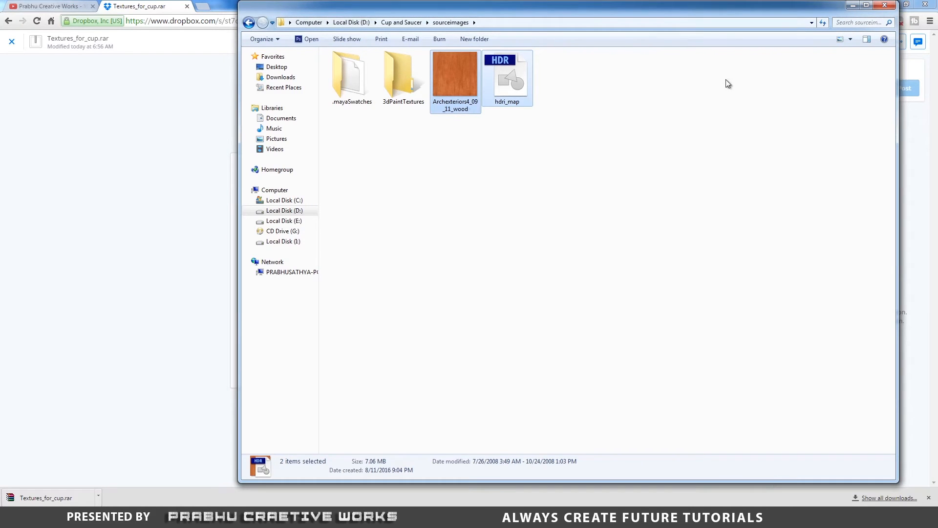
left_click(884, 5)
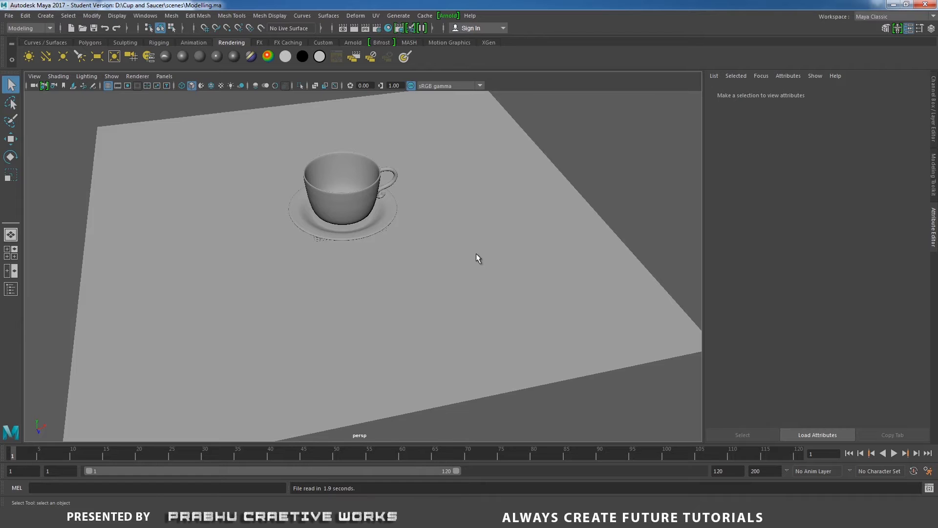
In Maya, switch to the four-view layout, enlarge the upper two views, and create a new camera
key("space")
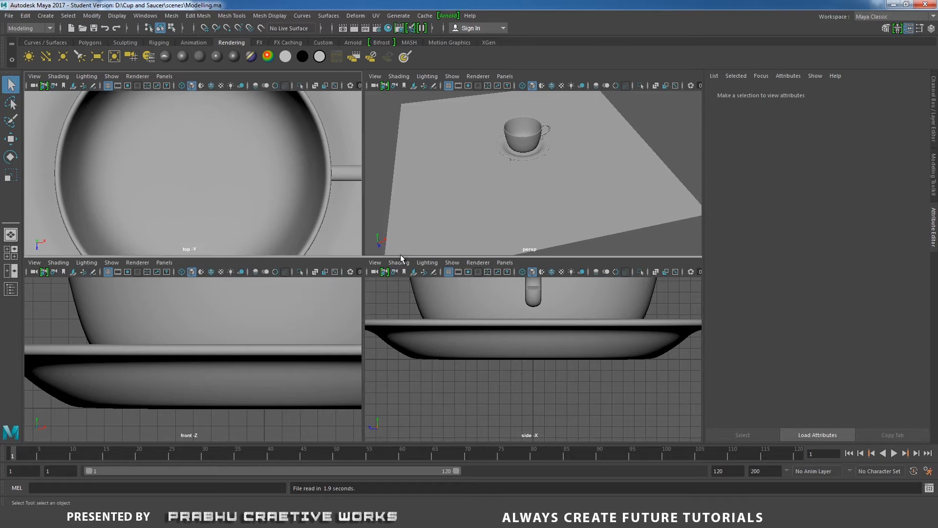
left_click_drag(401, 259, 401, 421)
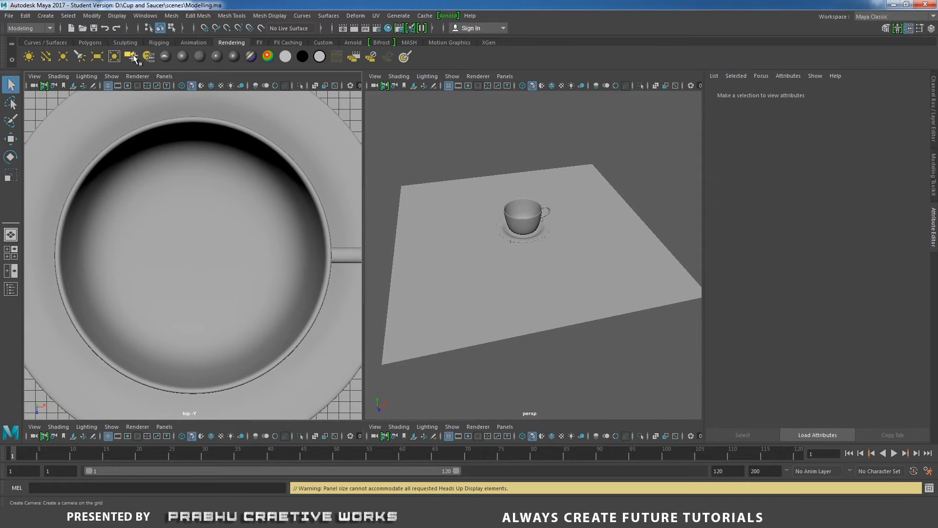
left_click(133, 56)
left_click_drag(524, 272, 517, 207, "alt")
right_click_drag(517, 212, 659, 323, "alt")
left_click_drag(660, 322, 530, 308, "alt")
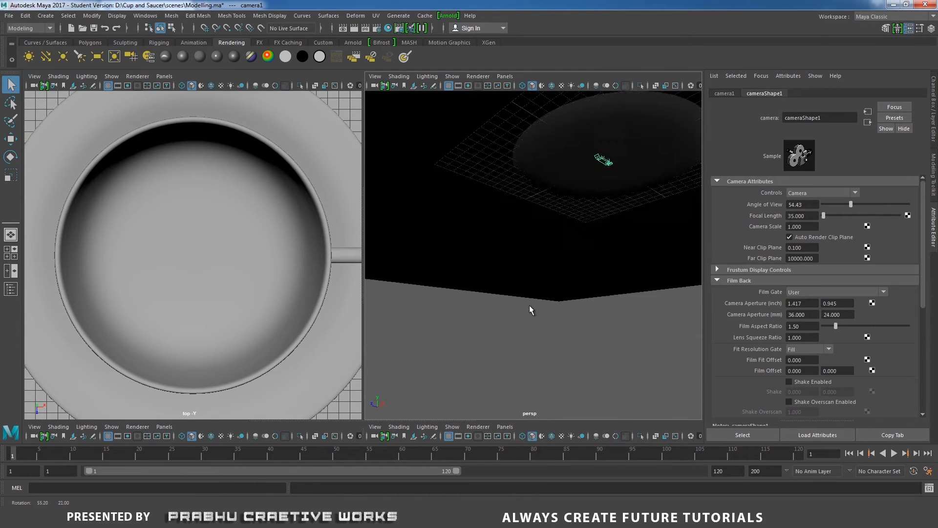
left_click_drag(567, 191, 553, 213, "alt")
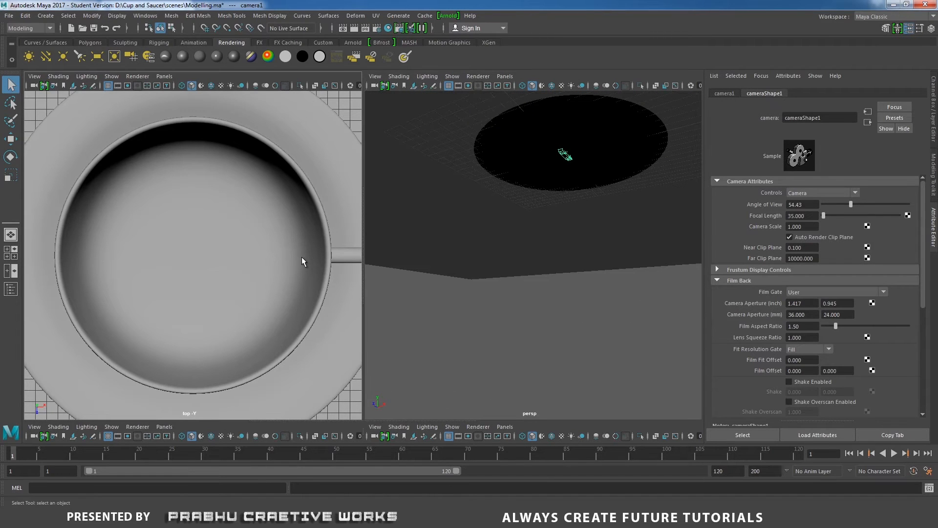
Make the top view look through camera1 and frame the cup and saucer from above at an angle
left_click(164, 76)
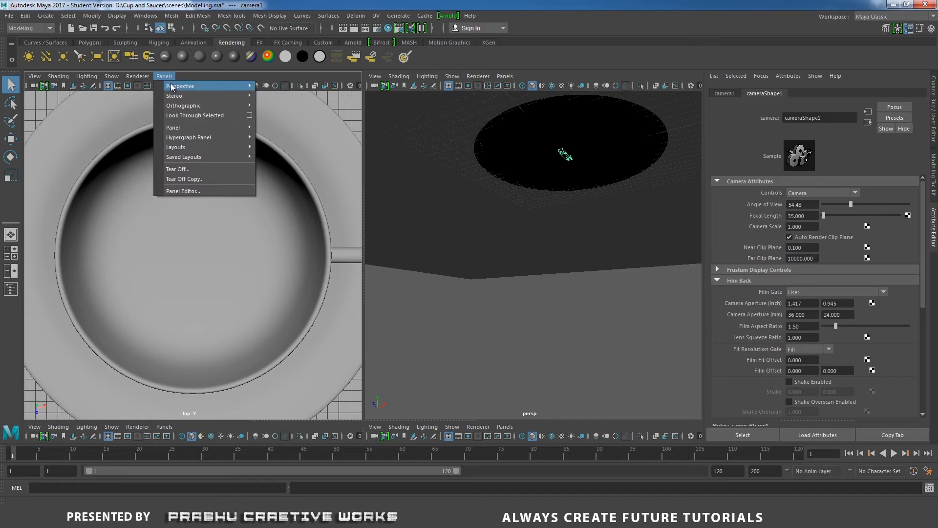
left_click(276, 87)
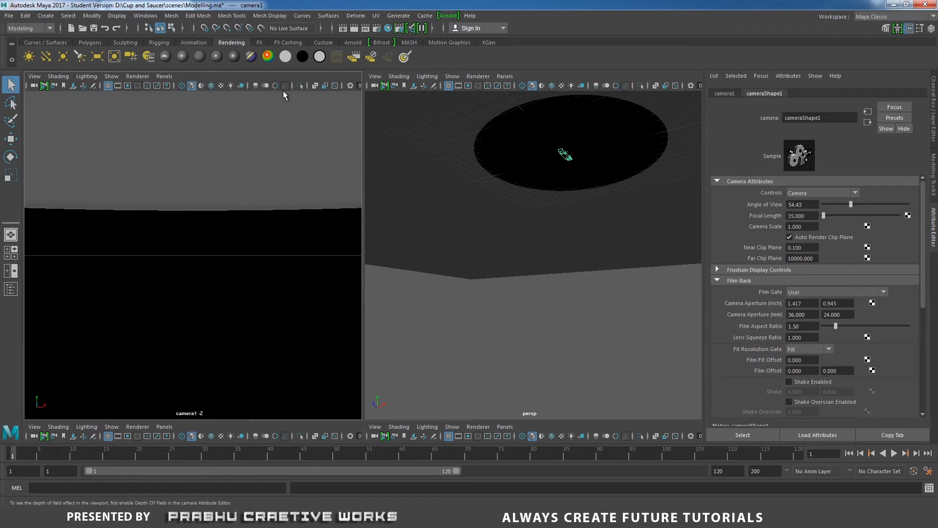
left_click_drag(356, 265, 145, 253, "alt")
right_click_drag(145, 249, 43, 185, "alt")
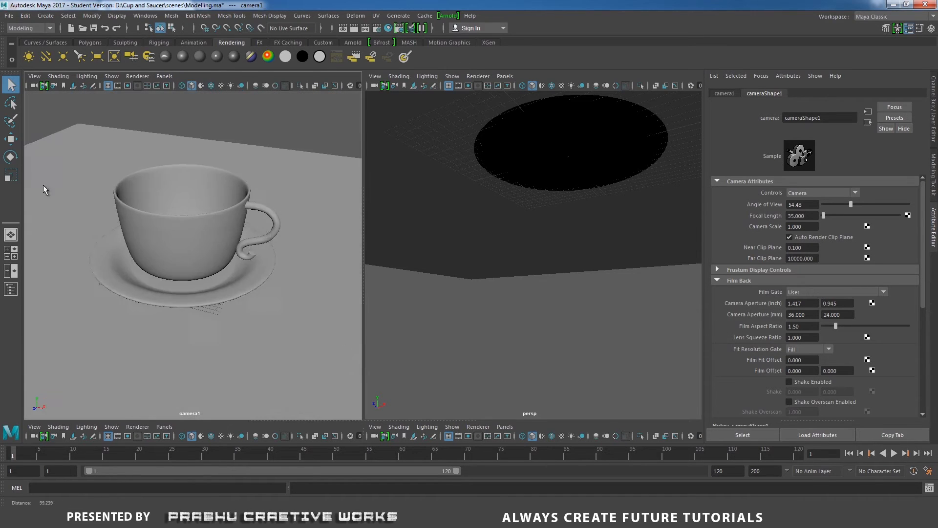
left_click_drag(206, 220, 258, 234, "alt")
middle_click_drag(258, 235, 265, 208, "alt")
left_click_drag(266, 208, 253, 231, "alt")
right_click_drag(254, 230, 271, 241, "alt")
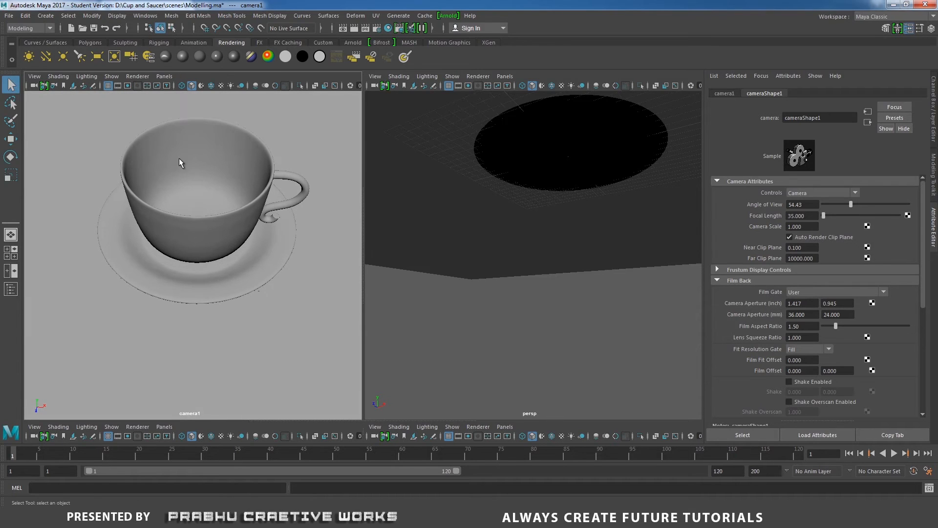
Set camera1's fit to Overscan, display its resolution gate, and move the camera slightly closer to the cup
left_click(34, 76)
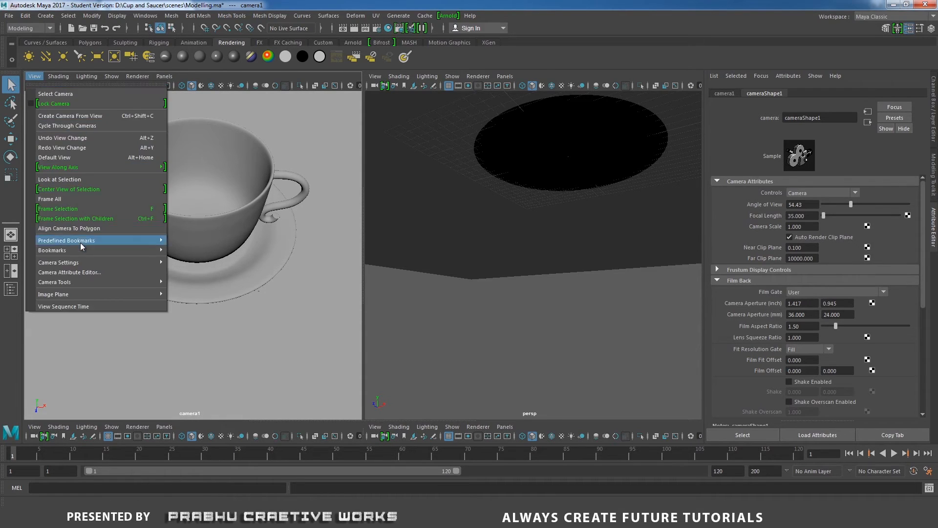
mouse_move(85, 259)
left_click(218, 430)
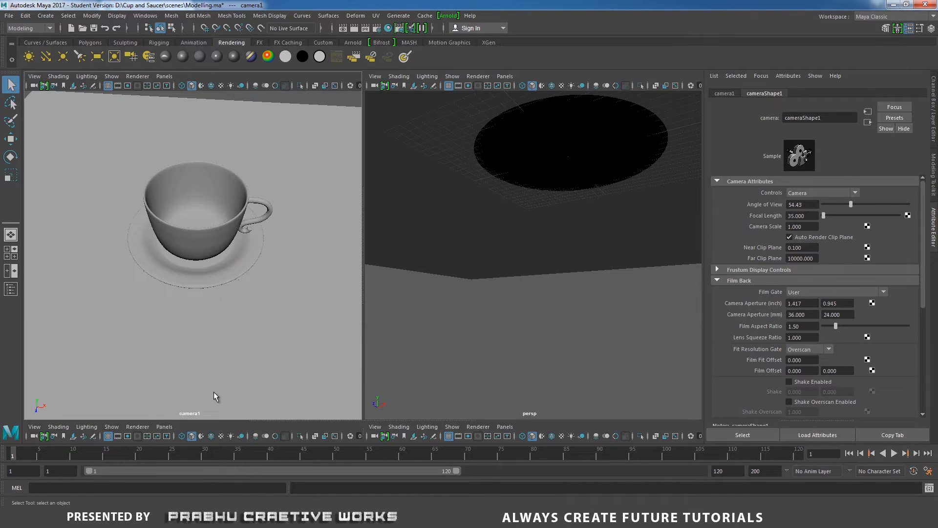
left_click(34, 76)
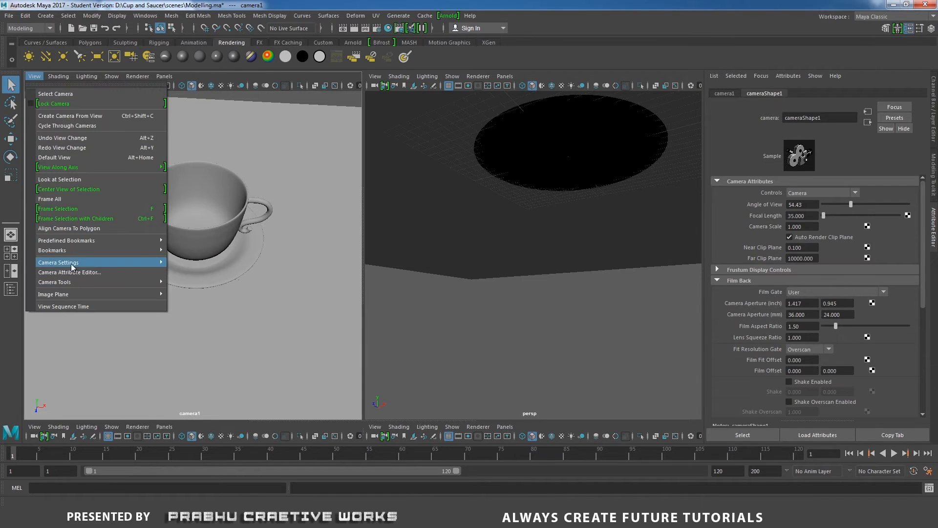
mouse_move(73, 263)
left_click(202, 322)
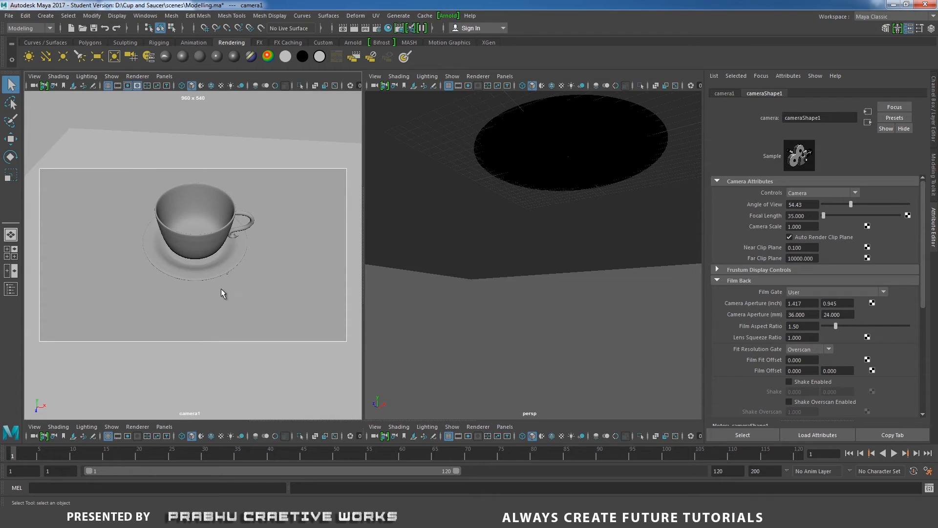
scroll(251, 225, "up", 2)
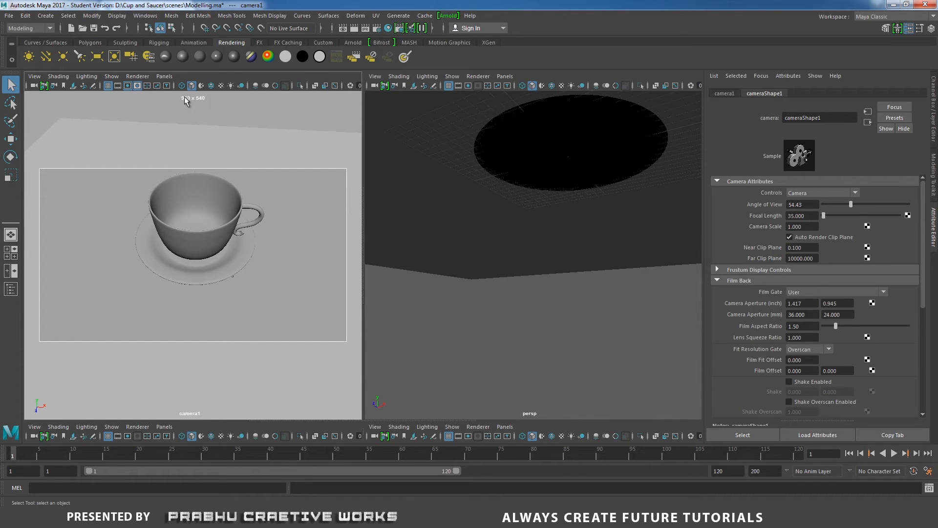
Set the image size preset to 640x480 in the common render settings
left_click(375, 29)
left_click_drag(271, 100, 546, 92)
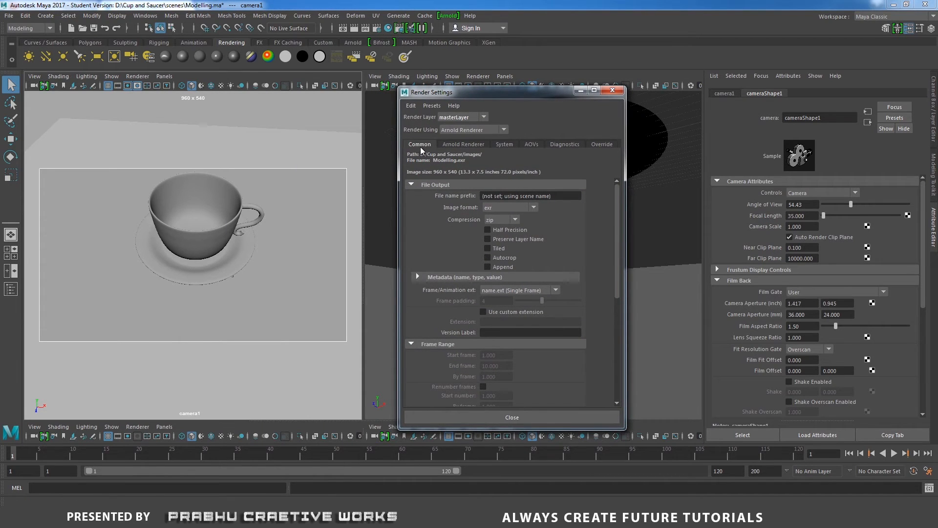
left_click_drag(617, 244, 630, 357)
left_click(527, 254)
left_click(527, 254)
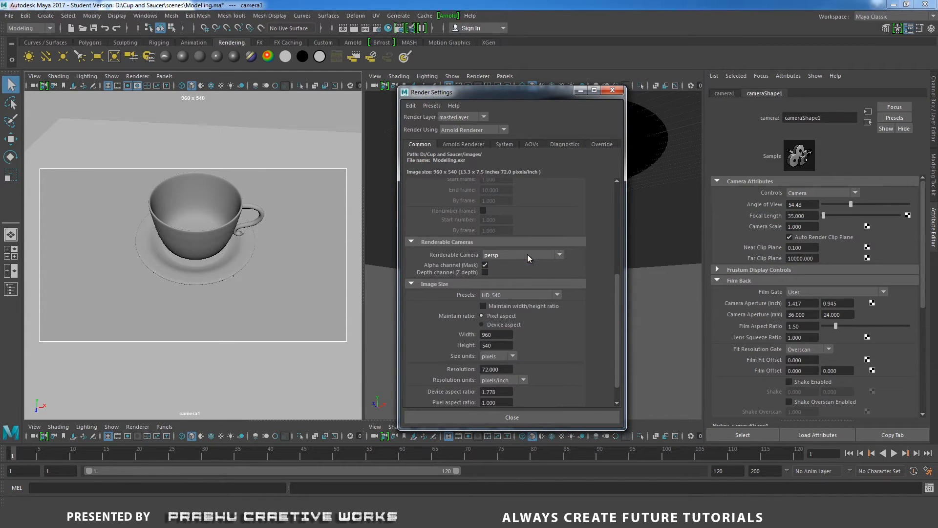
left_click(515, 294)
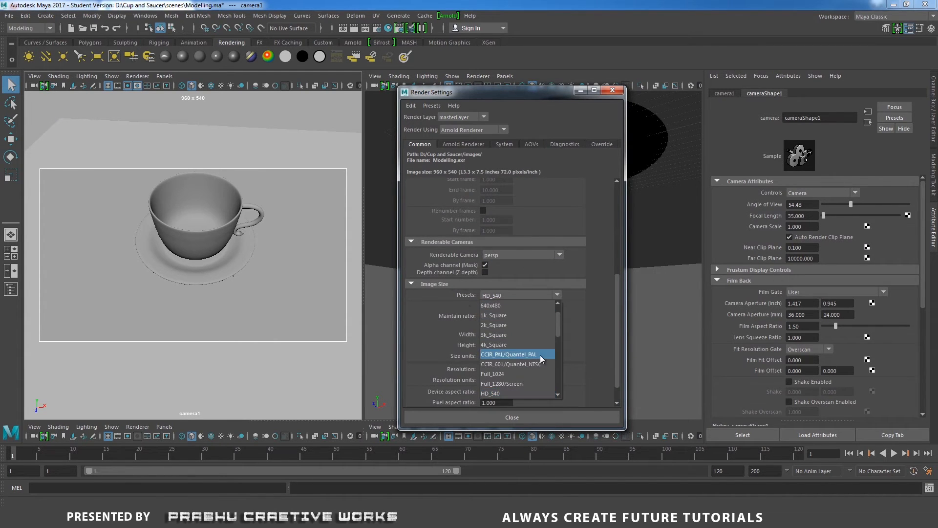
left_click_drag(559, 331, 557, 316)
left_click(502, 324)
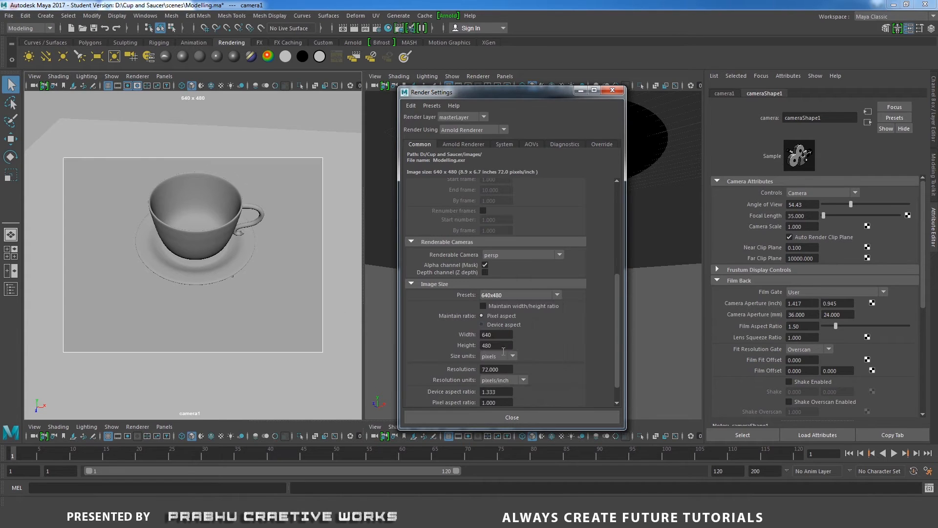
Close the render settings, then move camera1 closer and adjust its angle so the cup and saucer fill more of the resolution gate
left_click(517, 419)
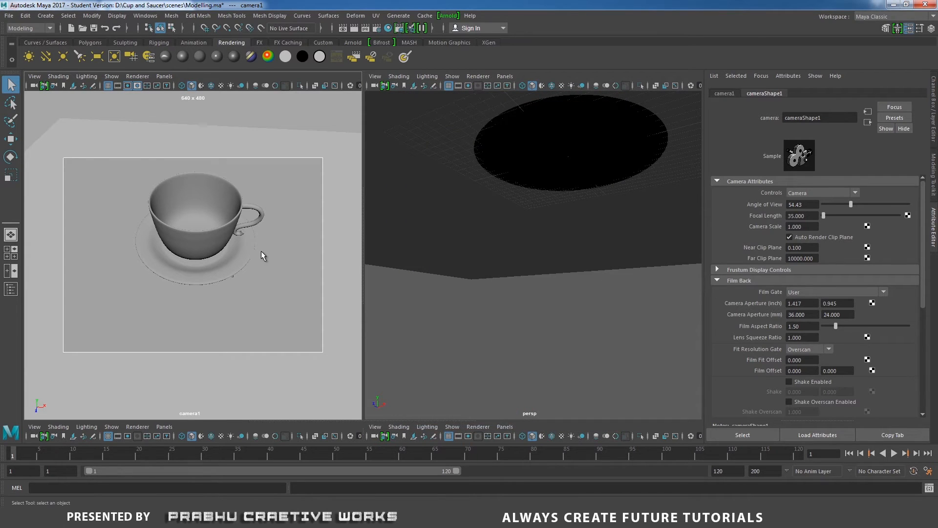
right_click_drag(257, 247, 285, 259, "alt")
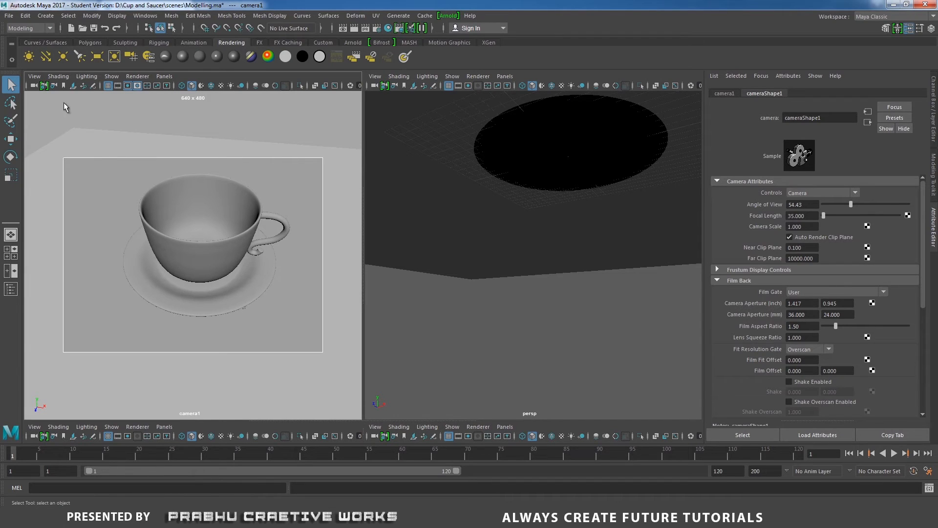
left_click_drag(169, 229, 186, 222, "alt")
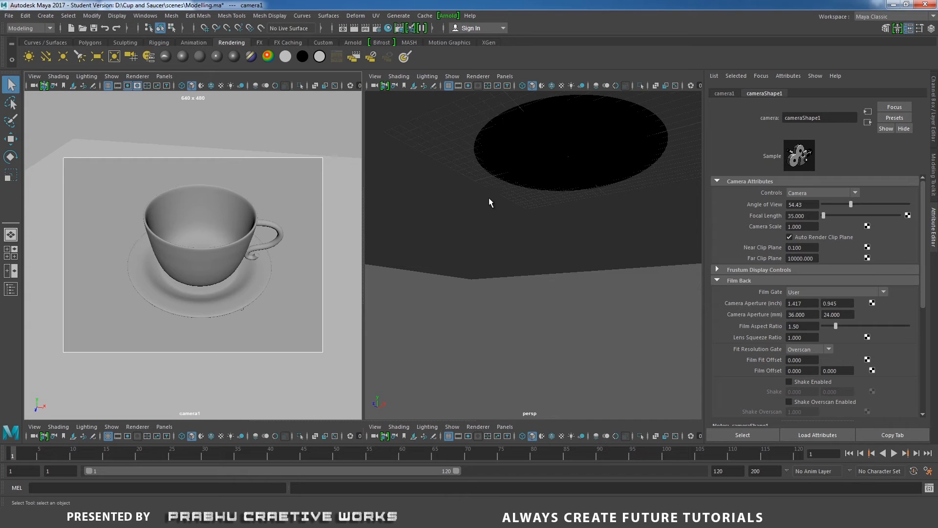
Select the cup, saucer and handle together and assign them a new Arnold aiStandard material
left_click_drag(411, 266, 567, 216, "alt")
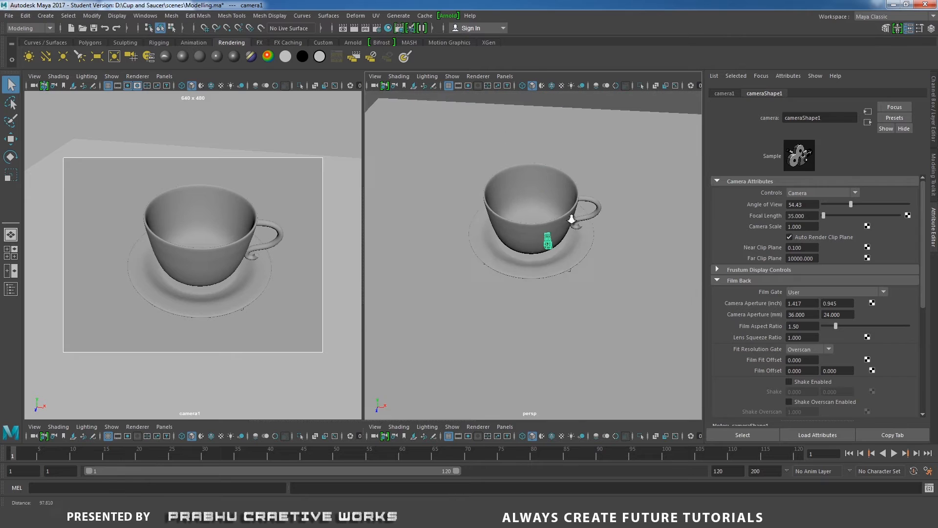
mouse_move(567, 216)
right_mouse_down("alt")
mouse_move(479, 165)
mouse_move(558, 213)
right_mouse_up("alt")
middle_click_drag(558, 213, 553, 239, "alt")
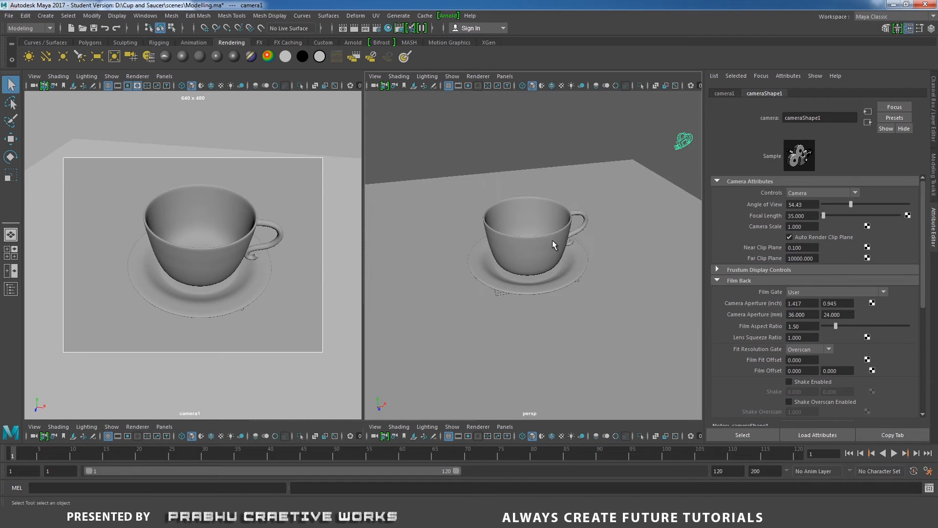
left_click_drag(536, 211, 553, 224, "alt")
right_click_drag(552, 224, 630, 276, "alt")
mouse_move(554, 243)
left_mouse_down("alt")
mouse_move(564, 243)
mouse_move(557, 230)
left_mouse_up("alt")
left_click(528, 168)
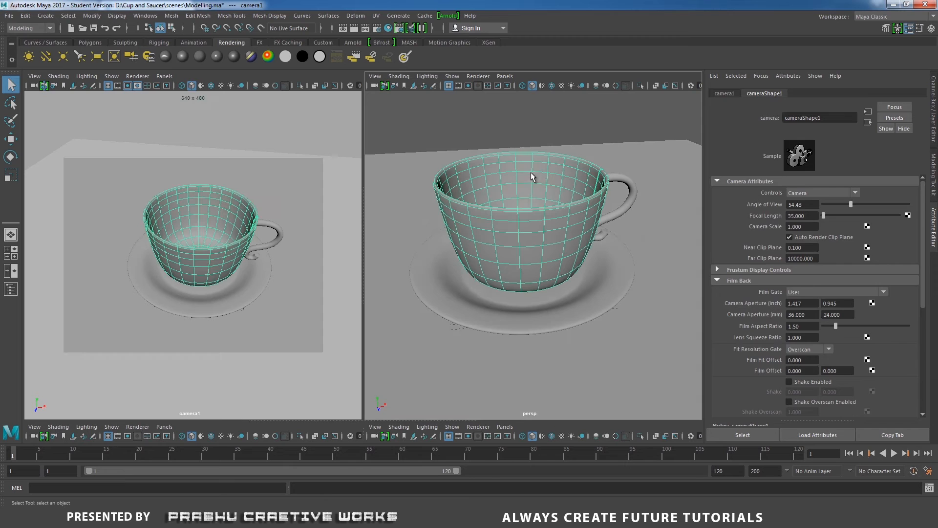
left_click(609, 289)
left_click(626, 187)
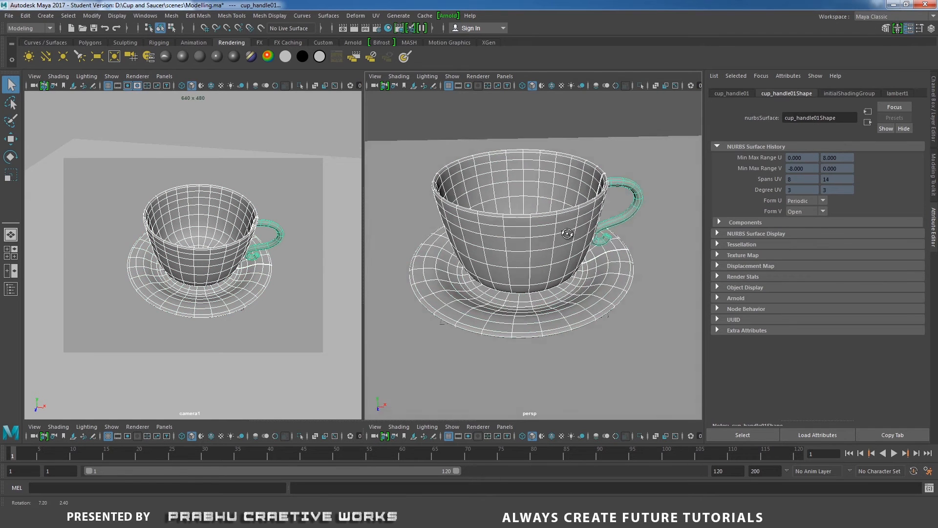
left_click_drag(626, 187, 577, 220, "alt")
right_click(577, 219)
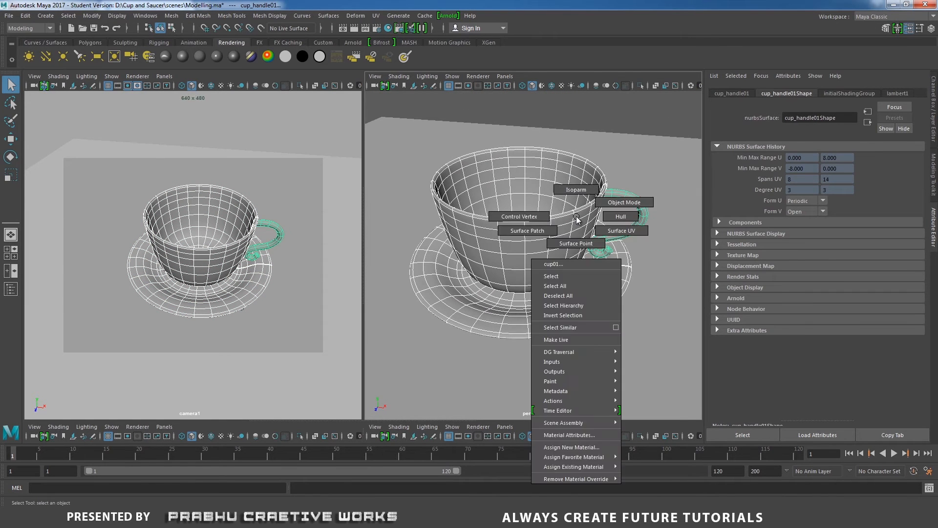
left_click(571, 447)
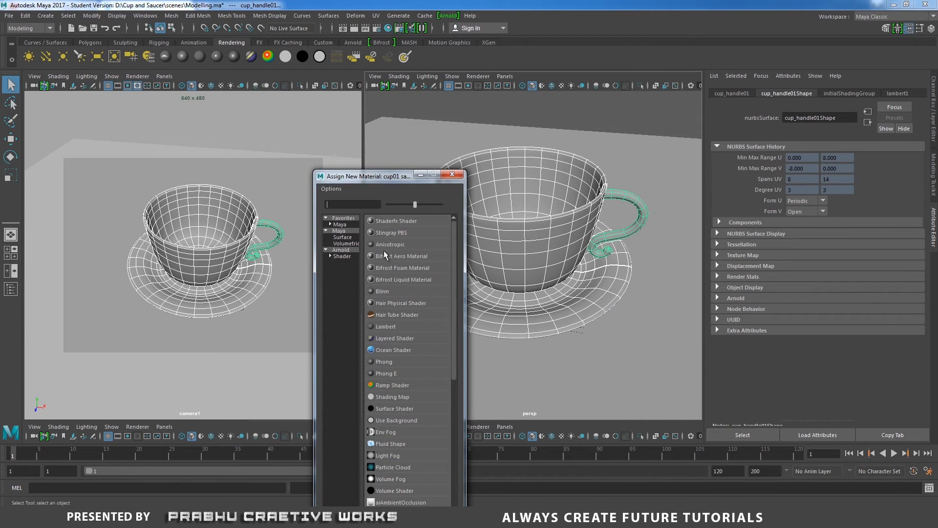
left_click(341, 249)
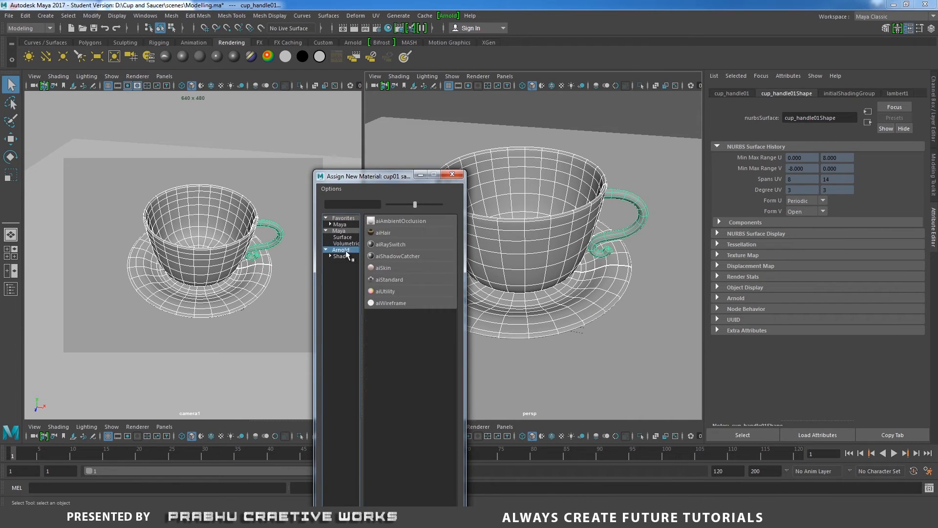
left_click(390, 280)
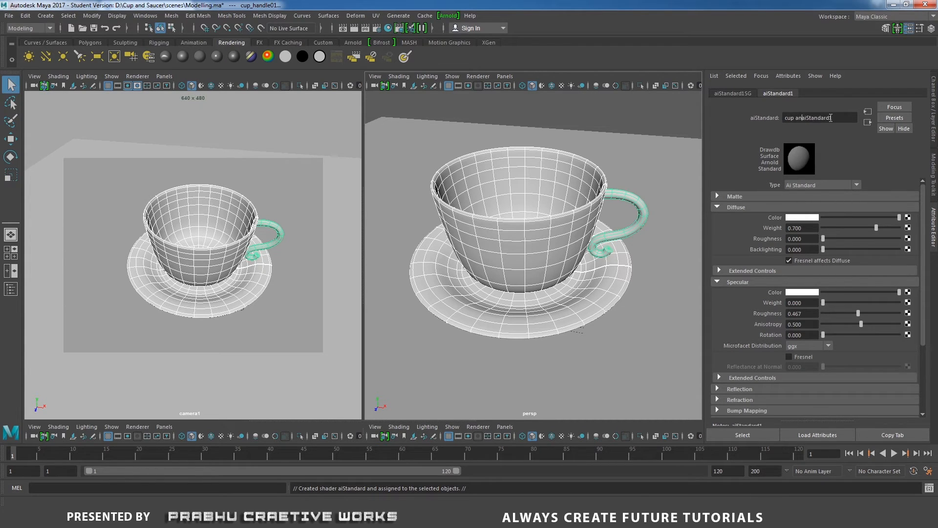
Name the new material cup_and_saucer_aiStandard1 and set its diffuse color to a light golden yellow, about H 39.67, S 0.69, V 1.0
type("d saucer")
key("Return")
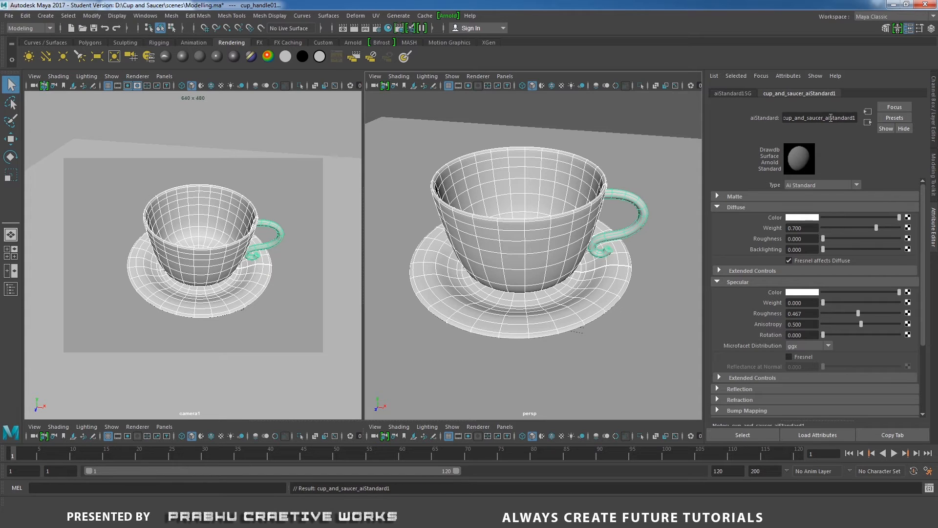
left_click(798, 217)
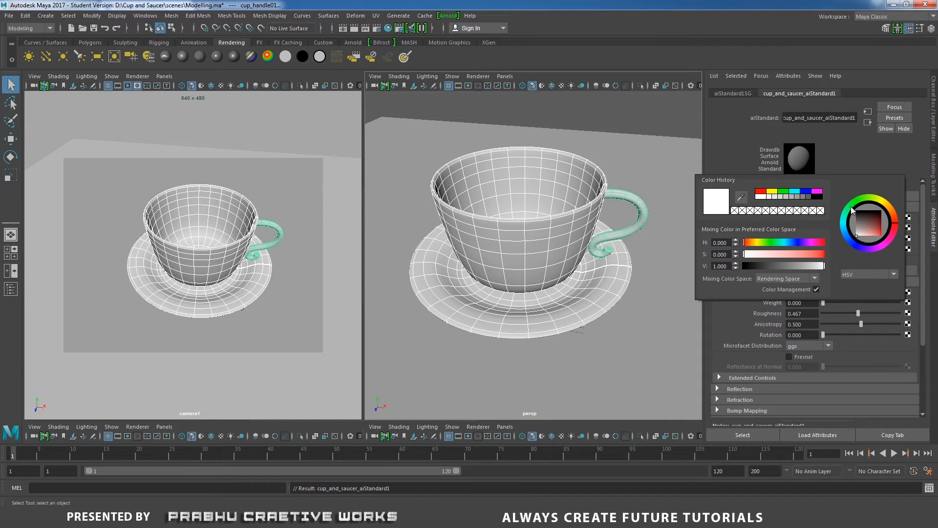
left_click_drag(892, 218, 890, 207)
left_click(874, 223)
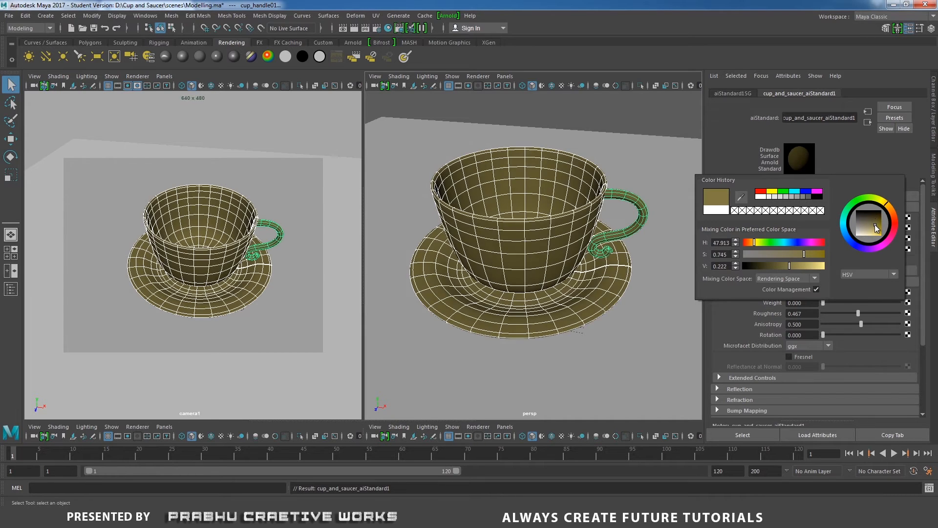
left_click(890, 211)
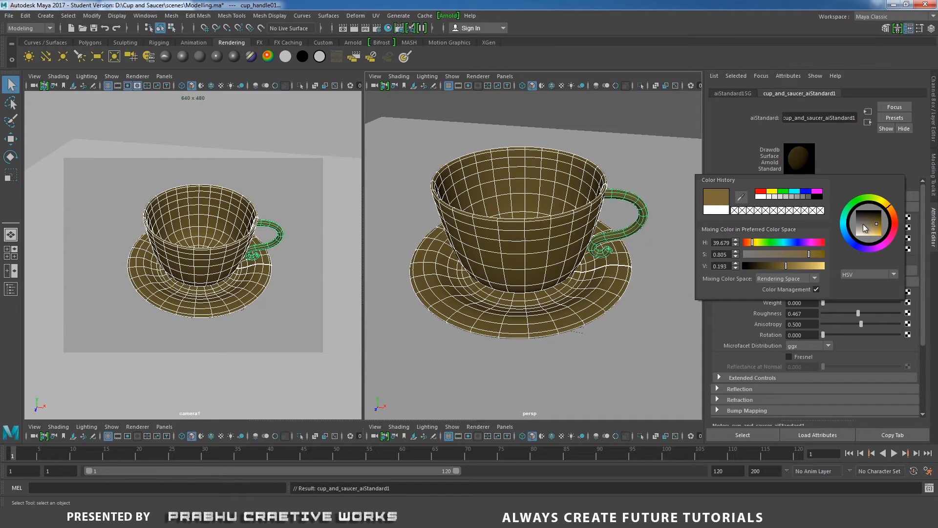
left_click_drag(862, 224, 872, 238)
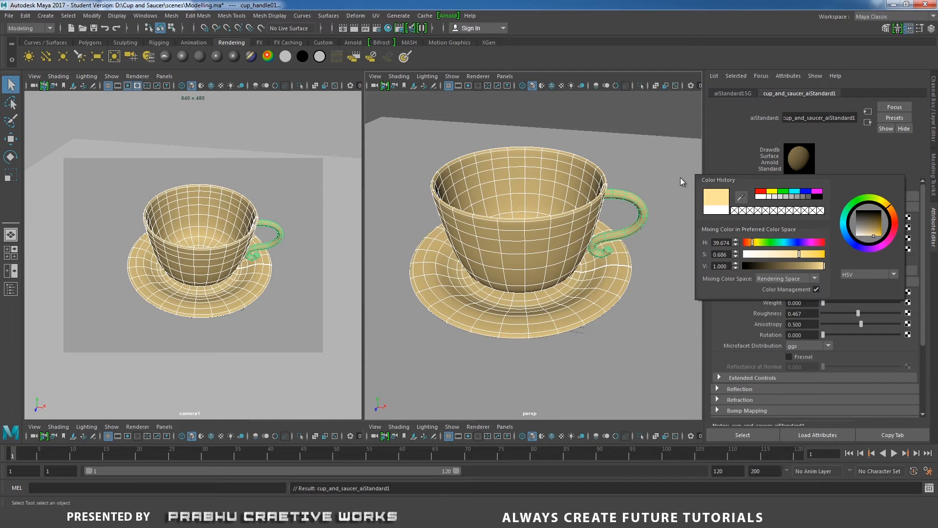
left_click(645, 116)
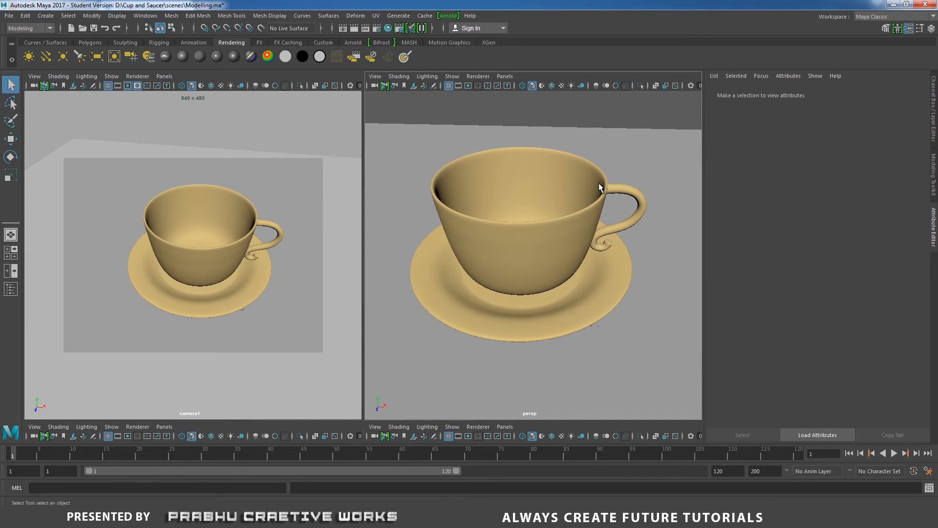
Soften the cup material's diffuse color to a paler beige with a saturation of about 0.51
left_click(582, 196)
left_click(826, 95)
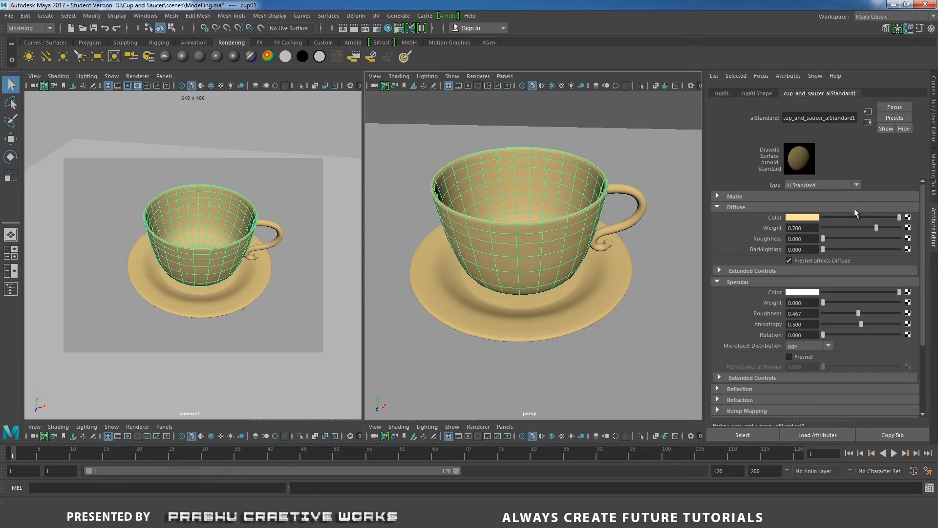
left_click(803, 218)
mouse_move(873, 230)
left_mouse_down()
mouse_move(883, 241)
mouse_move(875, 236)
left_mouse_up()
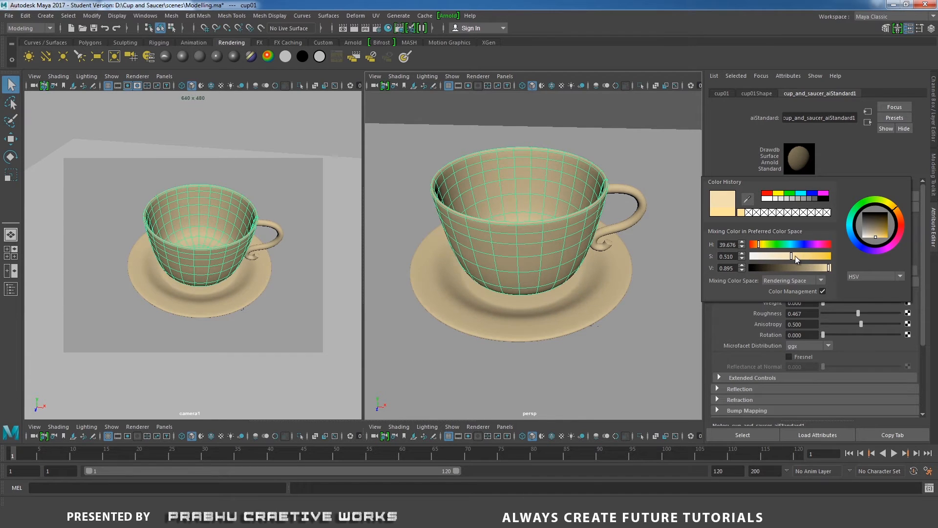
left_click(570, 104)
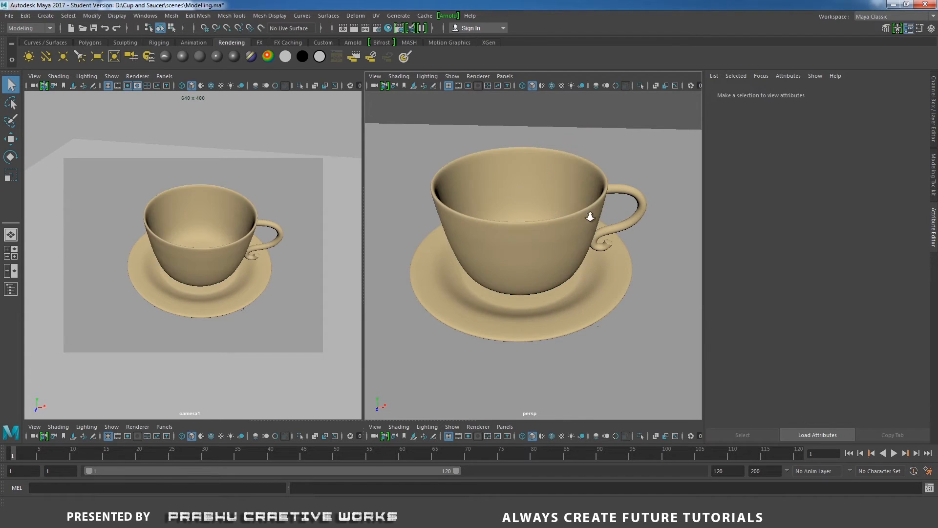
Create a polygon cylinder at the cup's center and scale it uniformly to about 11.9, roughly the width of the cup
scroll(590, 217, "up", 4)
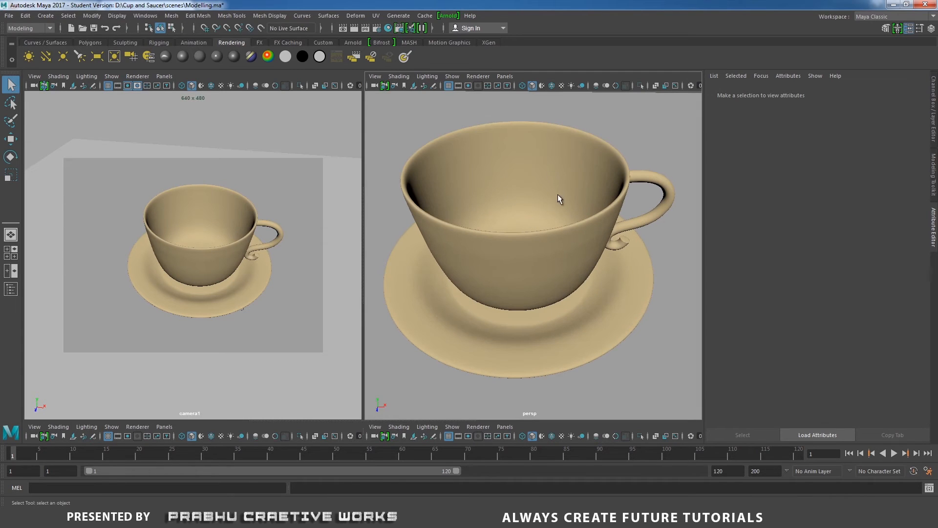
left_click(92, 44)
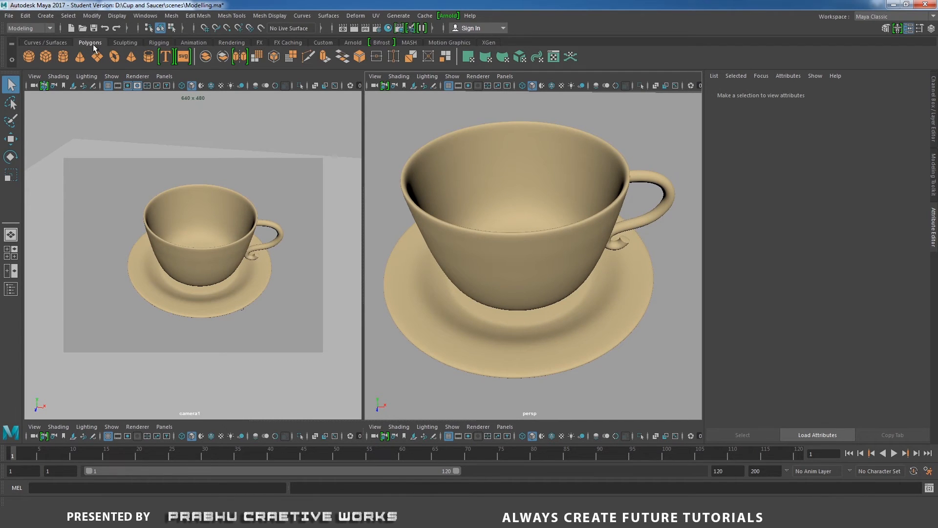
left_click(62, 59)
scroll(431, 193, "down", 5)
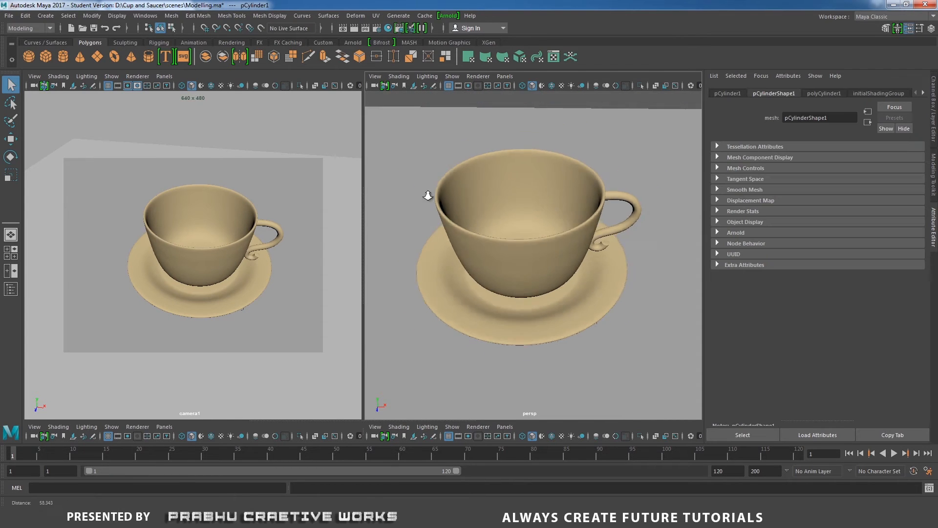
left_click_drag(465, 155, 469, 203, "alt")
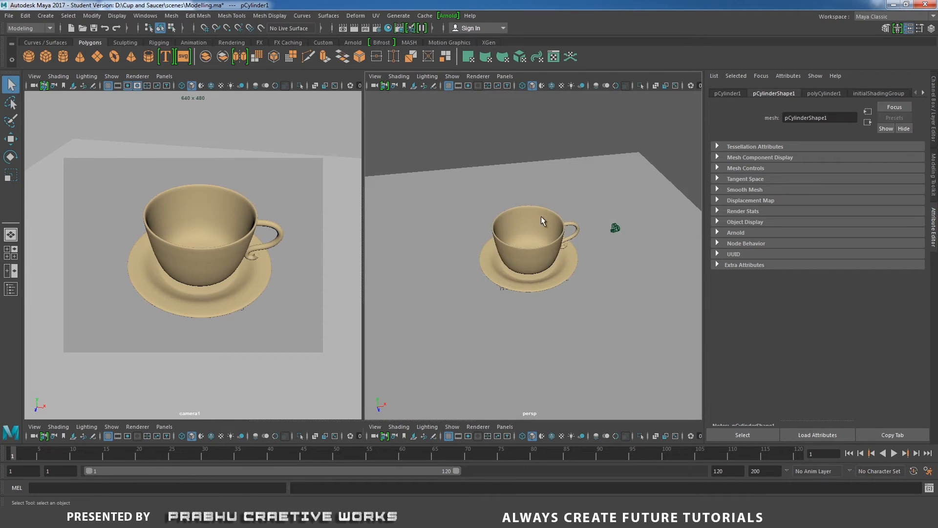
key("w")
left_click_drag(530, 224, 631, 82)
scroll(548, 229, "up", 3)
key("r")
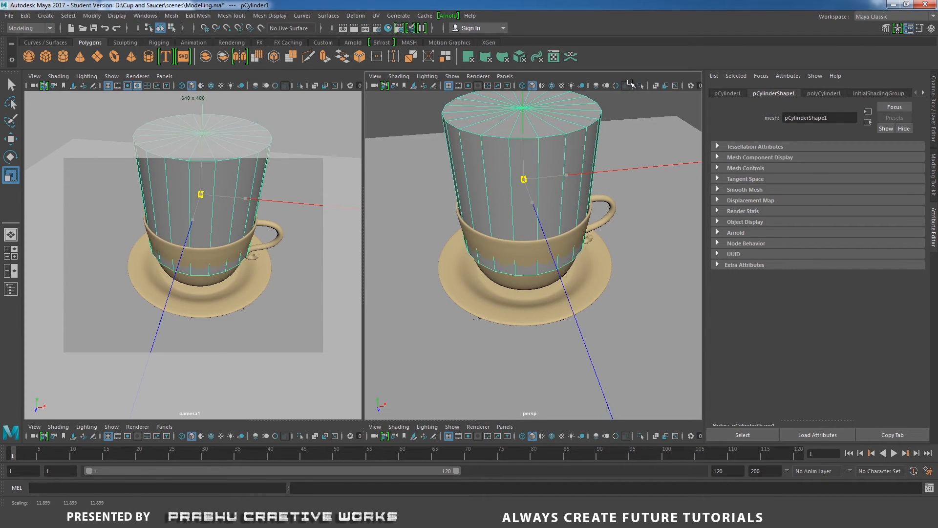
Delete the cylinder's side and bottom faces, keeping only its top cap as a flat disc
middle_click_drag(572, 163, 576, 215, "alt")
left_click_drag(576, 215, 565, 184, "alt")
right_click_drag(622, 153, 629, 179)
left_click_drag(426, 184, 638, 335)
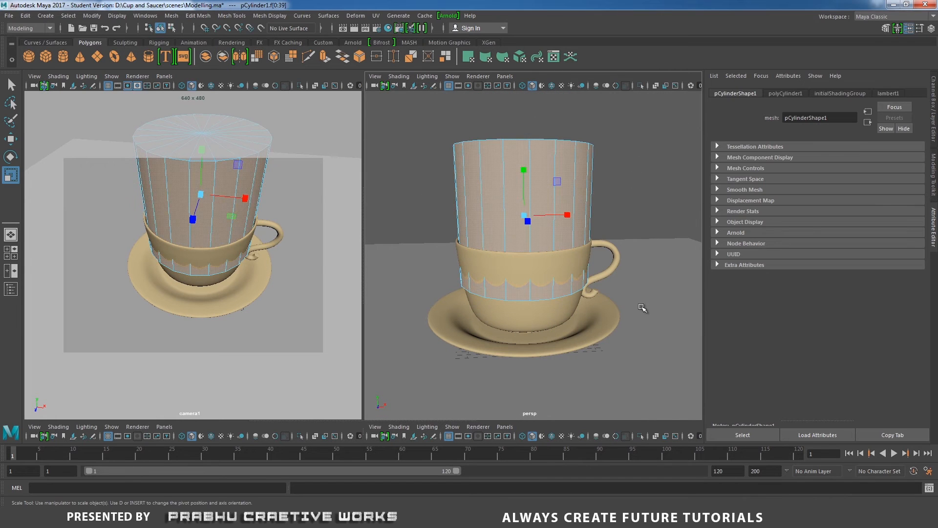
key("Delete")
left_click_drag(590, 180, 586, 205, "alt")
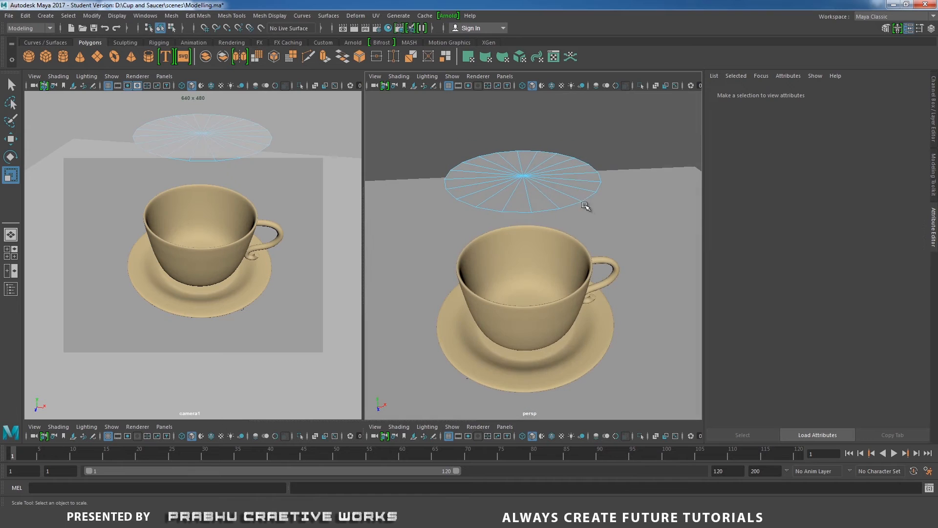
Select the disc as an object, center its pivot and lower it into the cup
right_click_drag(530, 149, 593, 122)
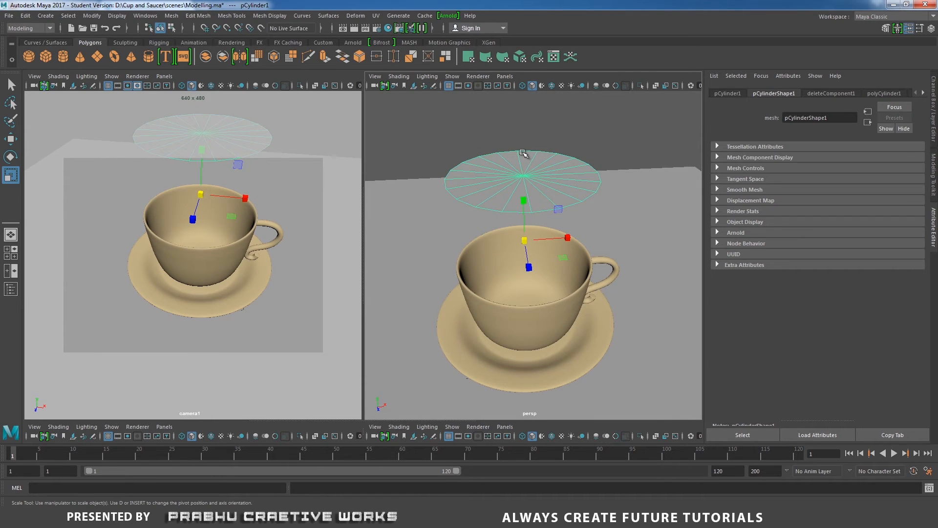
left_click_drag(523, 153, 503, 149, "alt")
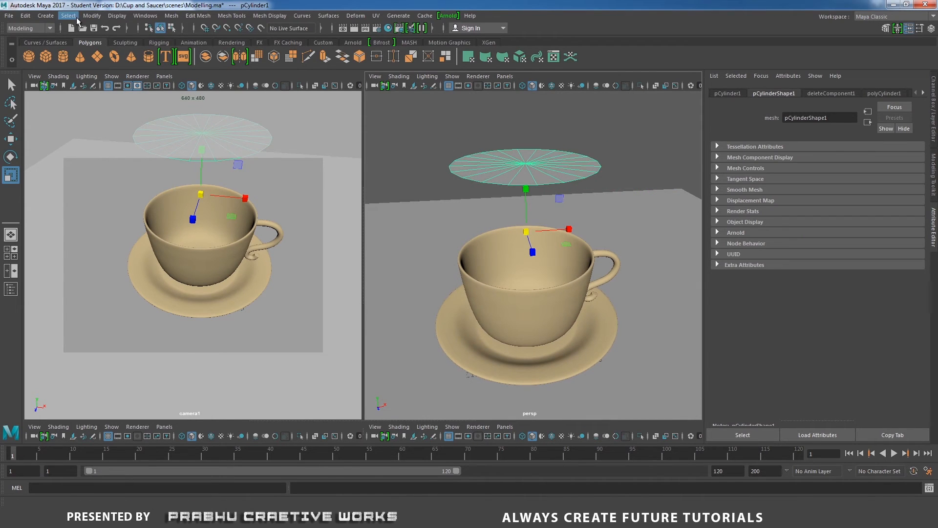
left_click(92, 15)
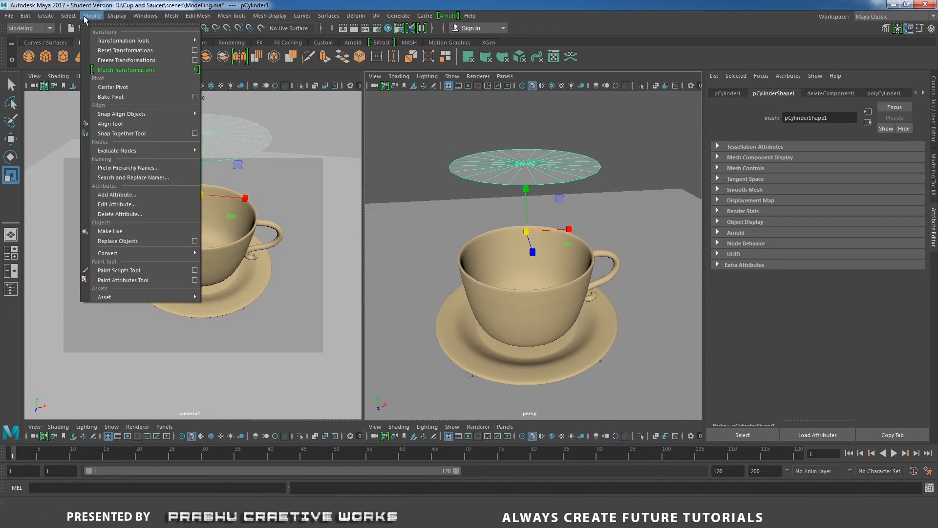
left_click(124, 93)
key("w")
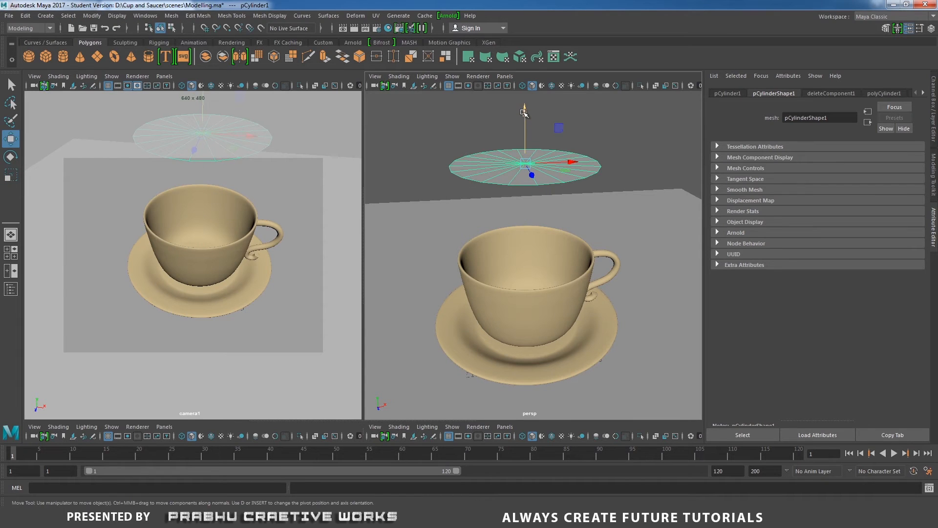
left_click_drag(523, 112, 531, 228)
Fine-tune the disc's height so it sits as a liquid surface just below the cup's rim
mouse_move(532, 265)
left_mouse_down("alt")
mouse_move(551, 284)
mouse_move(543, 278)
left_mouse_up("alt")
right_click_drag(562, 291, 662, 341, "alt")
right_click_drag(491, 242, 514, 257, "alt")
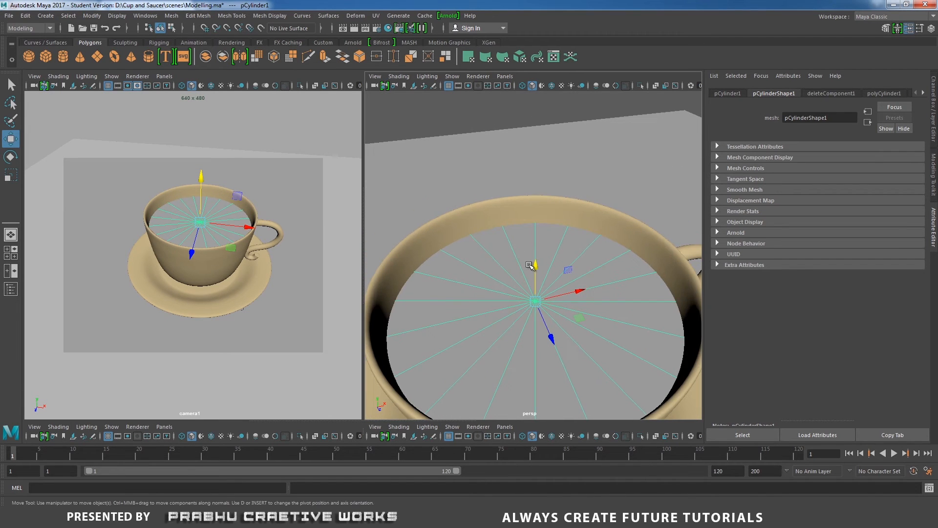
mouse_move(536, 264)
left_mouse_down()
mouse_move(536, 255)
mouse_move(538, 265)
left_mouse_up()
right_click_drag(537, 266, 465, 244, "alt")
left_click_drag(499, 247, 506, 222, "alt")
right_click_drag(506, 222, 541, 253, "alt")
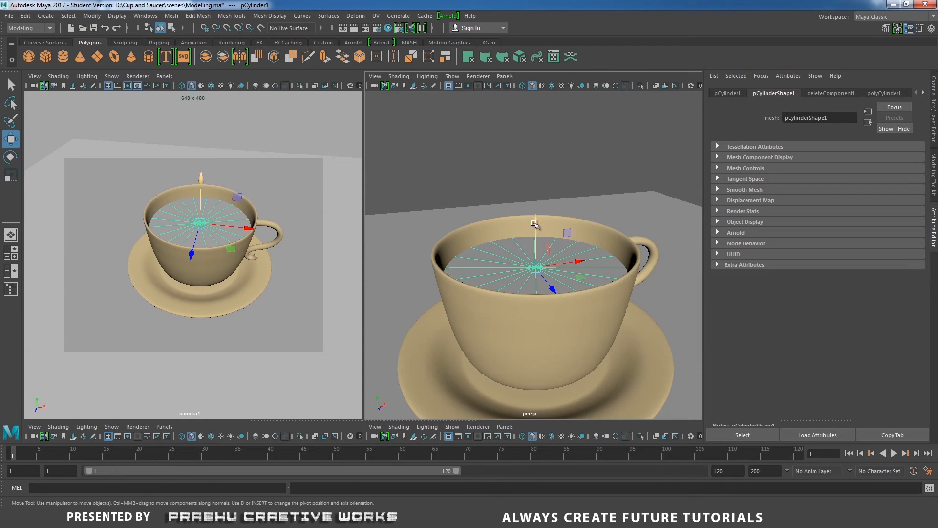
left_click_drag(536, 223, 536, 222)
Assign a new Arnold aiStandard material to the liquid disc and name it coffee_aiStandard2
right_click_drag(526, 236, 540, 489)
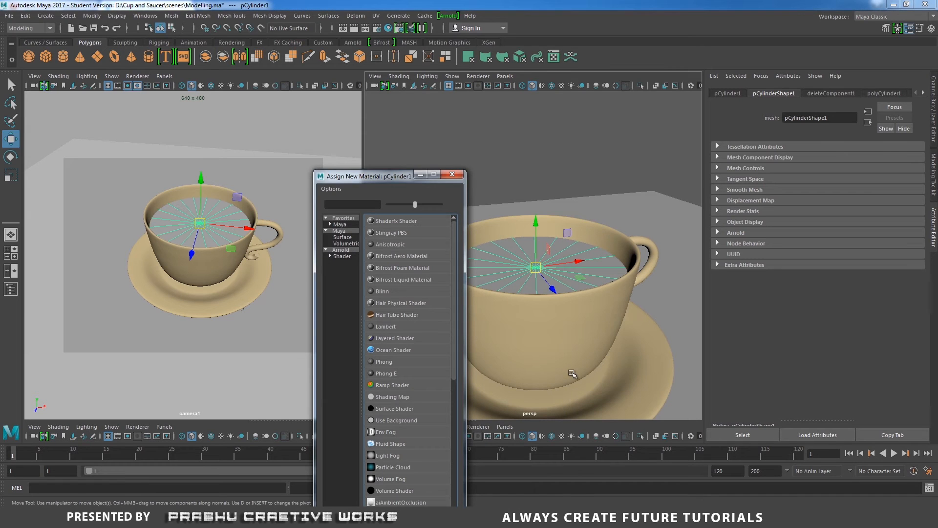
left_click(340, 250)
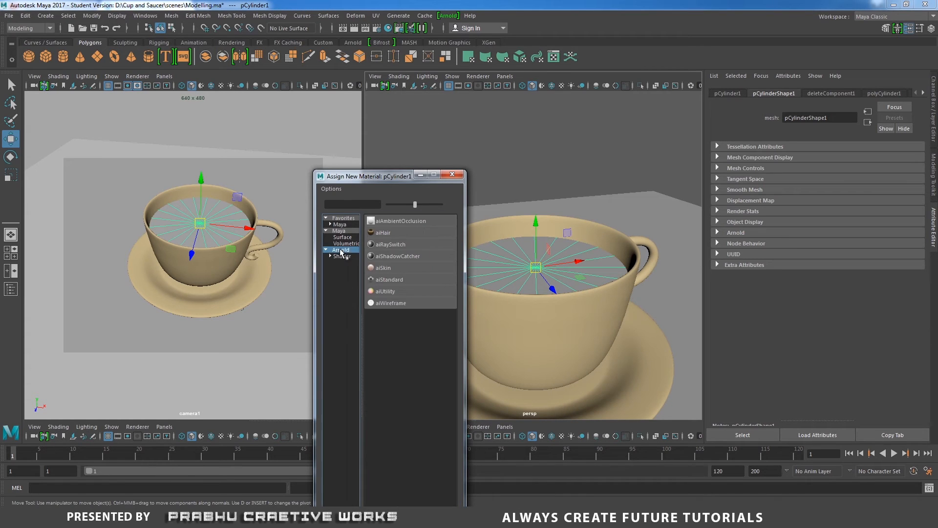
left_click(388, 280)
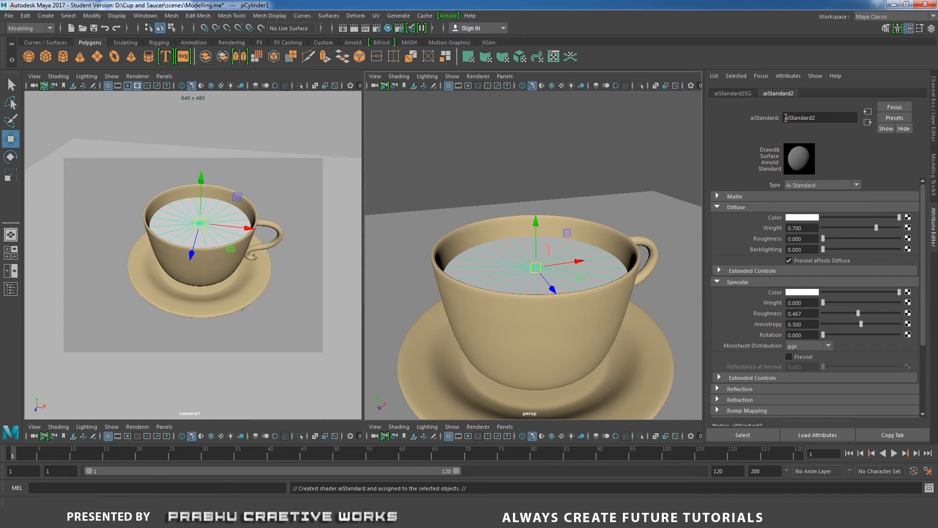
type("cof")
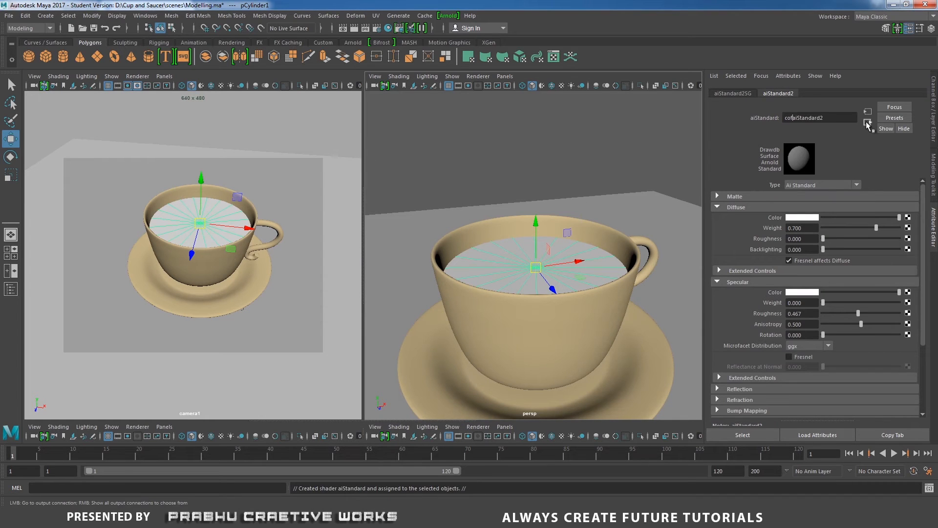
type("fee_")
key("Return")
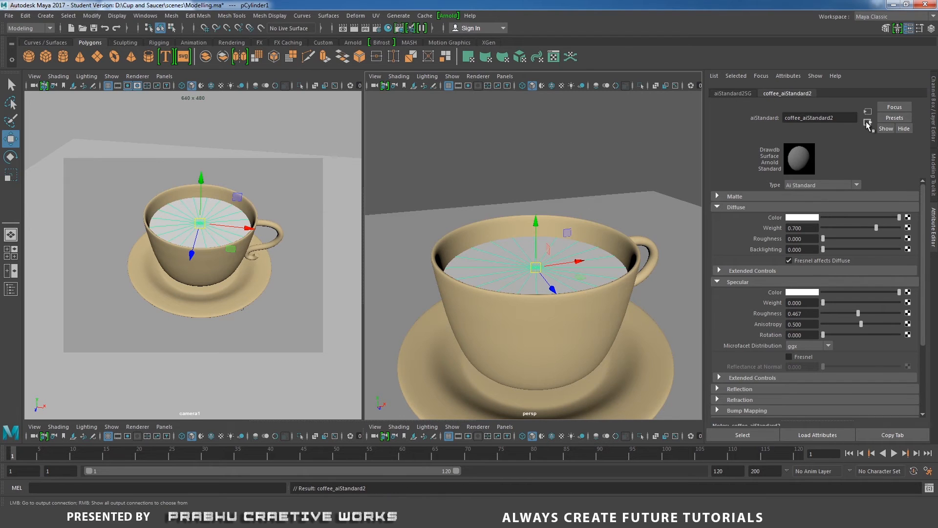
Set the coffee material's diffuse color to a brown with hue about 18.8, saturation 0.784 and value 0.324
left_click(799, 217)
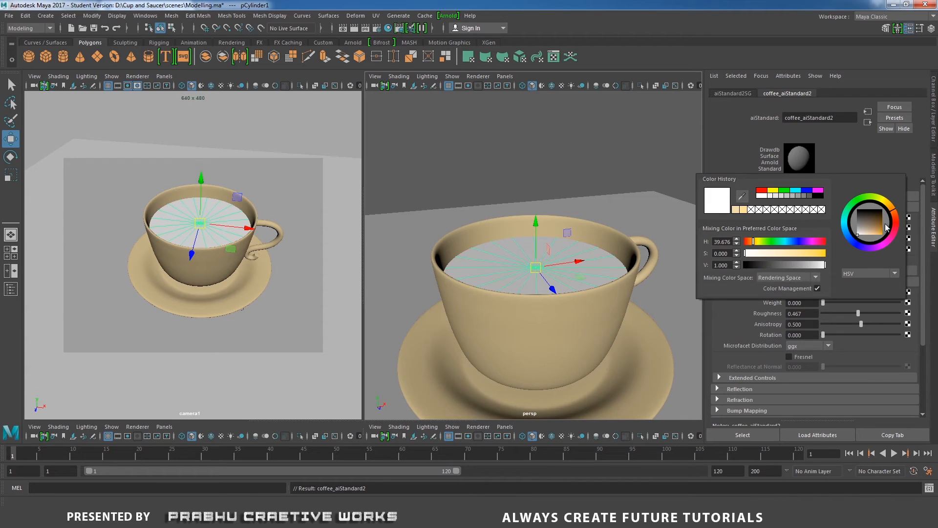
left_click_drag(887, 227, 882, 235)
left_click_drag(877, 232, 877, 230)
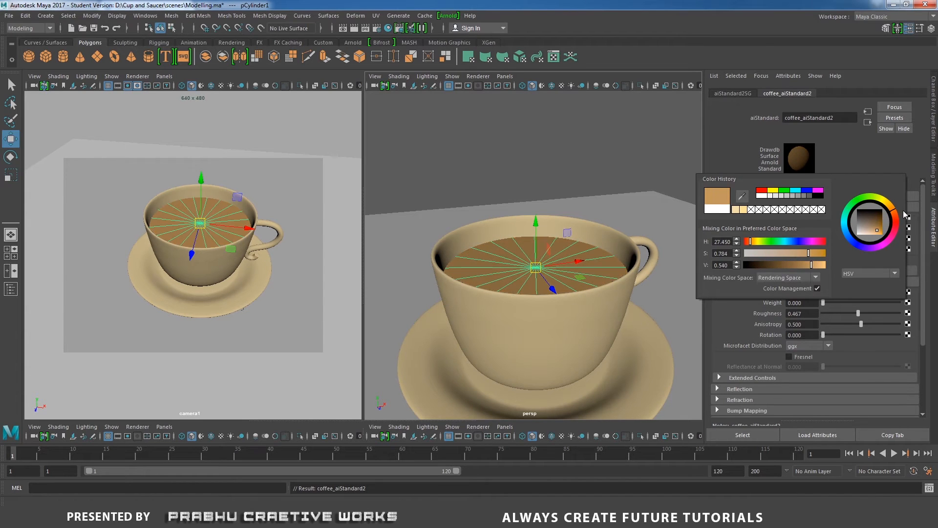
left_click(895, 214)
left_click_drag(804, 266, 800, 267)
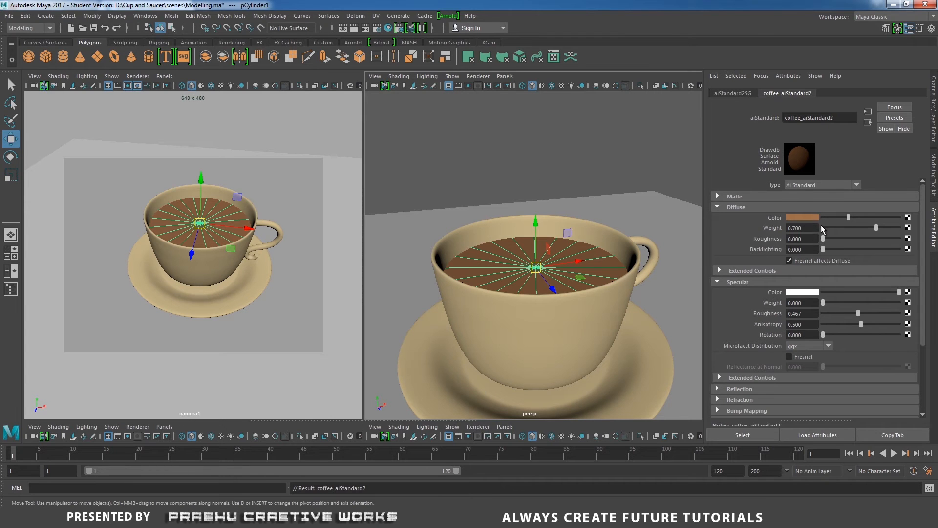
left_click(811, 218)
left_click(807, 272)
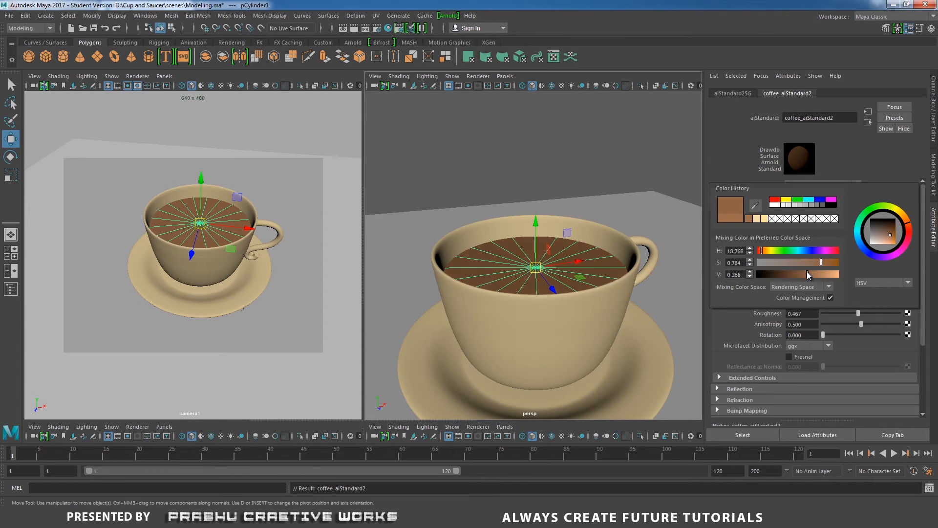
left_click(810, 274)
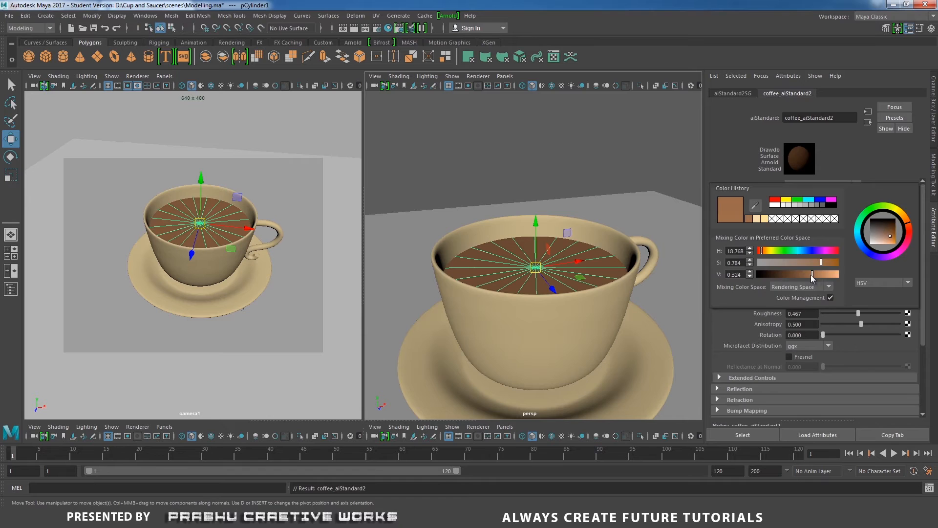
left_click(537, 136)
Select the ground plane under the saucer and change the perspective viewport to the top view
left_click_drag(571, 205, 570, 211, "alt")
right_click_drag(519, 211, 529, 259, "alt")
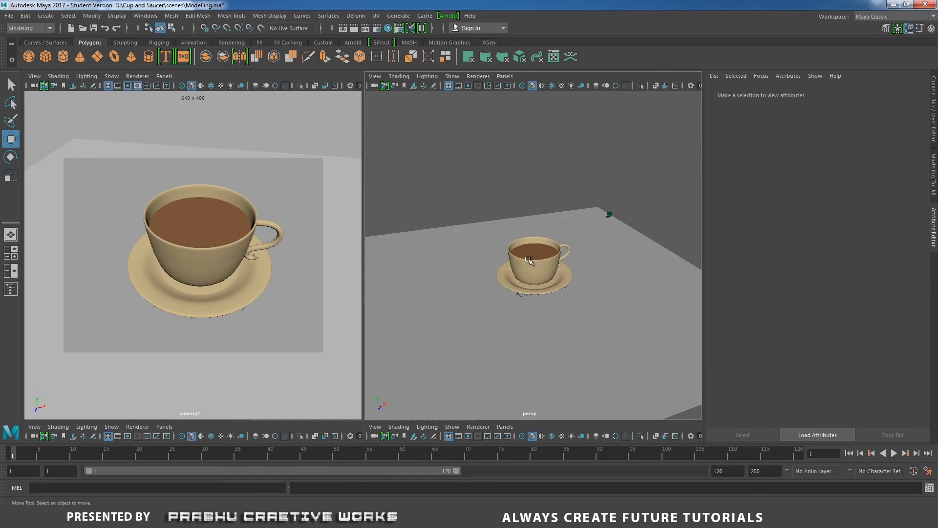
left_click(493, 229)
left_click_drag(557, 234, 550, 289, "alt")
right_click_drag(562, 254, 521, 233, "alt")
middle_click_drag(509, 282, 509, 259, "alt")
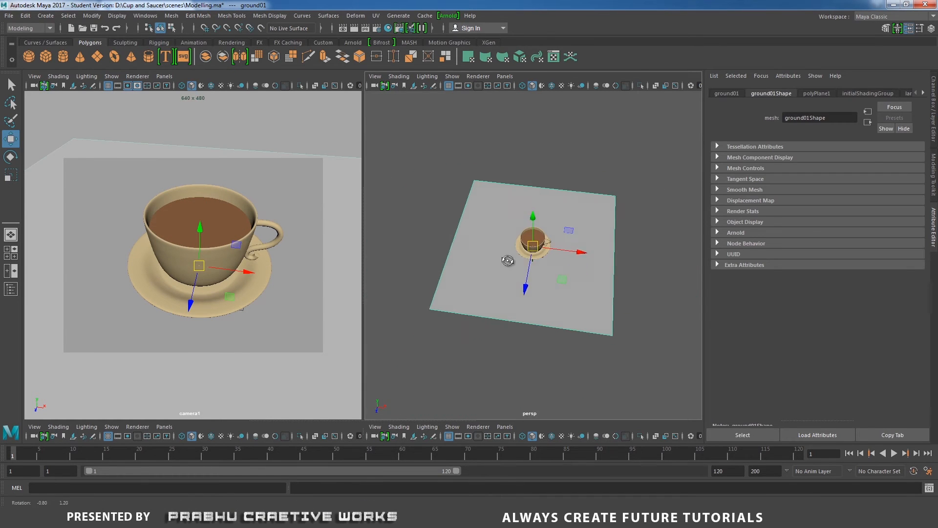
left_click_drag(509, 260, 524, 269, "alt")
right_click_drag(462, 230, 480, 235, "alt")
left_click_drag(591, 255, 563, 234, "alt")
key("space")
right_click_drag(411, 190, 246, 149, "alt")
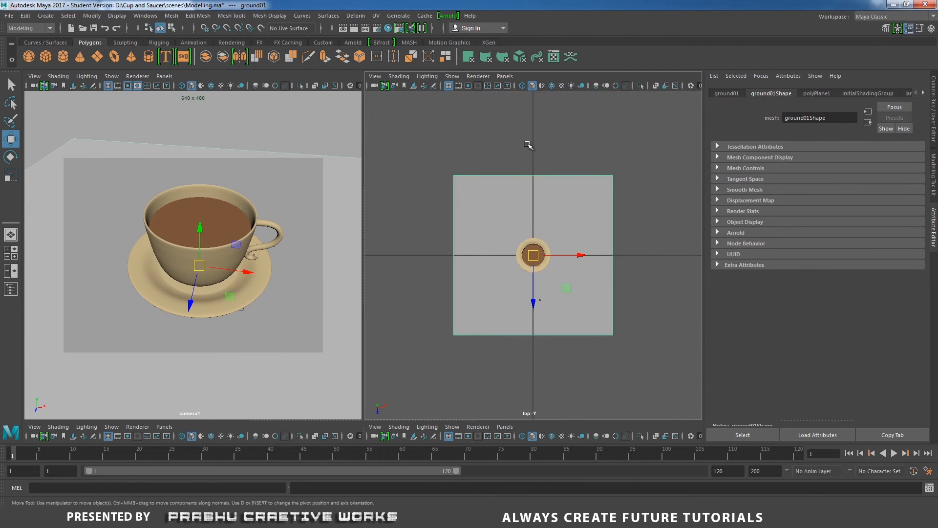
Reset the planar mapping options and project the ground plane's UVs from Camera, keeping the image width/height ratio
left_click(377, 16)
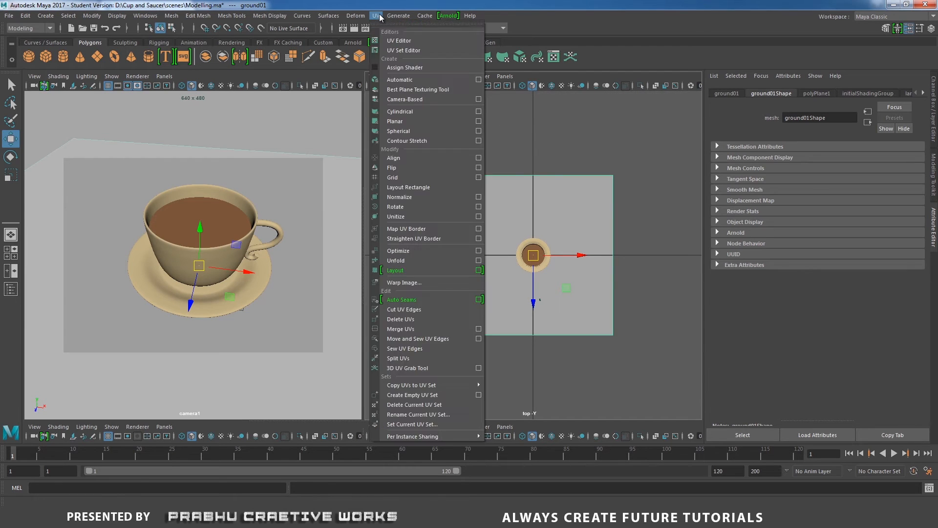
left_click(380, 15)
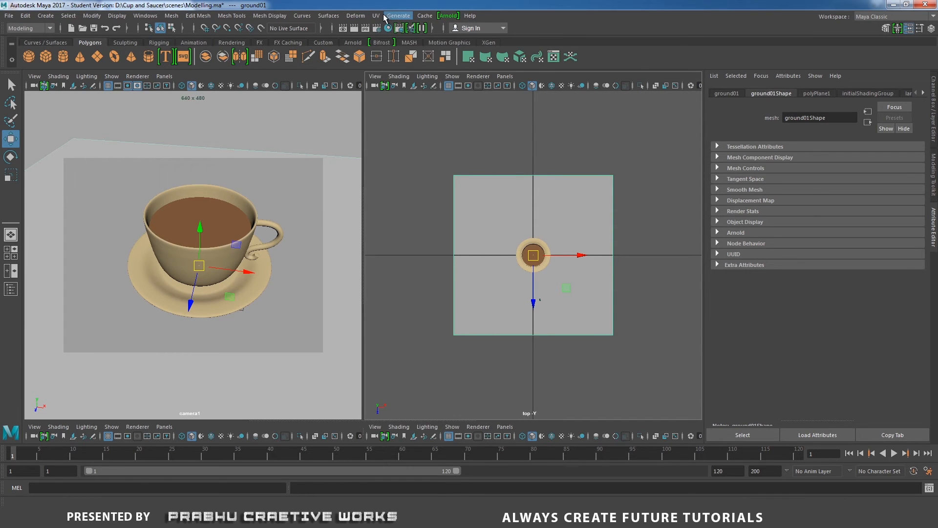
left_click(379, 15)
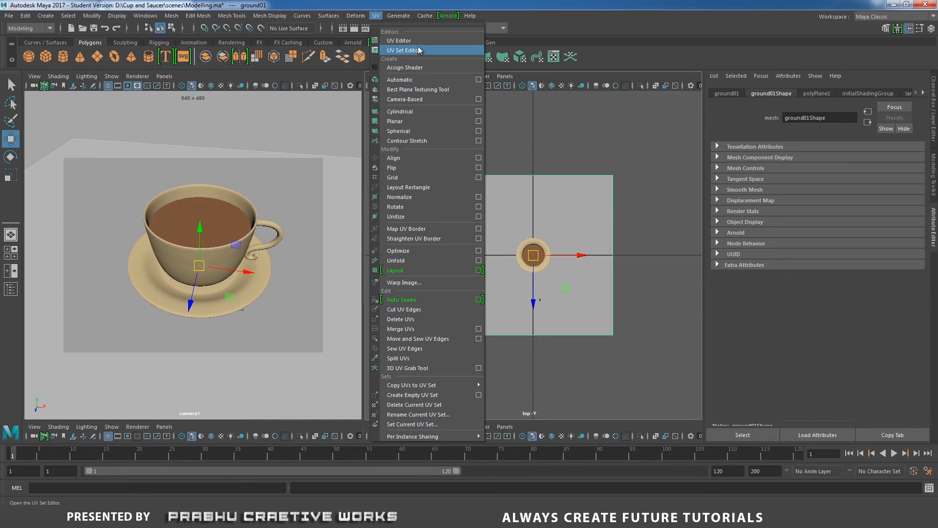
left_click(478, 122)
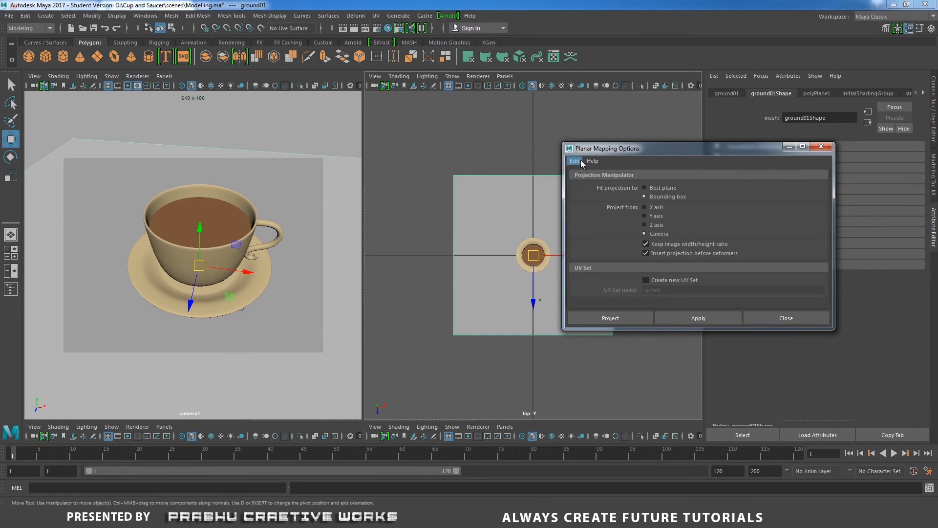
left_click(575, 160)
left_click(588, 181)
left_click(658, 234)
left_click(645, 244)
left_click(634, 321)
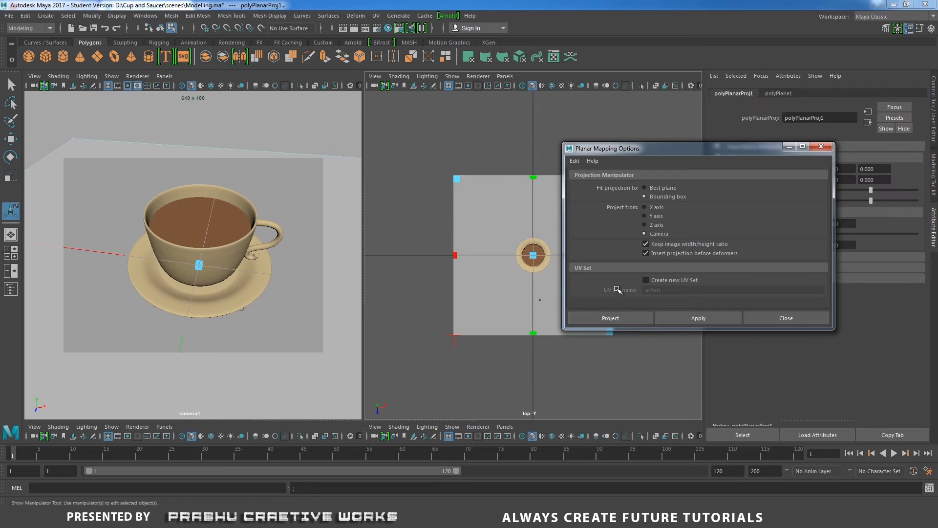
right_click_drag(572, 214, 606, 197)
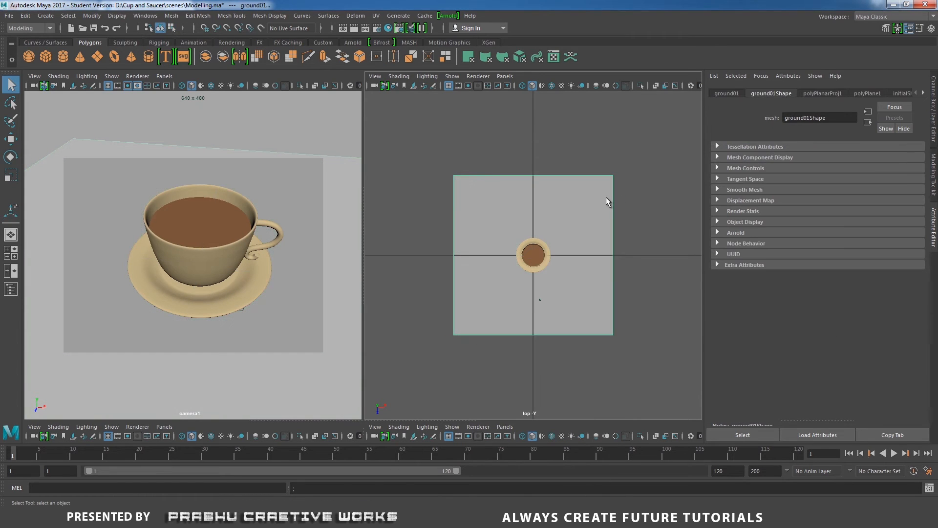
Return to the perspective view and assign a new Arnold aiStandard material to the ground plane
key("space")
left_click_drag(599, 226, 627, 230)
scroll(562, 213, "down", 3)
left_click_drag(529, 196, 543, 161, "alt")
right_click_drag(562, 230, 659, 285, "alt")
left_click_drag(586, 273, 618, 239, "alt")
right_click_drag(617, 239, 517, 458, "alt")
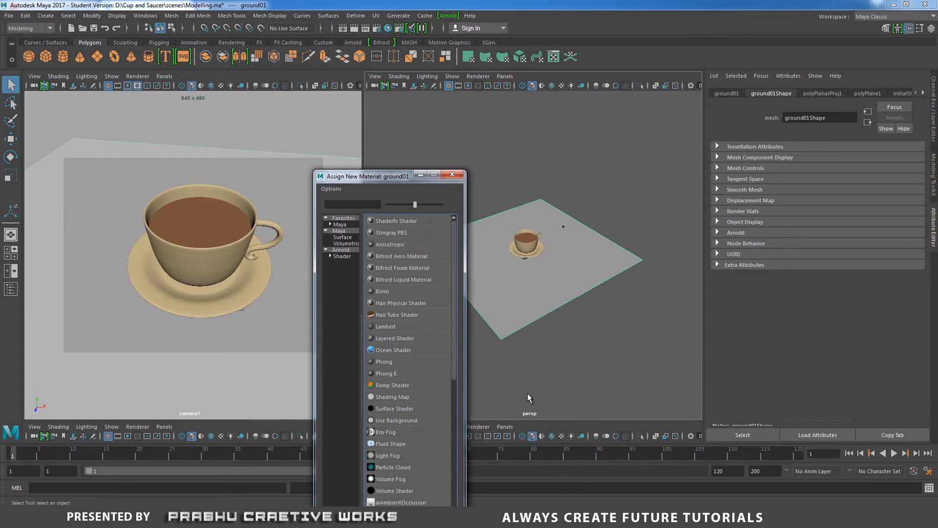
left_click(340, 251)
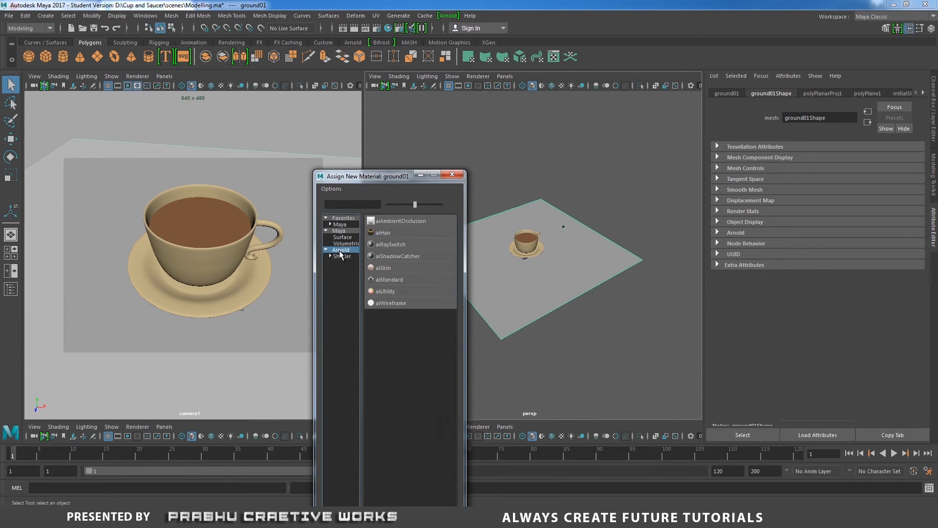
left_click(386, 280)
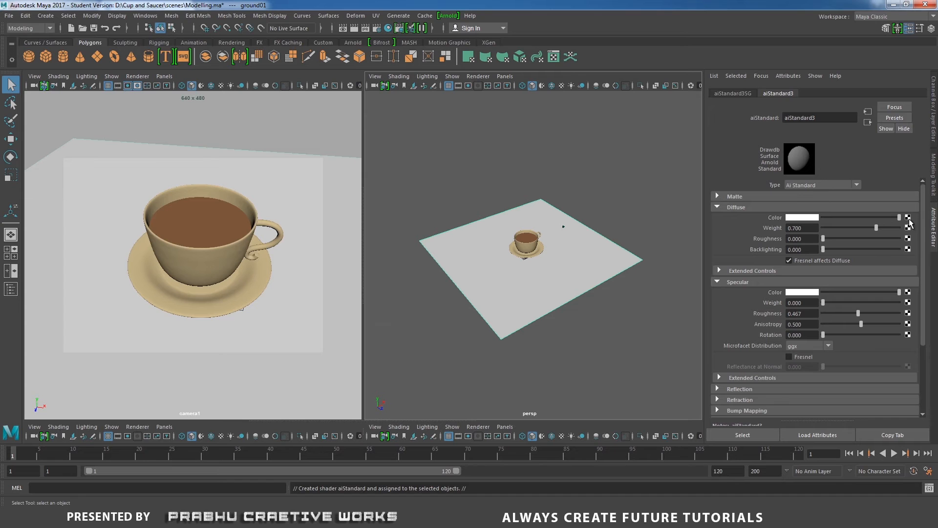
Connect a File texture to the ground material's diffuse color and set its Filter Type to Off
left_click(908, 218)
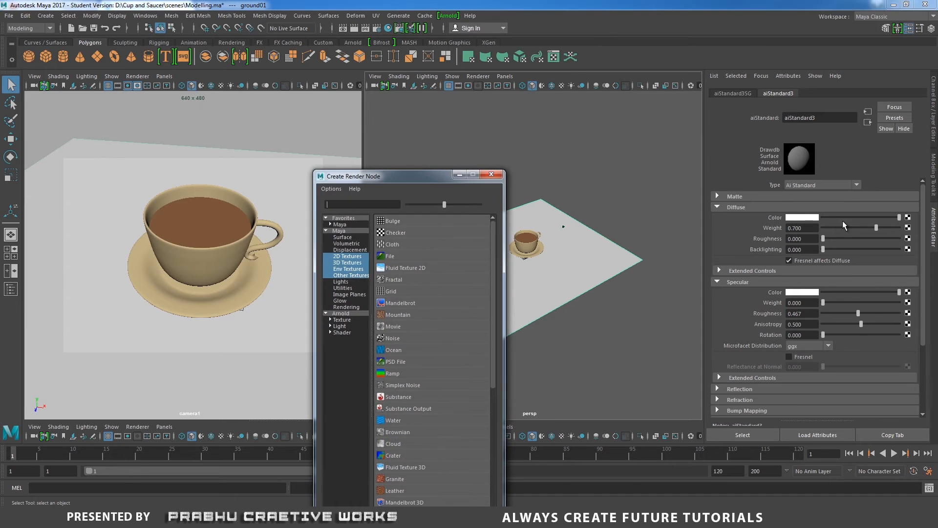
left_click(394, 257)
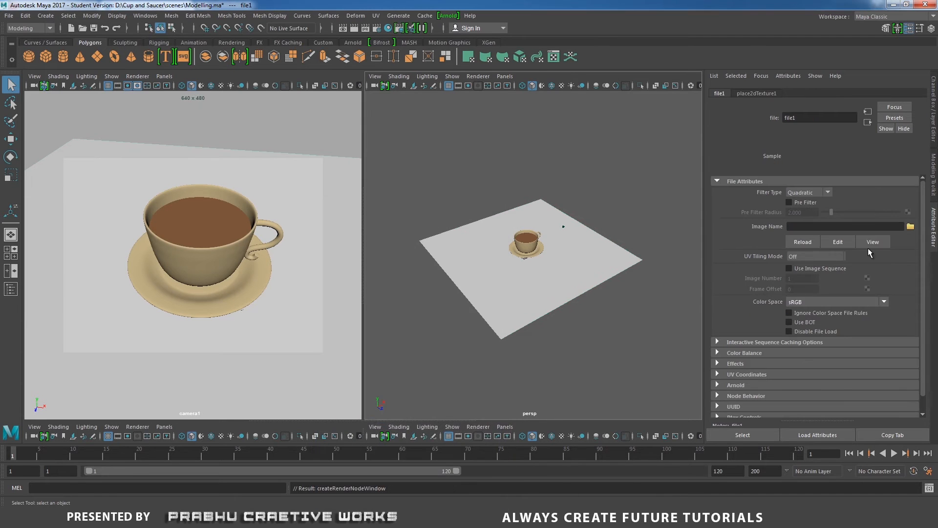
left_click(796, 192)
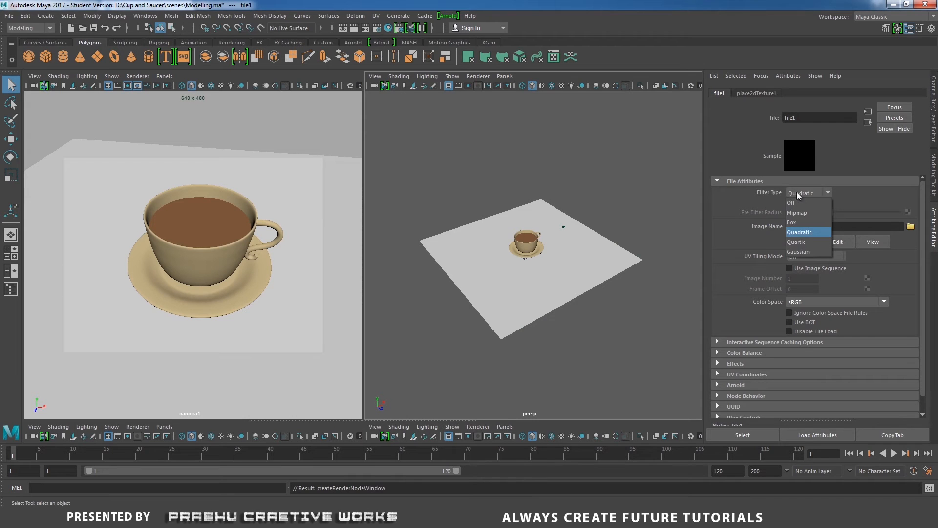
left_click(796, 201)
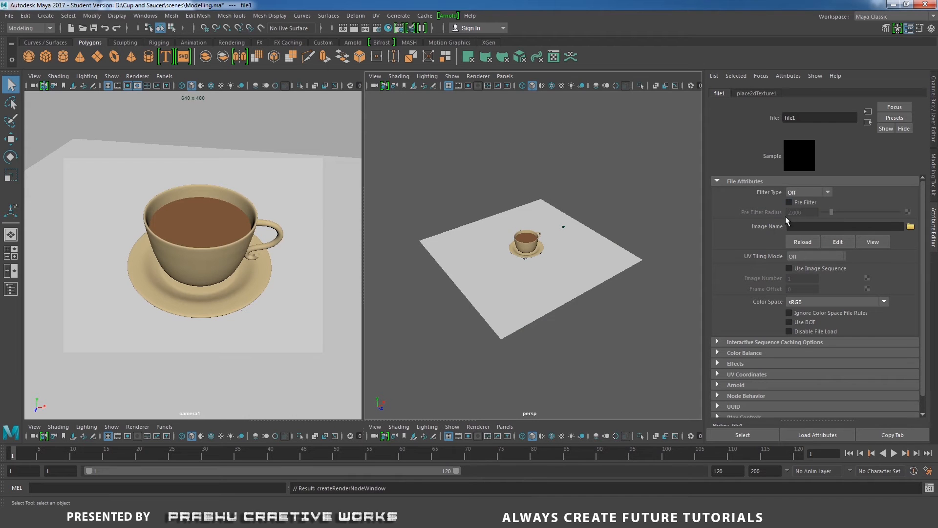
Load Archexteriors4_09_11_wood.jpg from the project's sourceimages folder as the file texture's image
left_click(910, 227)
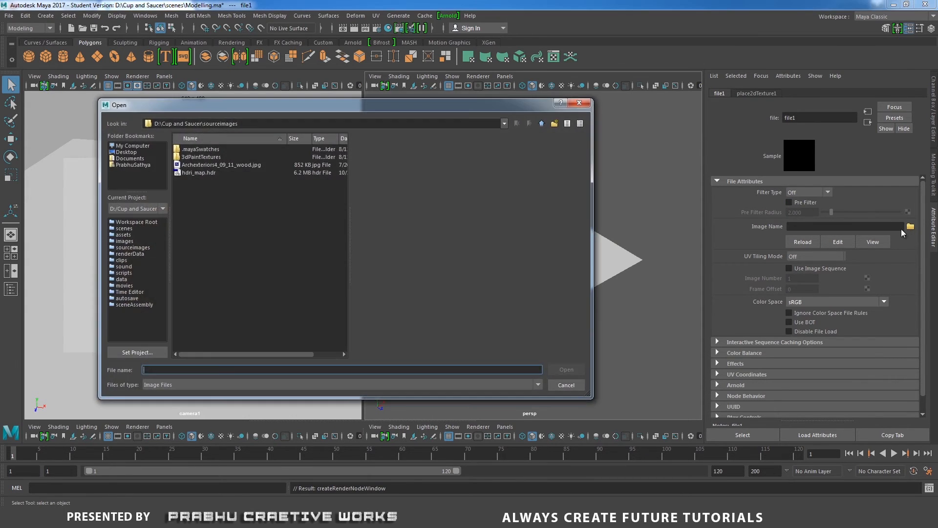
left_click(190, 166)
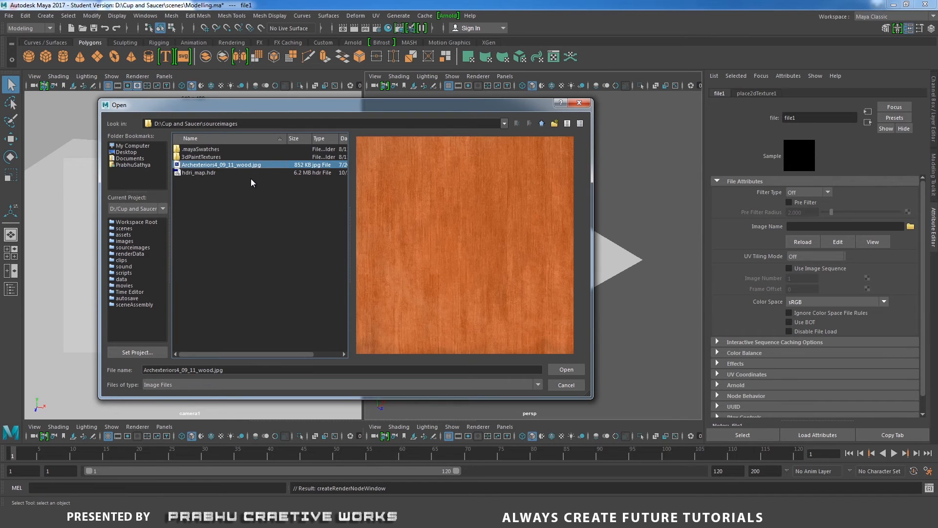
left_click(567, 370)
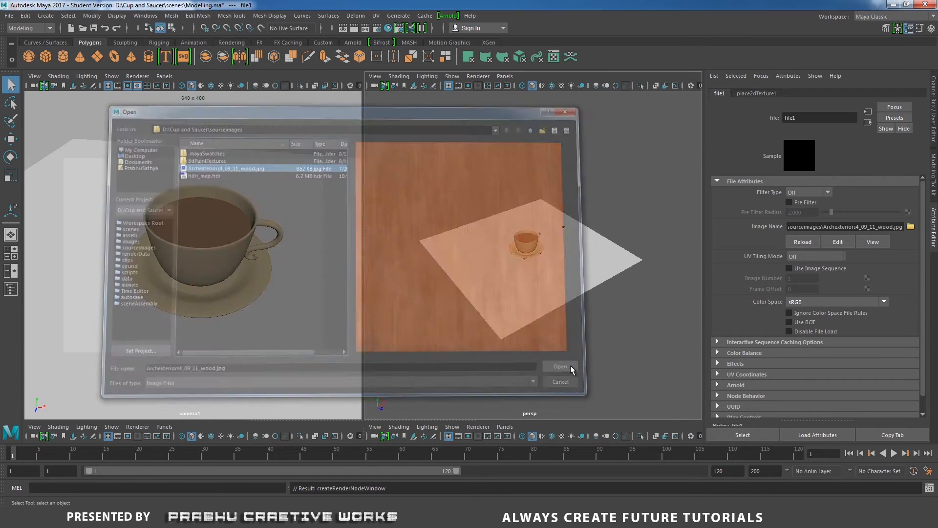
Turn on textured display in both the perspective and camera1 viewports to show the wood on the ground
left_click_drag(529, 293, 507, 310, "alt")
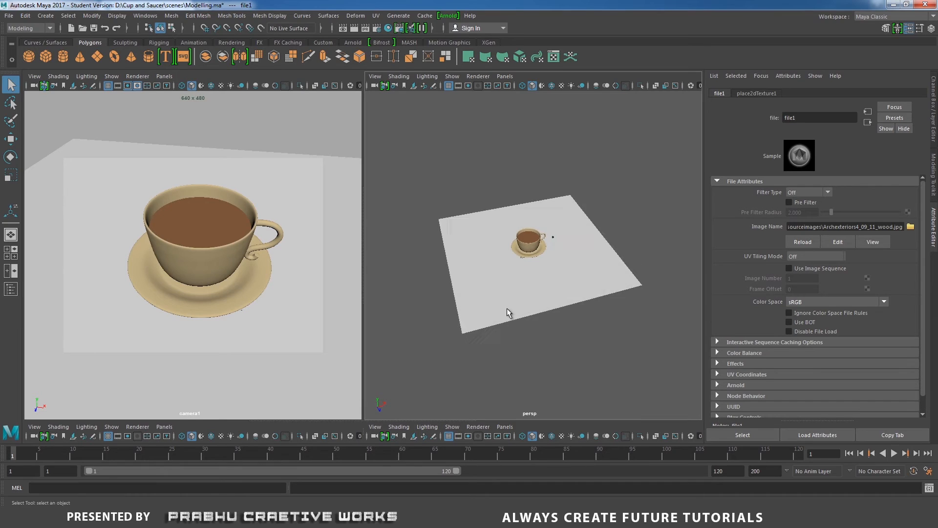
right_click_drag(507, 310, 528, 306, "alt")
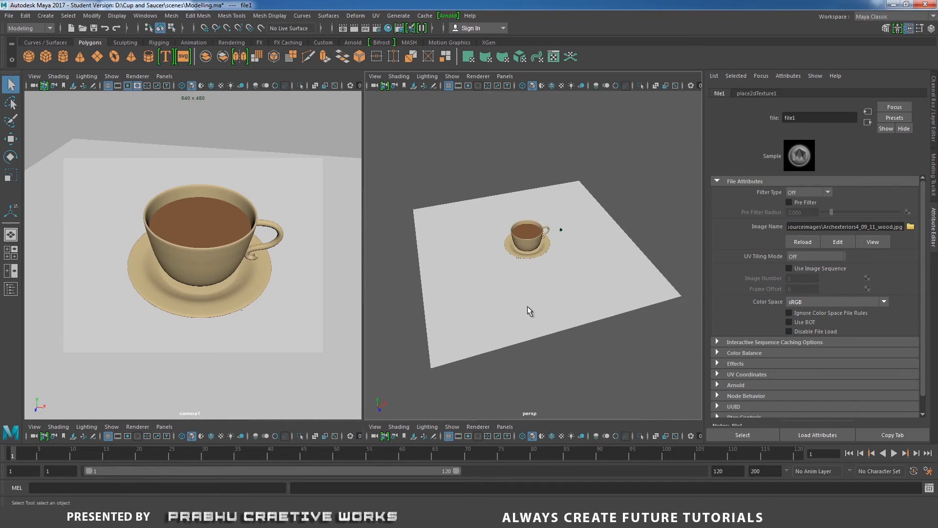
left_click(482, 171)
key("6")
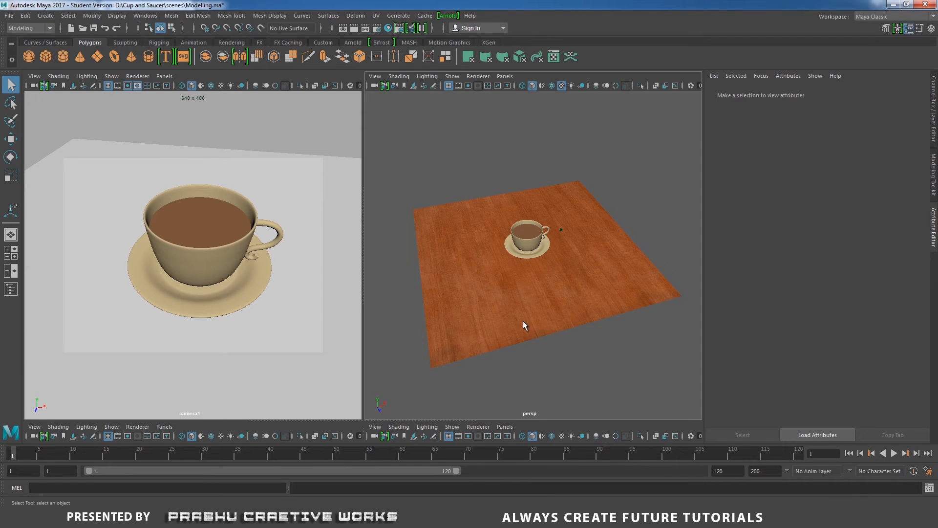
left_click_drag(526, 324, 591, 295, "alt")
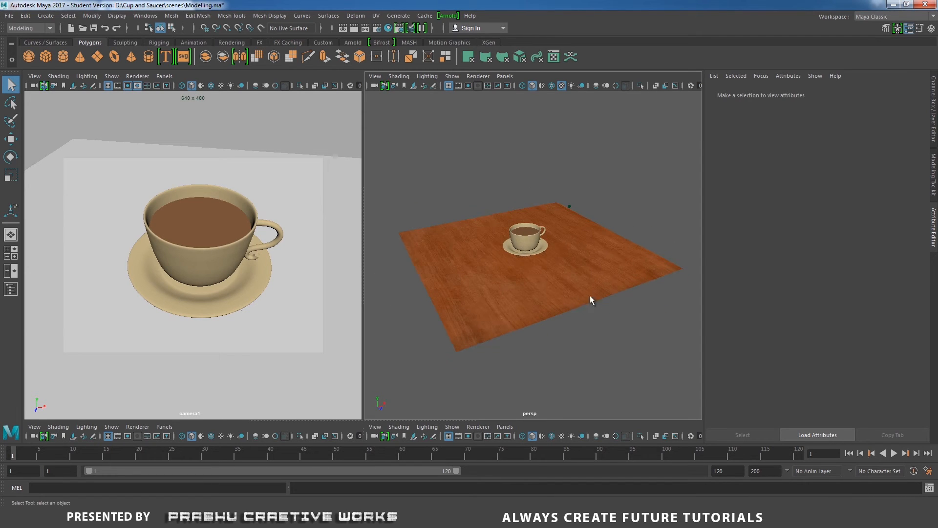
left_click(212, 169)
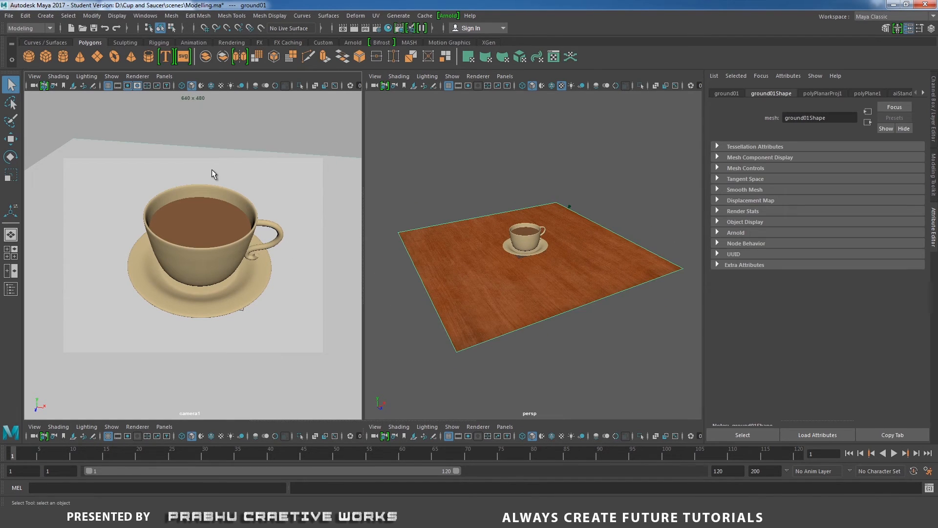
left_click(221, 85)
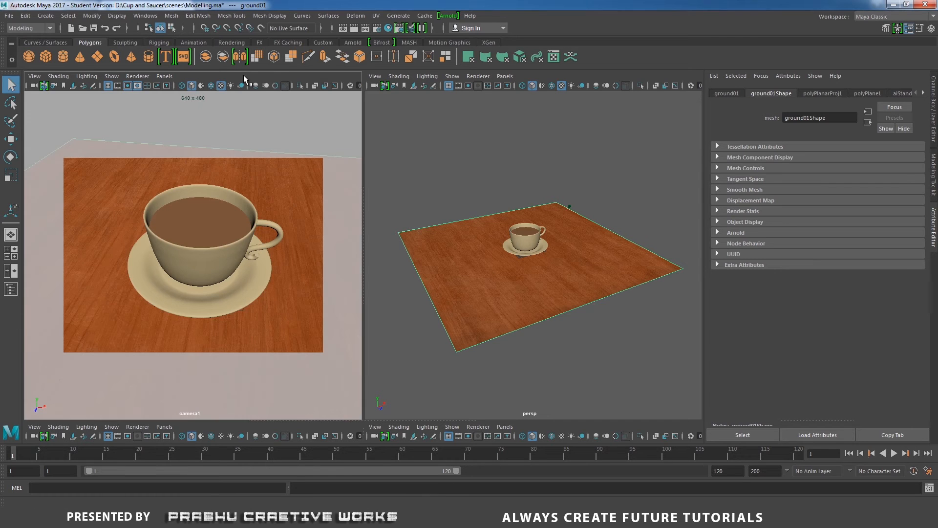
Open the Arnold RenderView and render the scene through the cameraShape1 camera
left_click(575, 177)
left_click_drag(574, 177, 553, 224, "alt")
right_click_drag(552, 224, 548, 282, "alt")
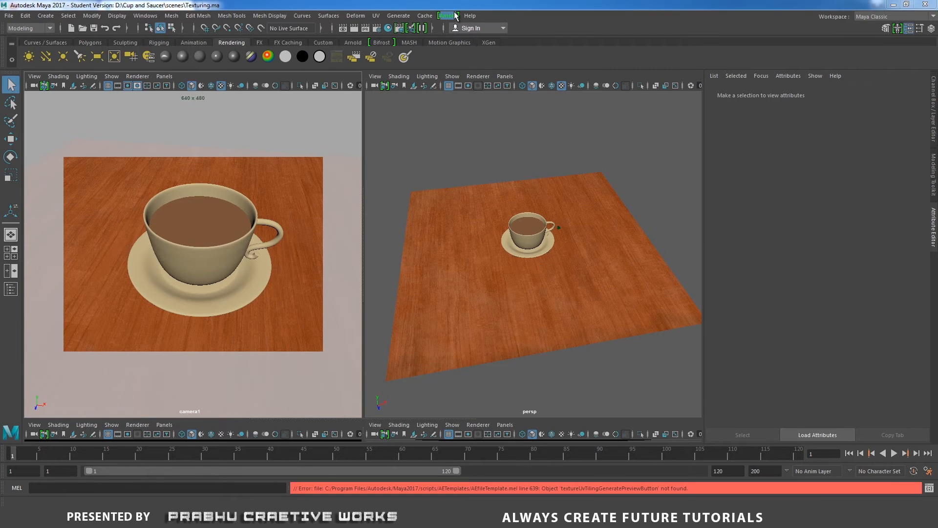
left_click(448, 16)
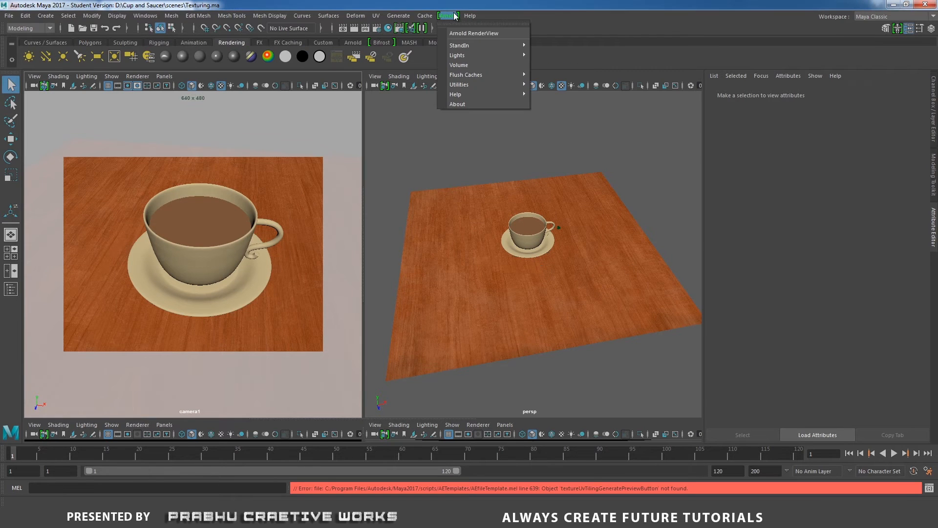
left_click(461, 33)
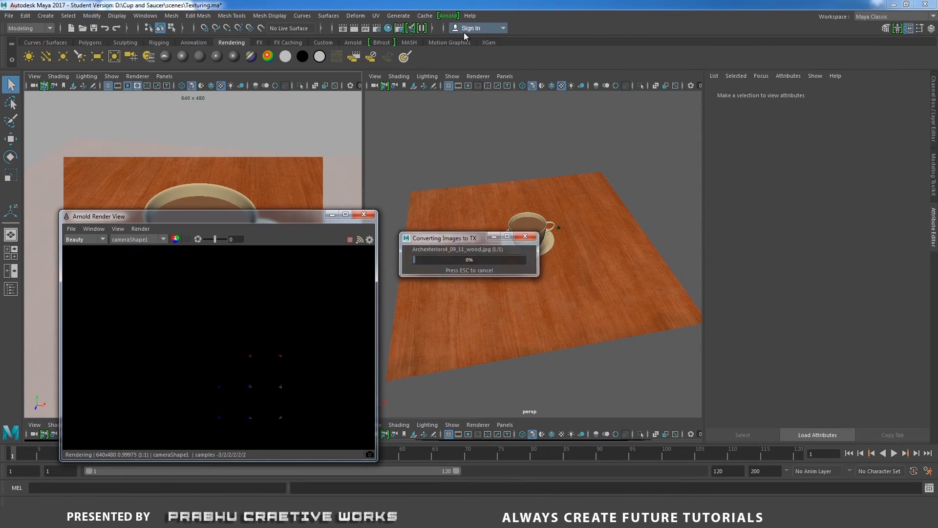
left_click_drag(278, 217, 368, 146)
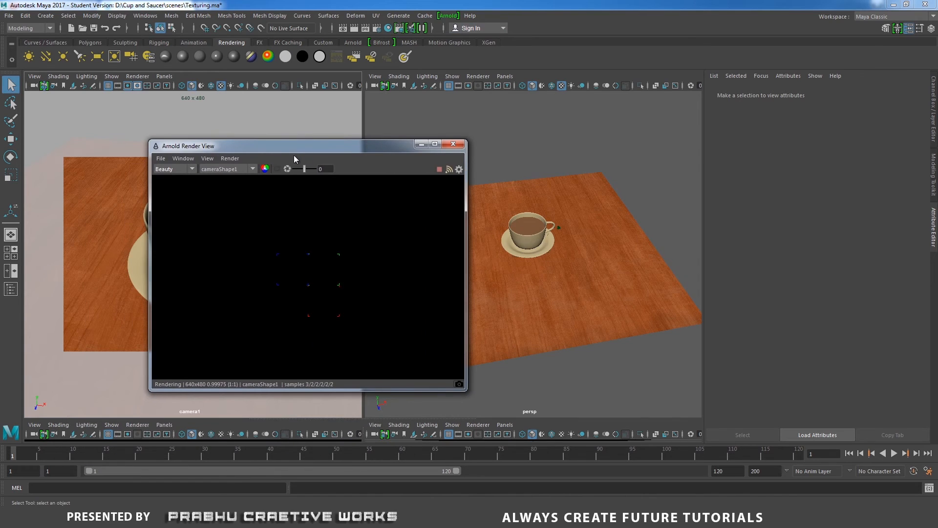
left_click(232, 161)
mouse_move(270, 241)
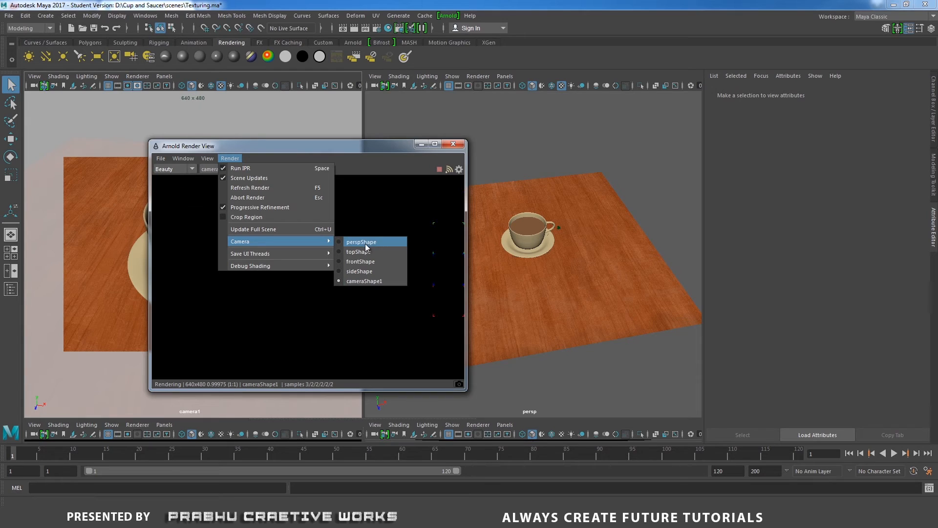
left_click(361, 282)
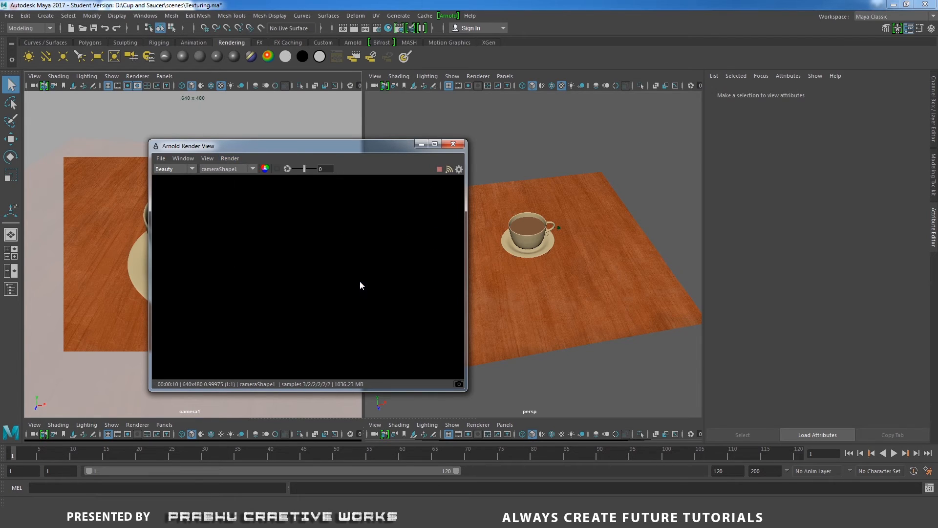
left_click_drag(333, 145, 239, 204)
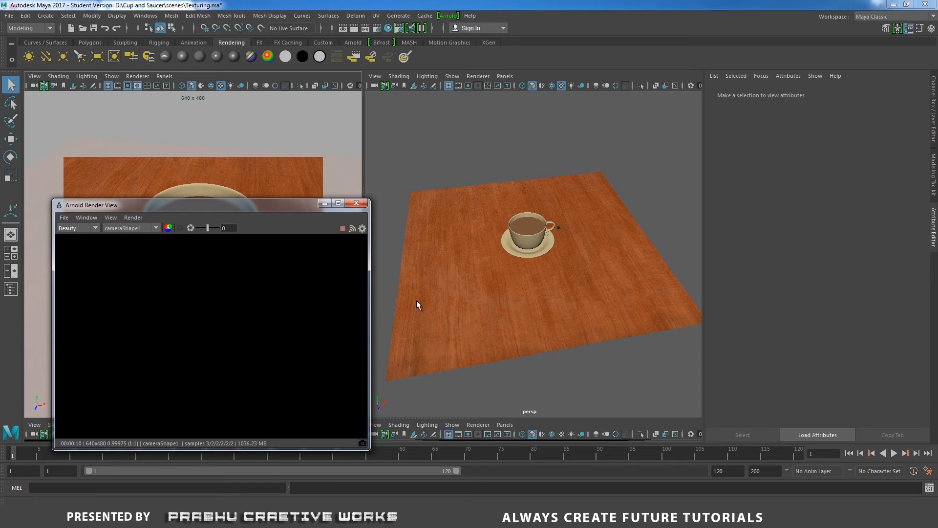
Create an area light in the perspective scene and scale it up to a size comparable with the cup
left_click_drag(417, 306, 581, 275, "alt")
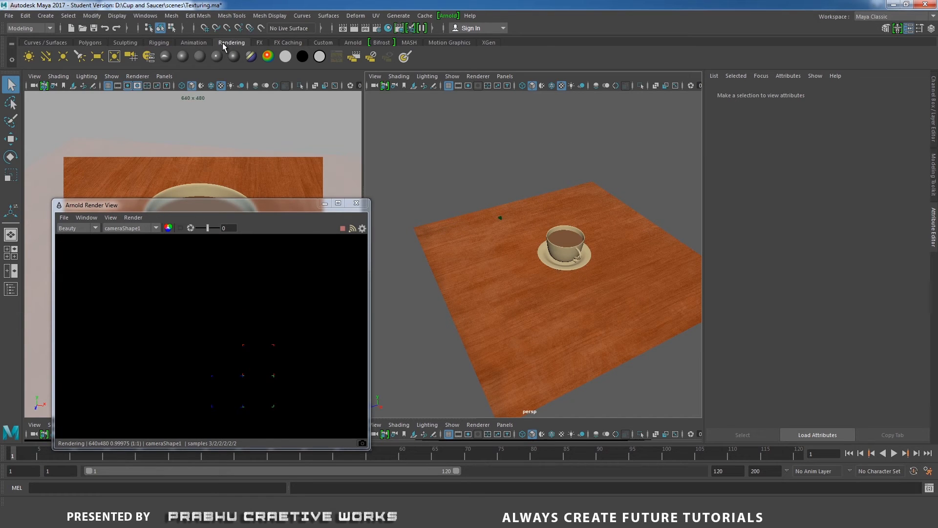
left_click(105, 60)
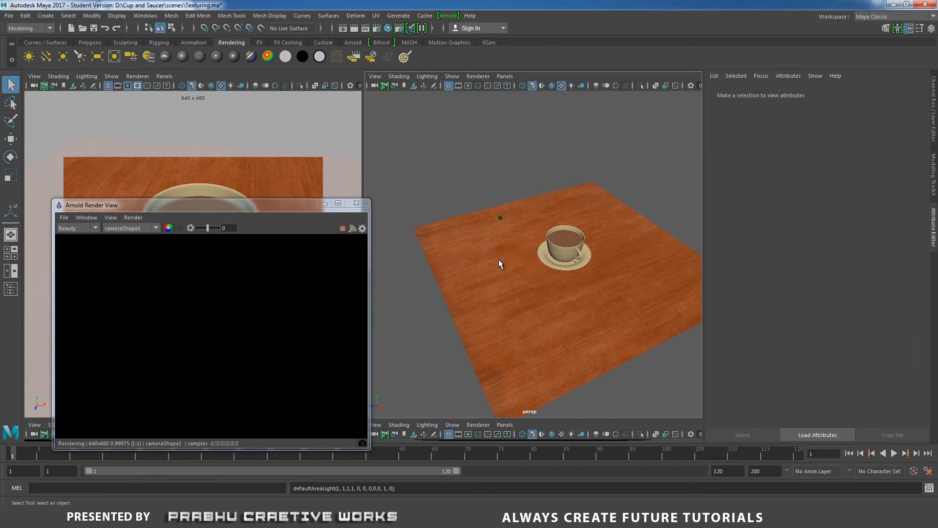
scroll(547, 274, "up", 3)
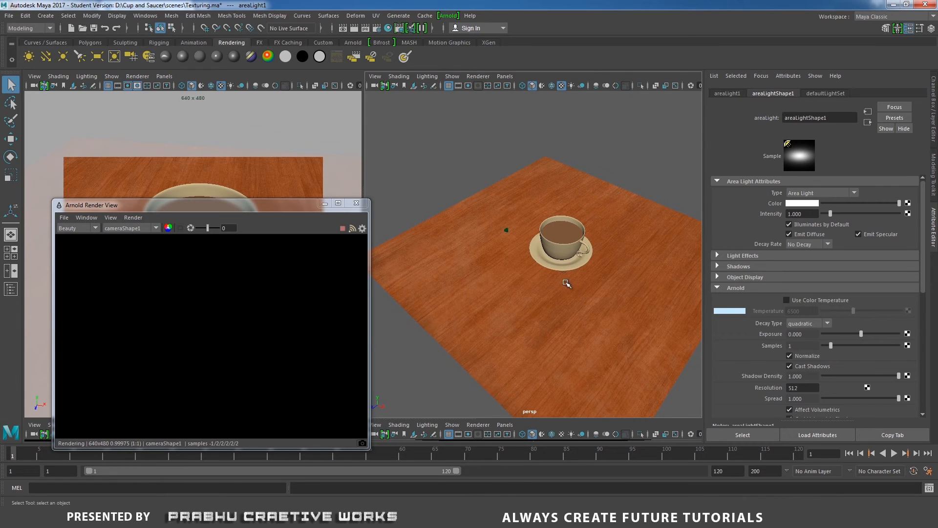
key("r")
left_click_drag(561, 268, 520, 303)
Move the area light up and beside the cup, to about X -25, Y 33, Z 31
key("w")
left_click_drag(520, 257, 523, 209)
left_click_drag(540, 269, 574, 262, "alt")
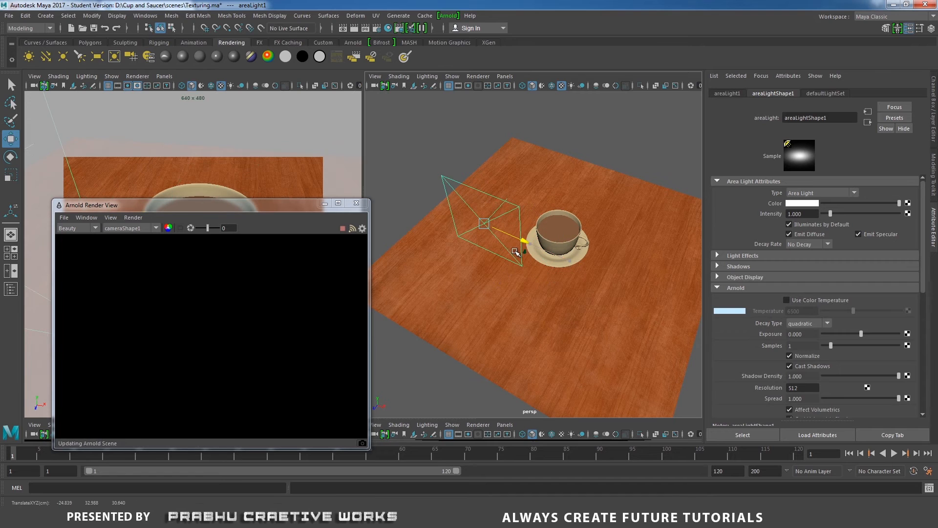
Rotate the area light about -30 degrees around Y, tilt it down toward the cup, and scale it uniformly to about 18.7
left_click_drag(517, 254, 469, 259, "alt")
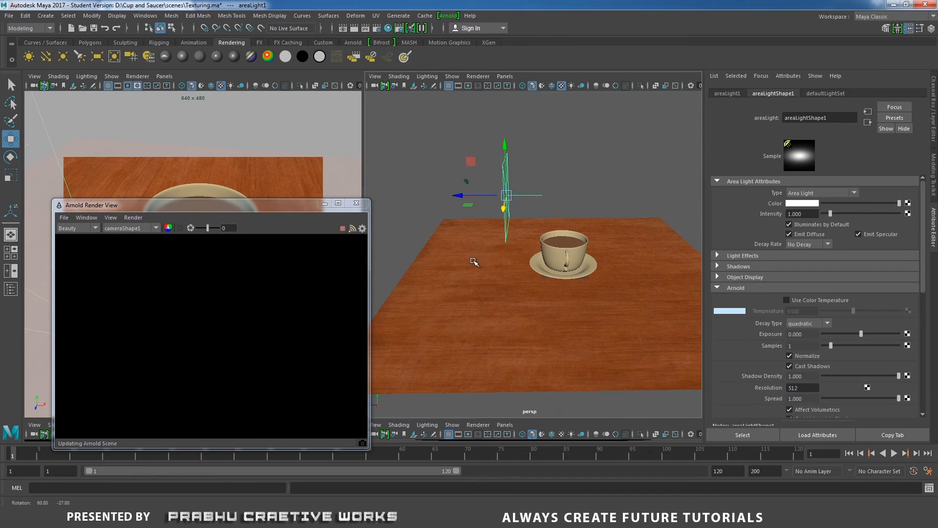
key("e")
left_click_drag(529, 205, 505, 206)
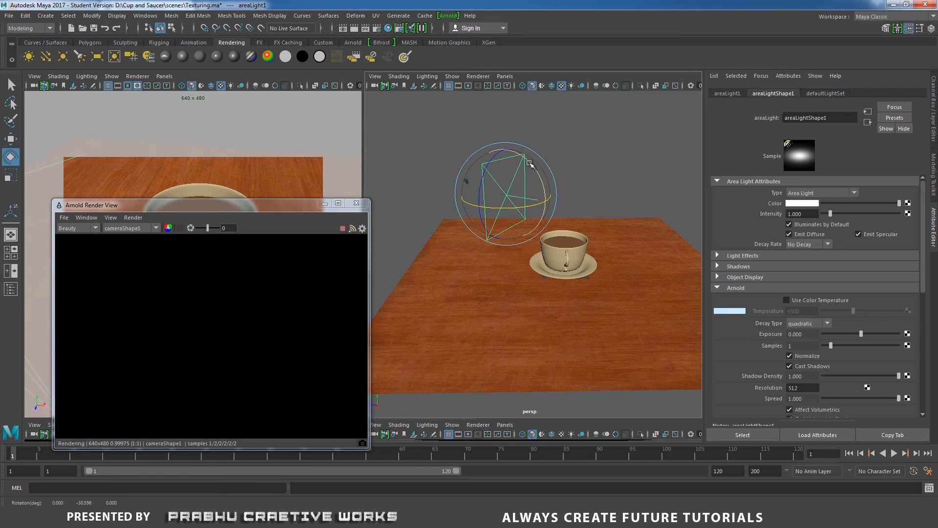
left_click_drag(531, 162, 621, 242)
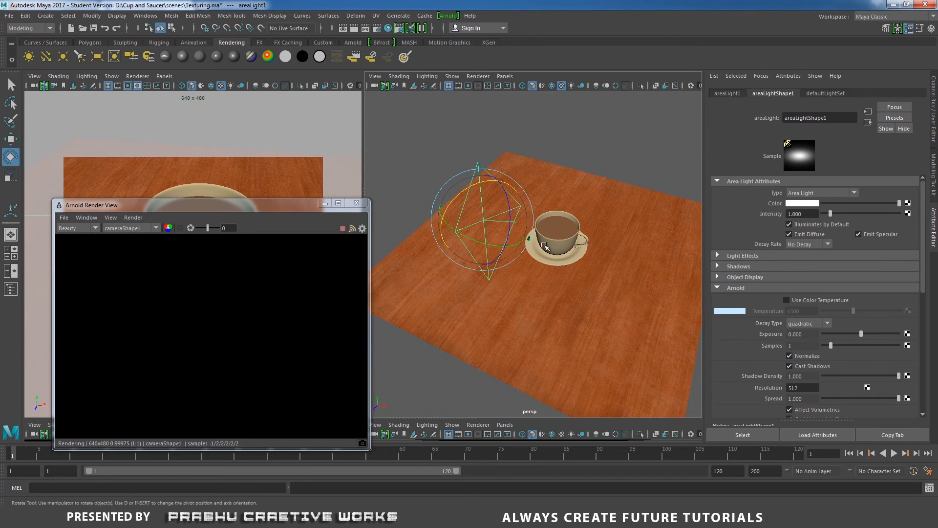
key("r")
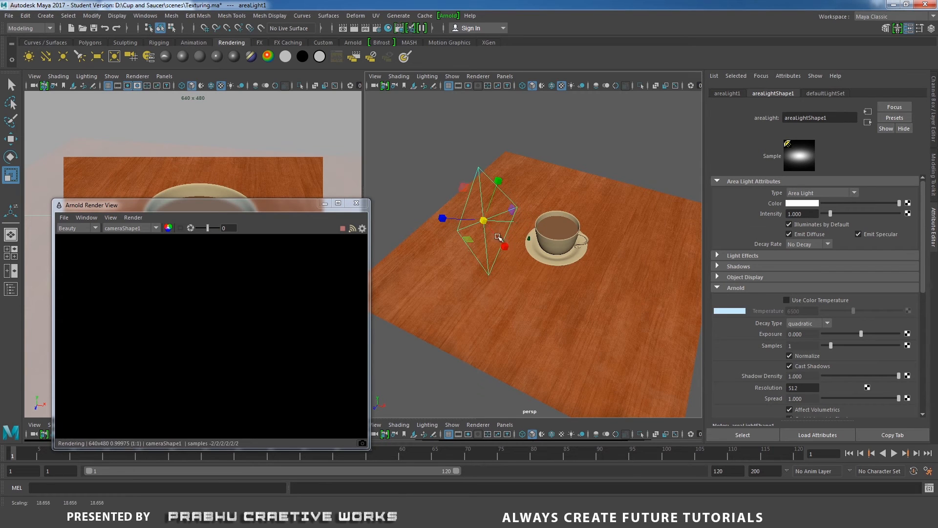
left_click_drag(484, 222, 536, 272, "alt")
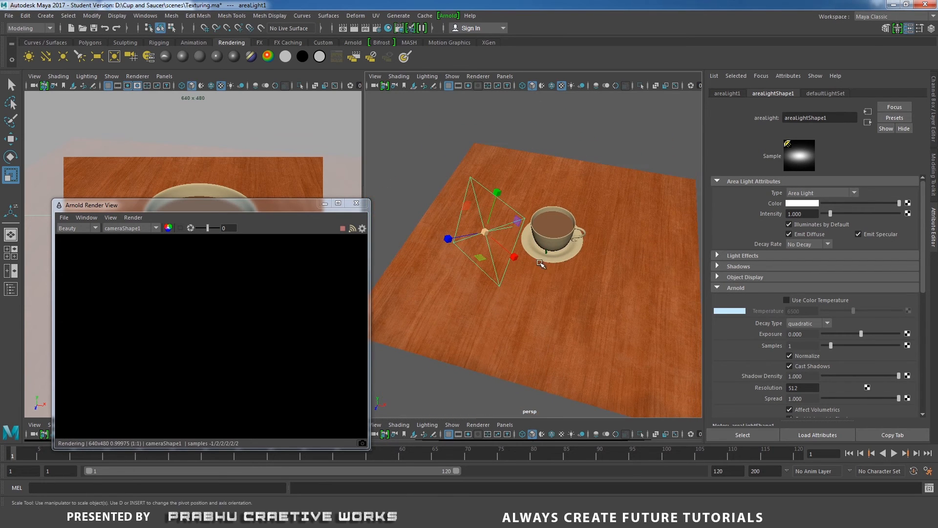
Rename the area light's shape node to key_areaLightShape1
right_click_drag(540, 264, 560, 255, "alt")
middle_click_drag(519, 253, 527, 260, "alt")
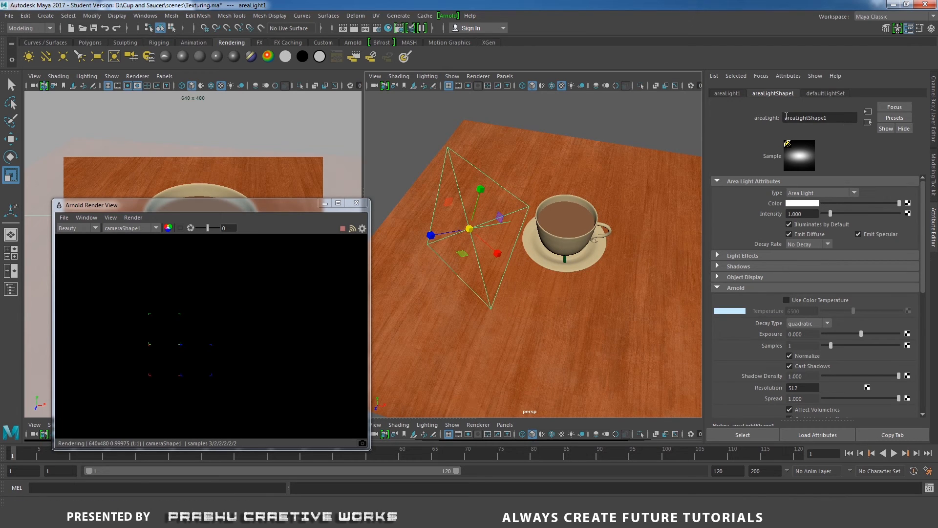
type("key_")
key("Return")
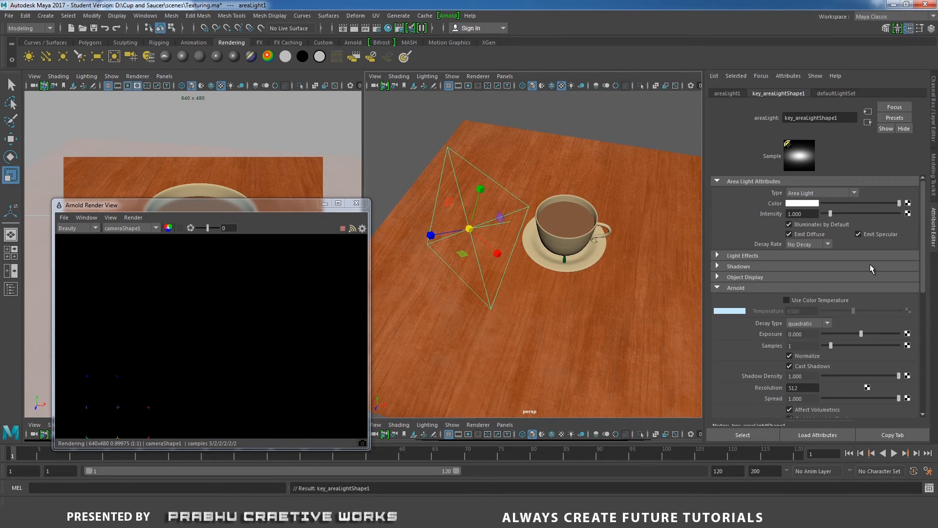
Try Arnold Exposure values of 10, 123 and 12 on the key area light
left_click_drag(583, 303, 579, 296, "alt")
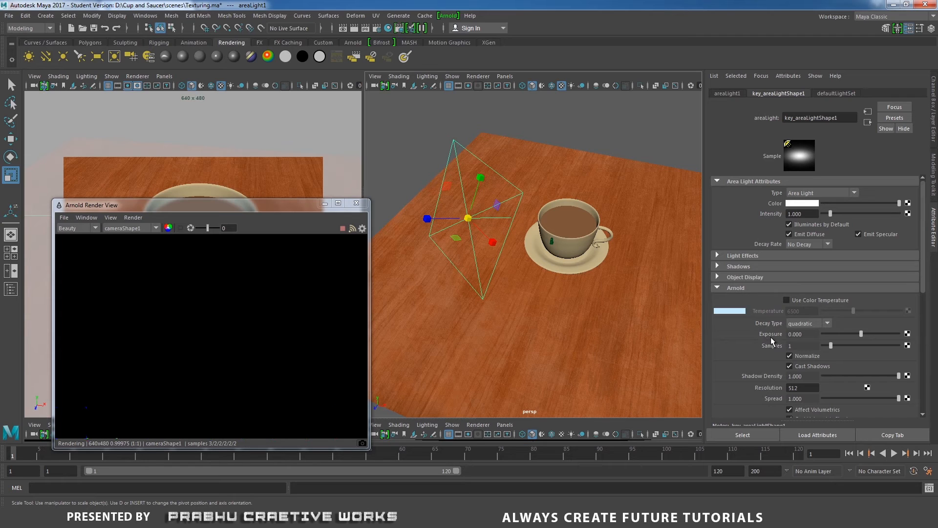
left_click_drag(861, 334, 936, 336)
left_click(802, 337)
type("10")
key("Return")
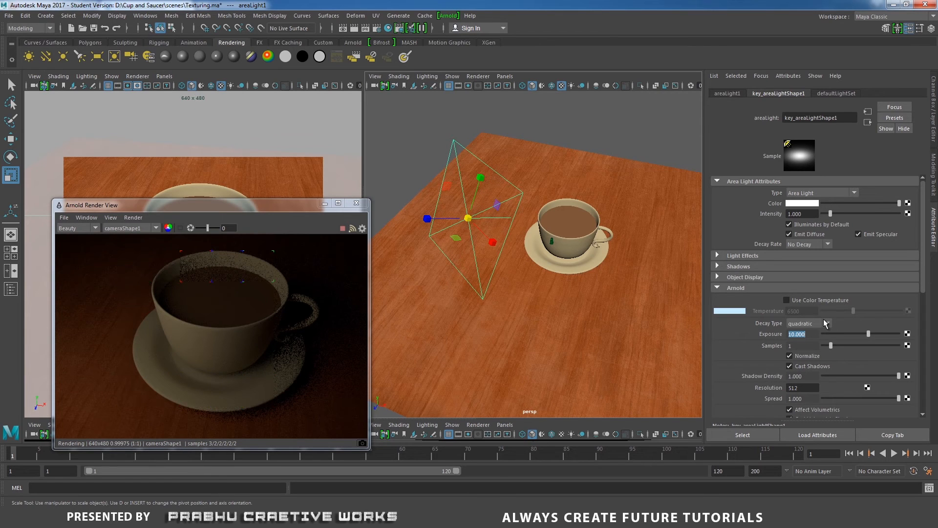
type("123")
key("Return")
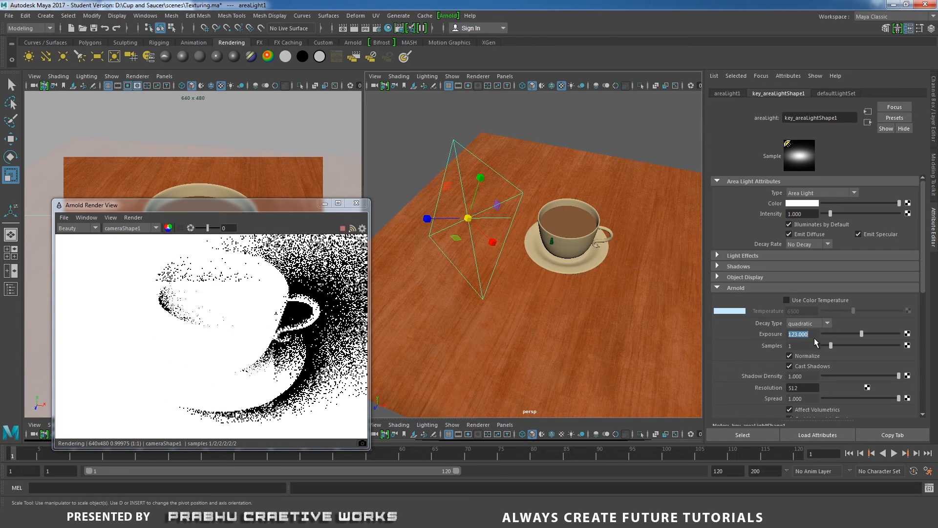
type("12")
key("Return")
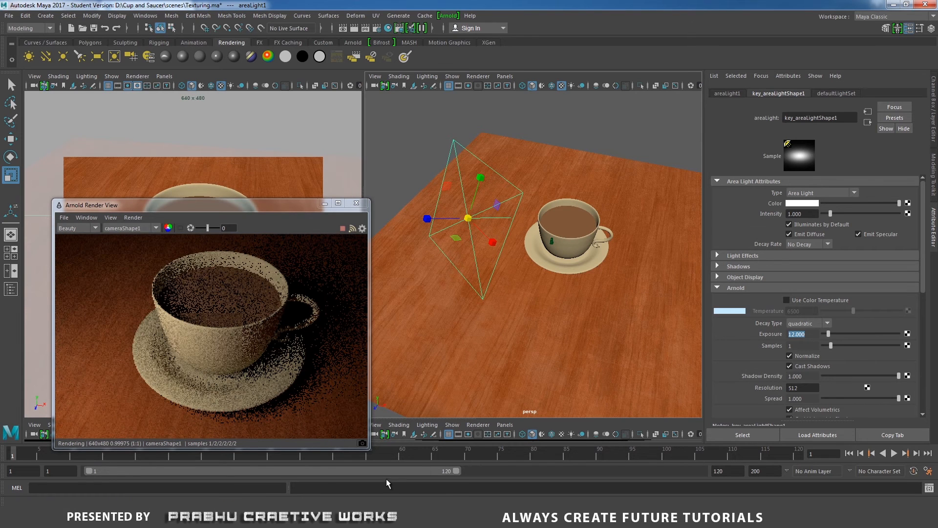
Set the key area light's Arnold Exposure to 13
type("1")
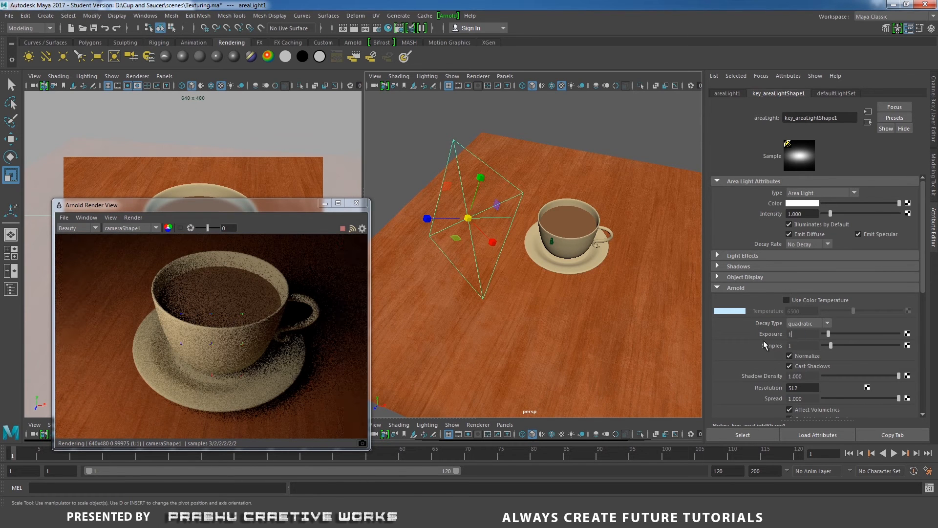
type("3")
key("Return")
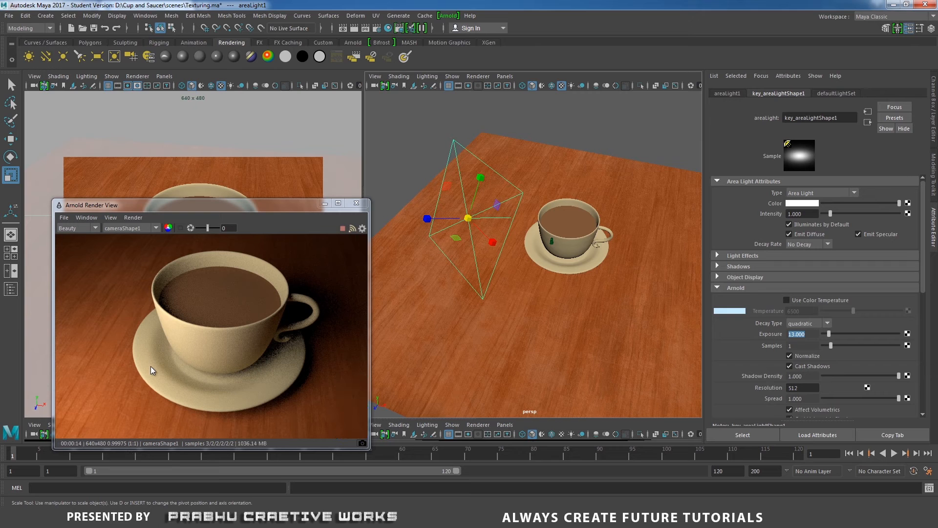
Inspect the shadow noise up close in the render and draw a crop region over the saucer below the cup handle
scroll(248, 348, "up", 4)
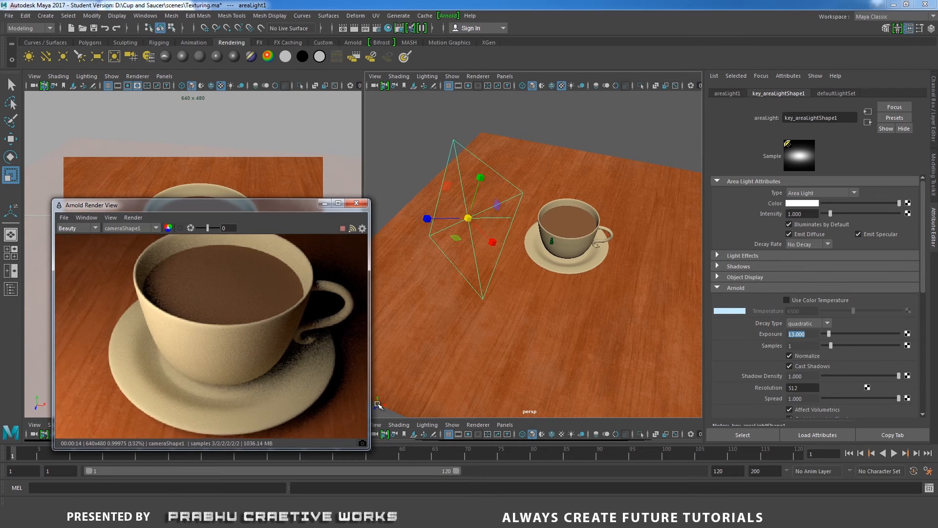
scroll(224, 307, "up", 3)
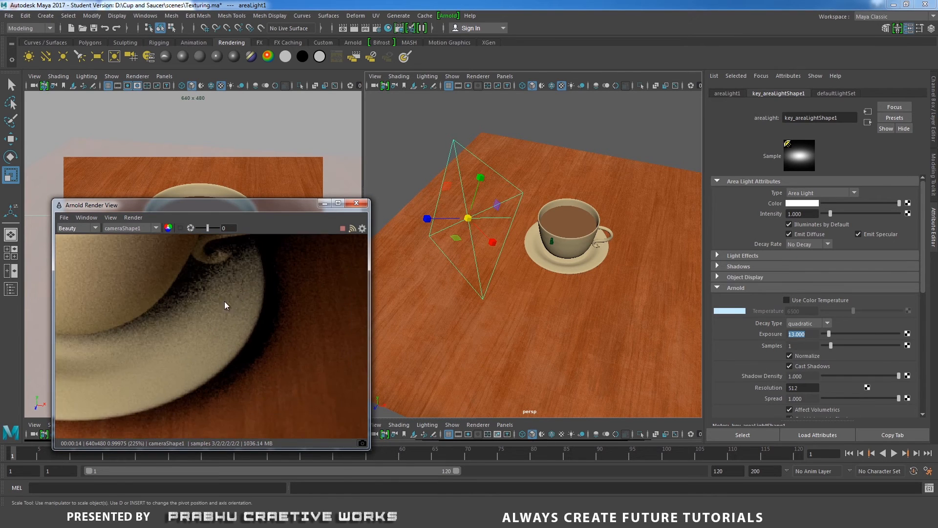
left_click_drag(224, 308, 326, 392)
scroll(272, 372, "up", 1)
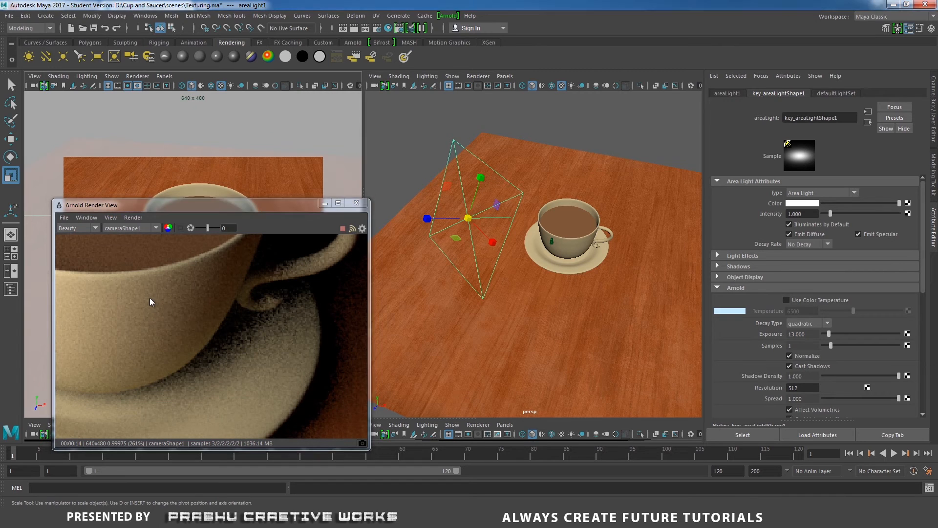
left_click_drag(149, 297, 286, 418)
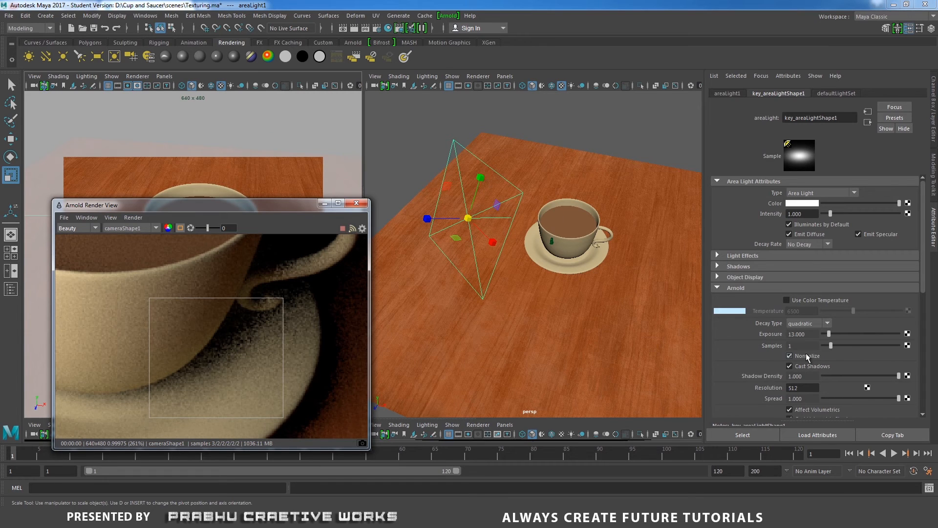
Raise the key area light's Samples to 6 and check the shadow noise against the full cup render
left_click_drag(829, 345, 863, 347)
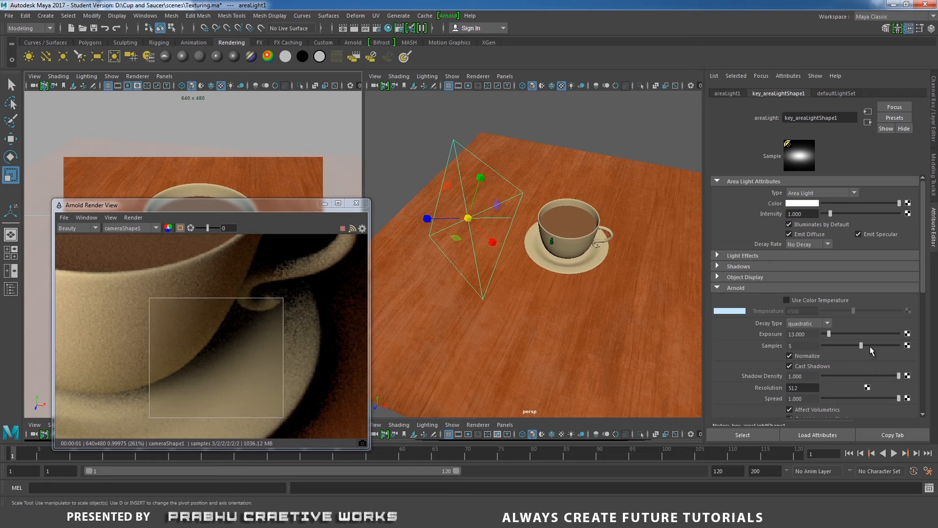
left_click_drag(862, 346, 868, 345)
scroll(58, 294, "down", 5)
middle_click_drag(229, 327, 296, 332)
scroll(206, 319, "down", 2)
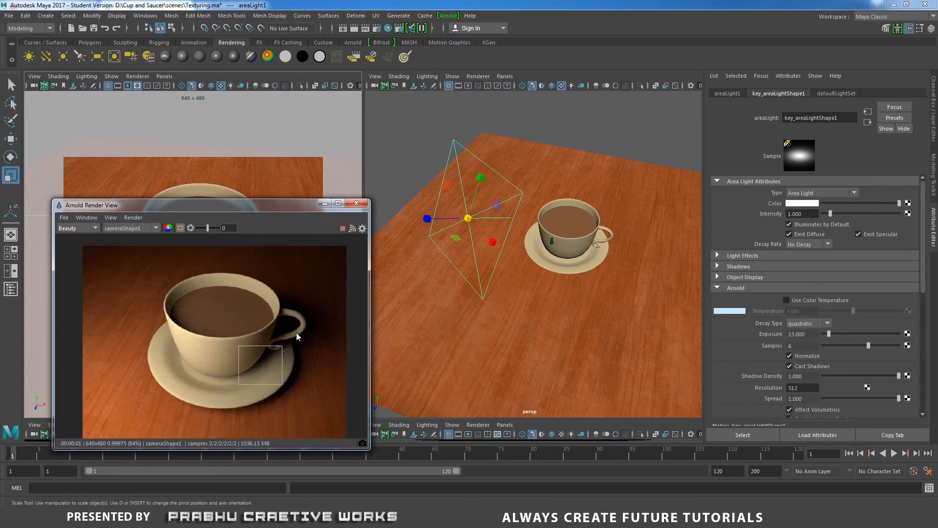
scroll(303, 342, "up", 1)
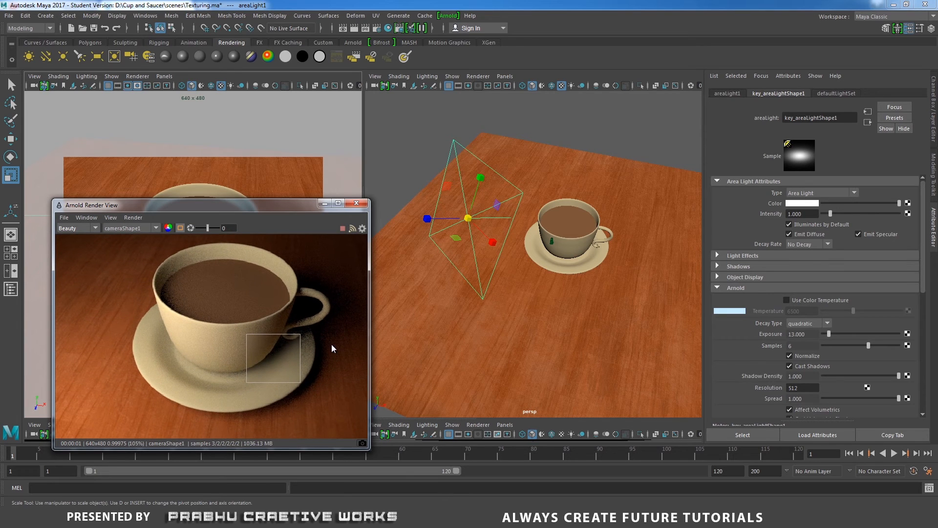
Duplicate the key area light and move the copy to the handle side of the cup, at about X 23
left_click_drag(472, 291, 473, 281, "alt")
right_click_drag(473, 281, 460, 221, "alt")
left_click_drag(459, 196, 452, 193, "alt")
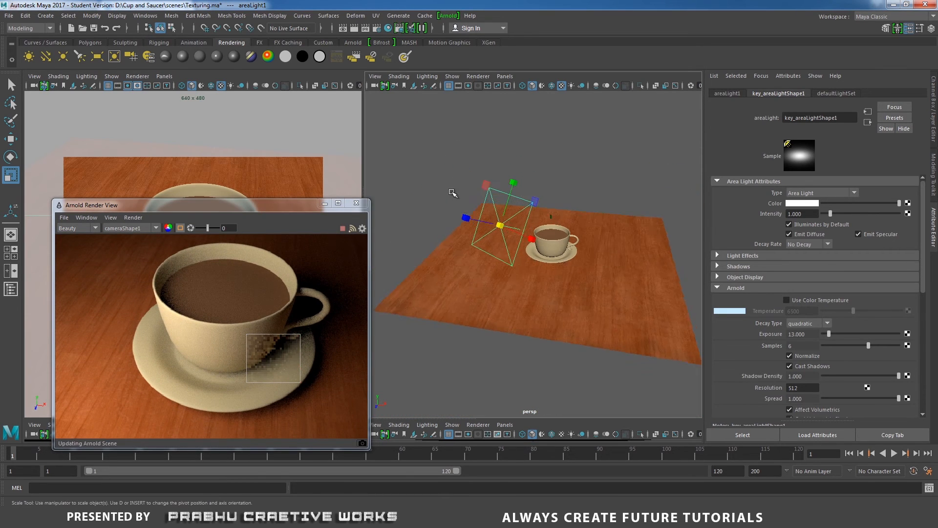
scroll(450, 191, "up", 3)
left_click(450, 128)
left_click_drag(450, 128, 487, 164)
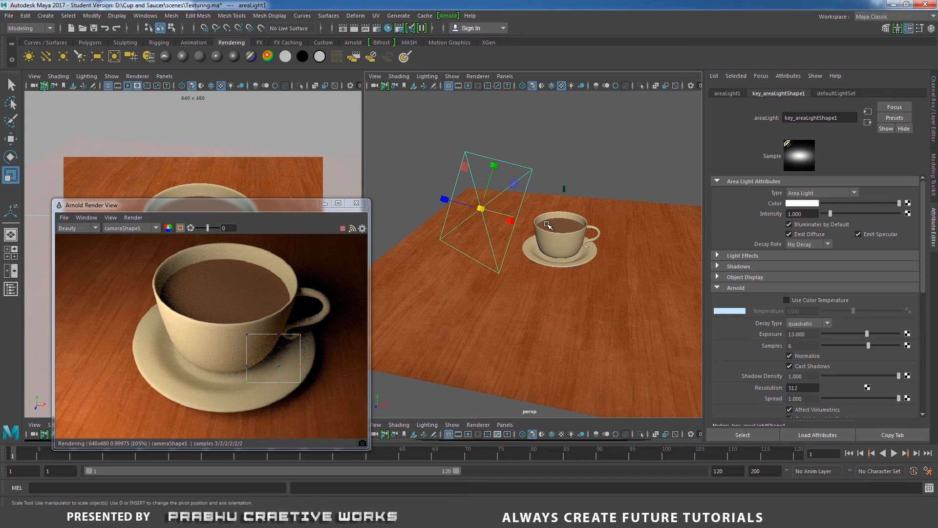
key("w")
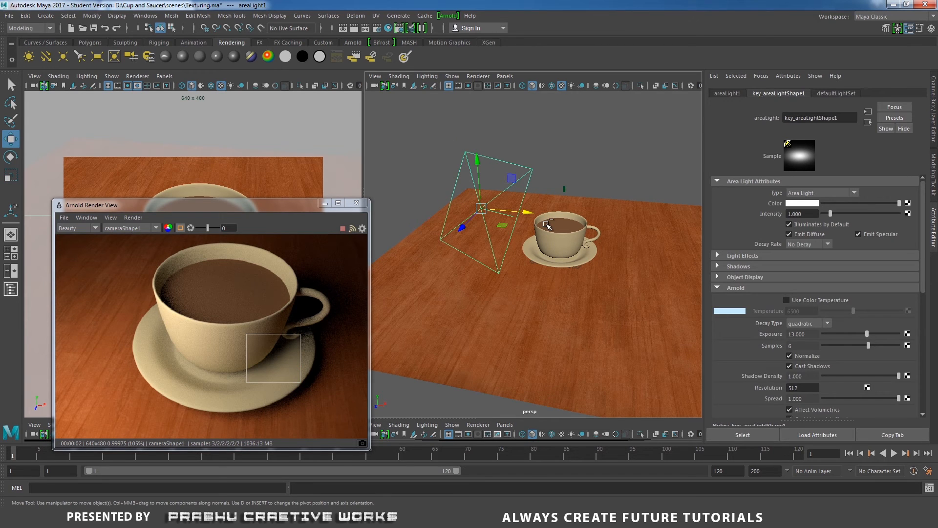
key("ctrl+d")
left_click_drag(546, 224, 633, 295, "alt")
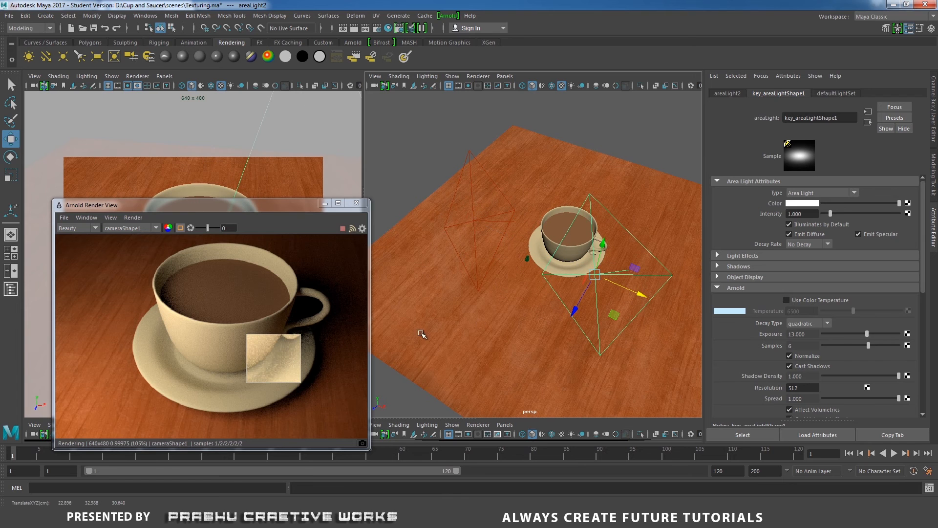
Close and reopen the Arnold render view to render the full frame without the crop region
left_click(357, 204)
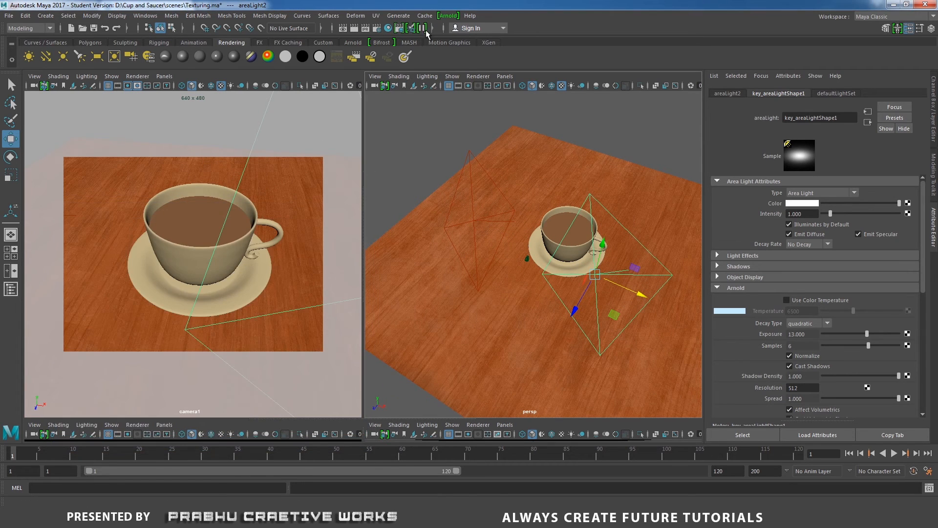
left_click(448, 16)
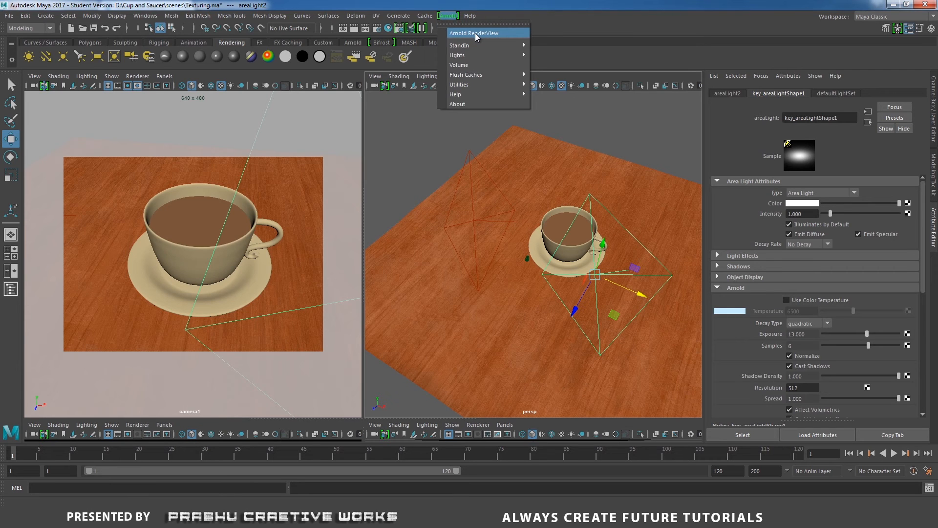
left_click(475, 33)
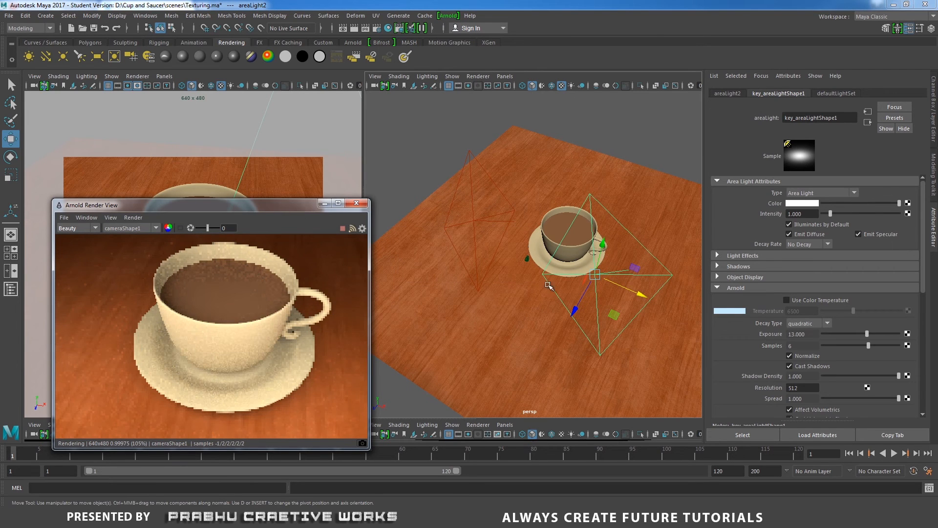
Rotate the duplicated area light to face the cup from the handle side and shift it to about X 30
scroll(548, 286, "down", 4)
key("e")
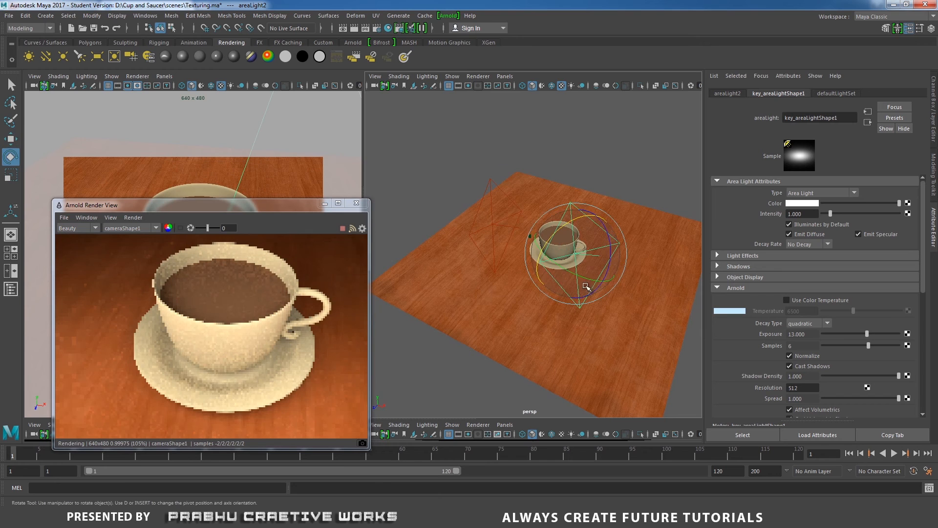
left_click_drag(586, 286, 582, 230)
left_click_drag(554, 263, 621, 263, "alt")
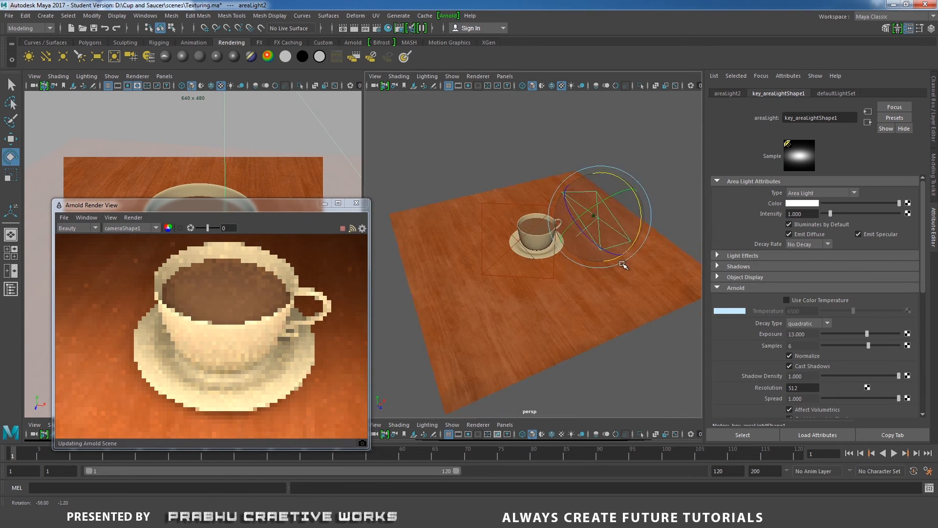
right_click_drag(622, 264, 668, 306, "alt")
left_click_drag(667, 305, 606, 247, "alt")
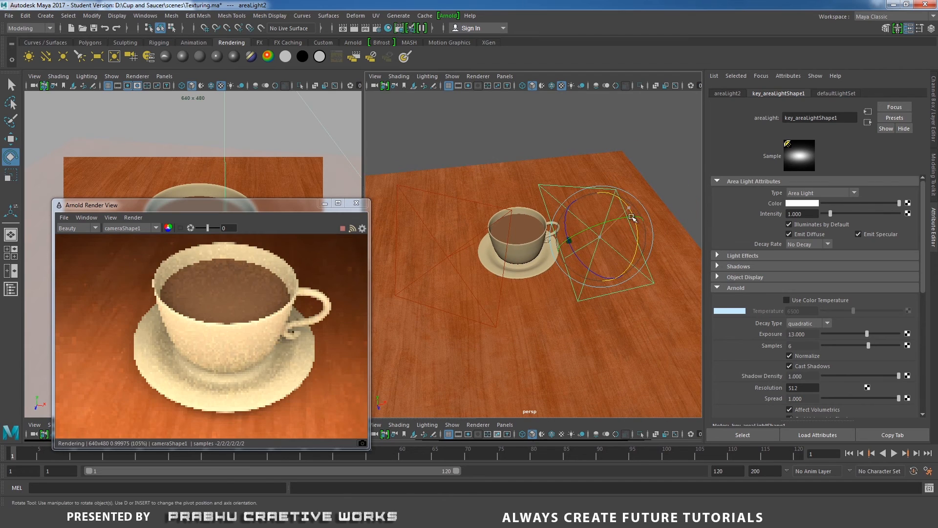
left_click_drag(631, 217, 638, 270)
key("w")
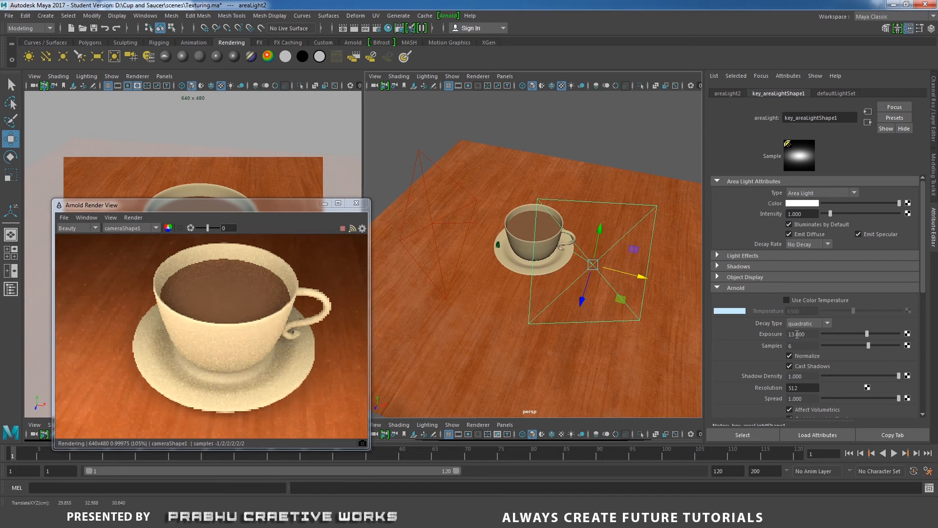
Rename the duplicated light's shape node as fill_areaLightShape1
left_click_drag(811, 334, 714, 336)
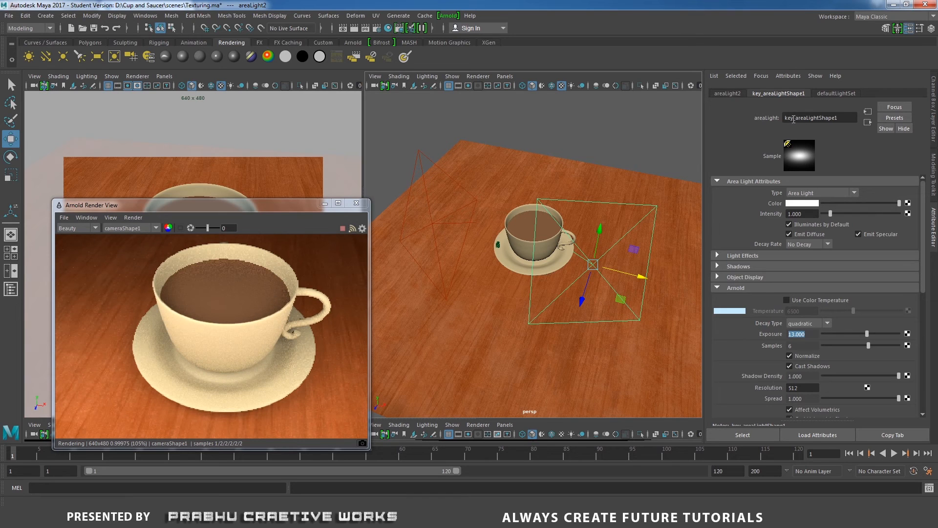
left_click_drag(794, 119, 783, 119)
type("fill")
key("Return")
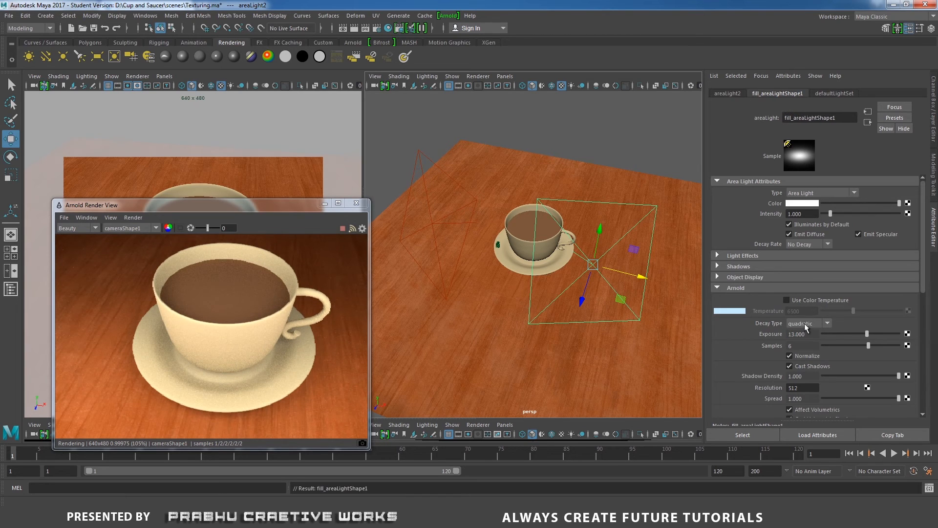
Set the fill area light's Arnold Exposure to 7 and turn off its Cast Shadows option
left_click_drag(809, 335, 734, 331)
type("7")
key("Return")
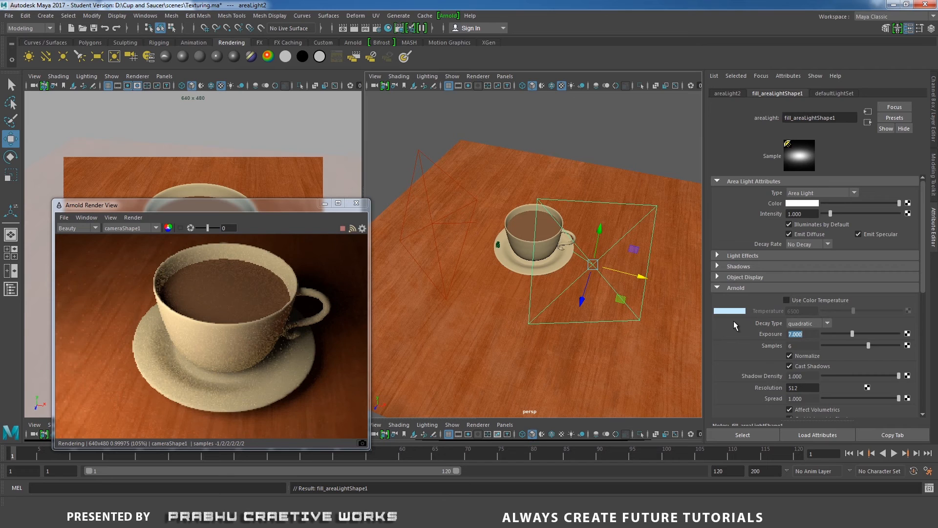
left_click(789, 367)
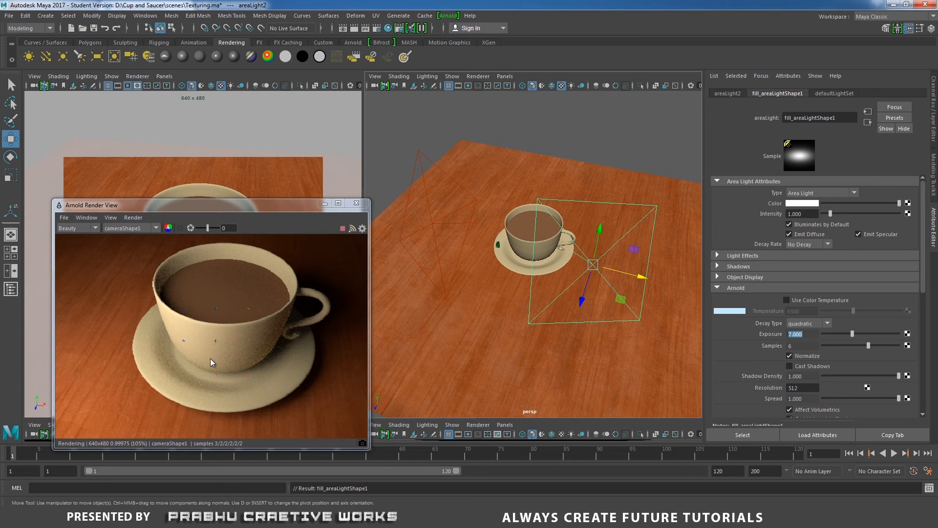
Crop the render to the cup's lower front, and set the cup material's Specular Weight to about 0.299 and Roughness to about 0.305
scroll(214, 326, "up", 3)
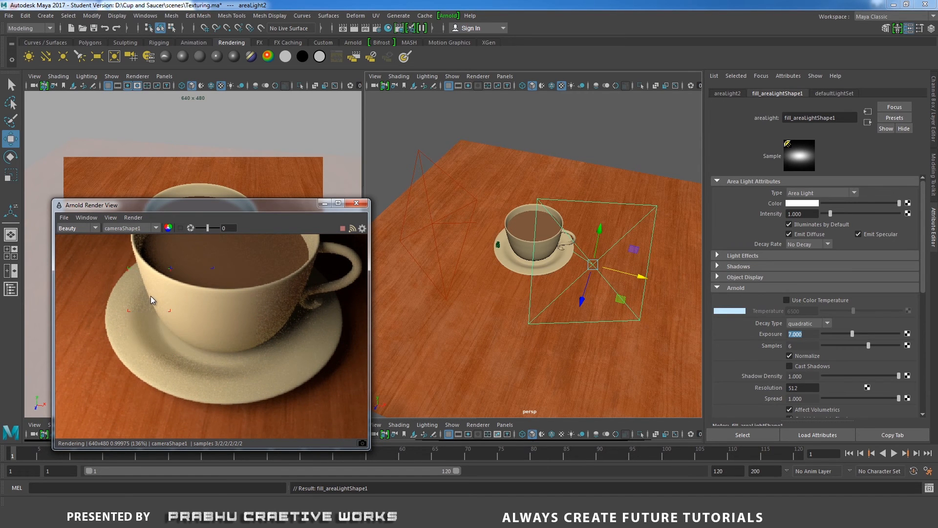
left_click_drag(150, 295, 281, 415)
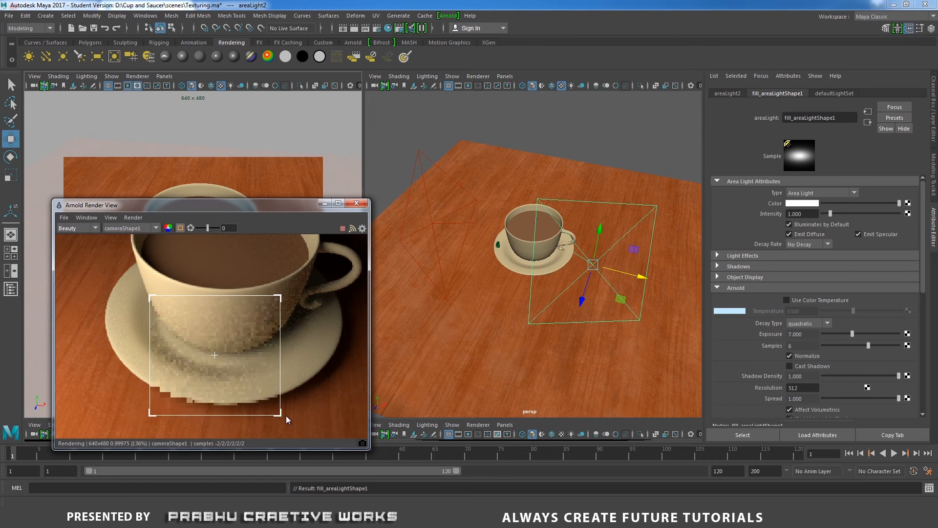
left_click_drag(528, 347, 513, 257, "alt")
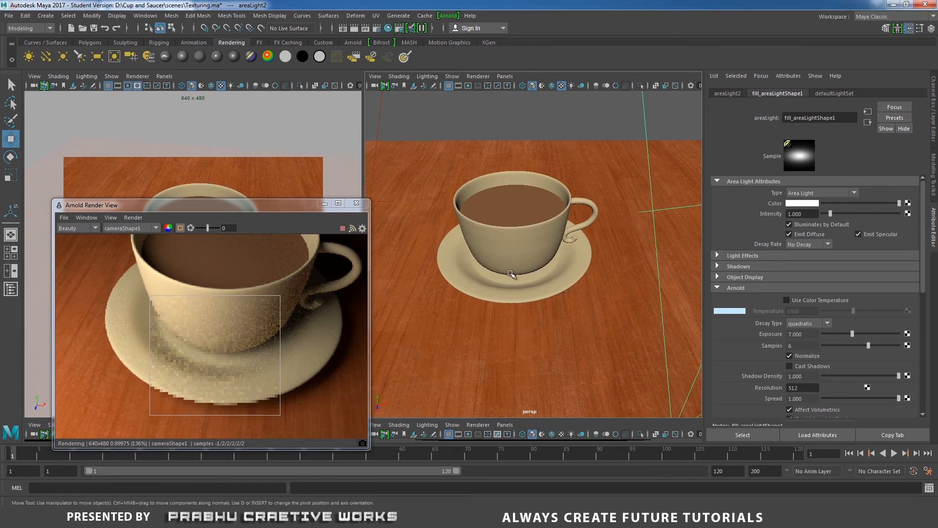
left_click(513, 257)
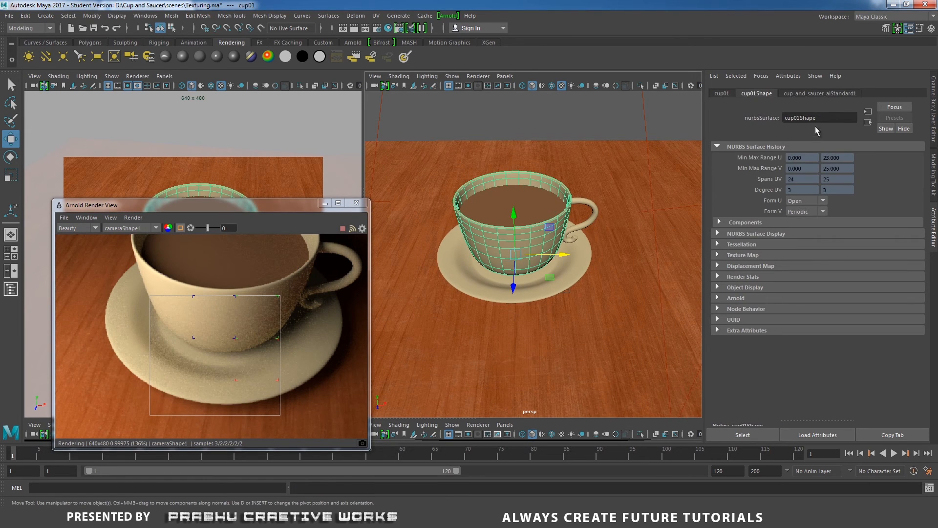
left_click(820, 93)
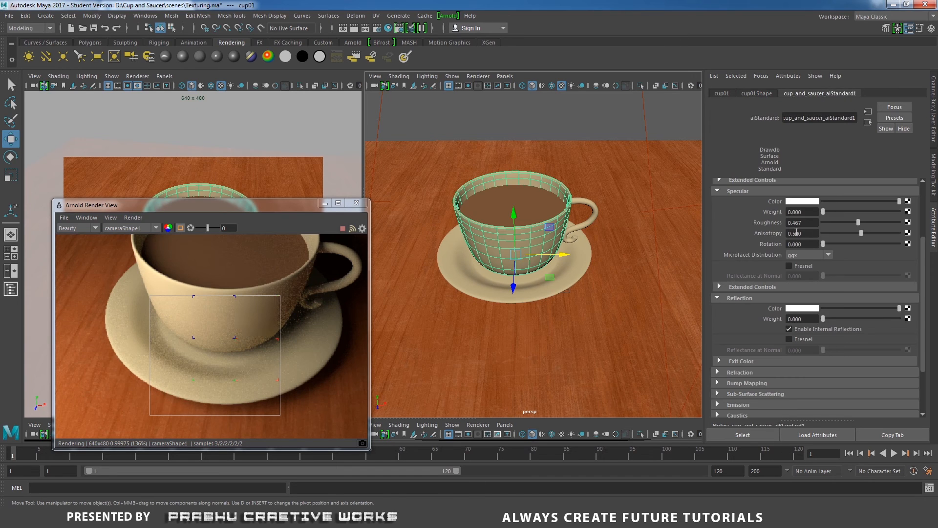
left_click_drag(922, 279, 923, 237)
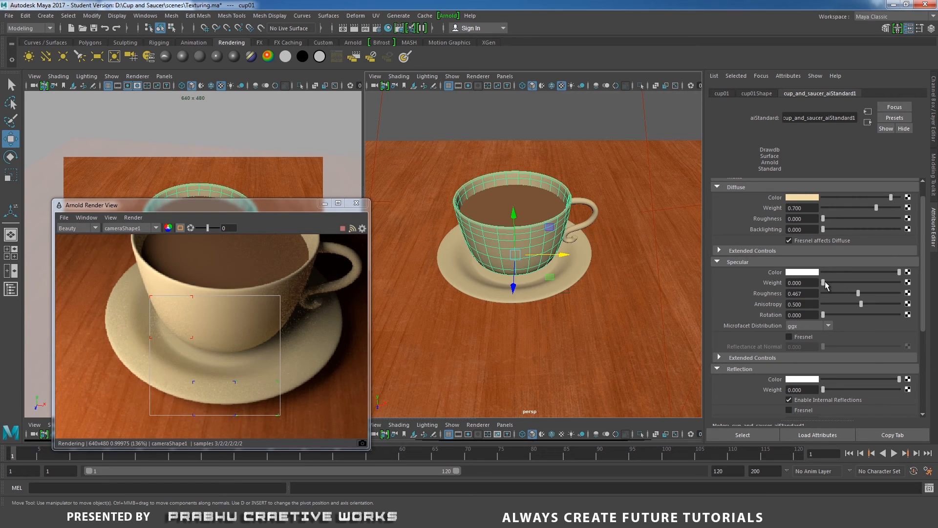
left_click_drag(825, 282, 845, 282)
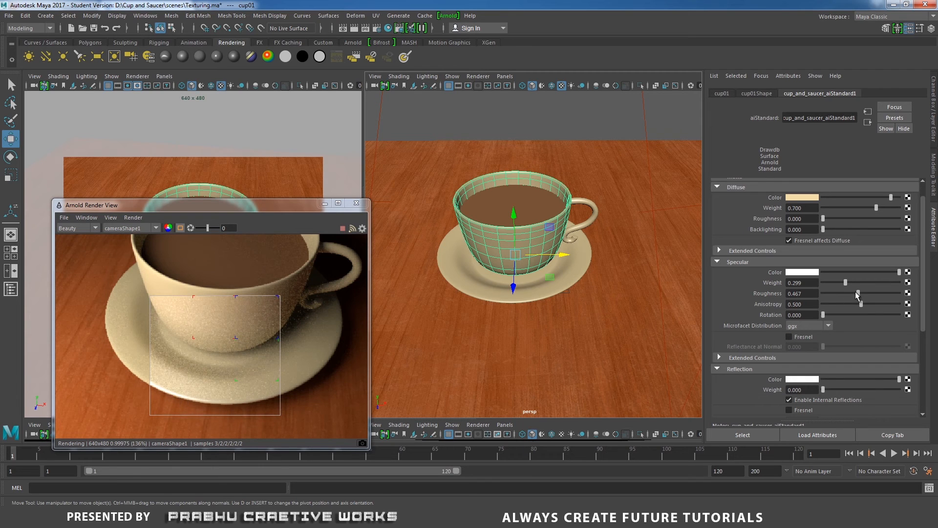
left_click_drag(857, 293, 846, 293)
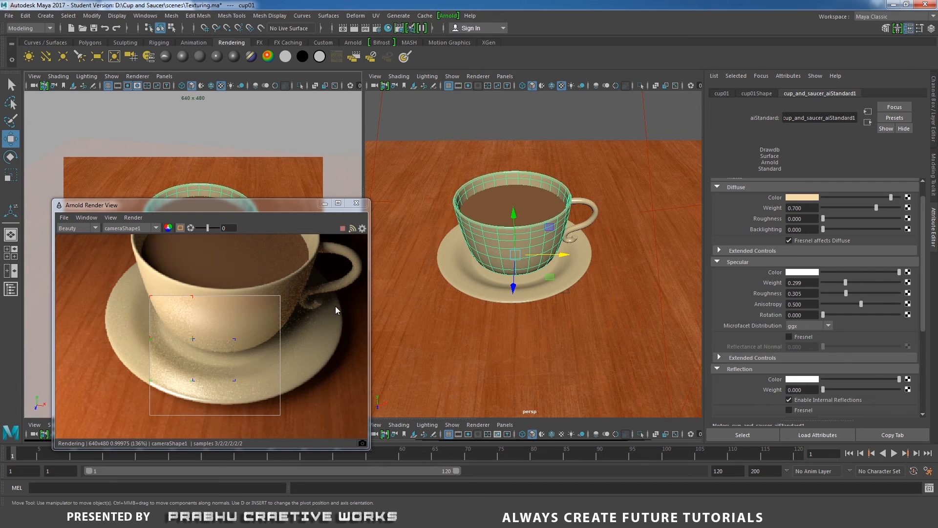
Crop the render to the cup's rim and coffee, and set the coffee material's Specular Weight to about 0.201 and Roughness to about 0.078
middle_click_drag(335, 306, 339, 355)
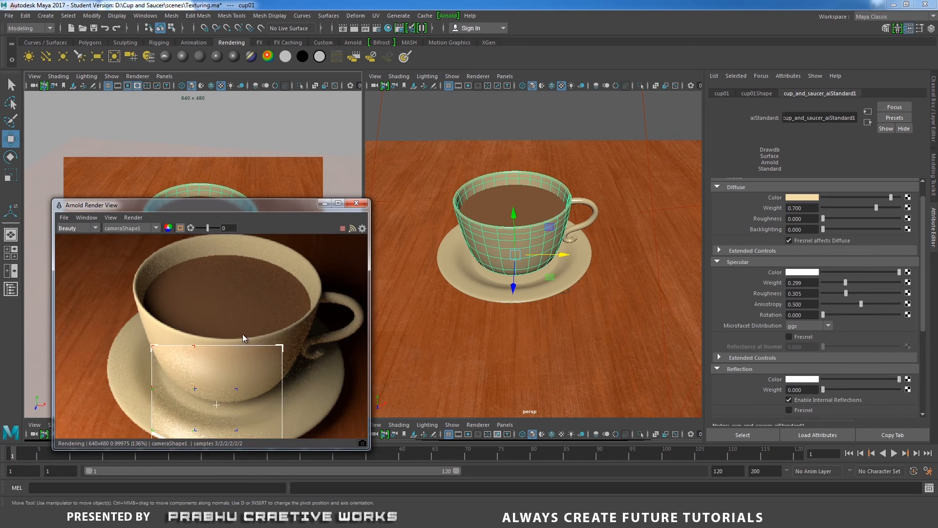
middle_click_drag(207, 274, 217, 303)
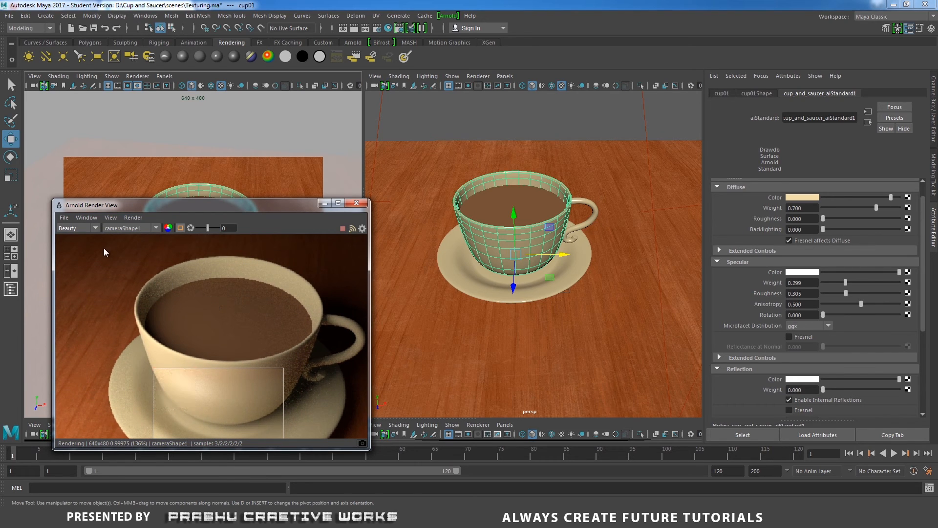
left_click_drag(111, 255, 327, 363)
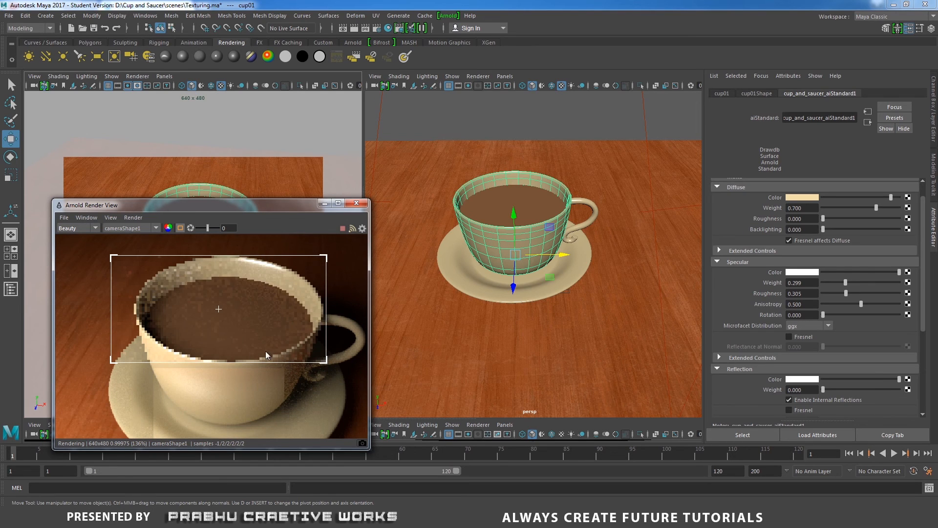
left_click(562, 202)
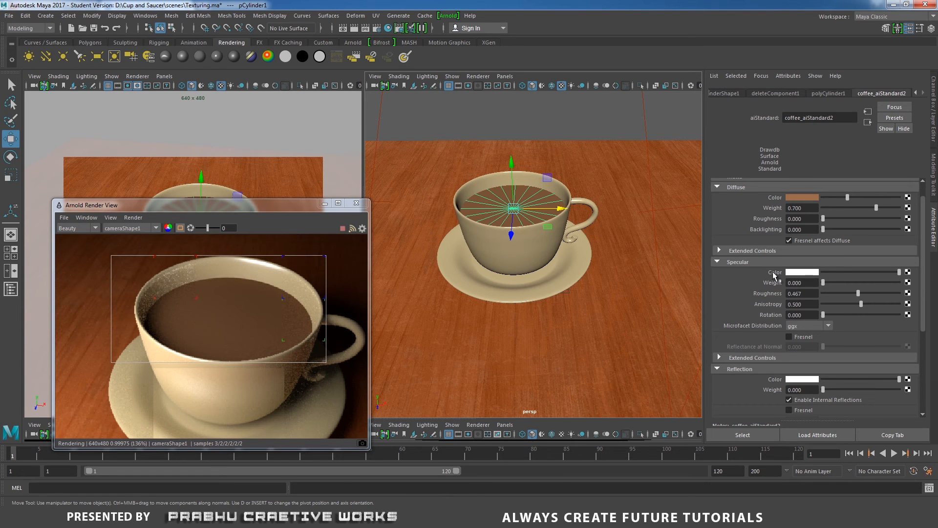
mouse_move(828, 285)
left_mouse_down()
mouse_move(839, 287)
mouse_move(828, 298)
left_mouse_up()
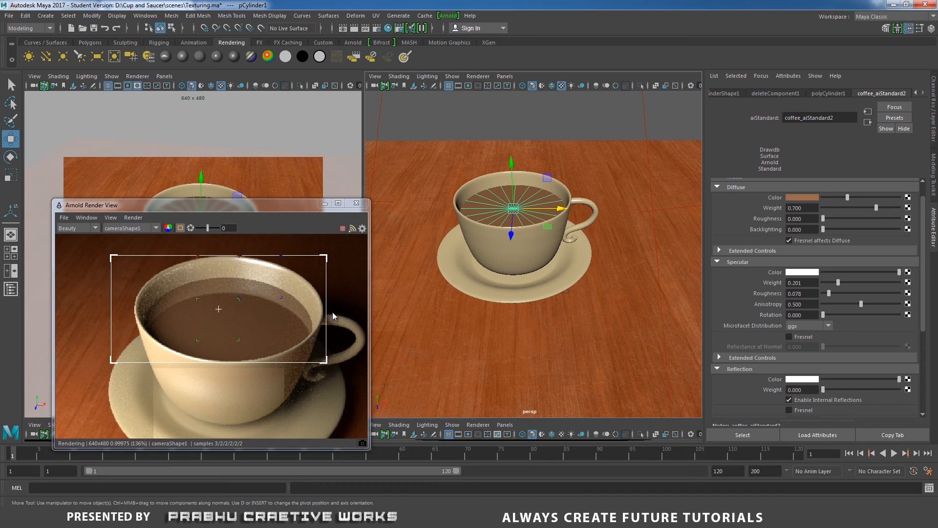
Restart the Arnold render view without the crop region and fit the whole cup and saucer image in it
left_click_drag(269, 208, 274, 131)
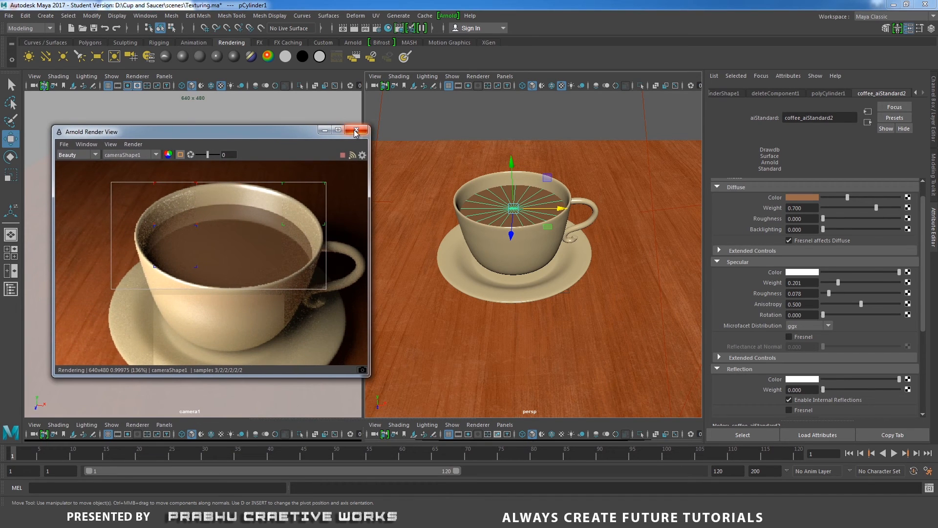
left_click(356, 131)
left_click(448, 16)
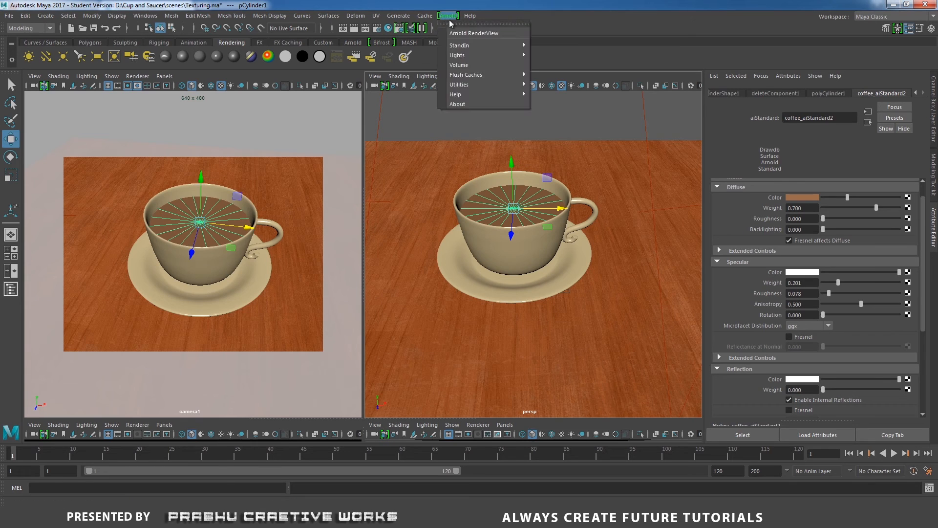
left_click(467, 32)
scroll(175, 265, "down", 5)
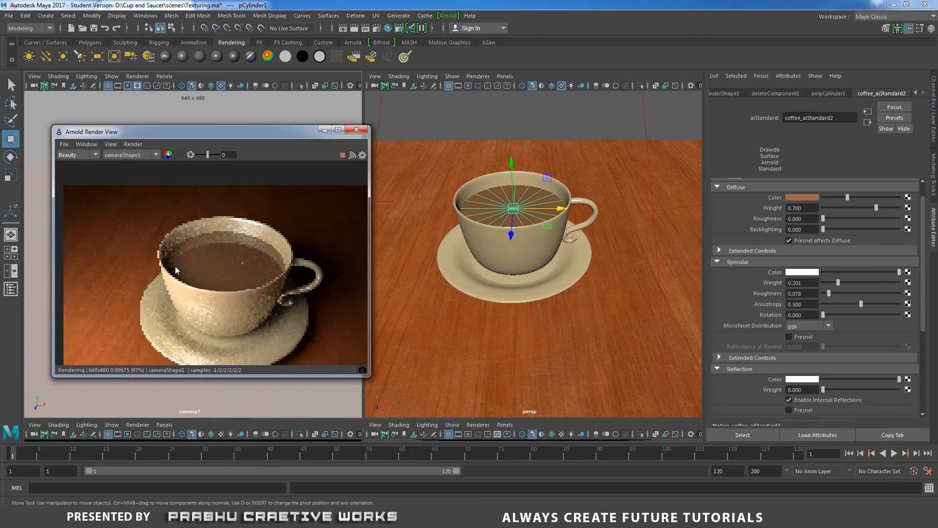
middle_click_drag(226, 268, 225, 219)
scroll(274, 259, "down", 1)
middle_click_drag(285, 262, 285, 272)
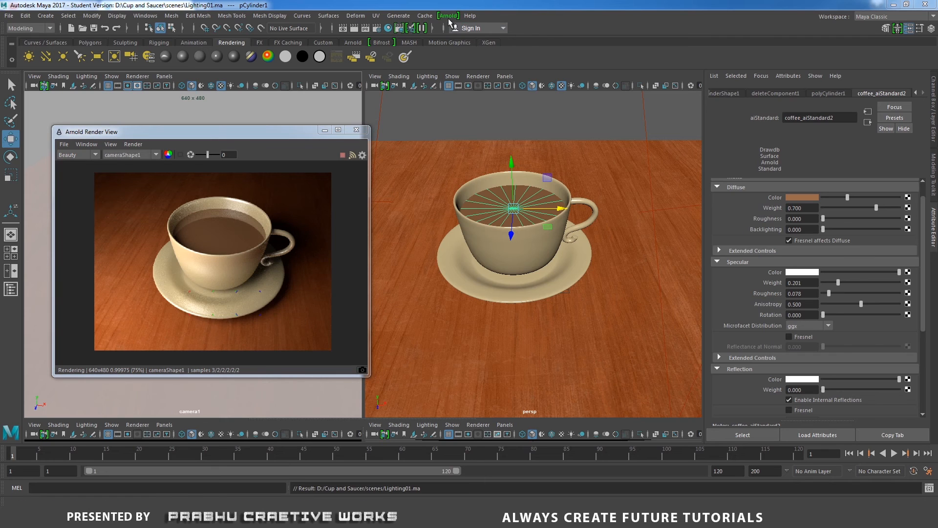
Add an Arnold Skydome Light to the scene and show the whole dome in the perspective view
left_click(447, 16)
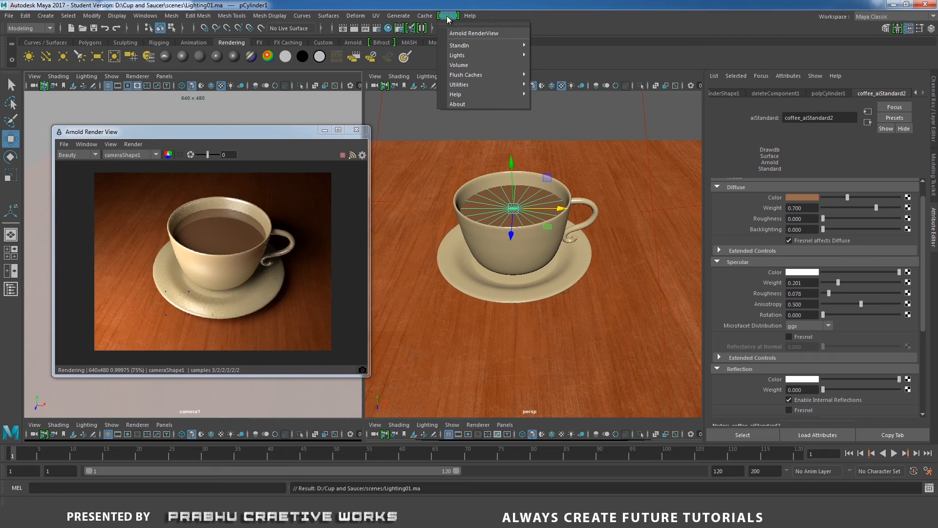
mouse_move(472, 57)
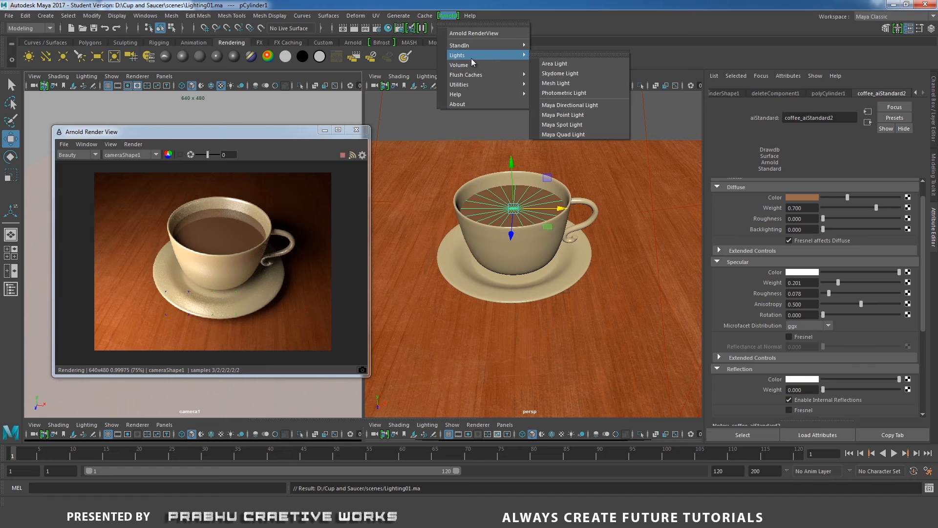
left_click(566, 78)
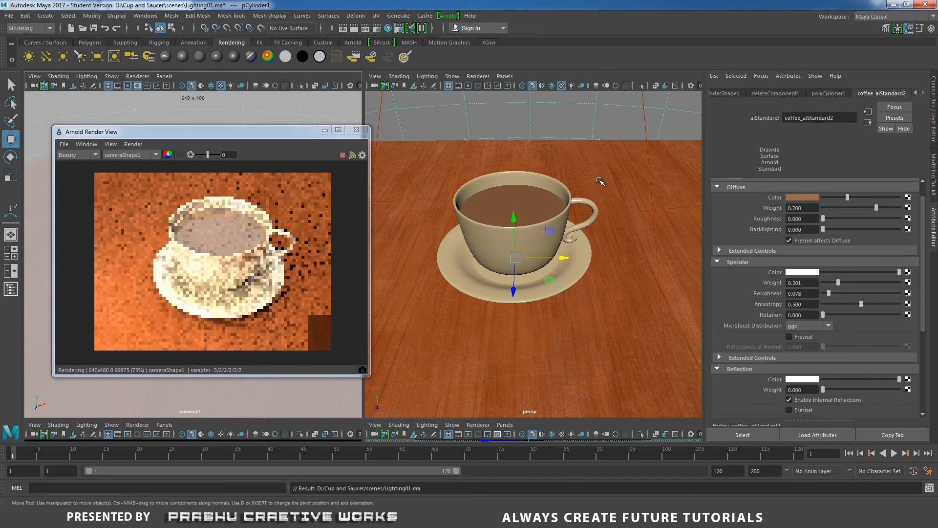
scroll(663, 233, "down", 5)
right_click_drag(663, 233, 593, 237, "alt")
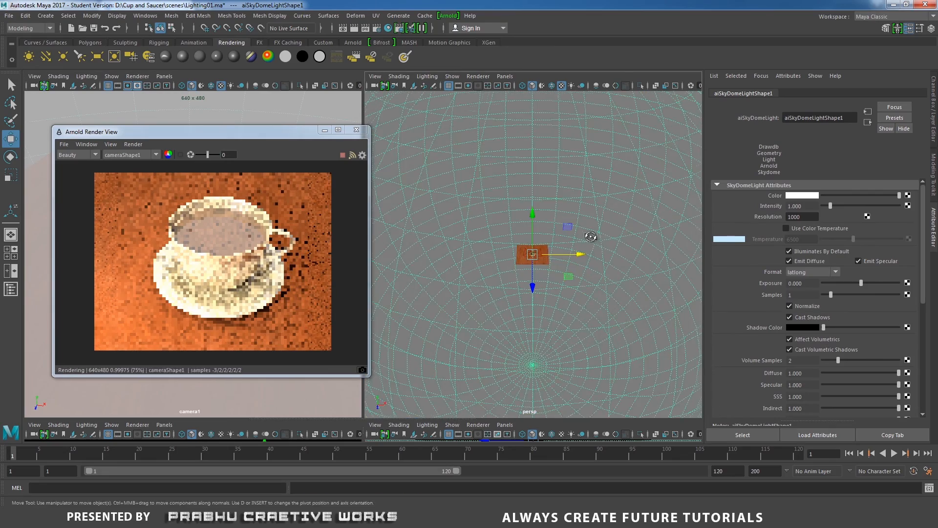
mouse_move(593, 236)
left_mouse_down("alt")
mouse_move(601, 209)
mouse_move(615, 256)
mouse_move(564, 216)
mouse_move(583, 188)
mouse_move(581, 228)
left_mouse_up("alt")
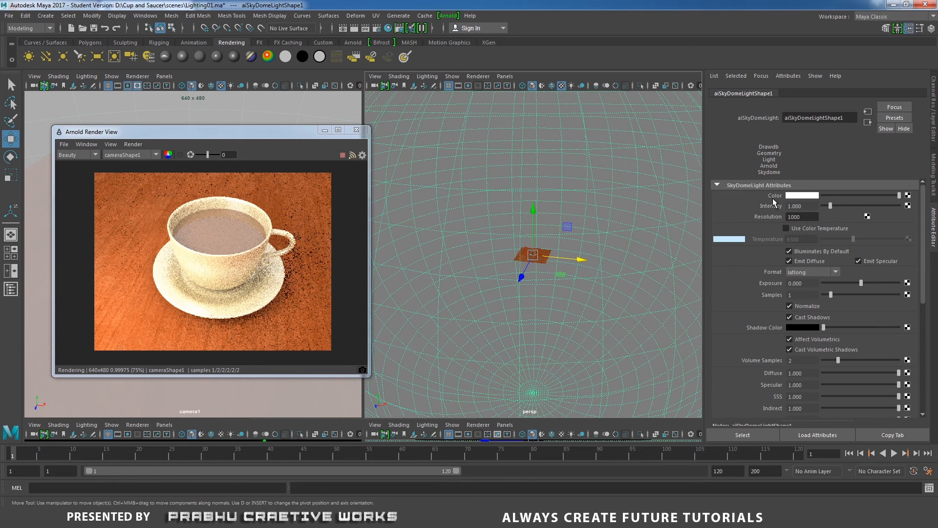
right_click_drag(605, 205, 578, 184, "alt")
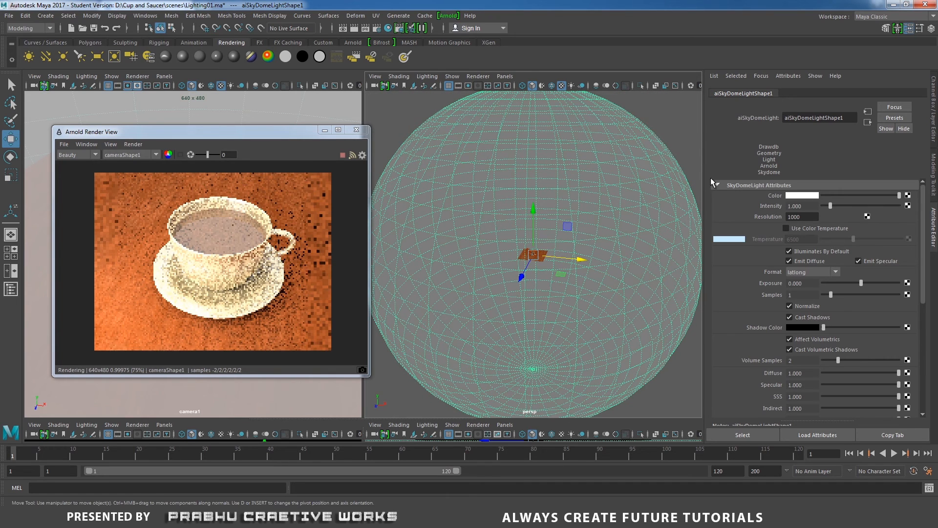
Map a File texture to the skydome light's Color, with Filter Type Off and hdri_map.hdr from the sourceimages folder as its image
left_click(907, 198)
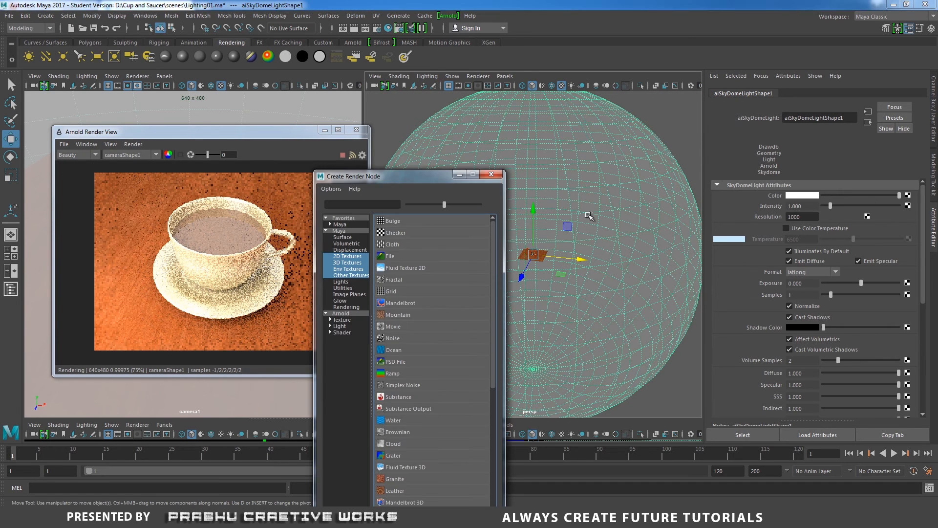
left_click(399, 257)
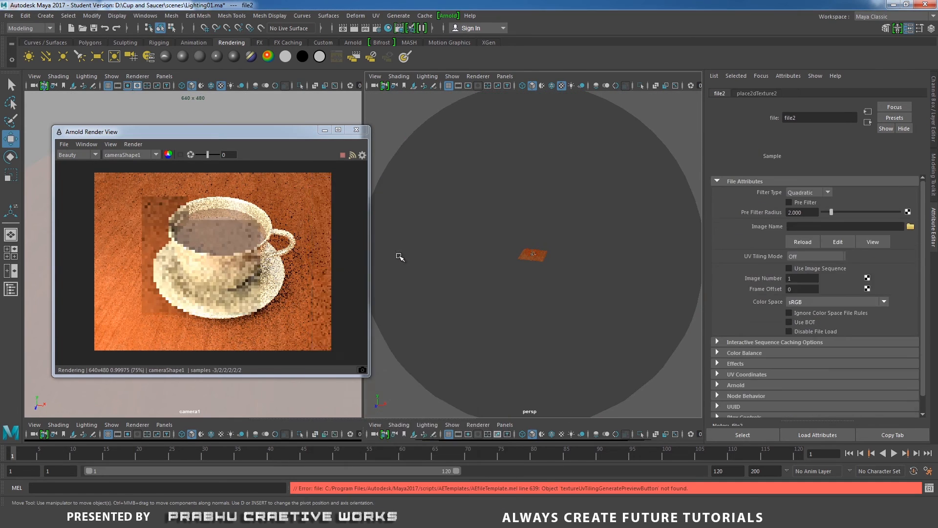
left_click(804, 192)
left_click(798, 202)
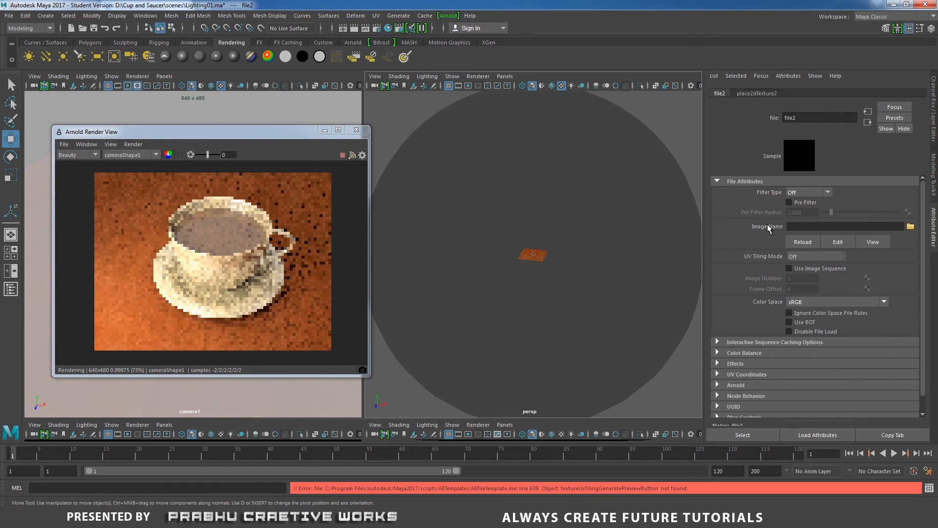
left_click(910, 228)
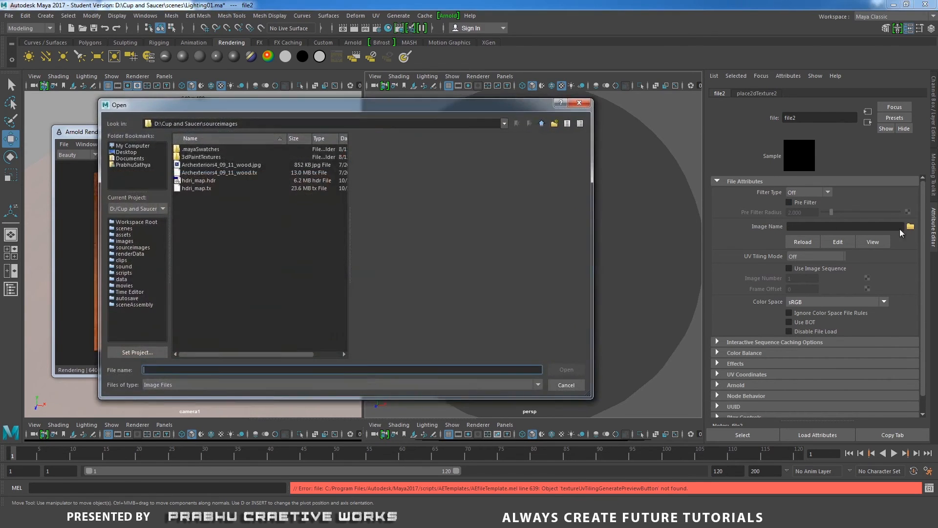
left_click_drag(332, 115, 519, 120)
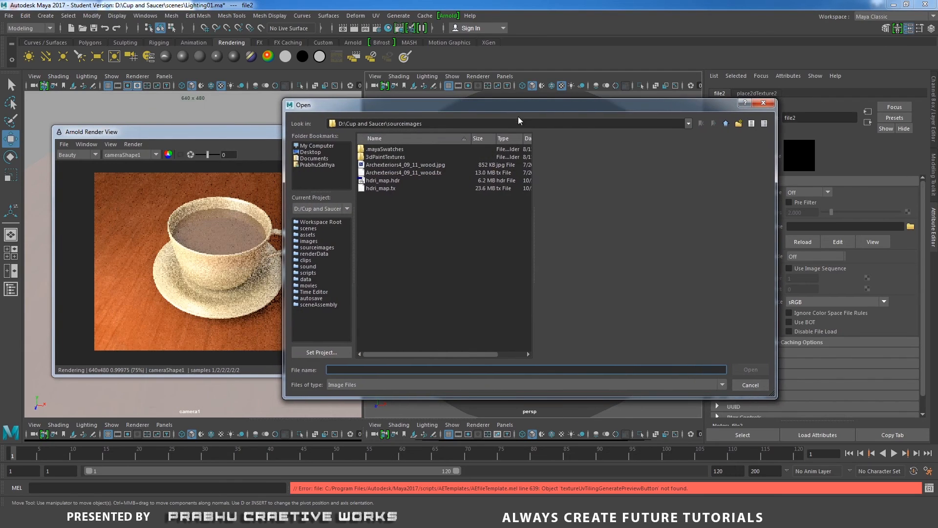
left_click(382, 181)
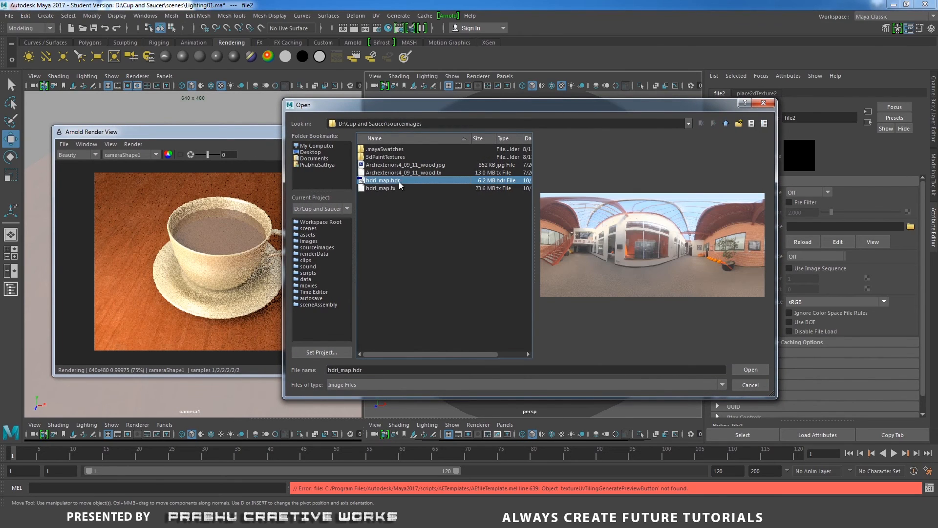
left_click(751, 370)
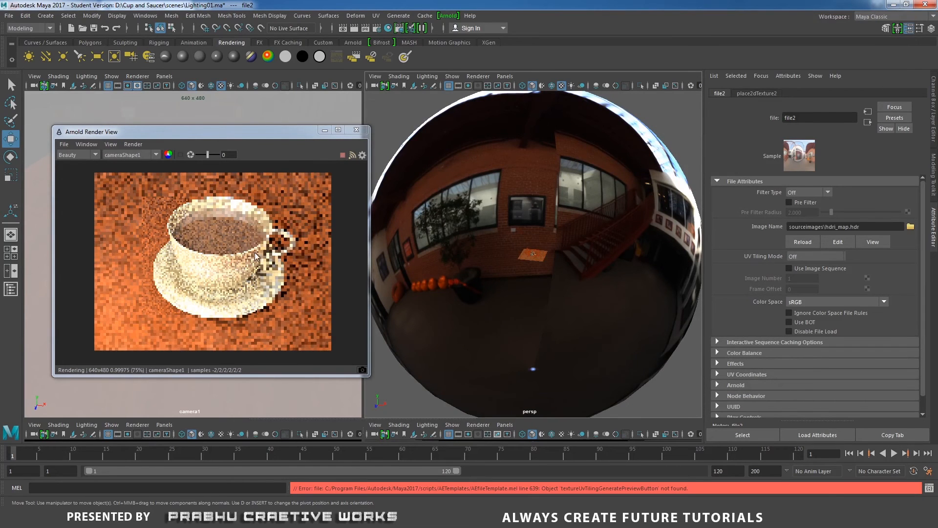
Select the skydome light in the perspective view and set its Resolution to 3000 and Exposure to about -1.974
right_click_drag(519, 215, 594, 180, "alt")
middle_click_drag(595, 179, 603, 201, "alt")
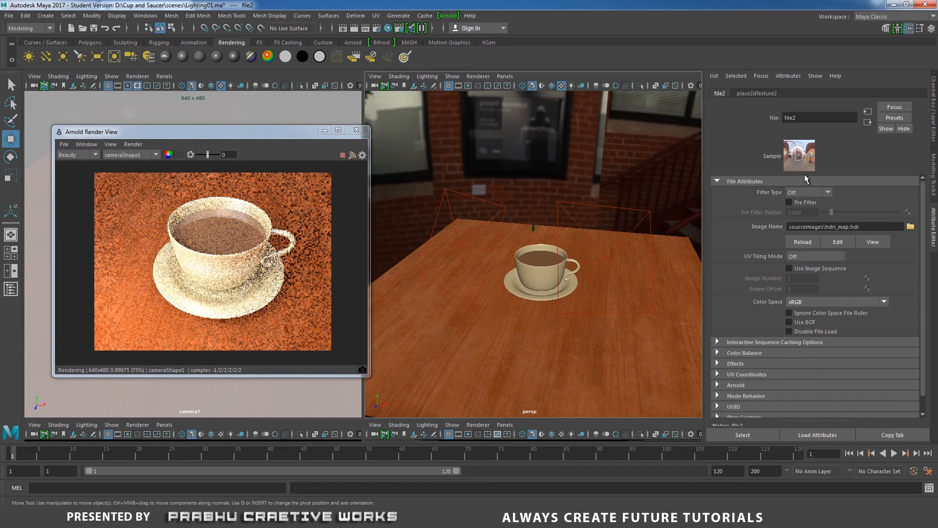
left_click(642, 169)
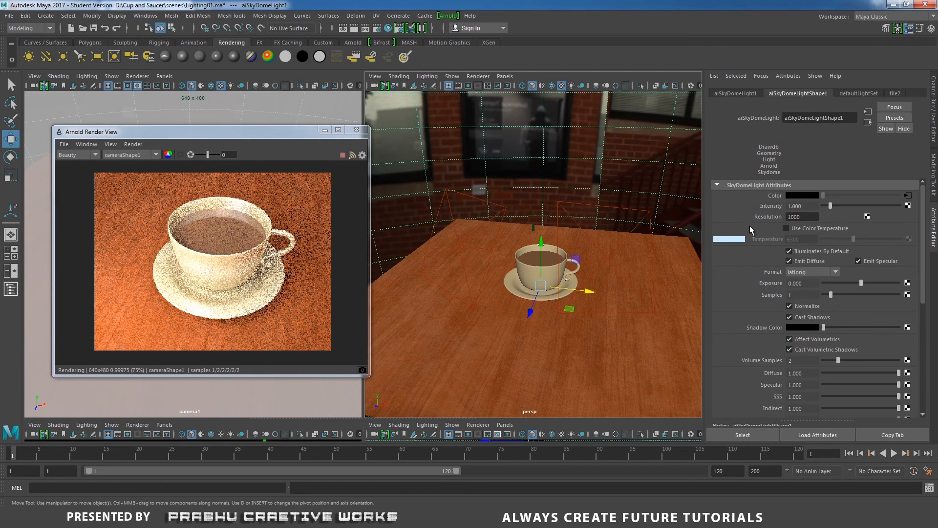
double_click(808, 217)
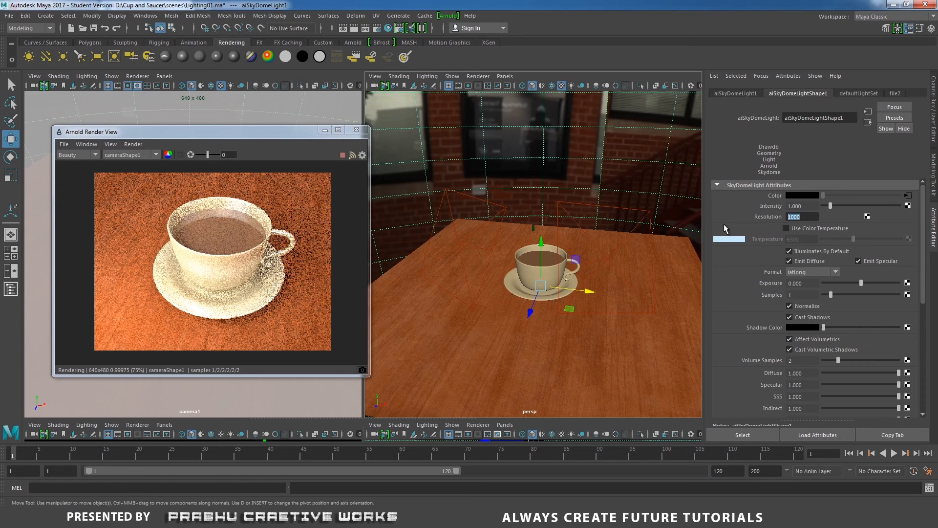
type("3000")
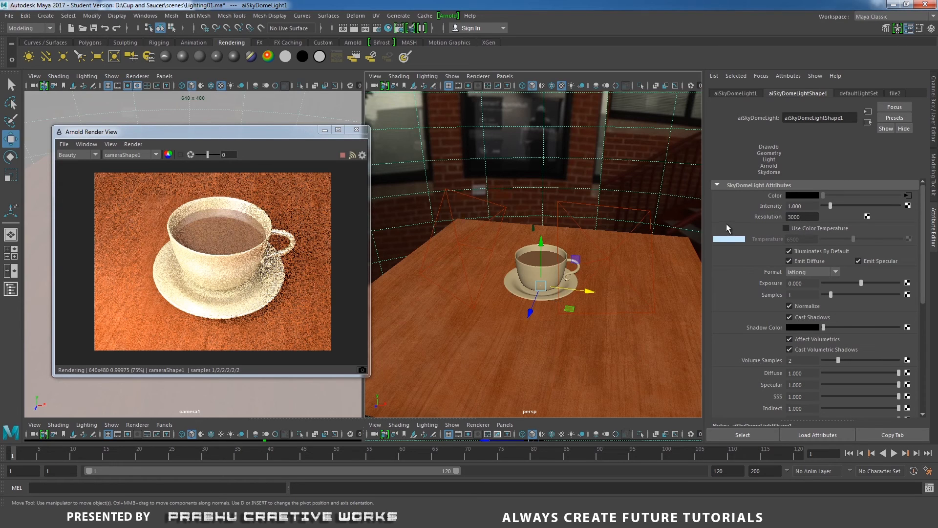
key("Return")
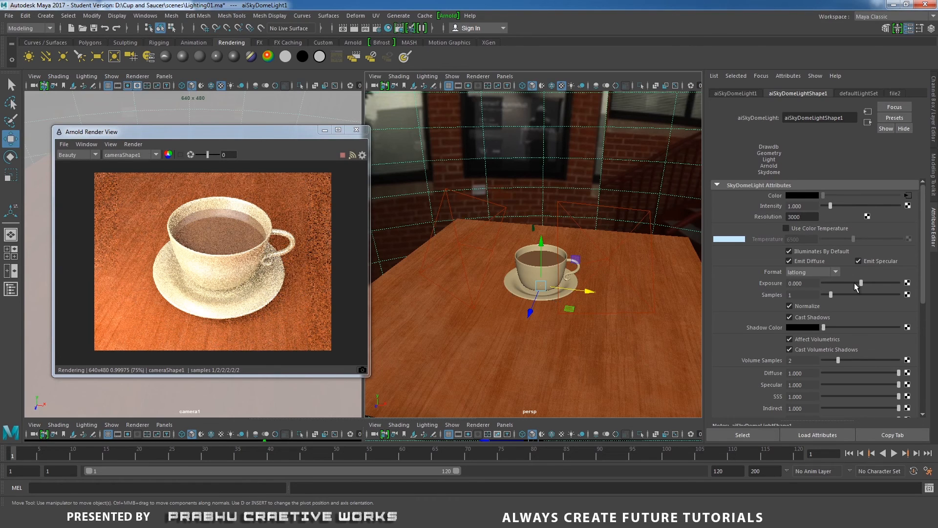
left_click_drag(855, 286, 858, 283)
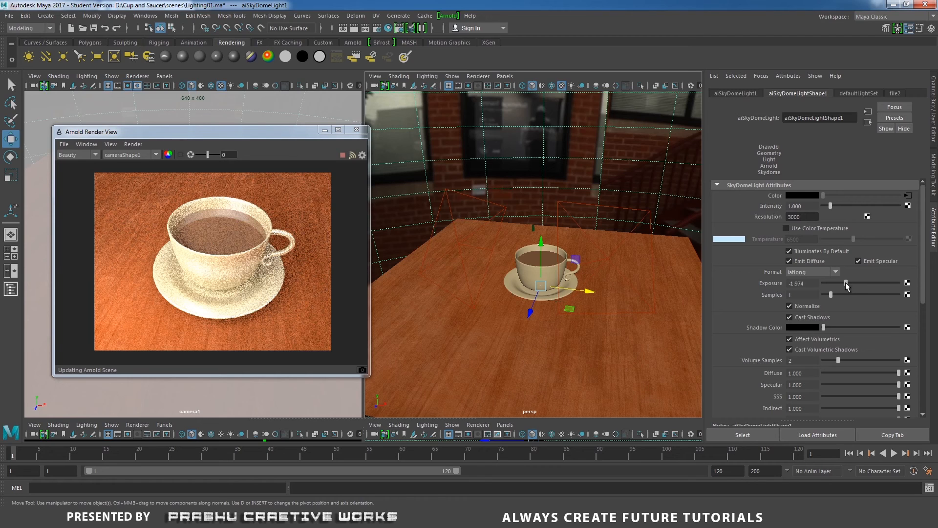
left_click(275, 243)
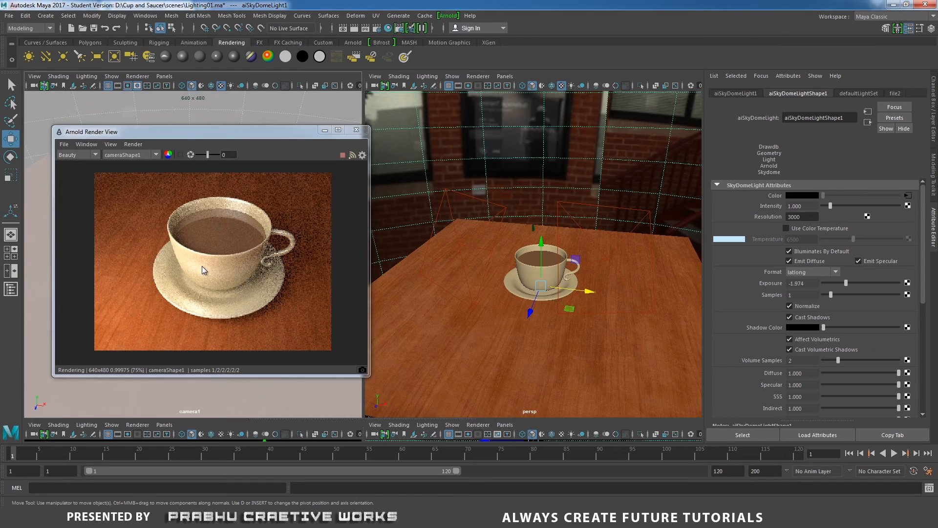
Crop the render to the shadowed part of the saucer below the handle, and set the skydome light's Samples to 5
scroll(220, 274, "up", 2)
scroll(267, 286, "up", 1)
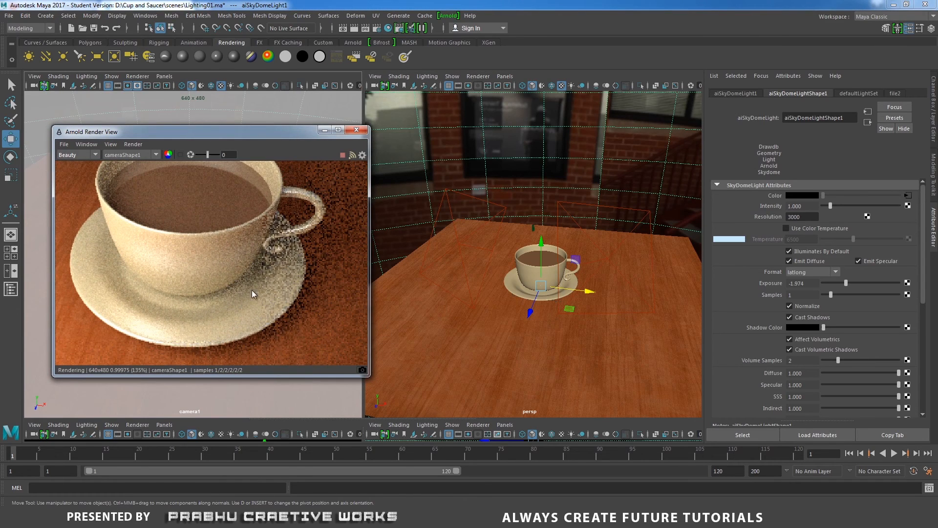
left_click_drag(218, 280, 294, 333)
scroll(241, 290, "up", 1)
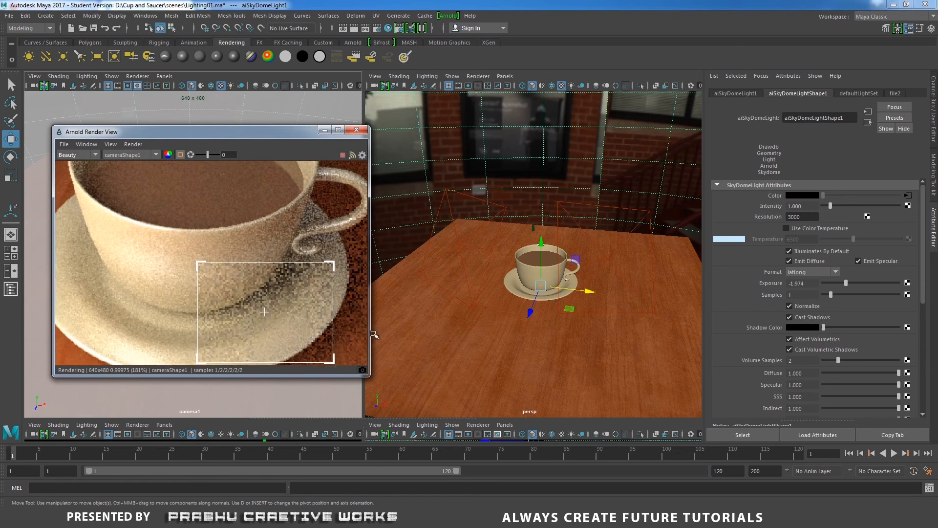
scroll(248, 280, "up", 1)
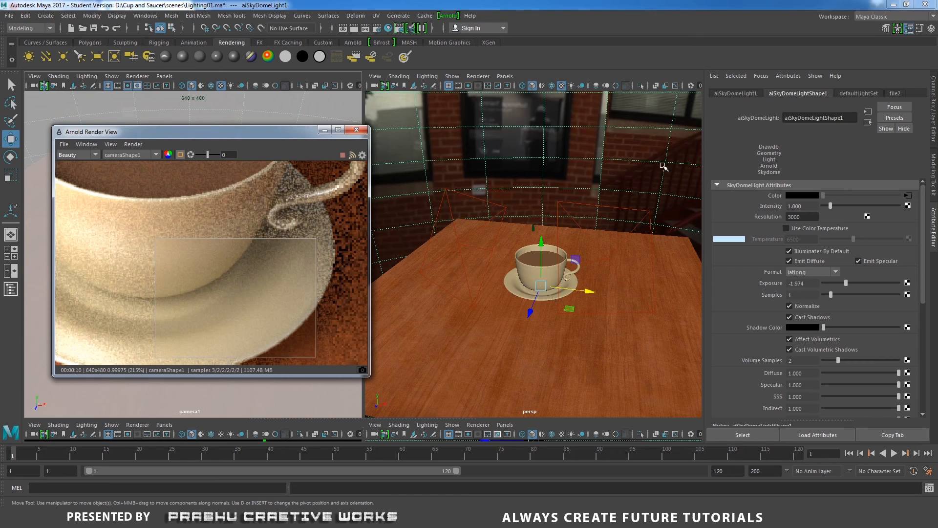
left_click(832, 295)
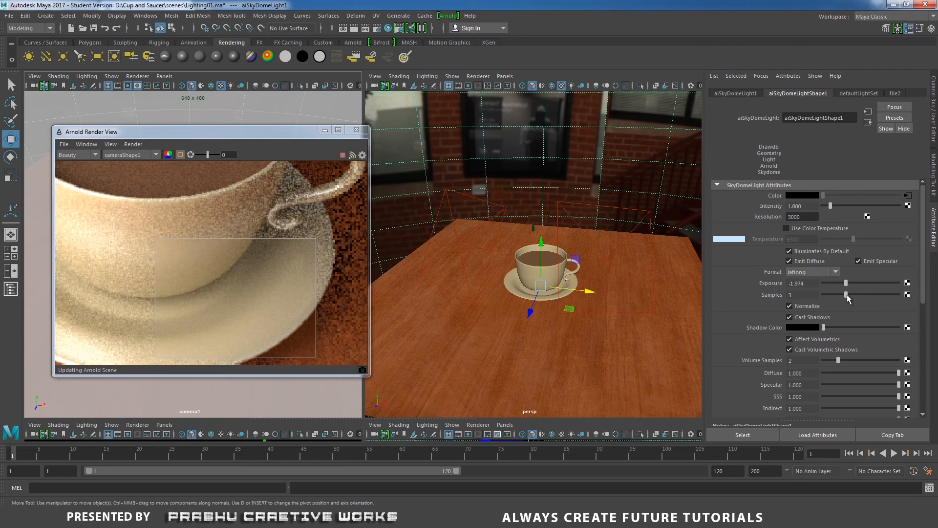
left_click_drag(853, 295, 857, 295)
left_click(274, 293)
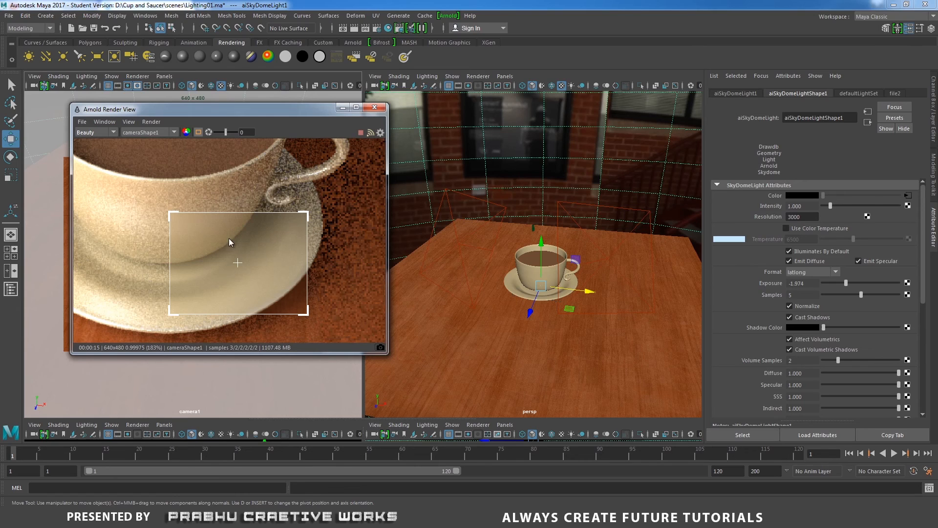
Close the Arnold render view and set the render image size to the HD_1080 preset
scroll(255, 250, "down", 4)
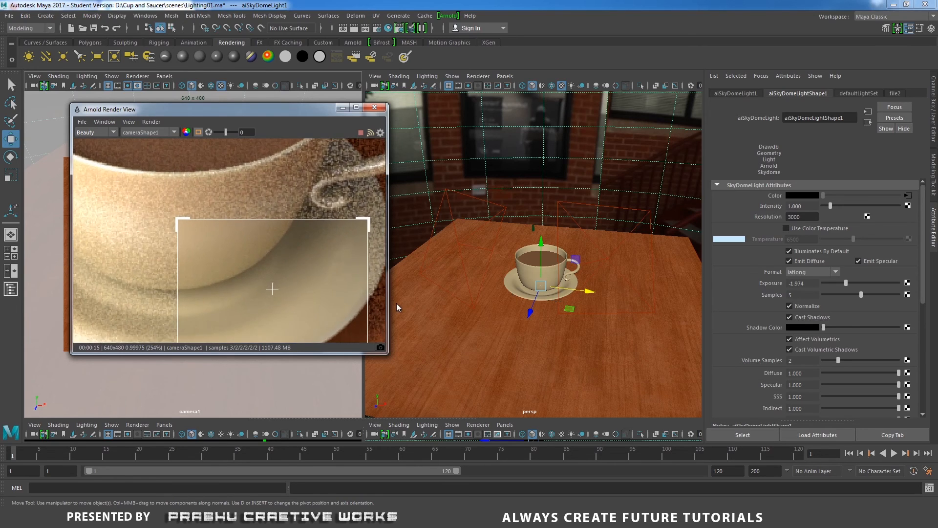
scroll(134, 233, "down", 5)
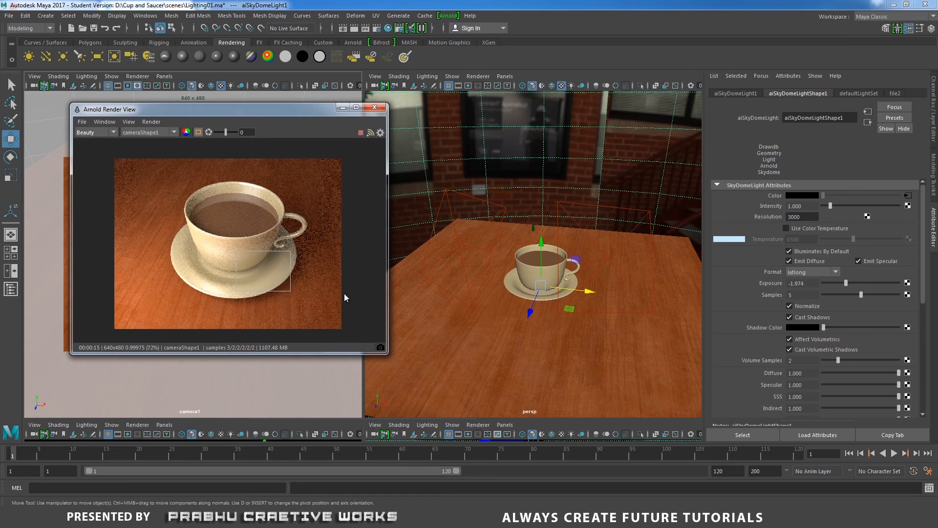
left_click(375, 107)
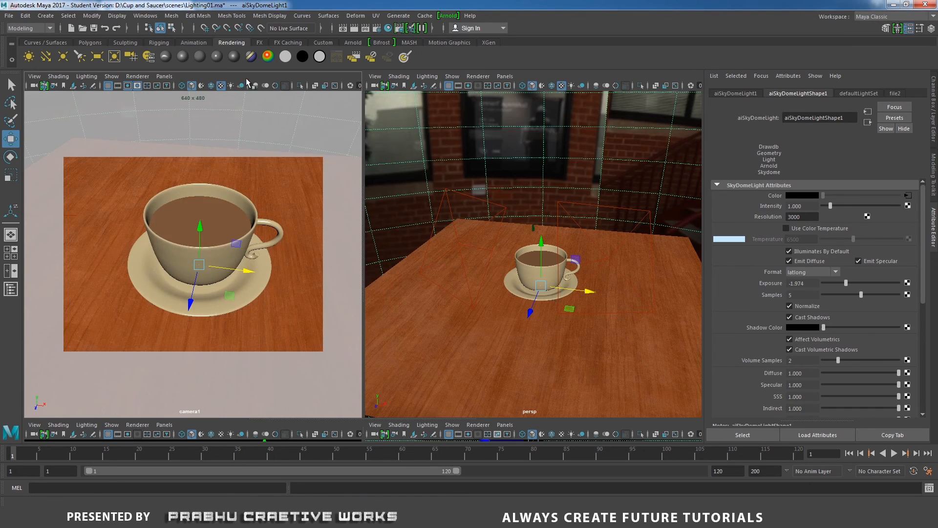
left_click(376, 28)
left_click_drag(484, 201, 449, 84)
left_click_drag(603, 224, 605, 332)
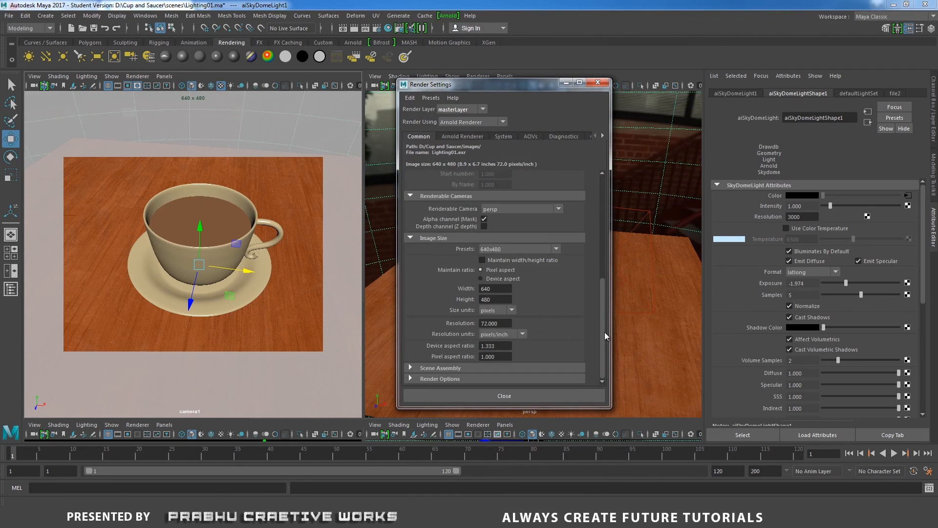
left_click(499, 247)
scroll(541, 305, "down", 1)
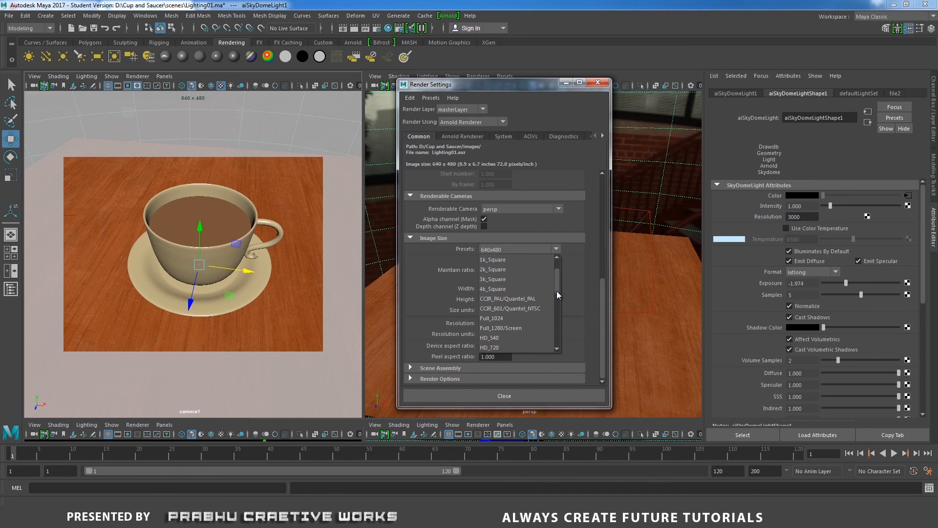
scroll(557, 293, "down", 1)
left_click(502, 347)
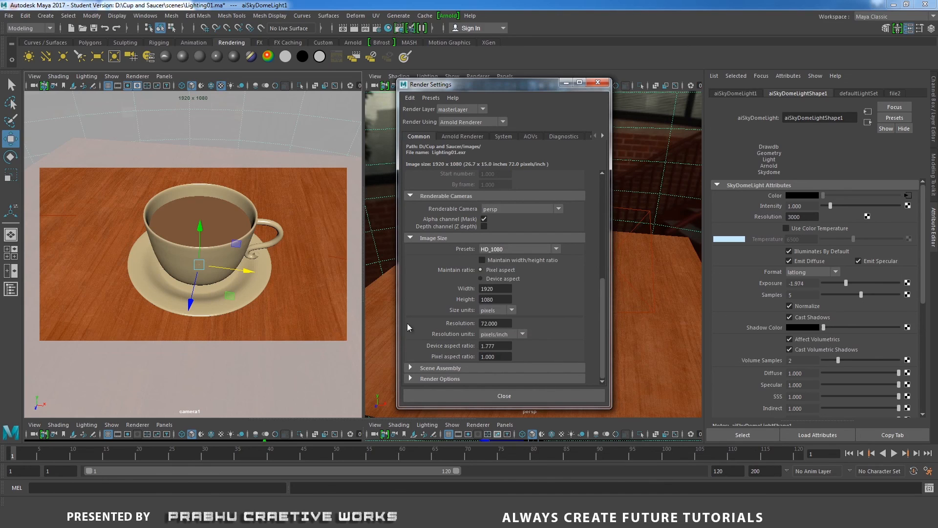
left_click(597, 84)
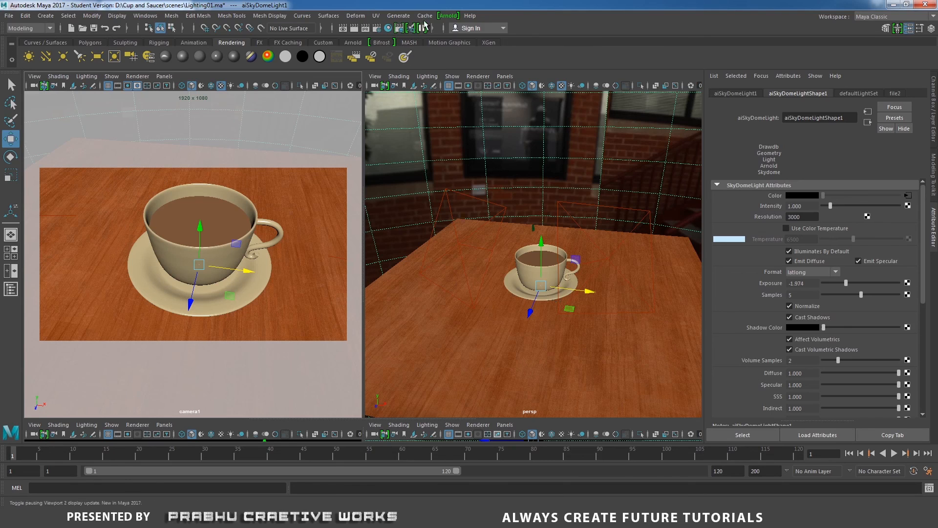
Reopen the Arnold render view maximized and fit the whole cup and saucer image in it
left_click(448, 16)
left_click(468, 33)
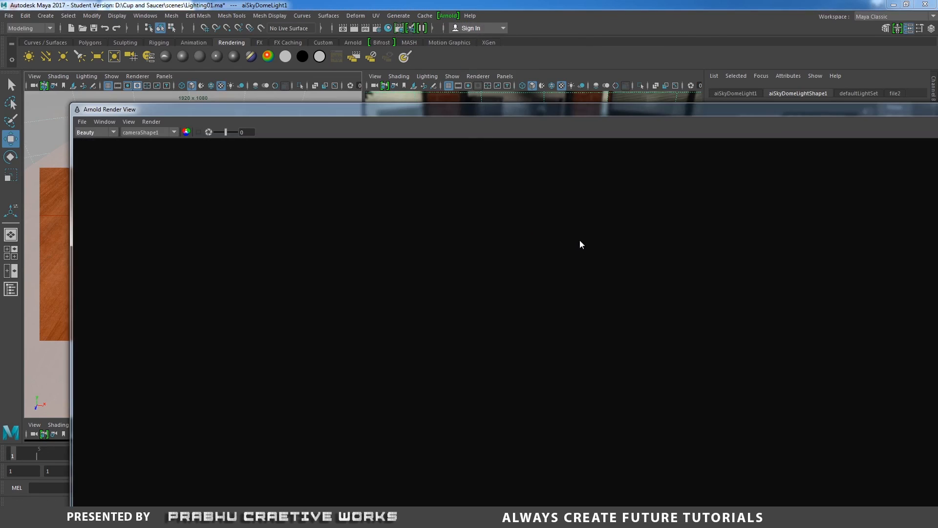
double_click(394, 109)
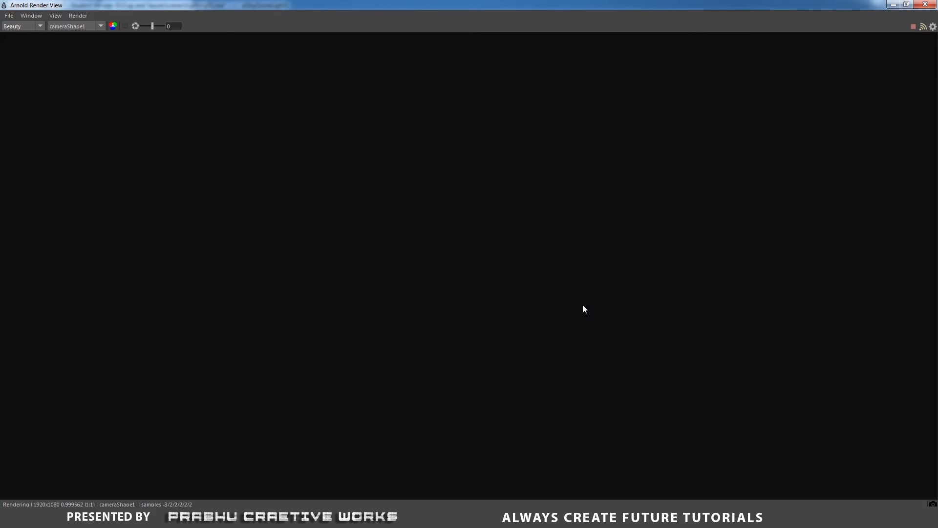
scroll(550, 286, "down", 3)
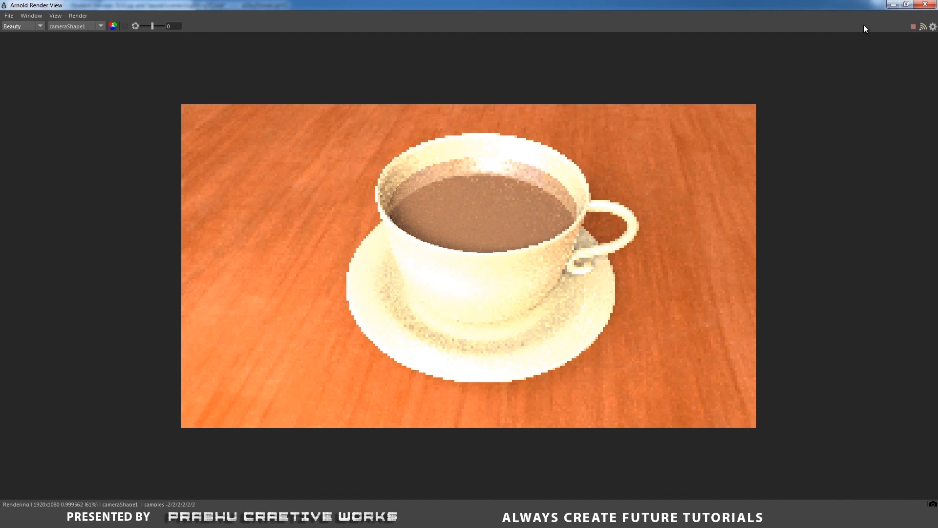
Restore the render view to a smaller window beside the skydome attributes and lower the light's Exposure to about -3.092
left_click_drag(818, 5, 628, 53)
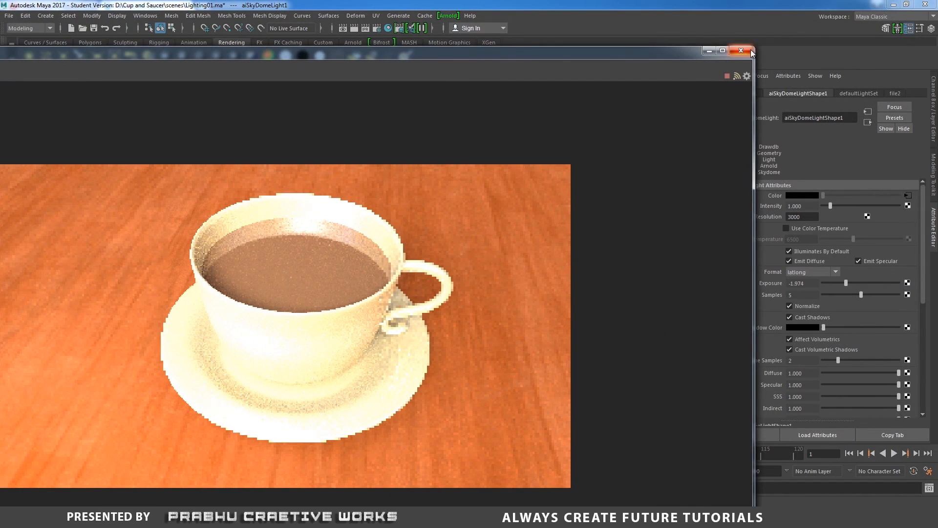
left_click_drag(754, 47, 398, 152)
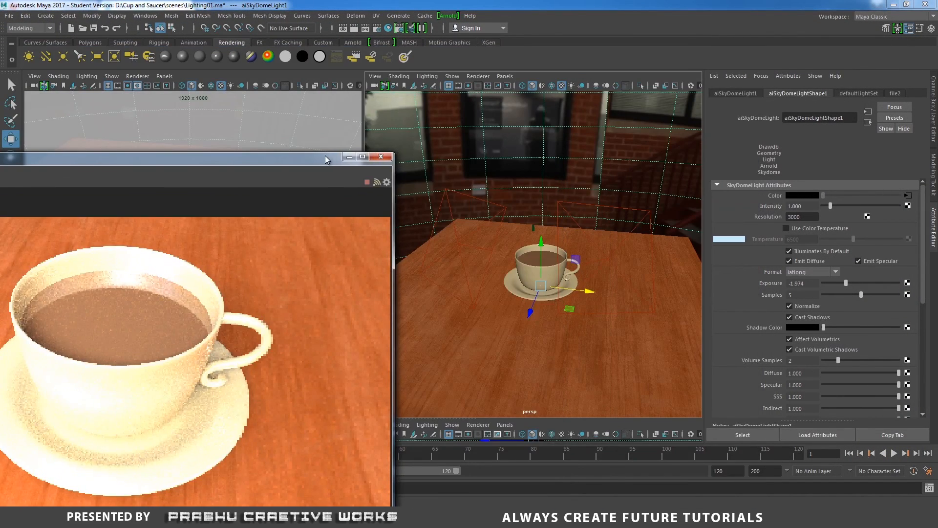
left_click_drag(324, 155, 584, 224)
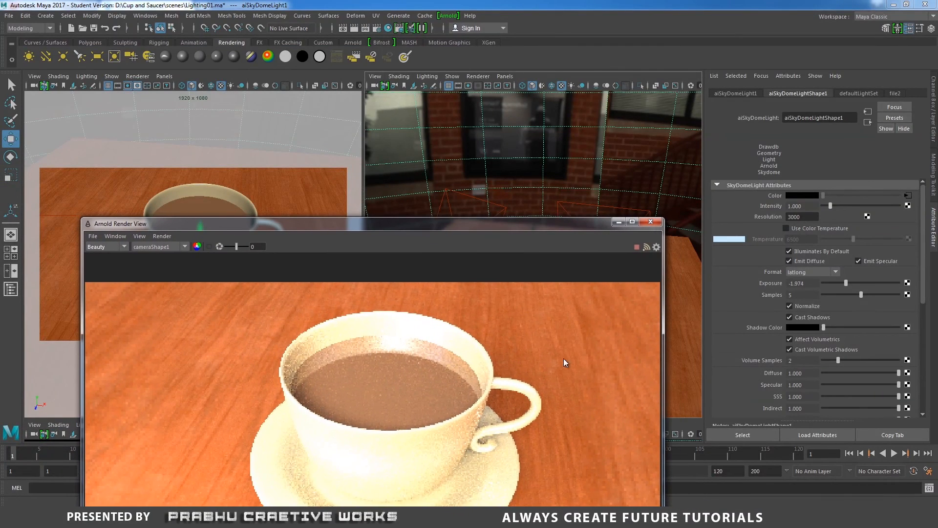
scroll(426, 350, "down", 2)
left_click_drag(450, 224, 453, 108)
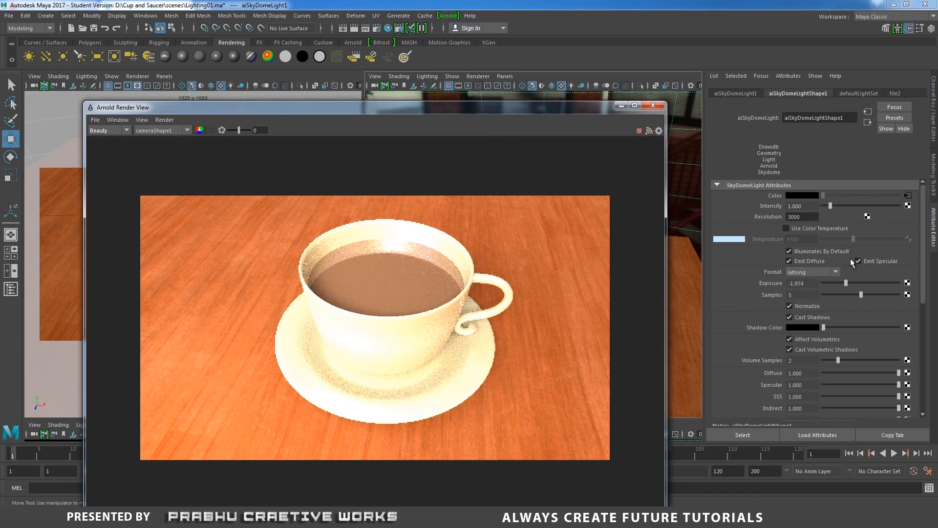
left_click_drag(847, 280, 845, 280)
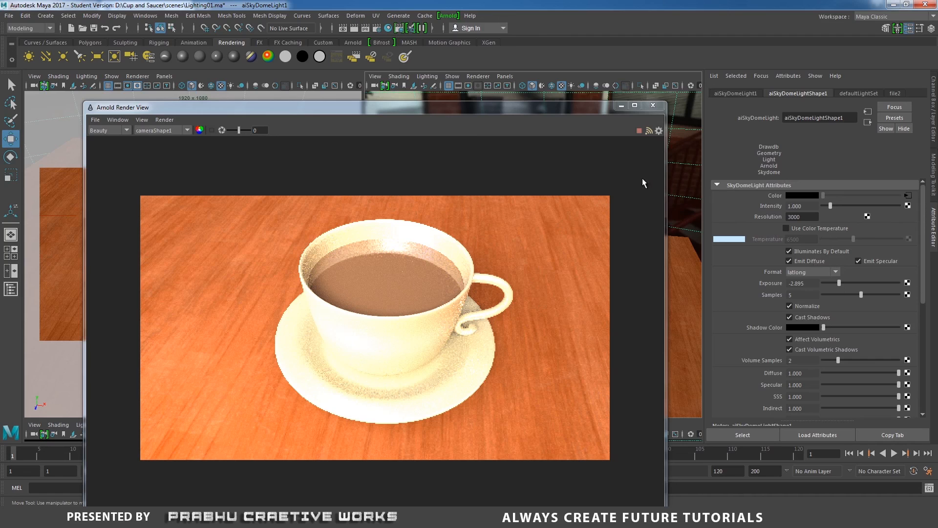
left_click_drag(838, 282, 837, 283)
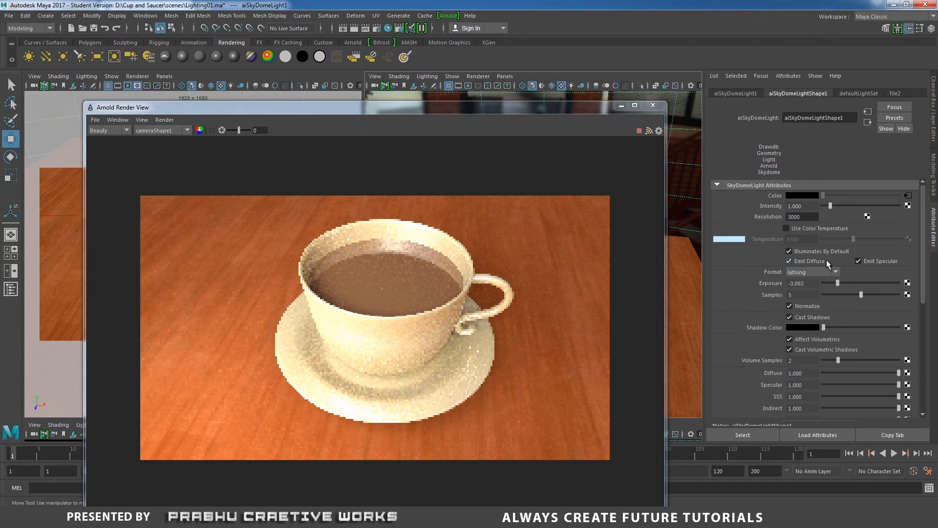
Raise the skydome light's Exposure to about -2.961 and select the wooden ground plane
left_click(838, 283)
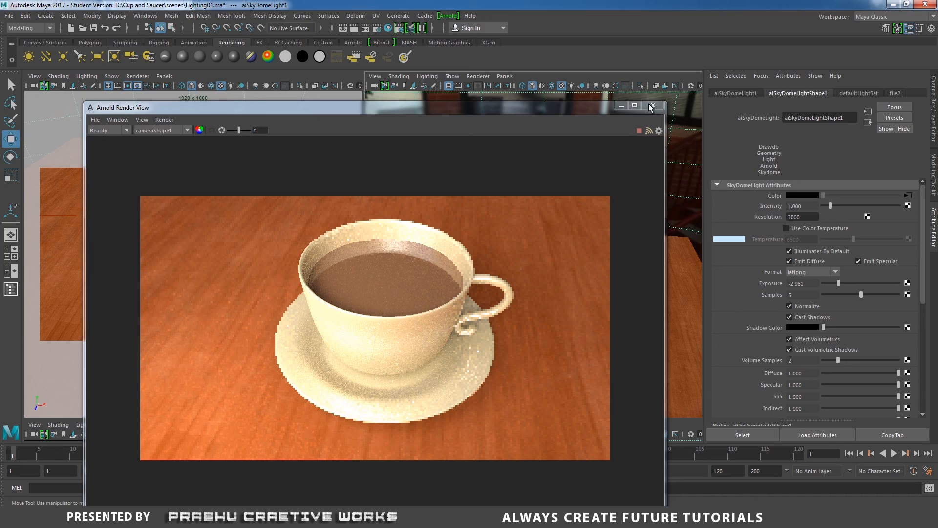
key("ctrl+z")
left_click(683, 250)
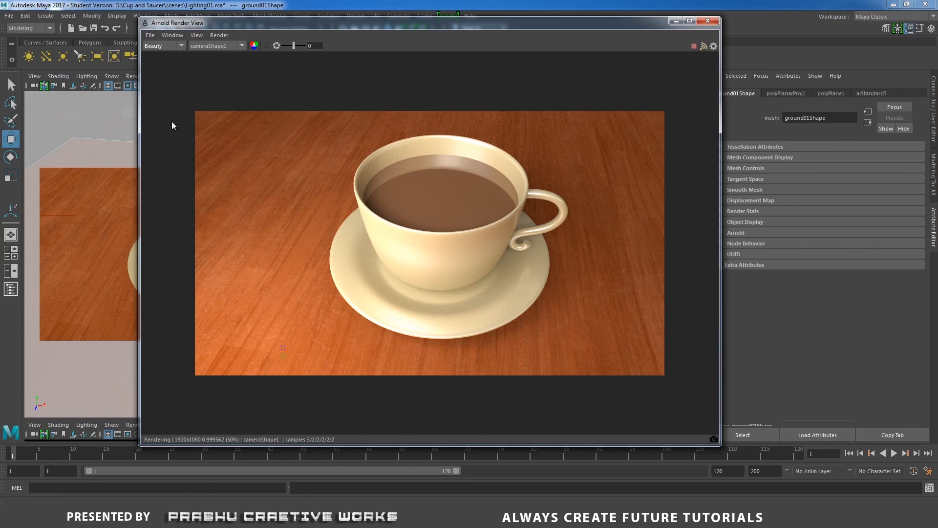
Save the color-corrected render to the Desktop as Cup and saucer.jpg, and preview the saved image from the Windows desktop
left_click(153, 38)
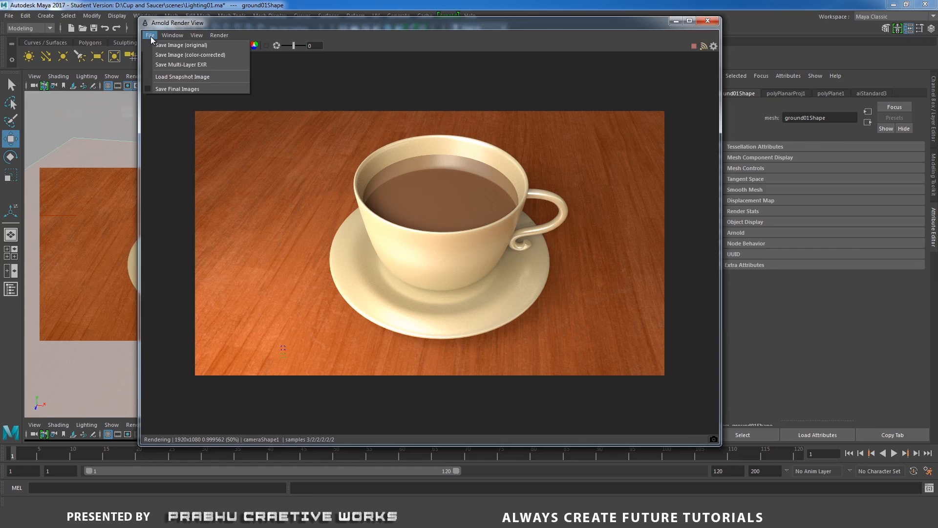
left_click(172, 55)
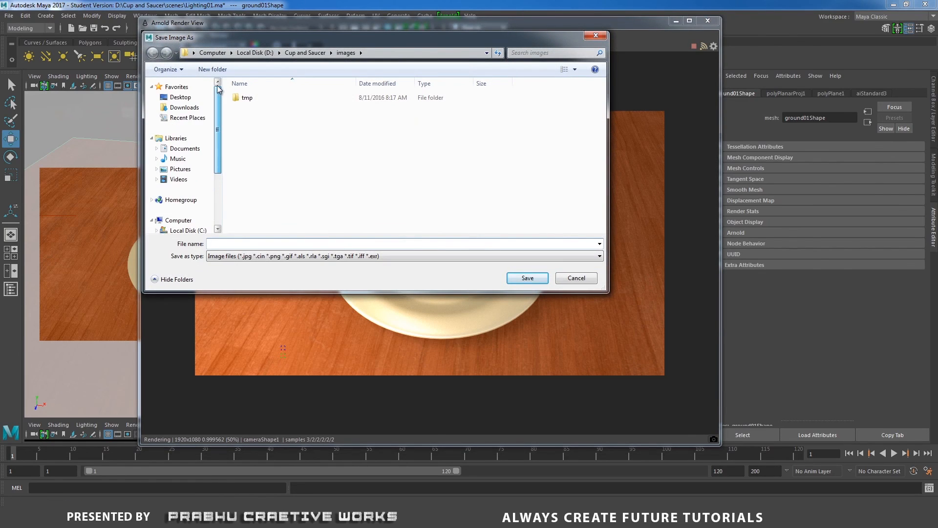
left_click(180, 97)
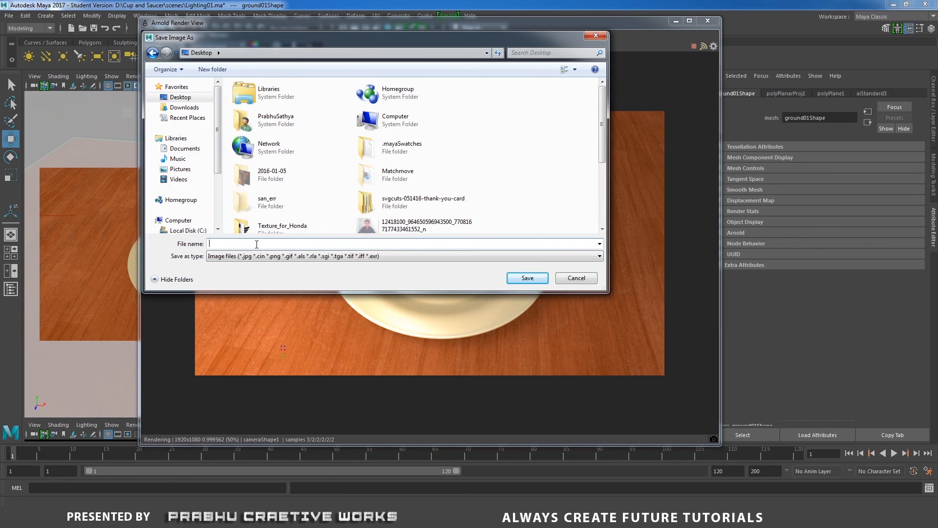
left_click(257, 243)
type("Cup a")
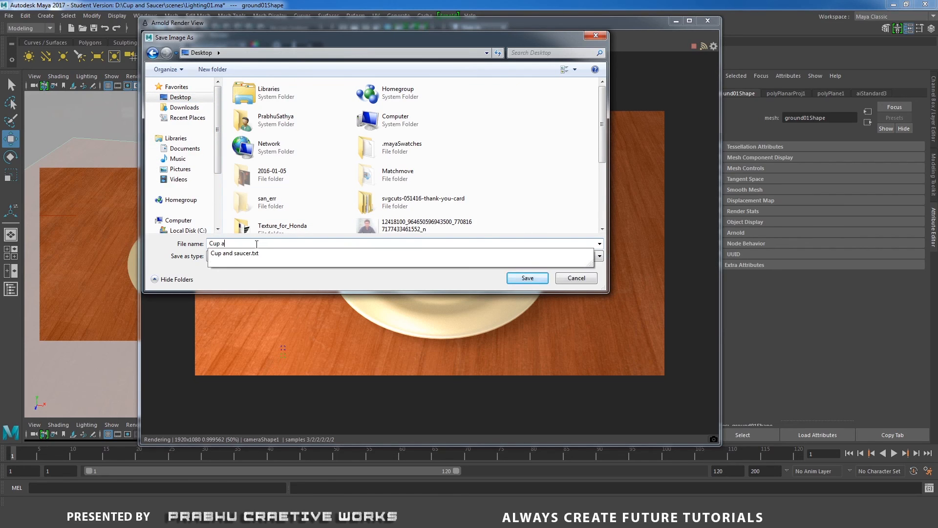
type("nd saucer.jpg")
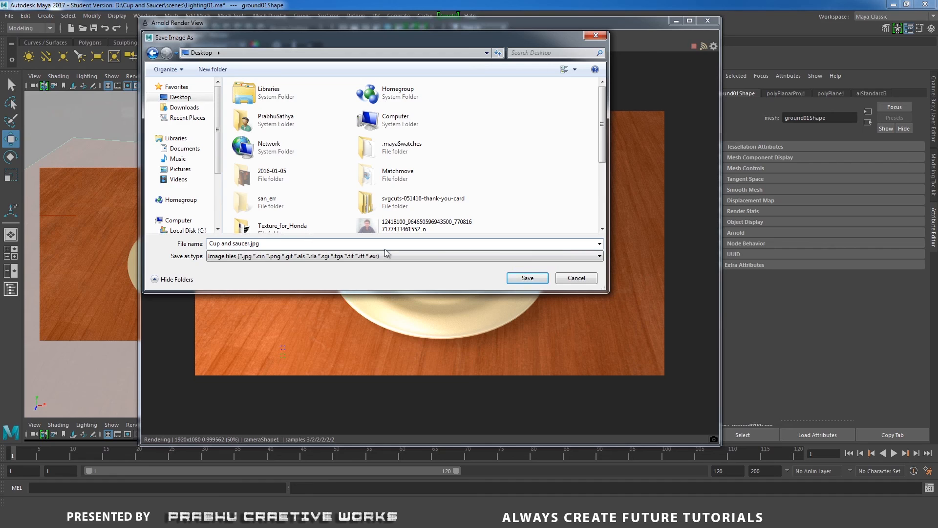
left_click(523, 278)
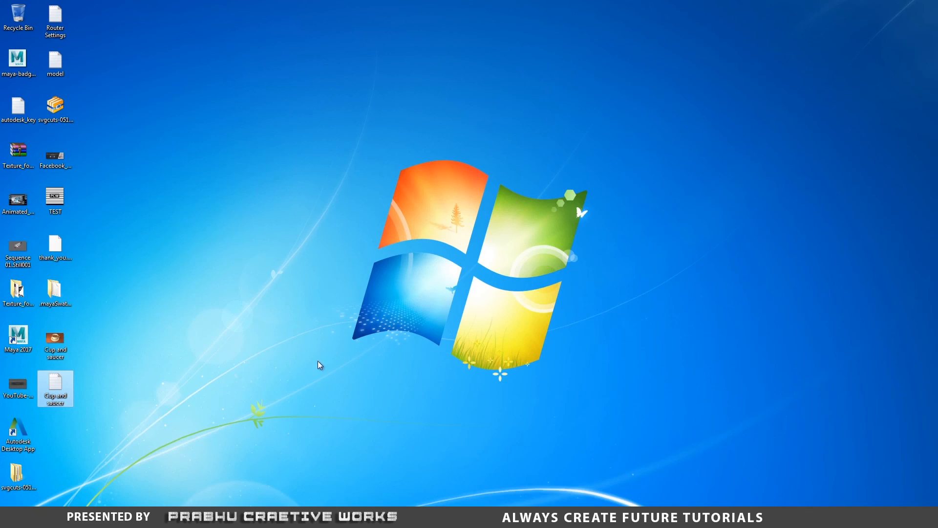
right_click(55, 342)
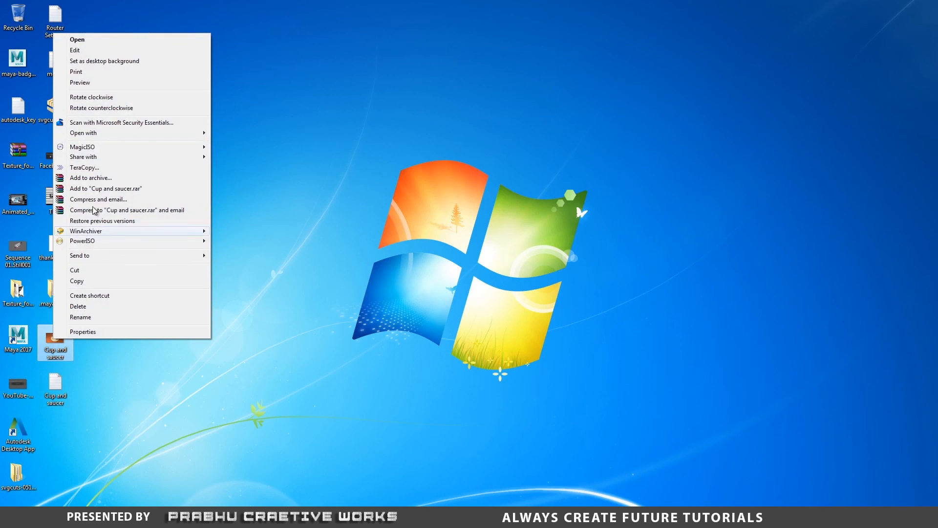
left_click(93, 83)
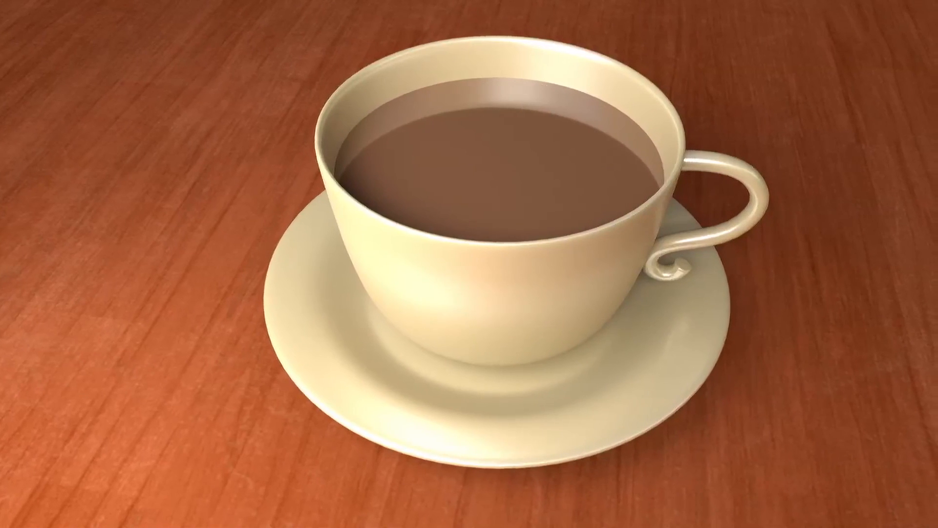